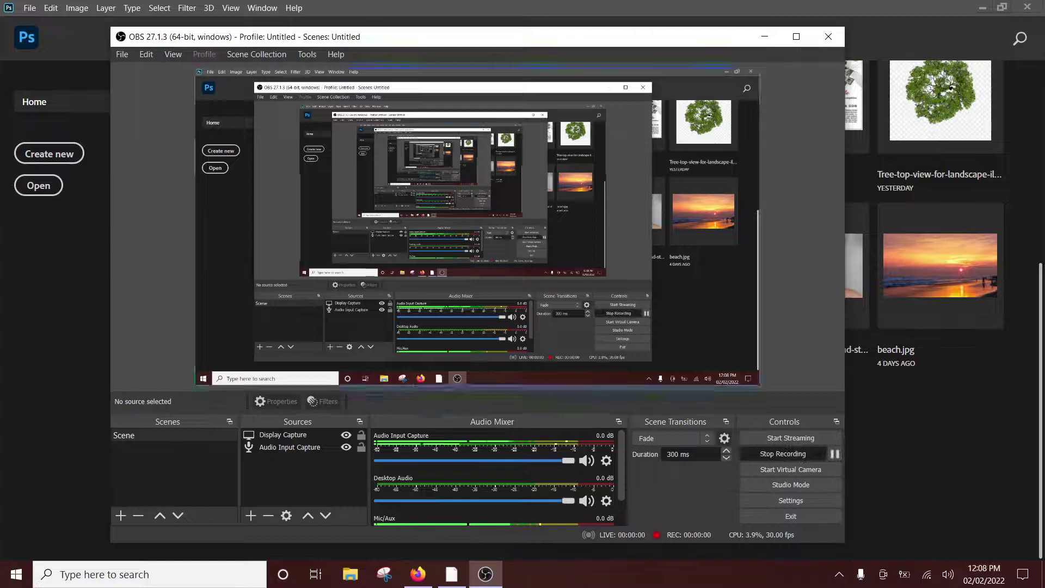
Create a blank A4 print document in landscape orientation (297 × 210 mm, 300 ppi)
left_click(764, 37)
scroll(482, 248, "up", 5)
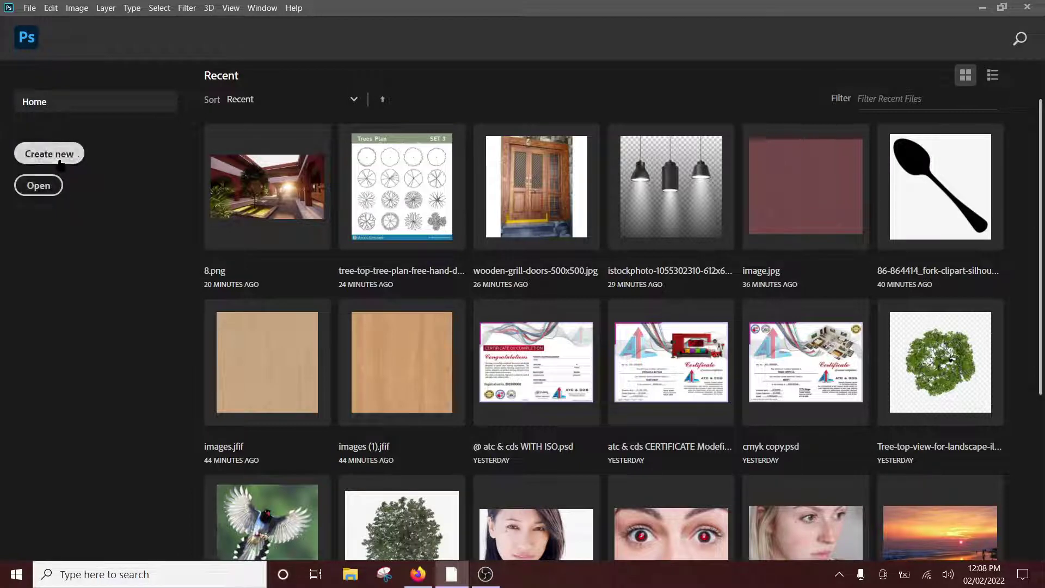
key("ctrl+n")
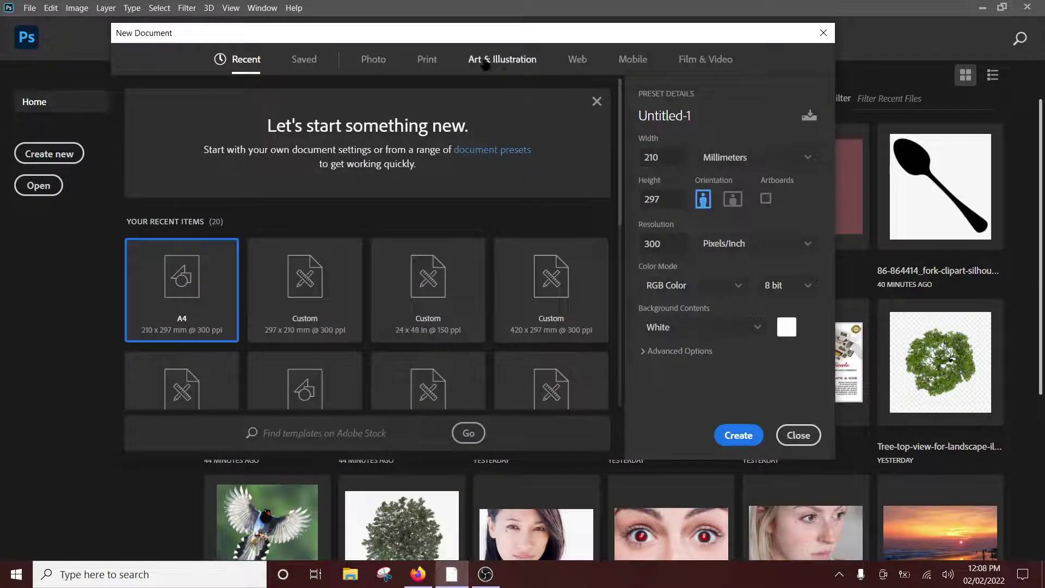
left_click(430, 59)
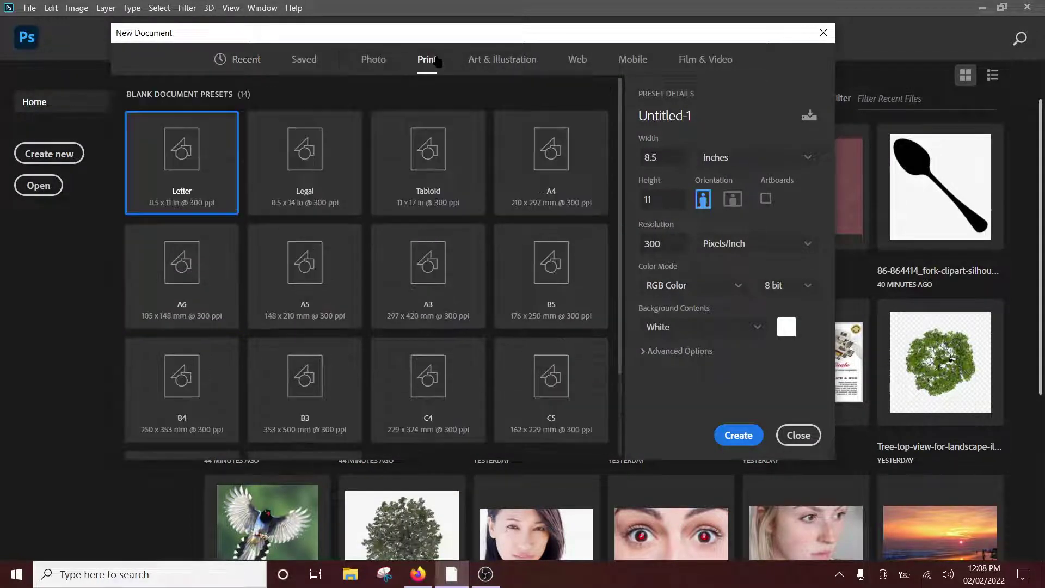
left_click(554, 171)
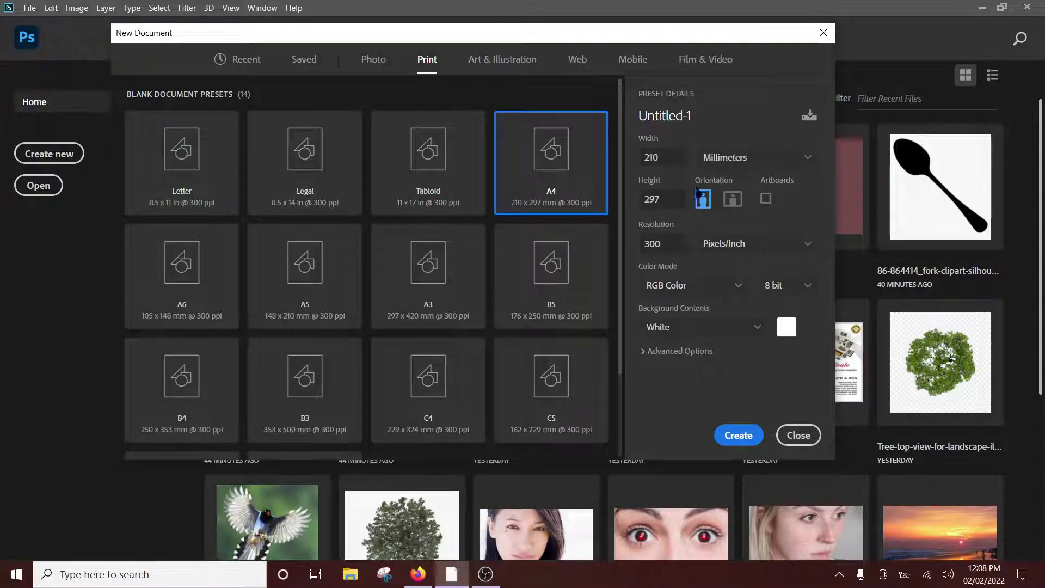
left_click(730, 199)
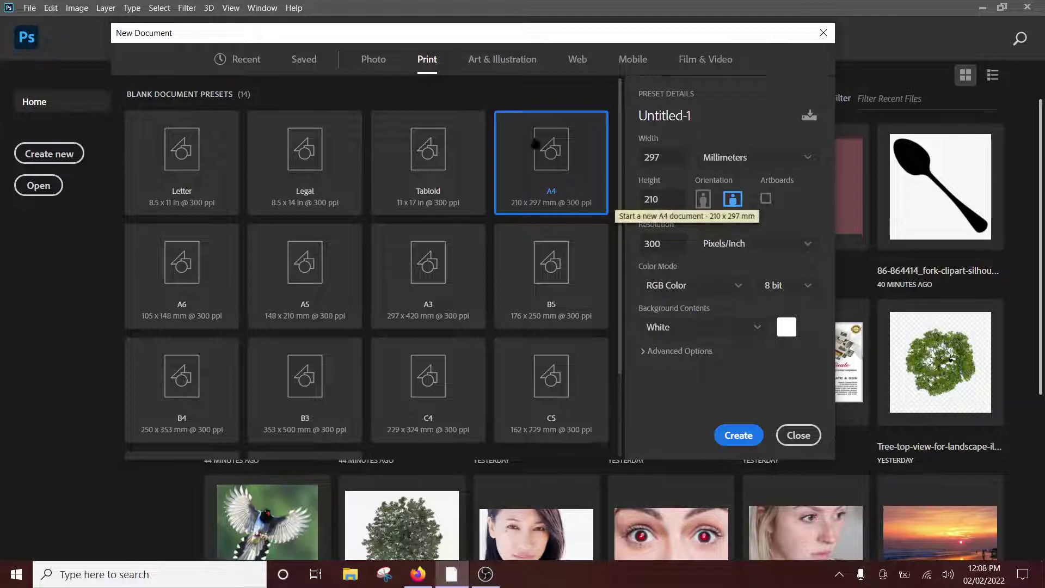
left_click(742, 435)
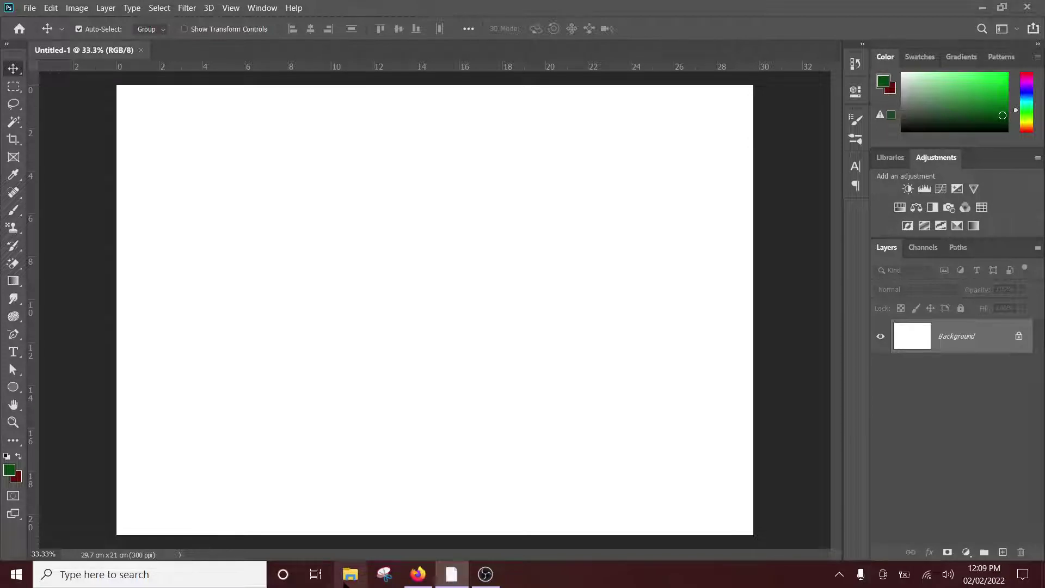
In File Explorer, browse to Network > STUDENTS > In-Design > LECTURE MATERIAL > Photoshop lecture practice
left_click(345, 583)
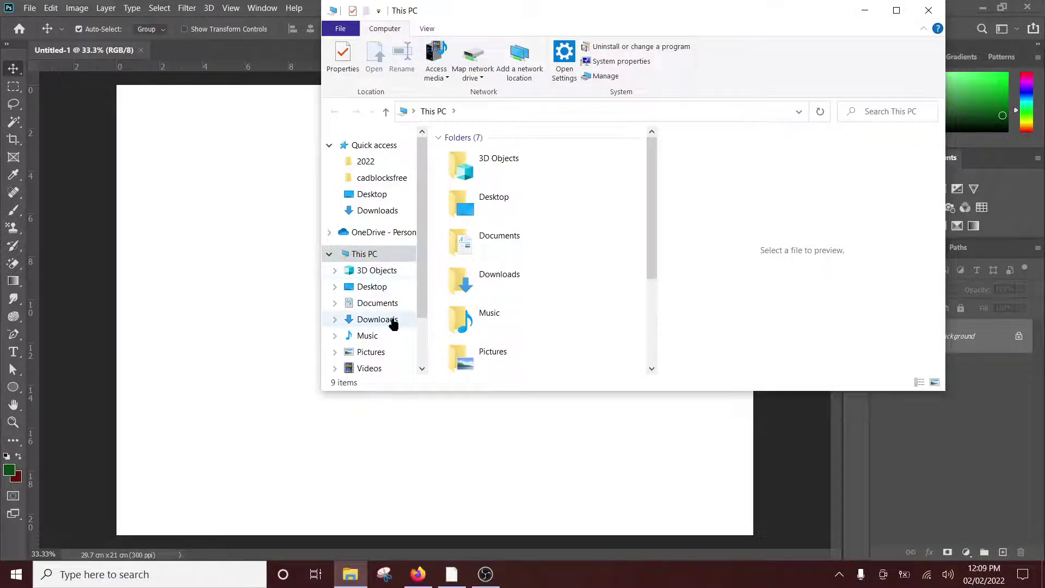
left_click(394, 194)
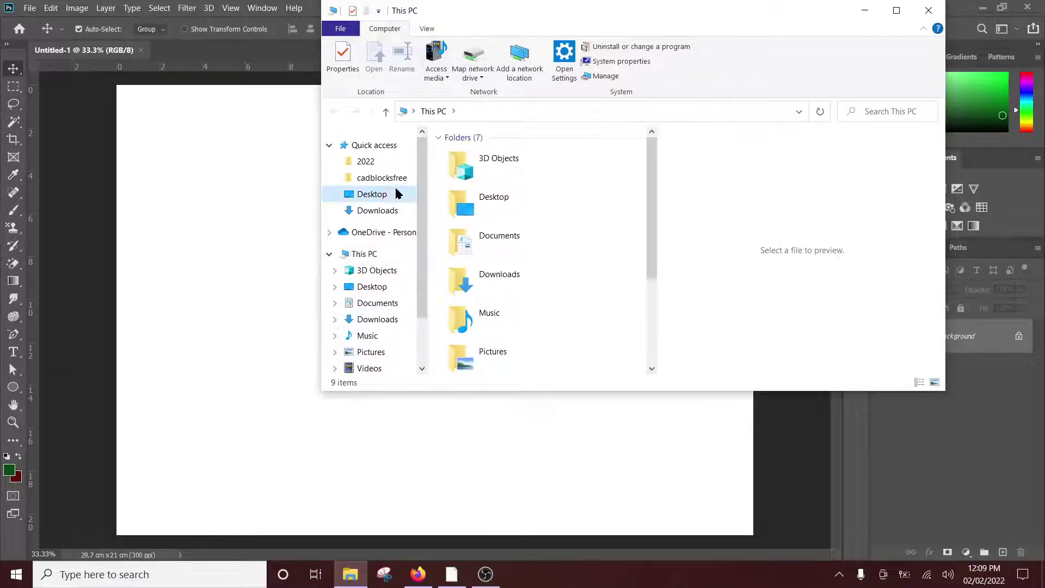
scroll(574, 203, "down", 3)
scroll(574, 203, "down", 3)
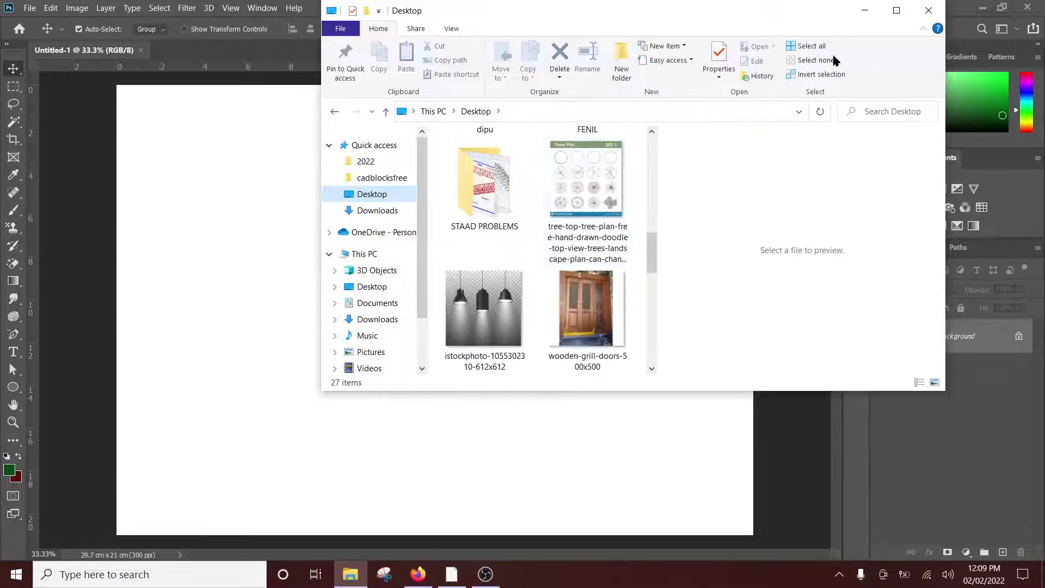
left_click(893, 13)
double_click(503, 480)
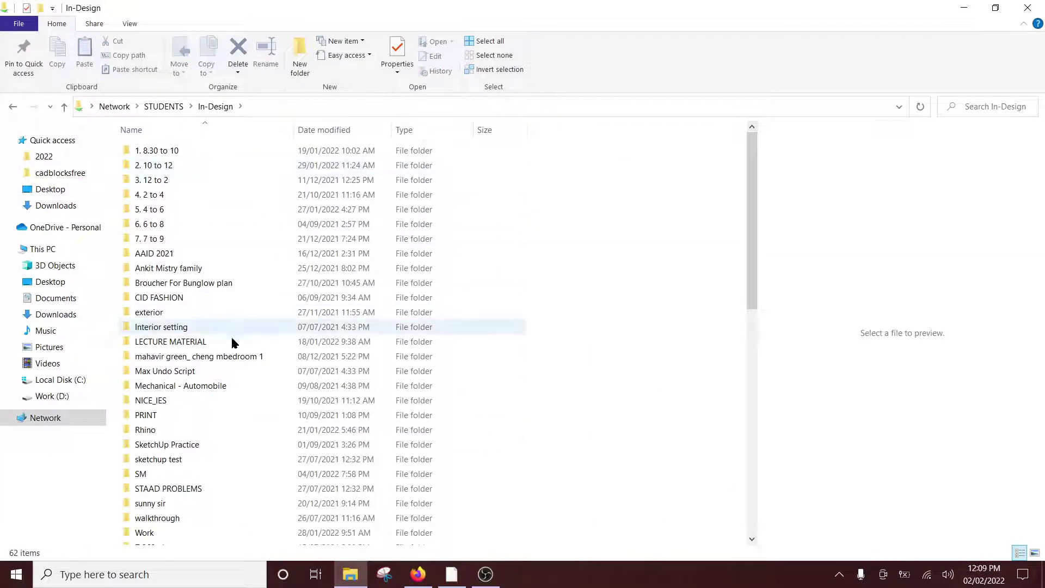
left_click(225, 343)
double_click(225, 347)
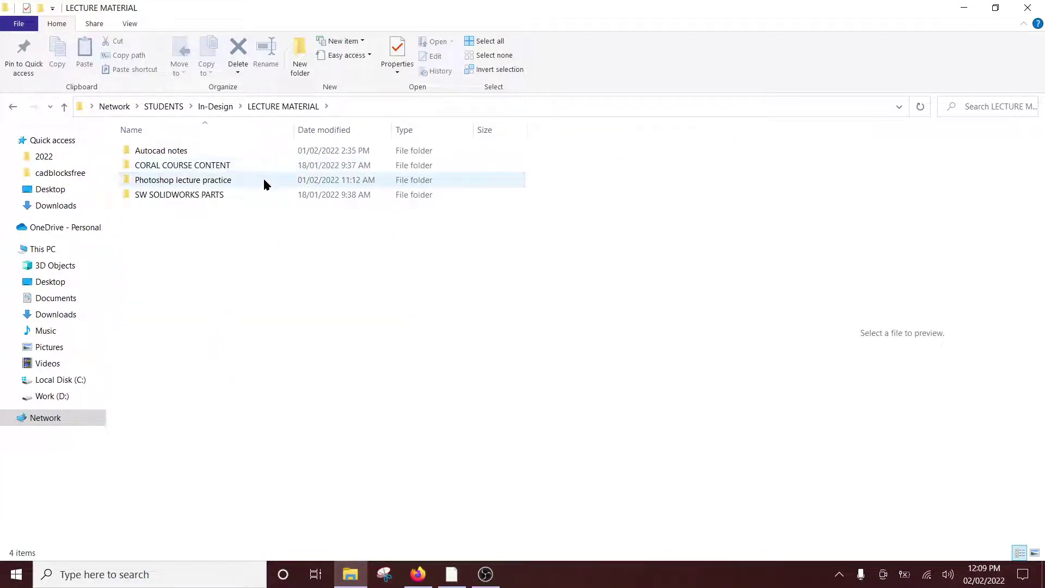
double_click(264, 179)
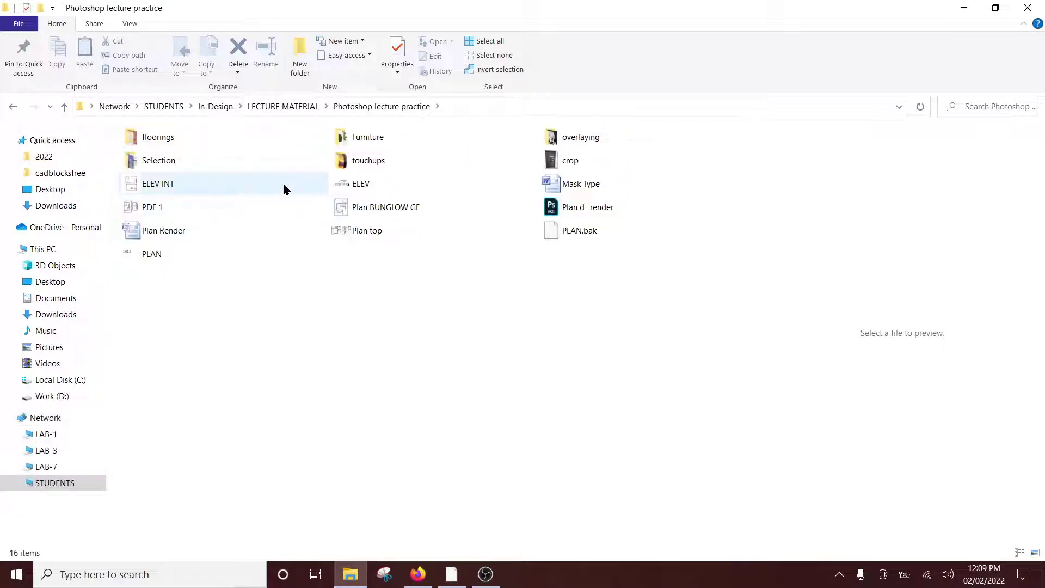
Drag the PDF 1 floor-plan file onto the Photoshop canvas
left_click(995, 7)
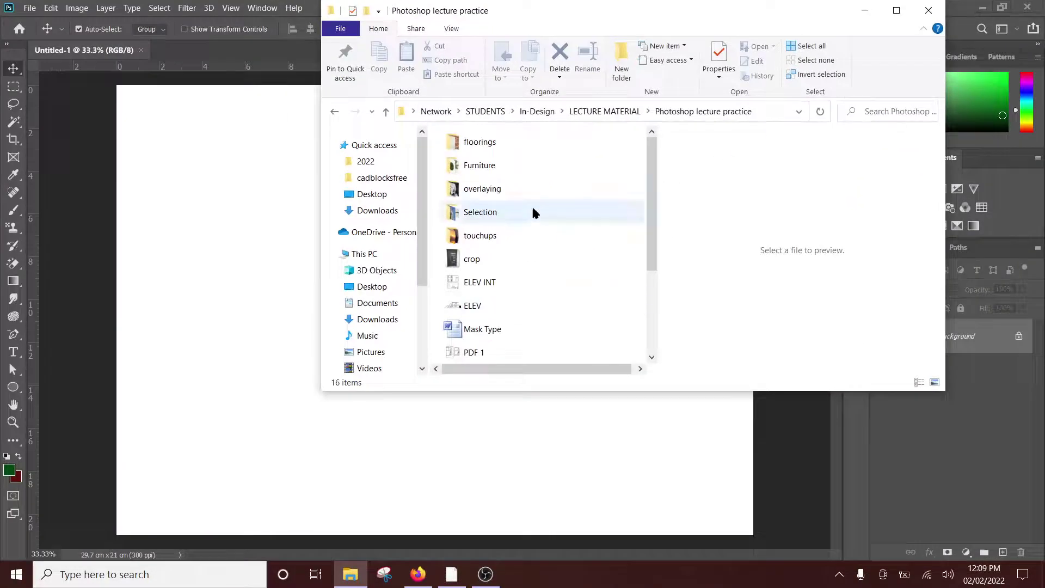
scroll(534, 212, "down", 2)
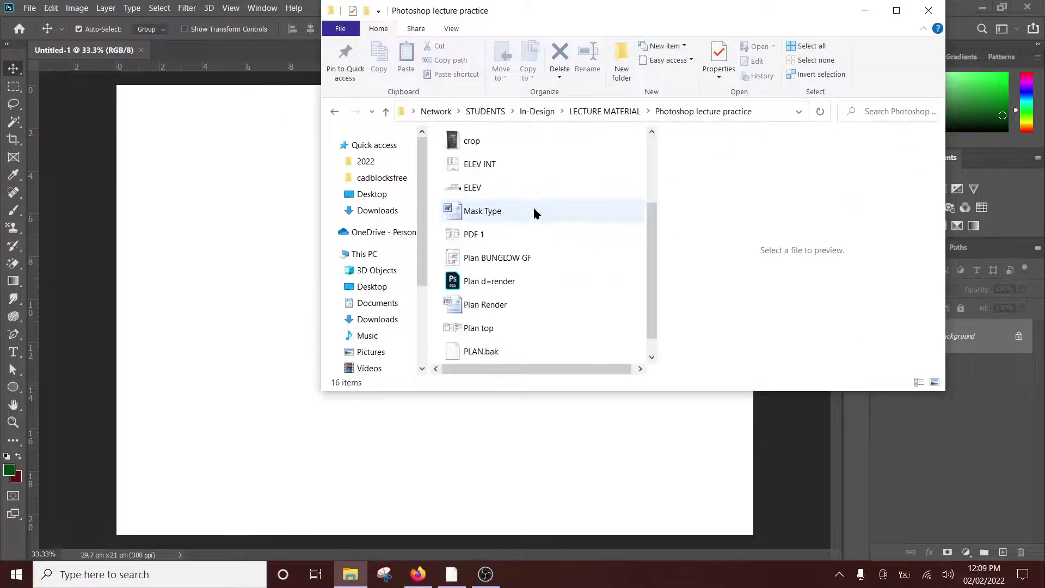
left_click(473, 236)
mouse_move(474, 236)
left_mouse_down()
mouse_move(479, 251)
mouse_move(215, 299)
left_mouse_up()
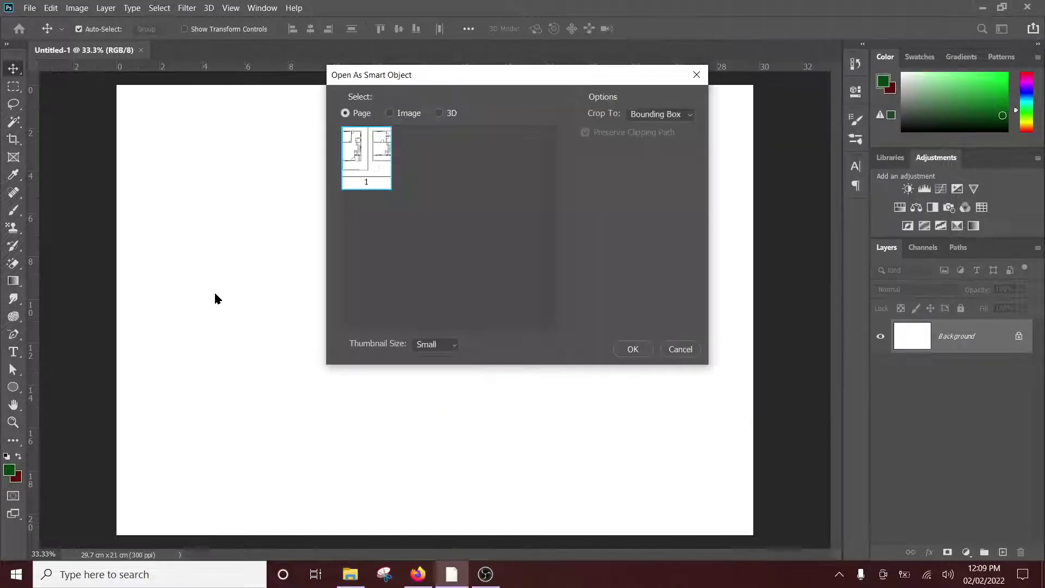
Place PDF 1's first page as a smart object and scale the plans down to 78.73%
left_click(624, 355)
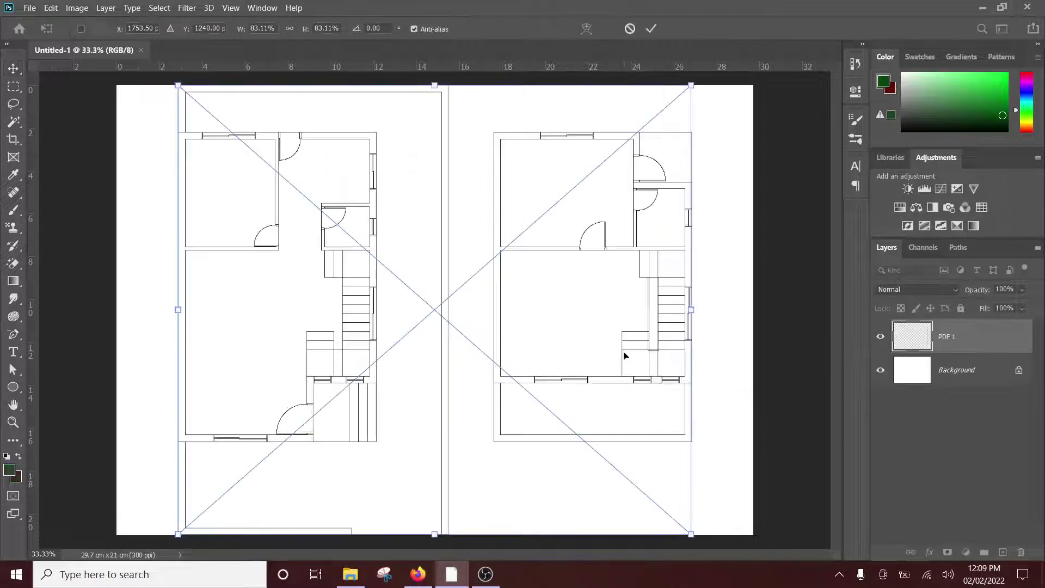
scroll(603, 304, "down", 1)
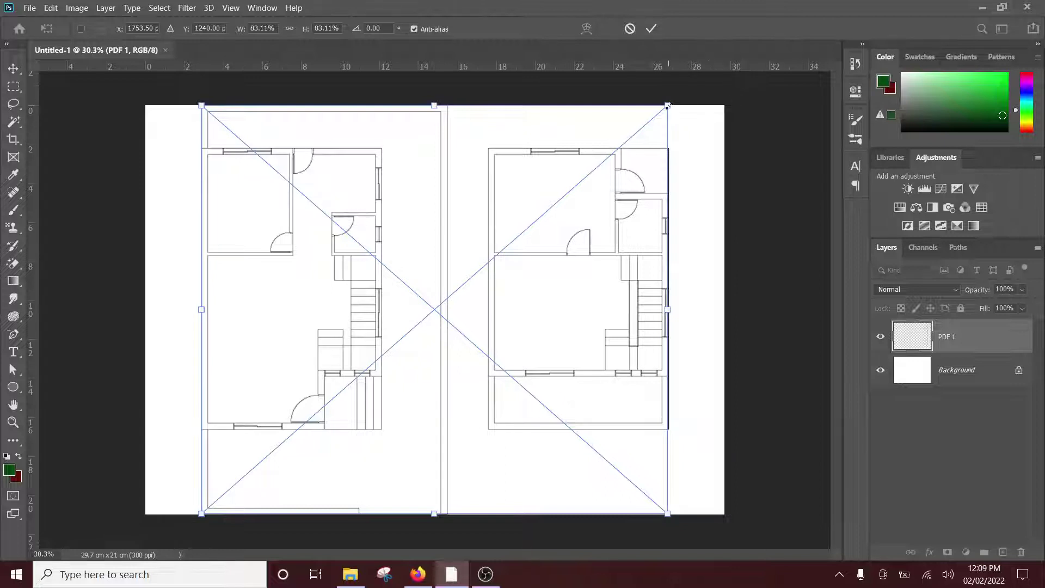
left_click_drag(668, 105, 656, 116)
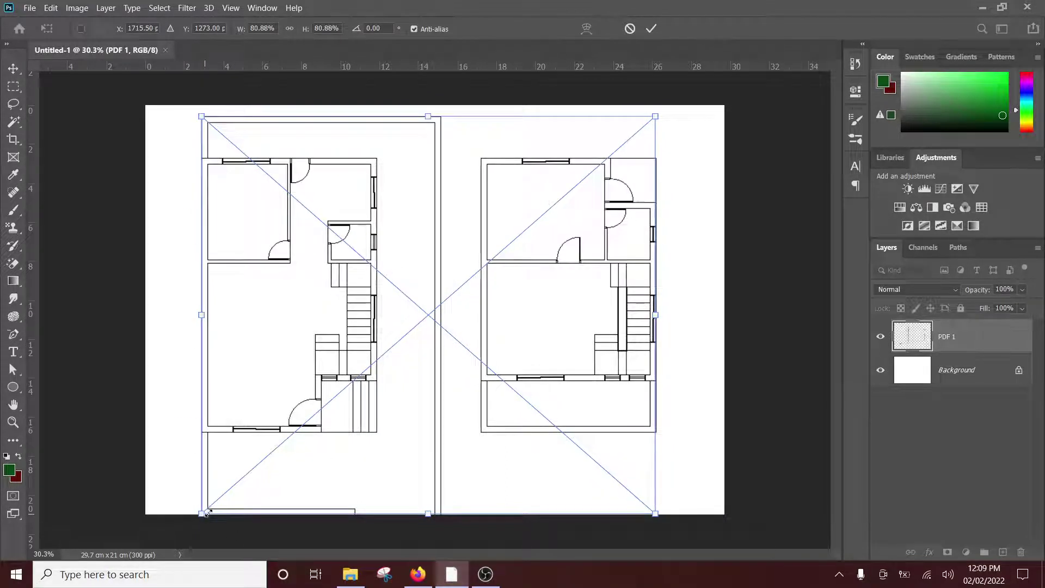
left_click_drag(202, 514, 219, 502)
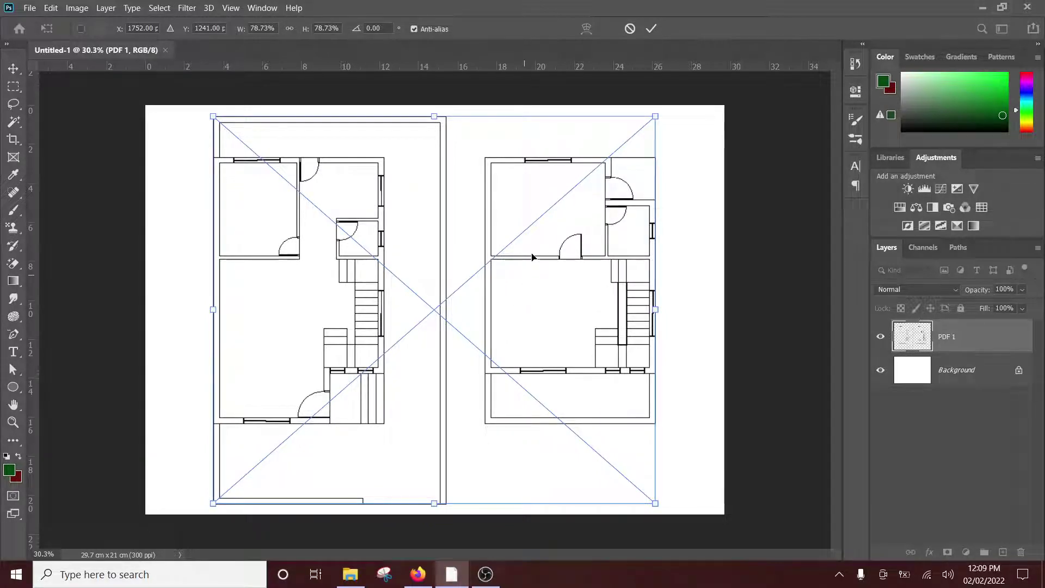
left_click(650, 28)
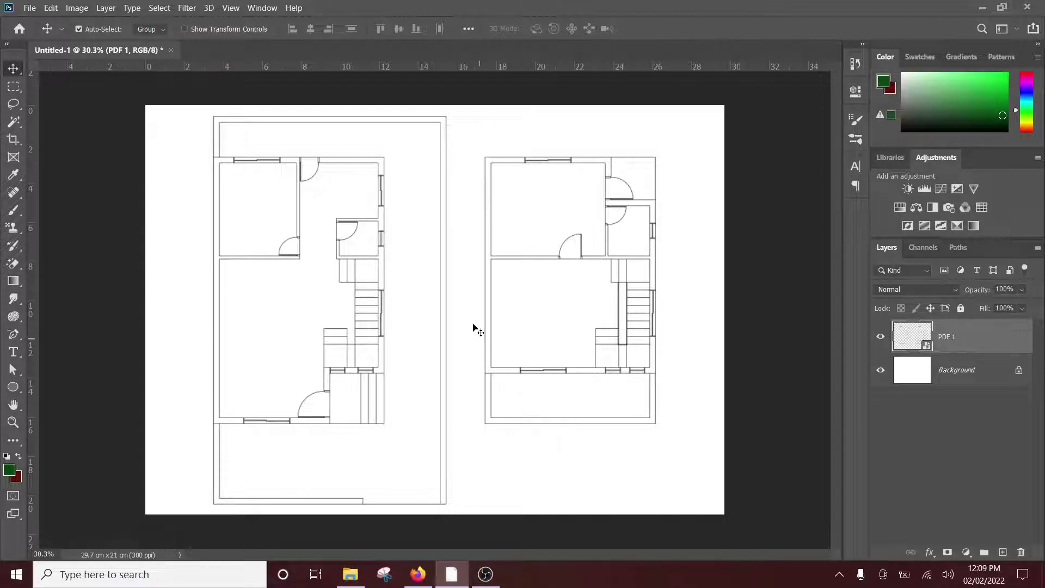
Rasterize the PDF 1 layer so it can be drawn on with the Pencil
key("b")
left_click(380, 261)
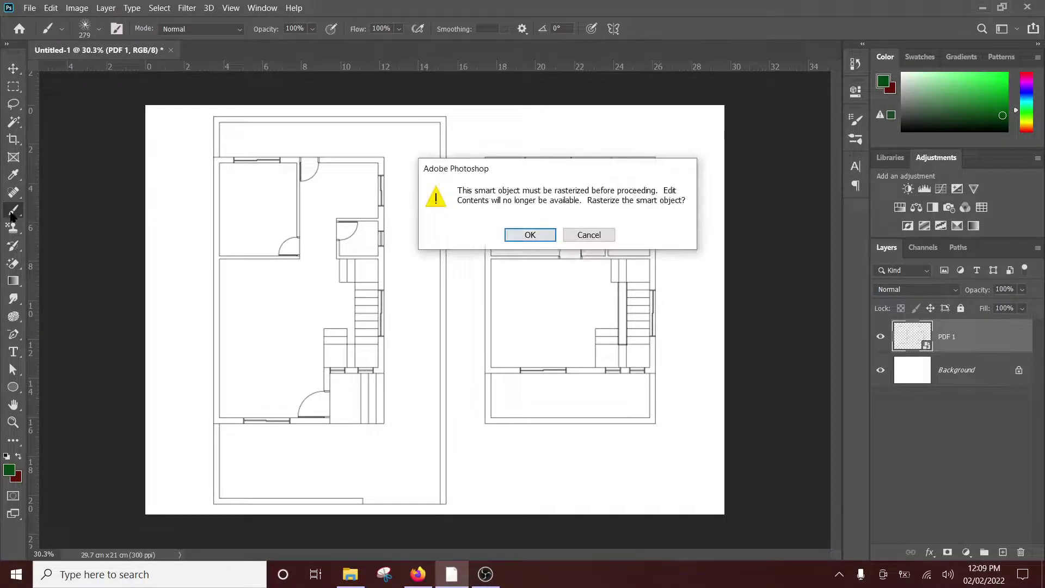
left_click(602, 231)
right_click(20, 212)
left_click(73, 219)
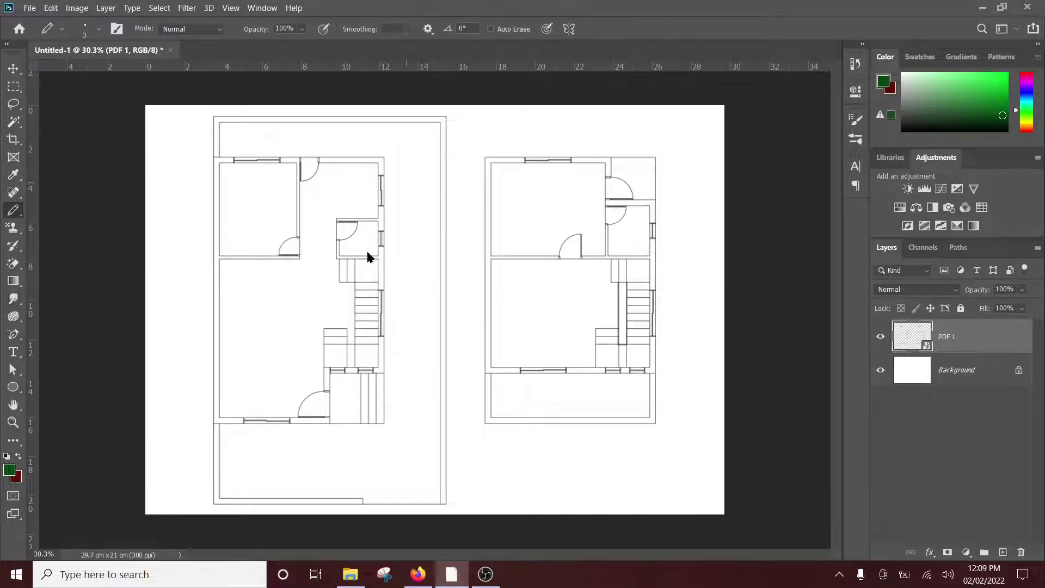
left_click(371, 257)
left_click(589, 238)
right_click(983, 348)
left_click(884, 243)
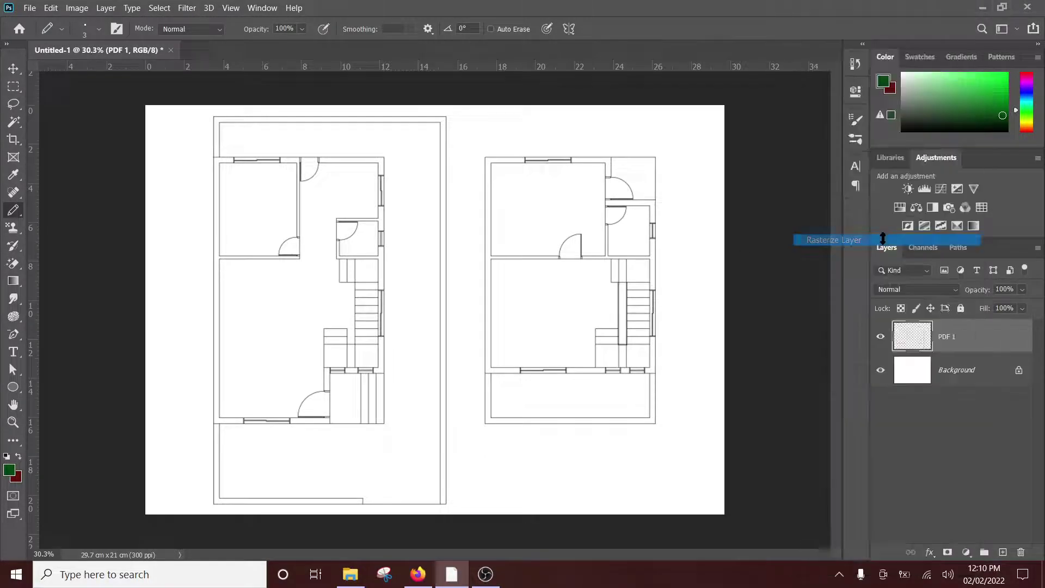
Draw a black horizontal pencil line across the empty strip of the plan
scroll(477, 303, "up", 3)
scroll(432, 381, "up", 2)
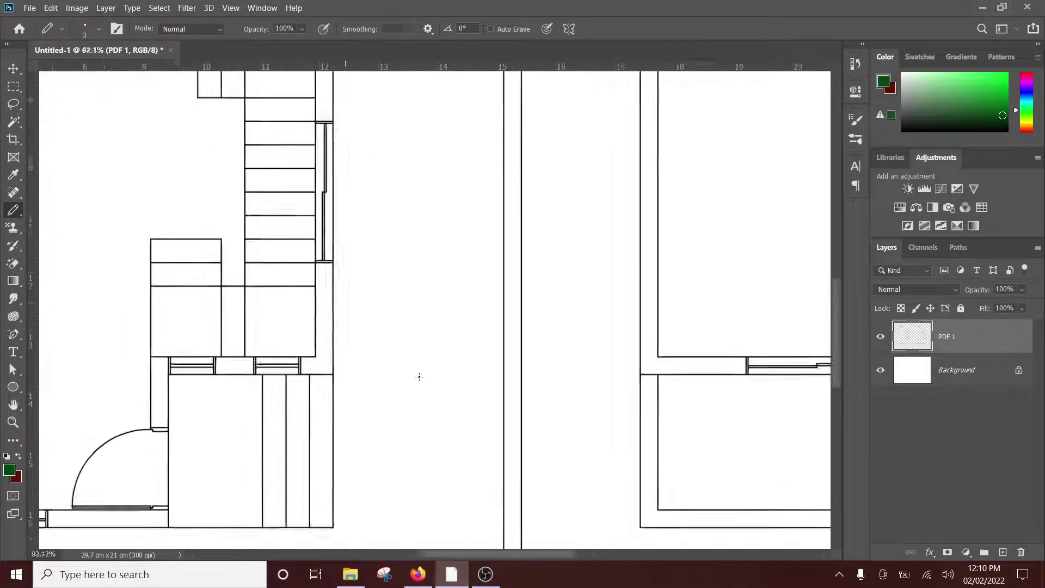
scroll(424, 377, "up", 1)
right_click(13, 210)
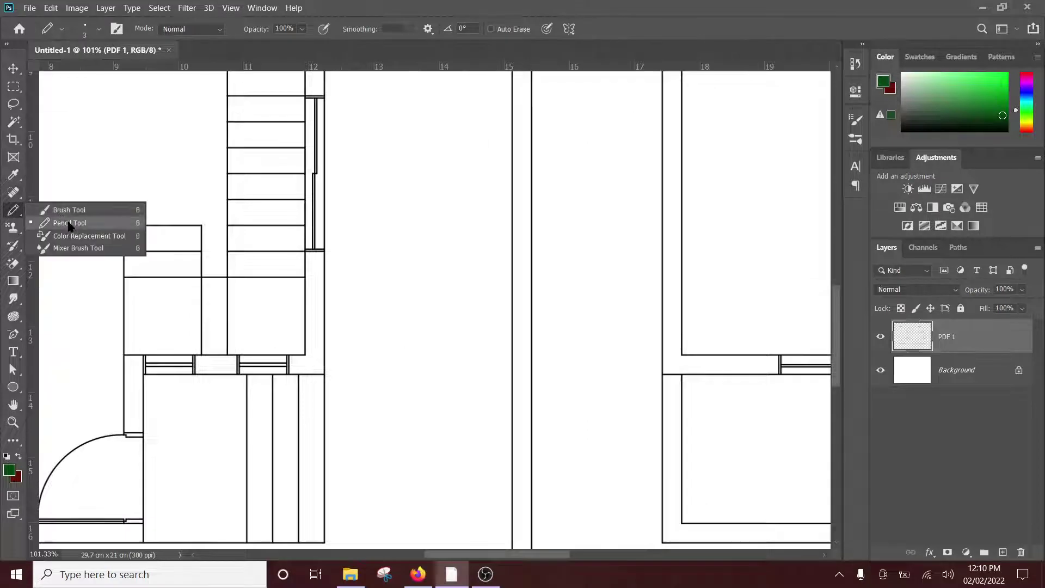
left_click(66, 222)
left_click_drag(914, 126, 883, 133)
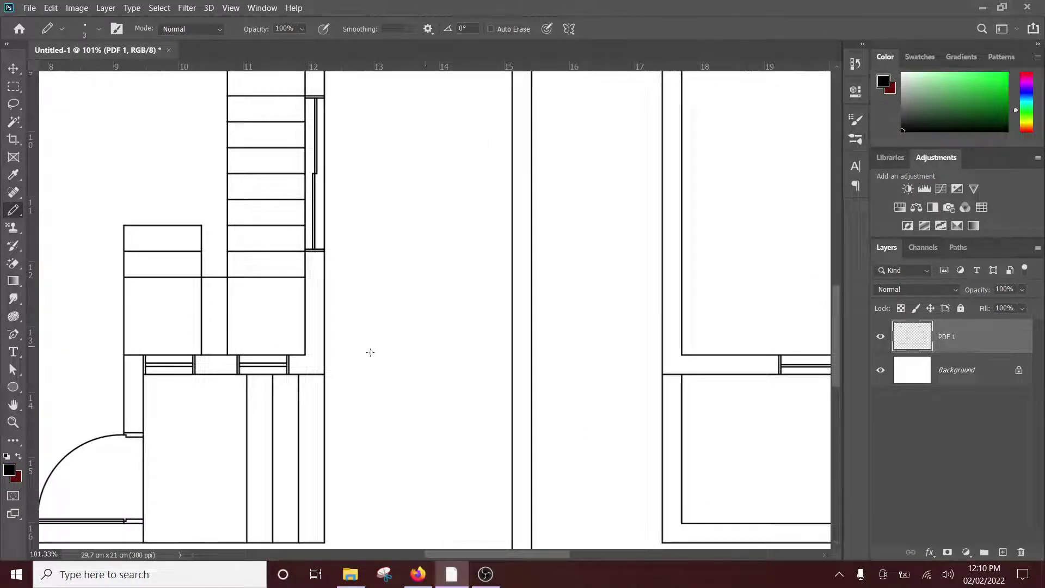
scroll(369, 352, "up", 1)
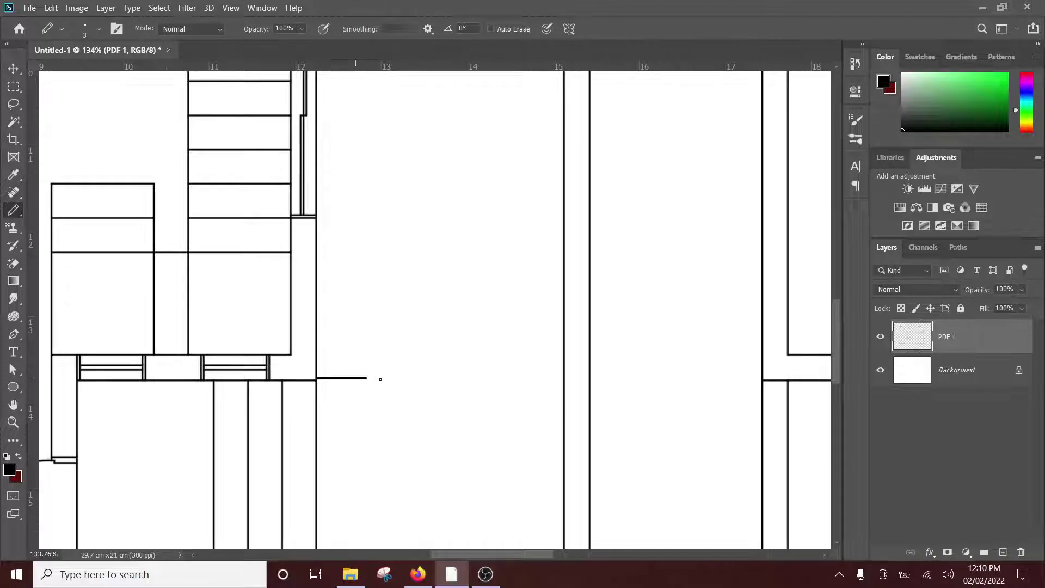
left_click_drag(380, 379, 531, 375)
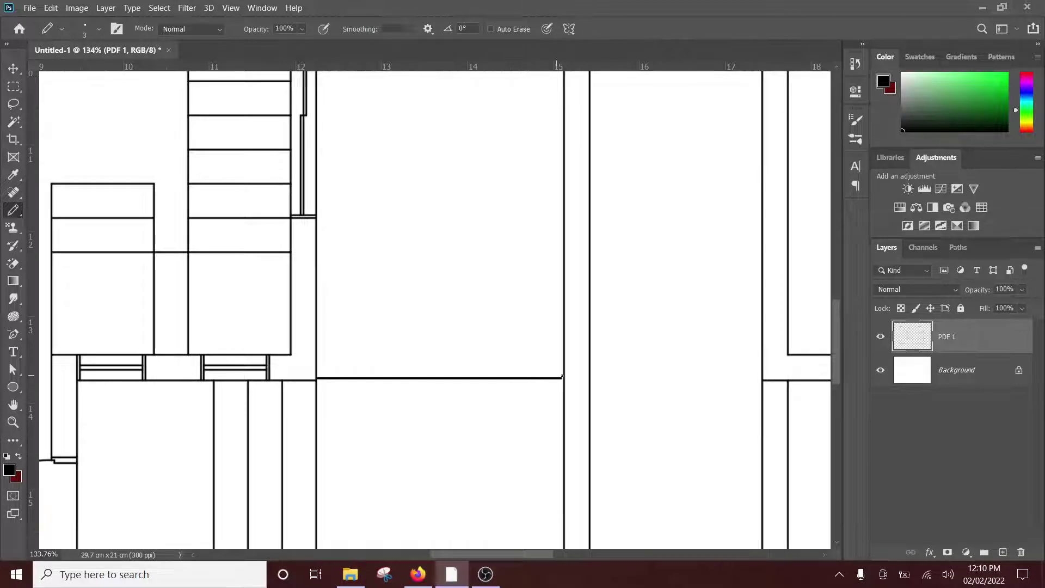
Draw a straight vertical pencil line up from the bottom wall of the left plan
scroll(454, 316, "down", 2)
scroll(455, 315, "down", 2)
scroll(454, 315, "down", 2)
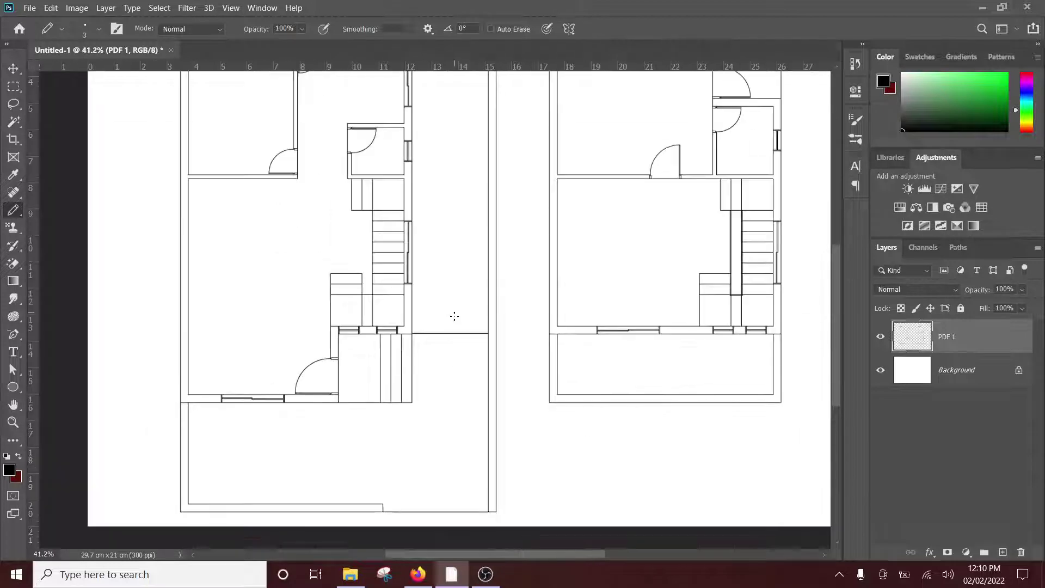
scroll(365, 510, "up", 2)
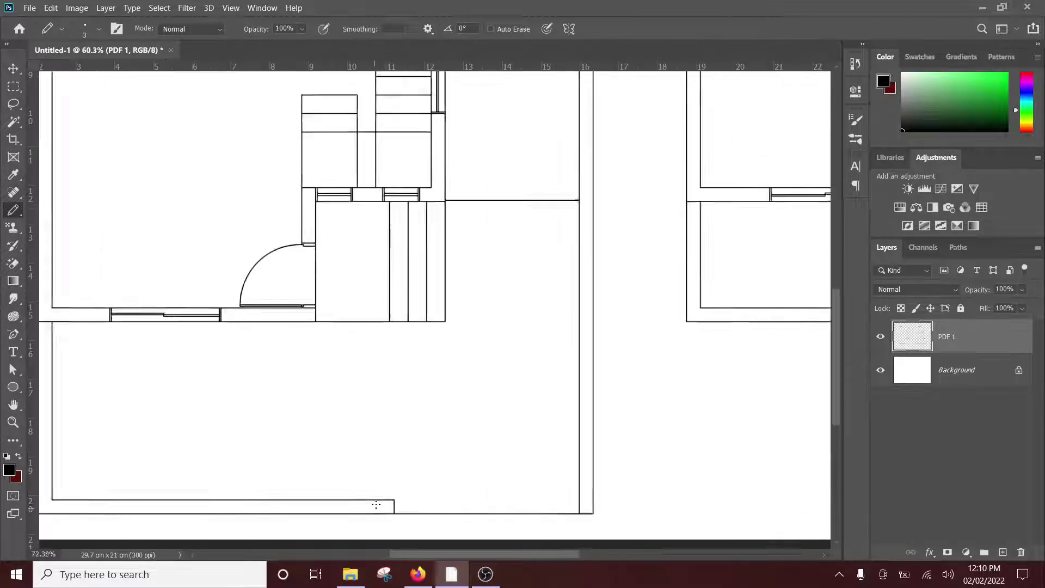
scroll(374, 502, "up", 1)
scroll(387, 500, "up", 1)
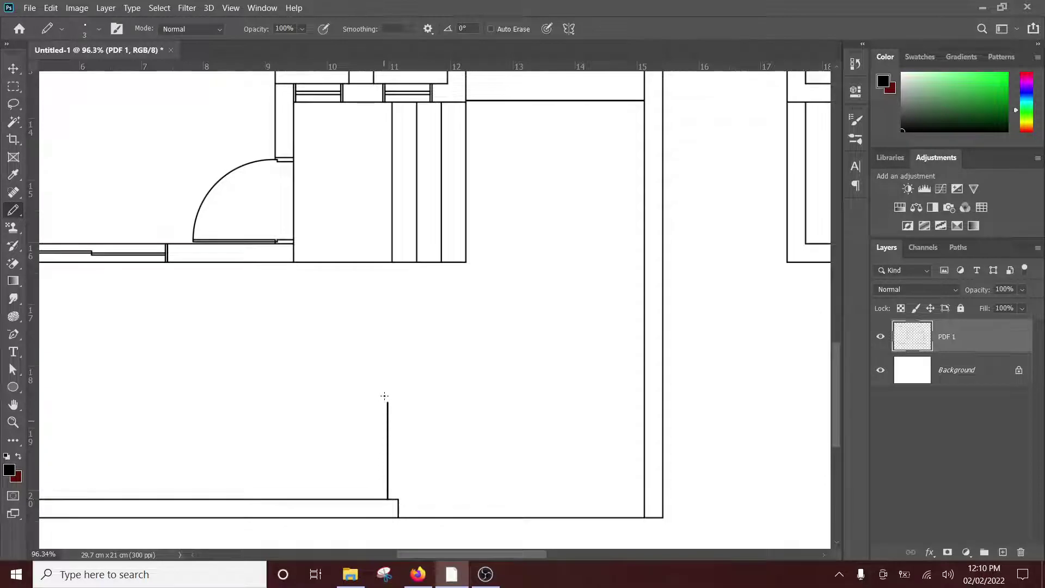
left_click_drag(384, 397, 384, 301)
scroll(443, 261, "down", 1)
scroll(455, 357, "down", 2)
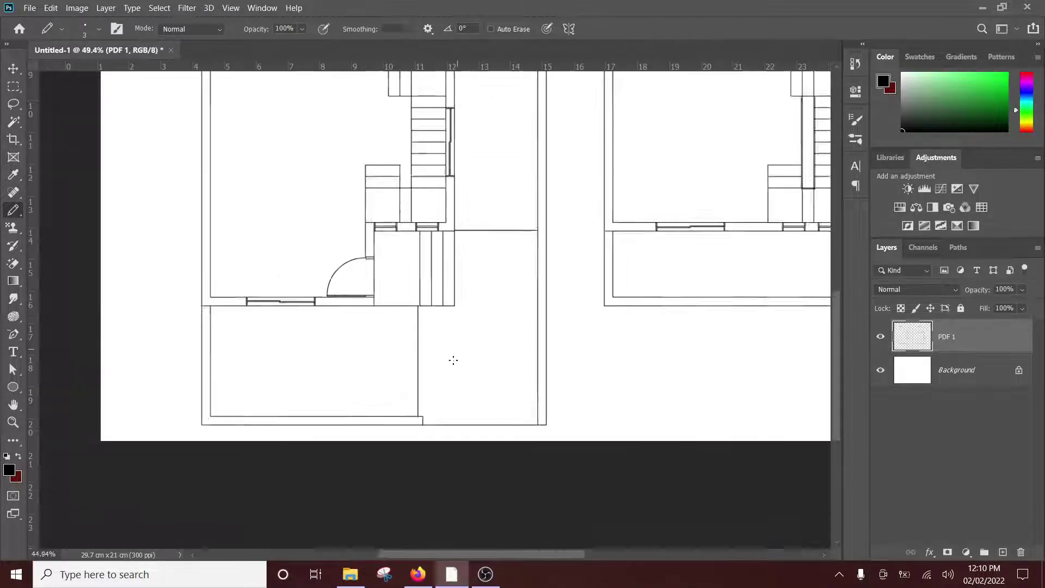
scroll(430, 360, "down", 2)
scroll(358, 341, "down", 1)
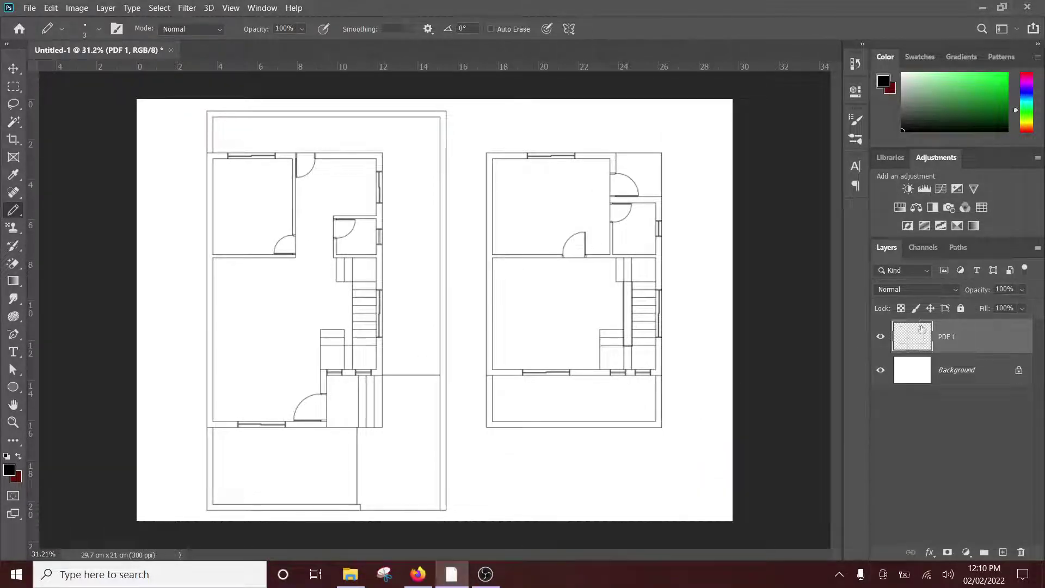
Make a rectangular marquee selection near the stairs
scroll(411, 360, "up", 2)
key("m")
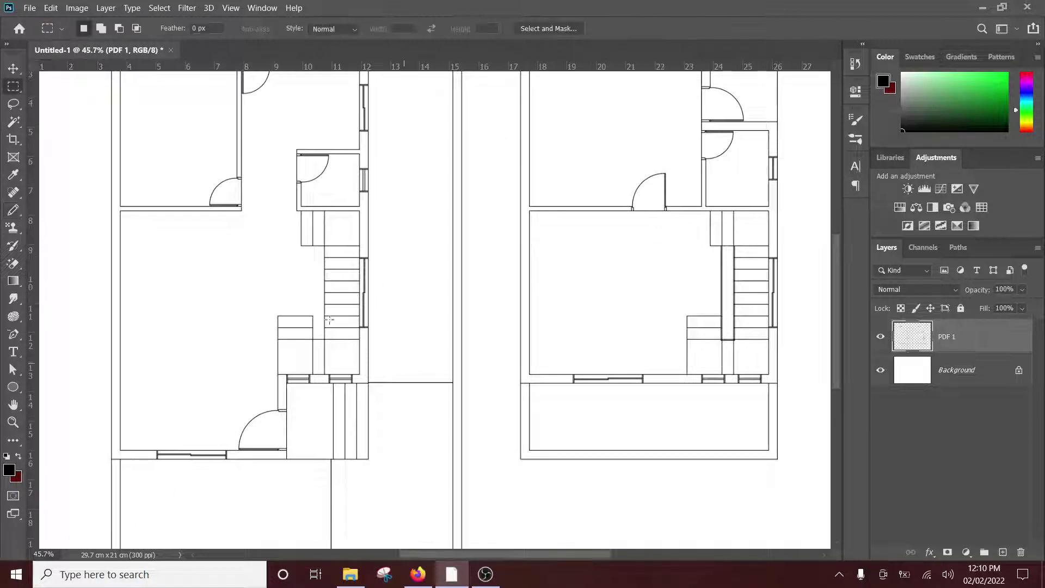
right_click(13, 86)
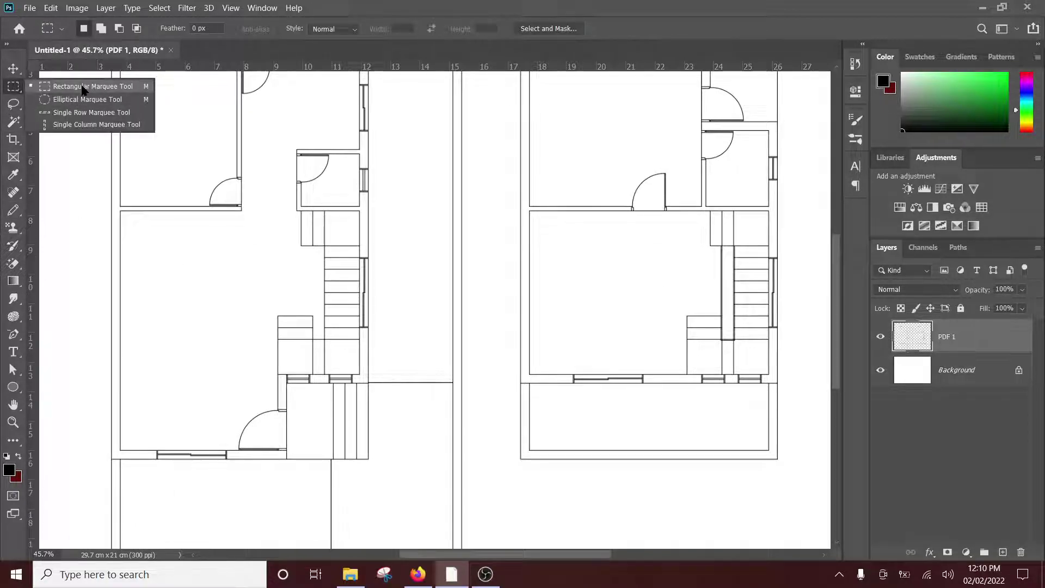
left_click(82, 91)
left_click_drag(196, 169, 279, 253)
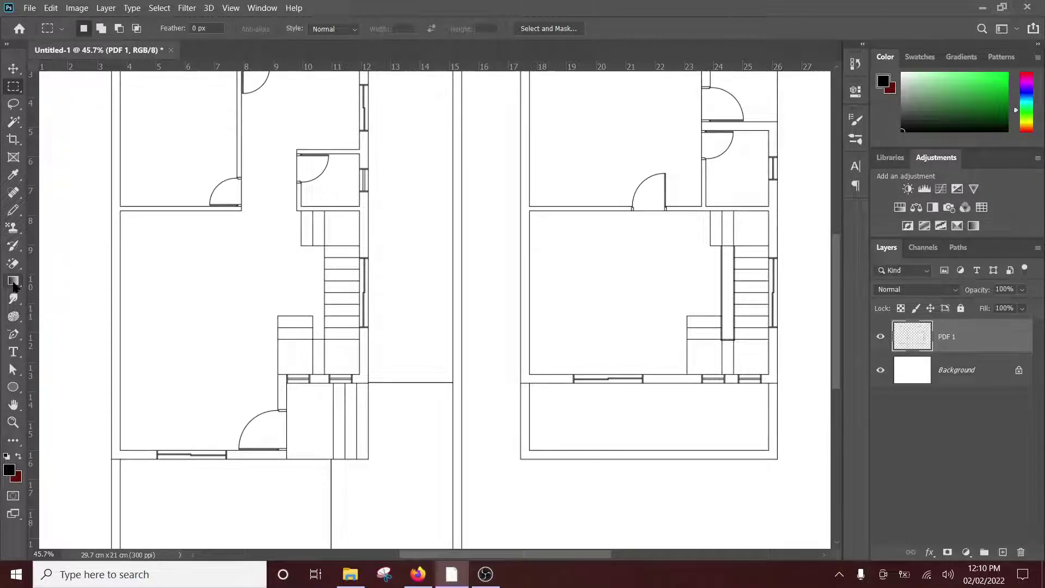
Erase a short piece of wall left of the door, then undo the erase
left_click(14, 263)
right_click(13, 264)
left_click(66, 264)
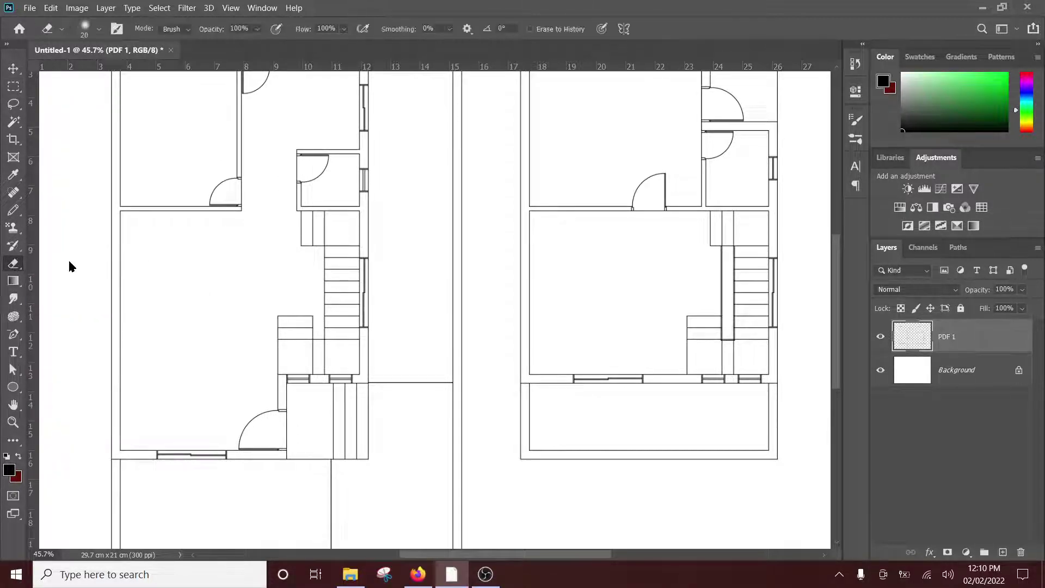
scroll(184, 240, "up", 5)
left_click_drag(202, 181, 222, 182)
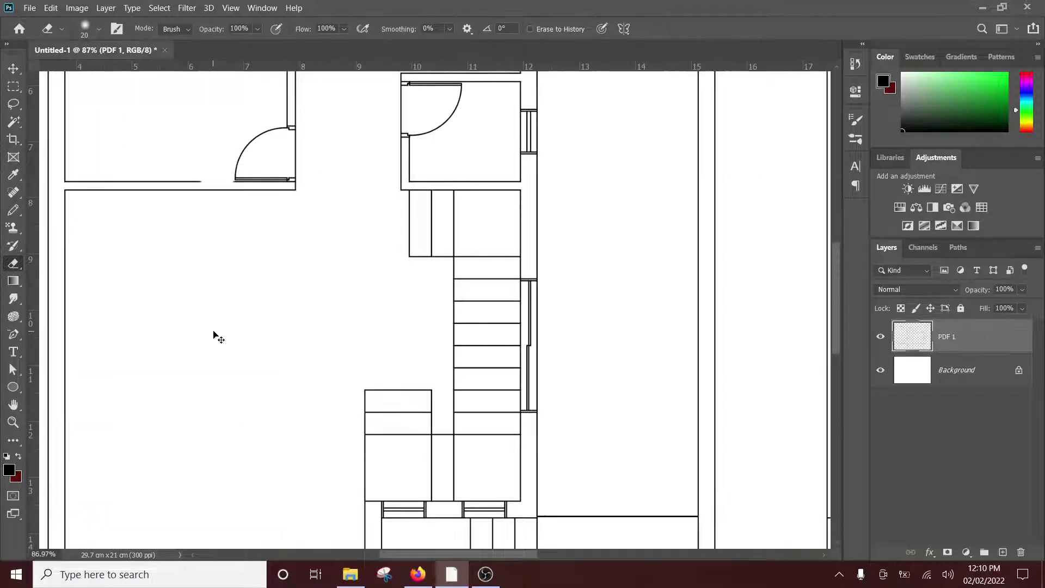
key("ctrl+z")
Lock all on the PDF 1 layer
scroll(221, 327, "down", 2)
scroll(467, 324, "down", 2)
scroll(467, 323, "down", 2)
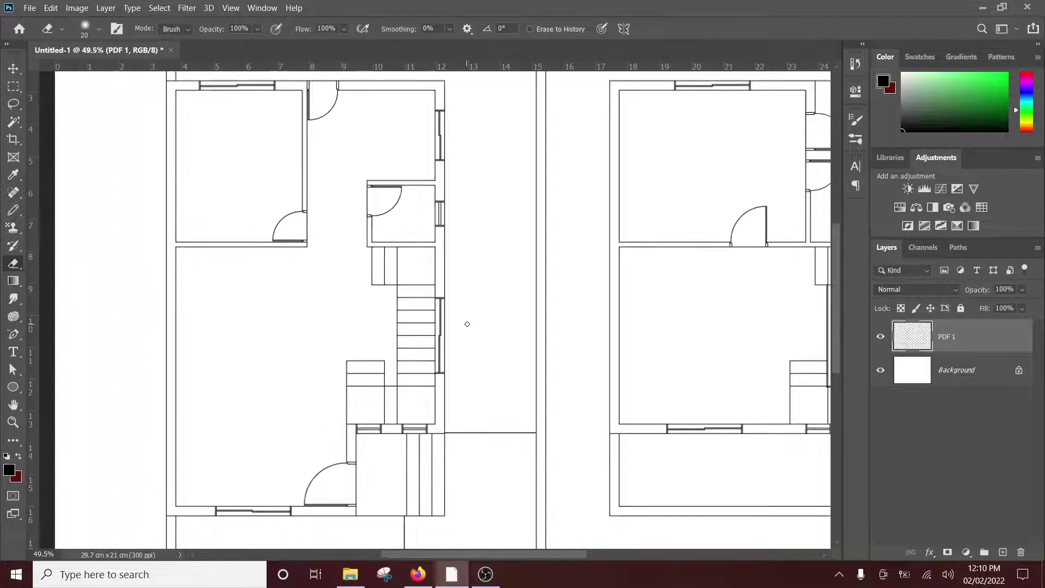
scroll(375, 344, "down", 1)
scroll(372, 284, "down", 2)
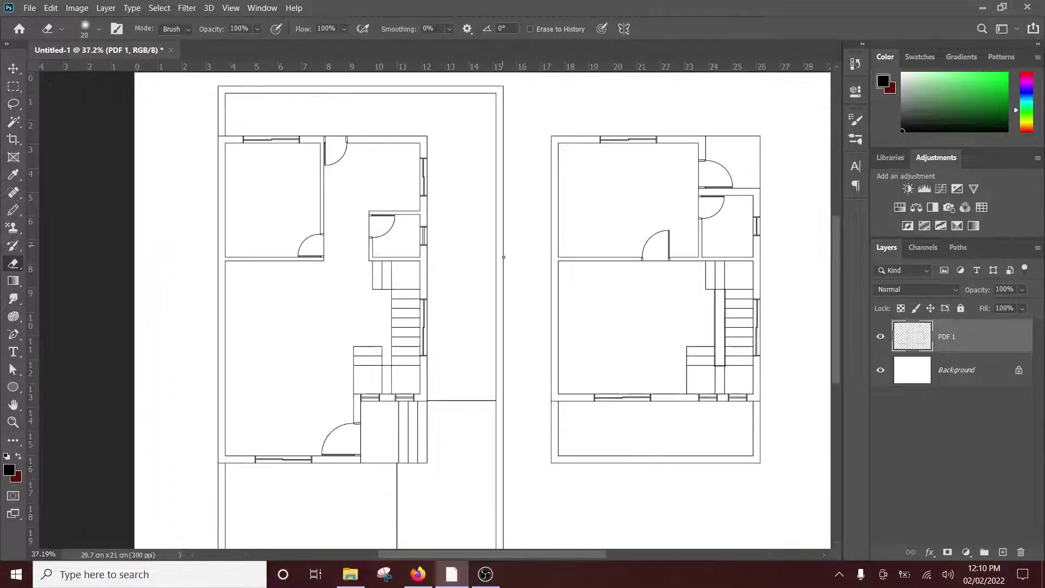
scroll(446, 218, "down", 2)
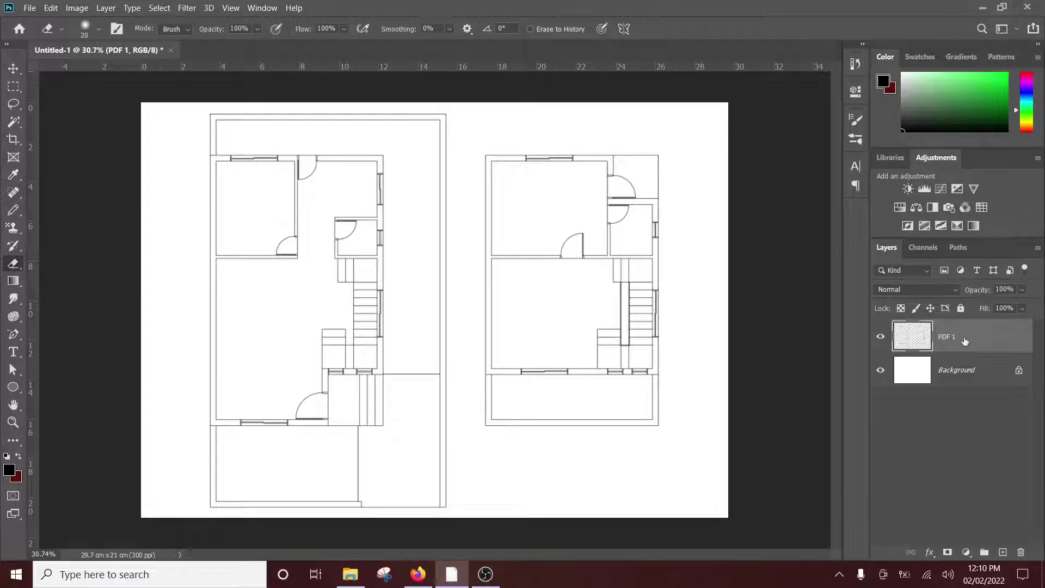
left_click(960, 308)
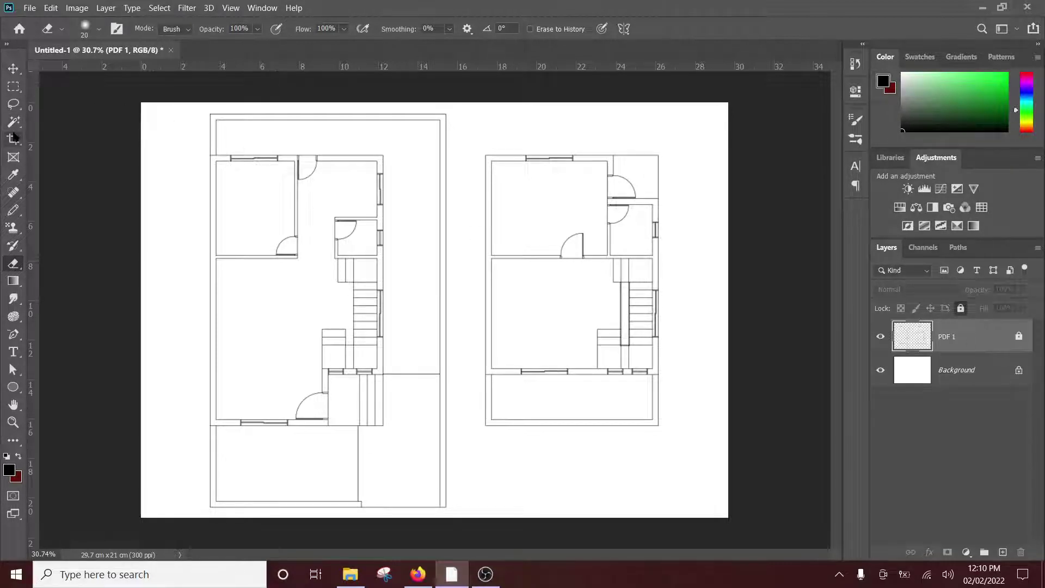
left_click_drag(14, 121, 77, 151)
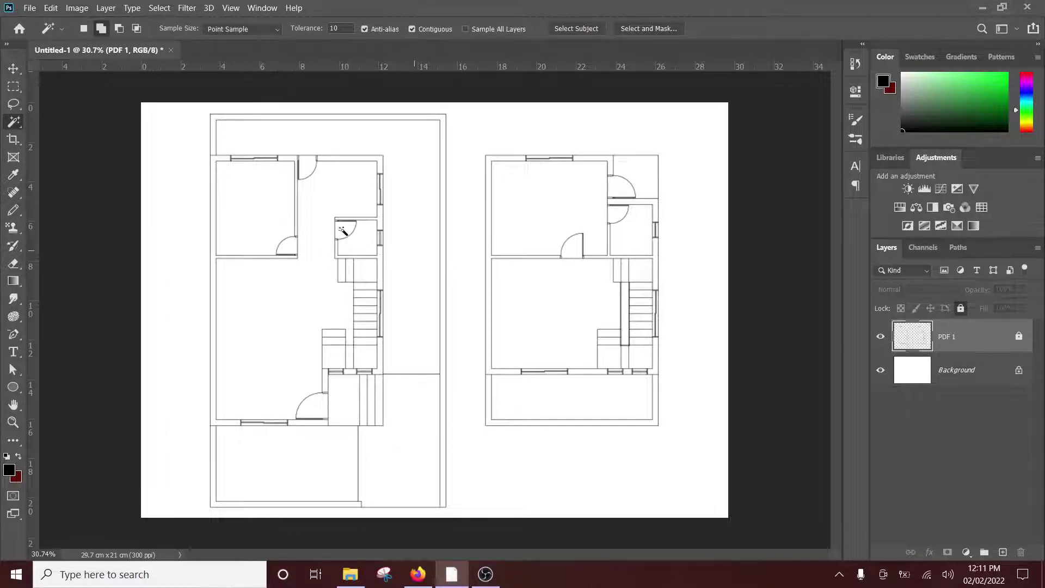
Magic-wand select the left plan's outer border strip plus the bottom-left yard
scroll(211, 130, "up", 2)
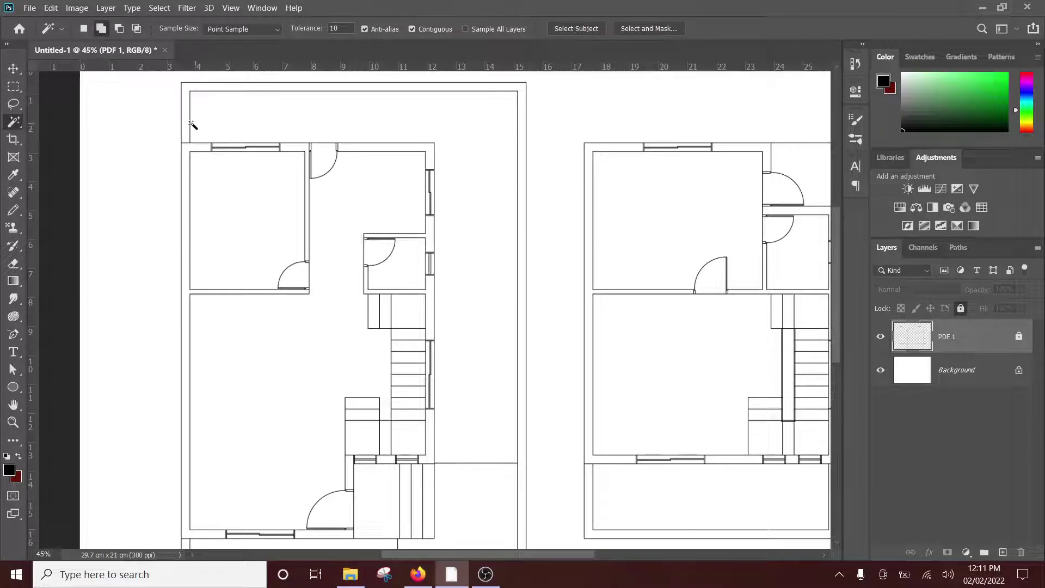
left_click(189, 124)
scroll(402, 166, "down", 1)
scroll(187, 483, "up", 1)
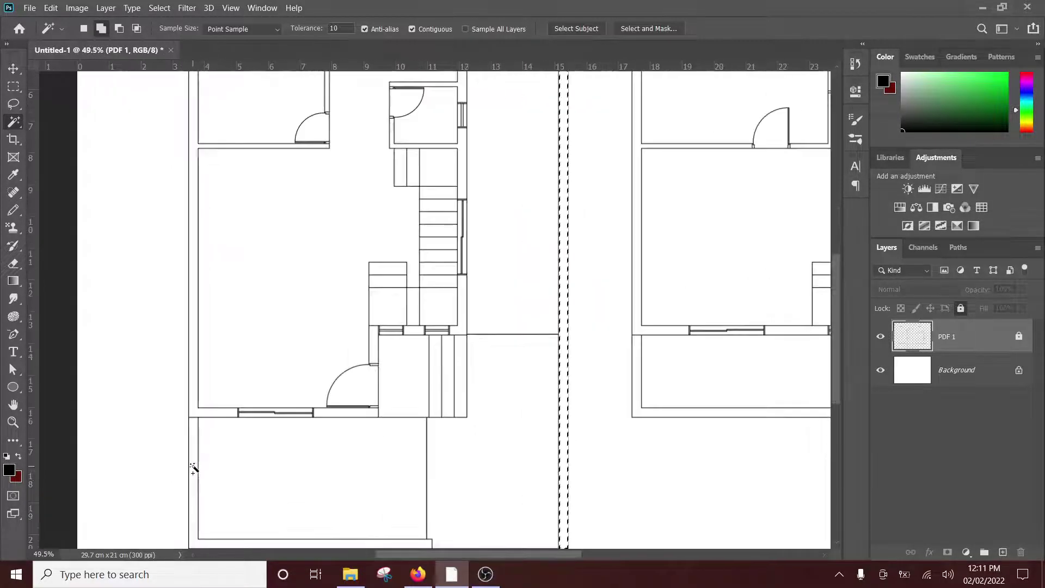
left_click(194, 467)
scroll(408, 369, "down", 1)
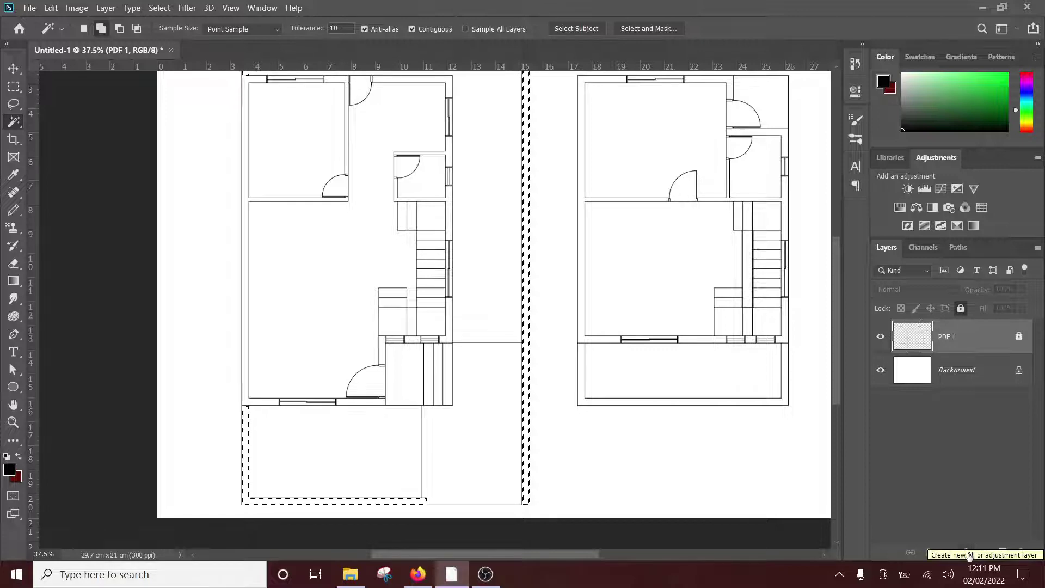
Fill the selection with a grey (128,128,128) Solid Color fill layer
left_click(968, 553)
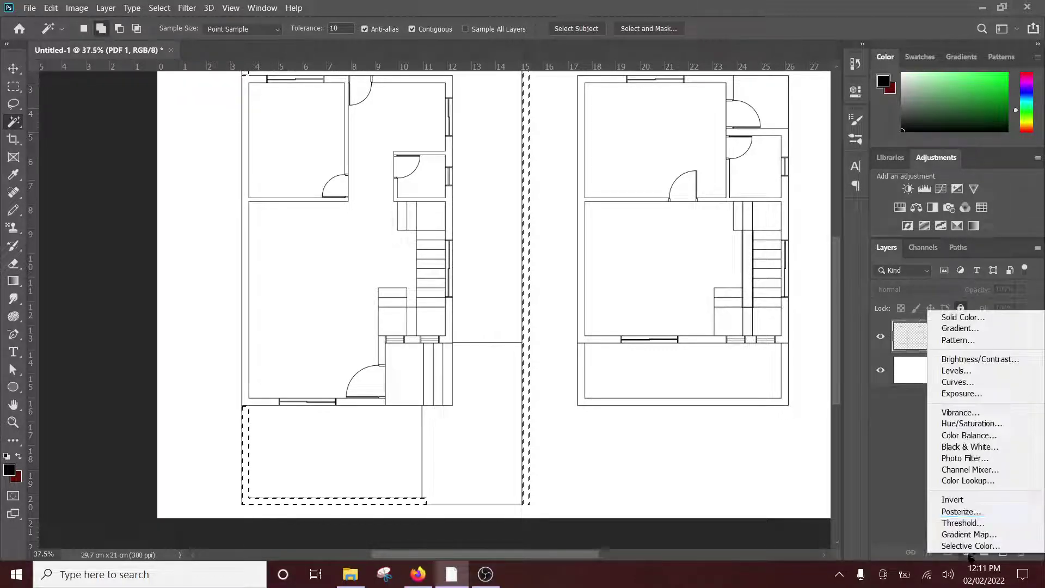
left_click(978, 317)
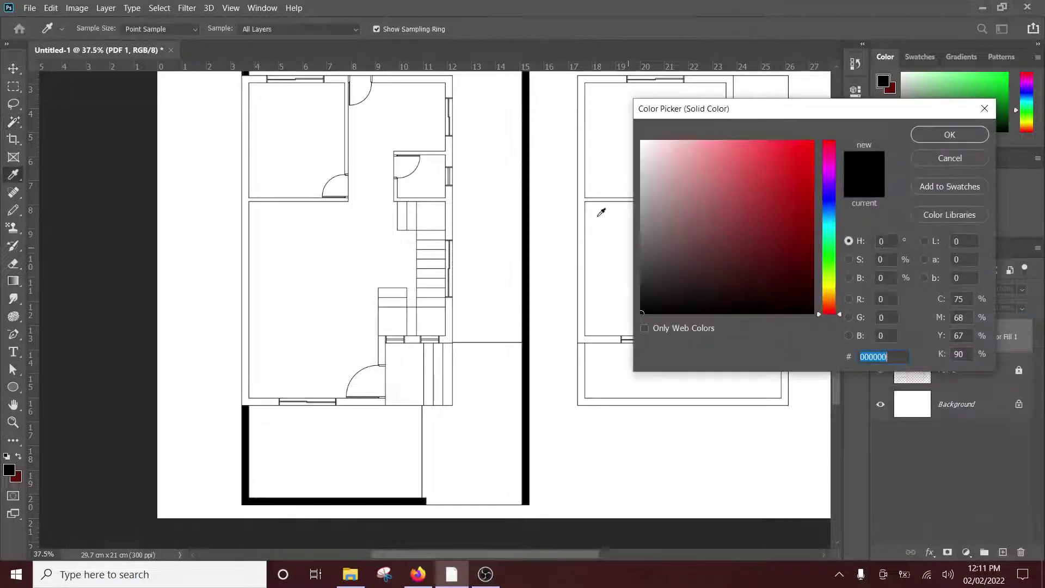
left_click(629, 205)
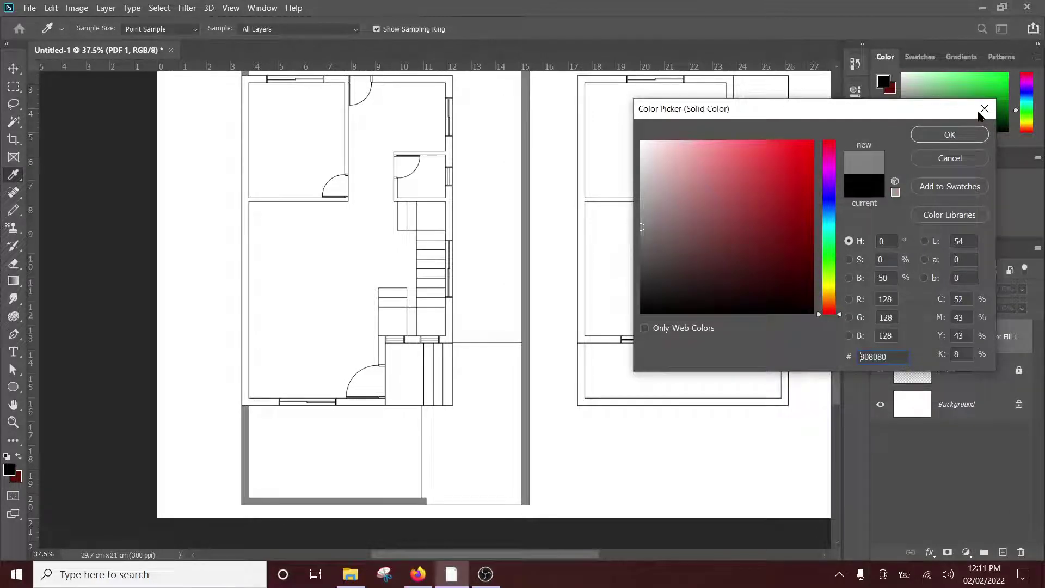
left_click(947, 135)
key("ctrl+0")
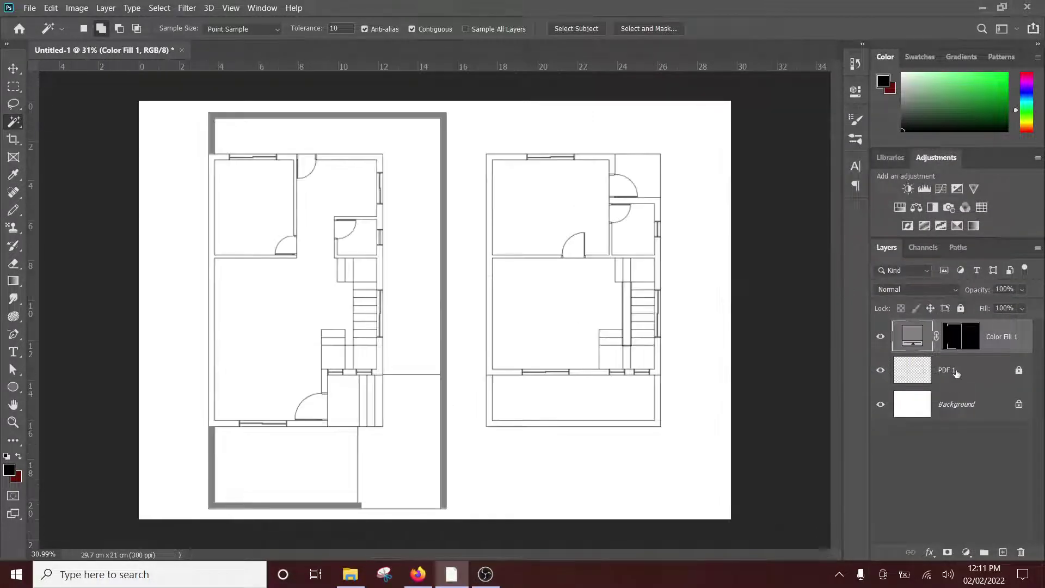
left_click(956, 373)
Magic-wand select all of the left plan's walls, the small room's door arc and a thin wall segment
scroll(204, 174, "up", 2)
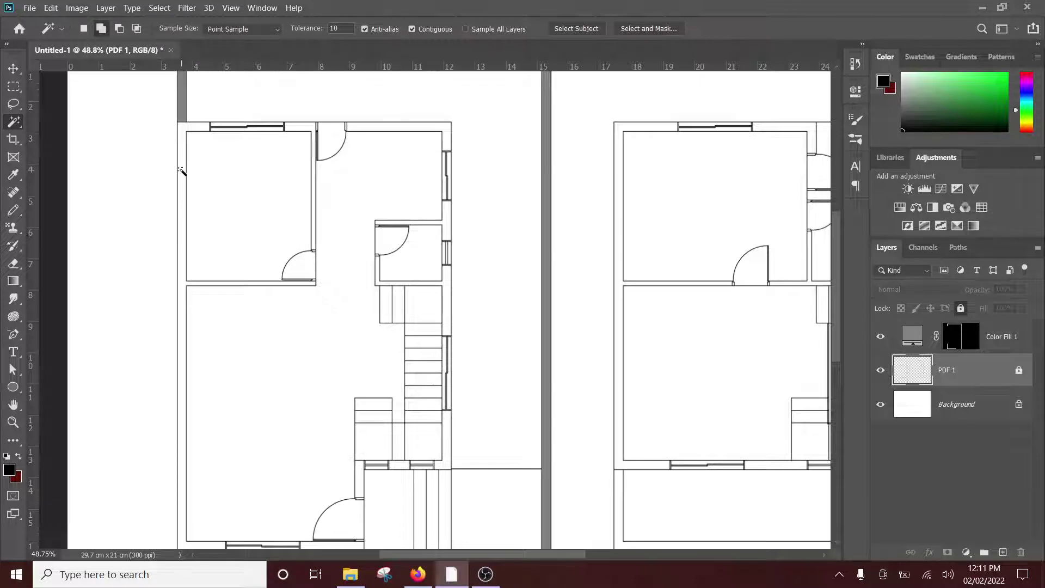
left_click(182, 170)
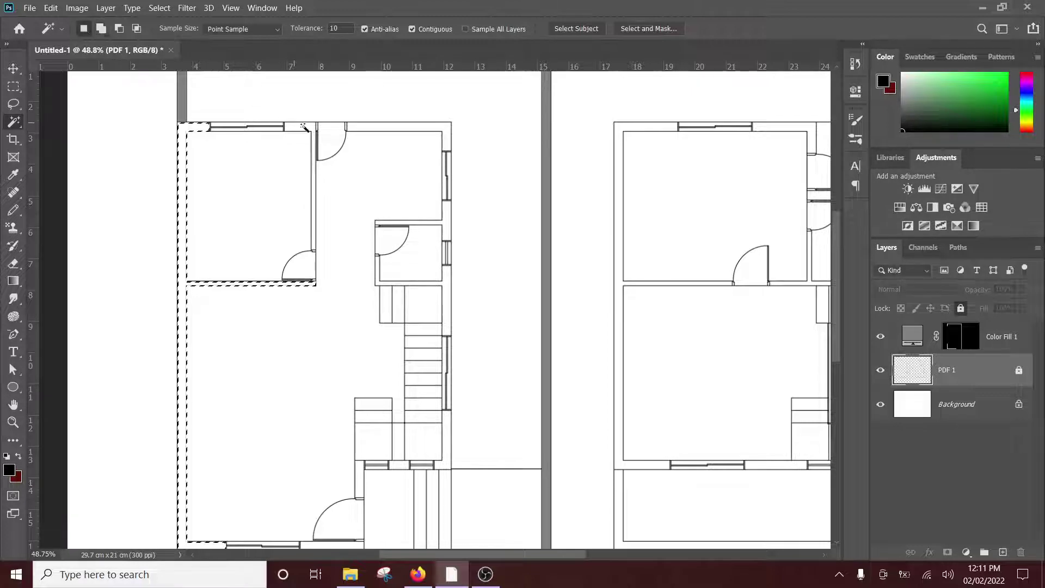
left_click(304, 126)
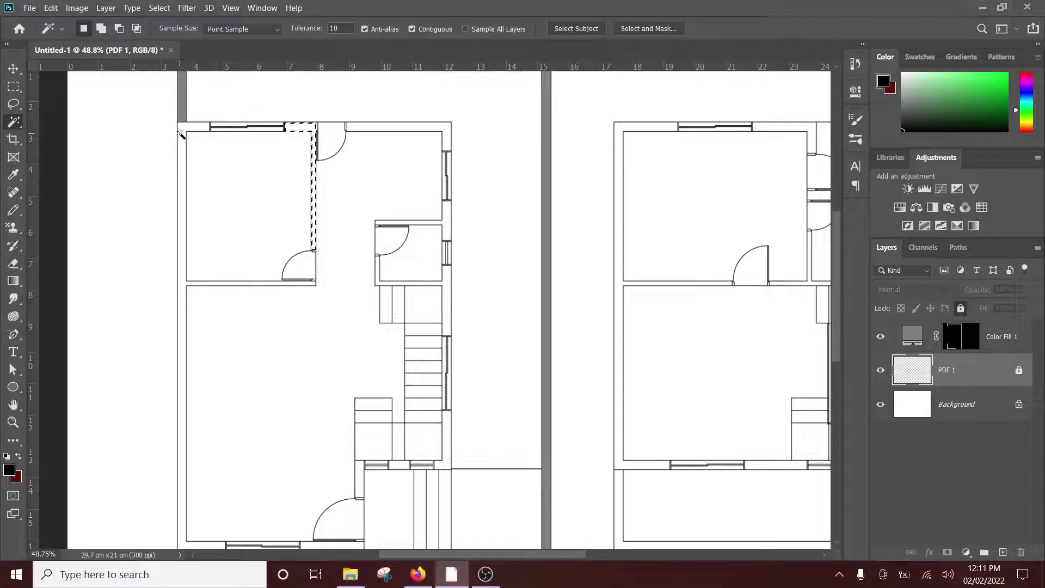
key("shift")
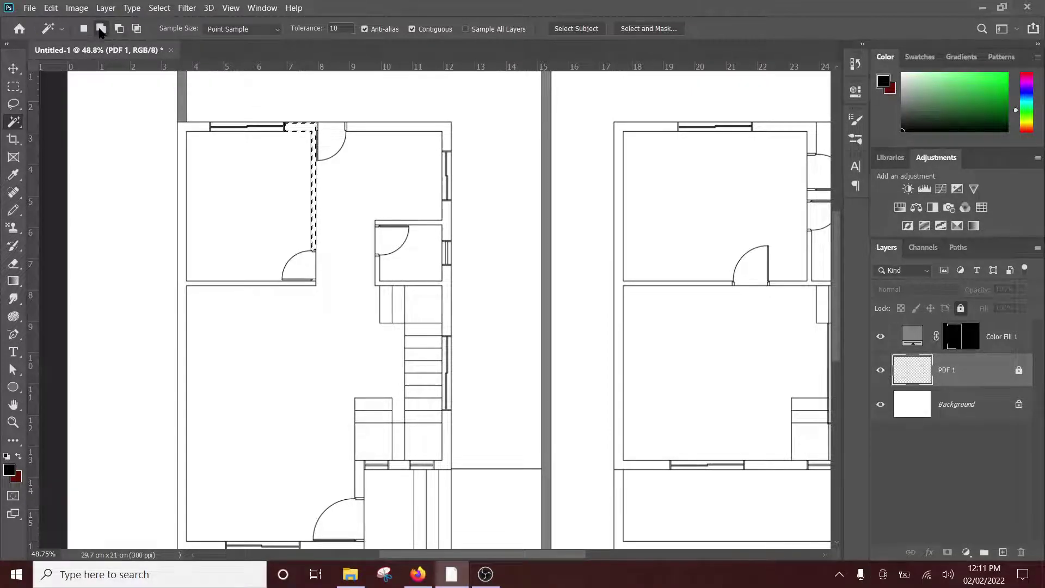
left_click(183, 135, "shift")
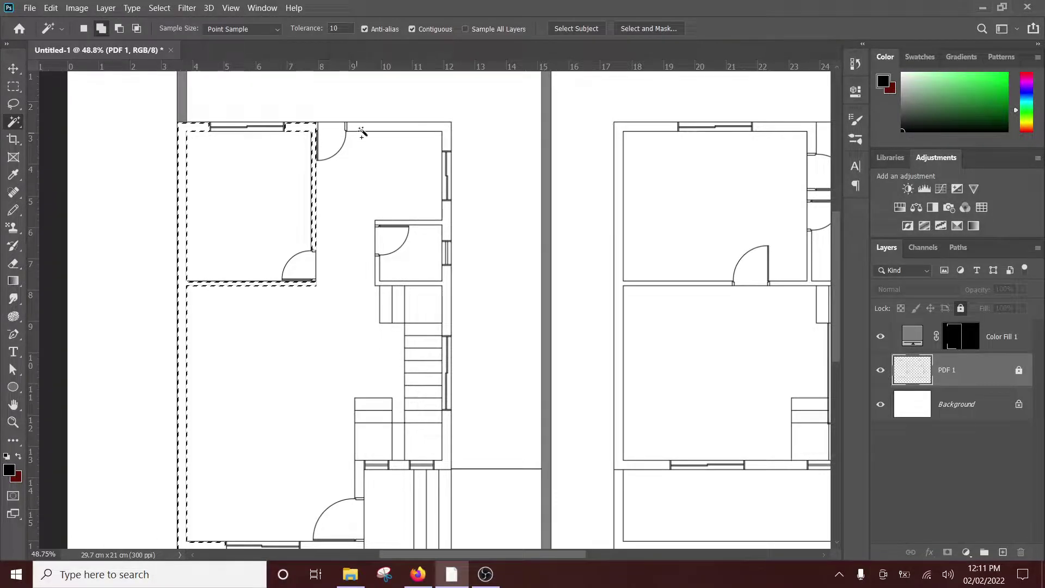
left_click(362, 127, "shift")
left_click(445, 218, "shift")
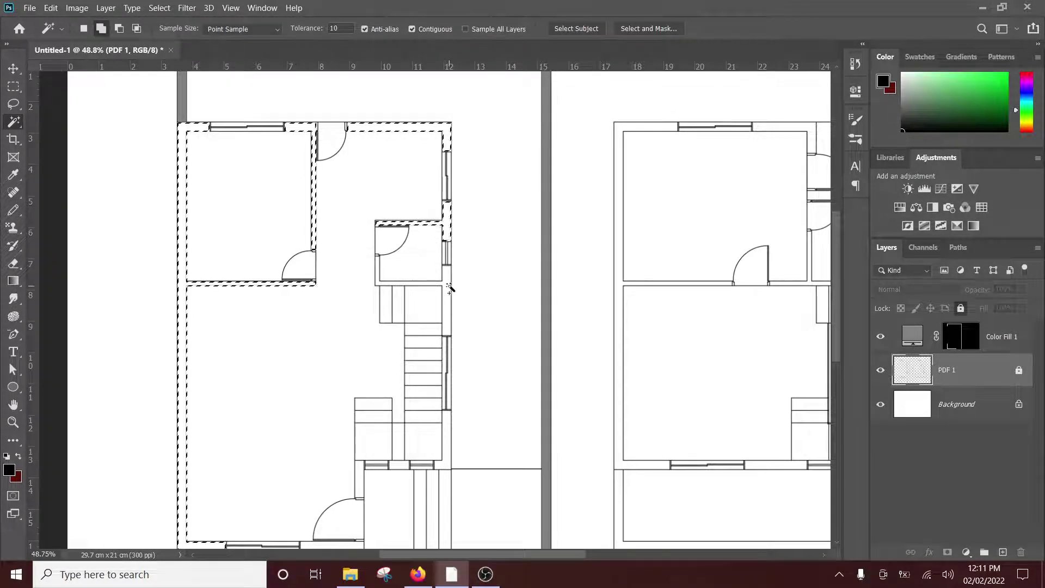
left_click(447, 285, "shift")
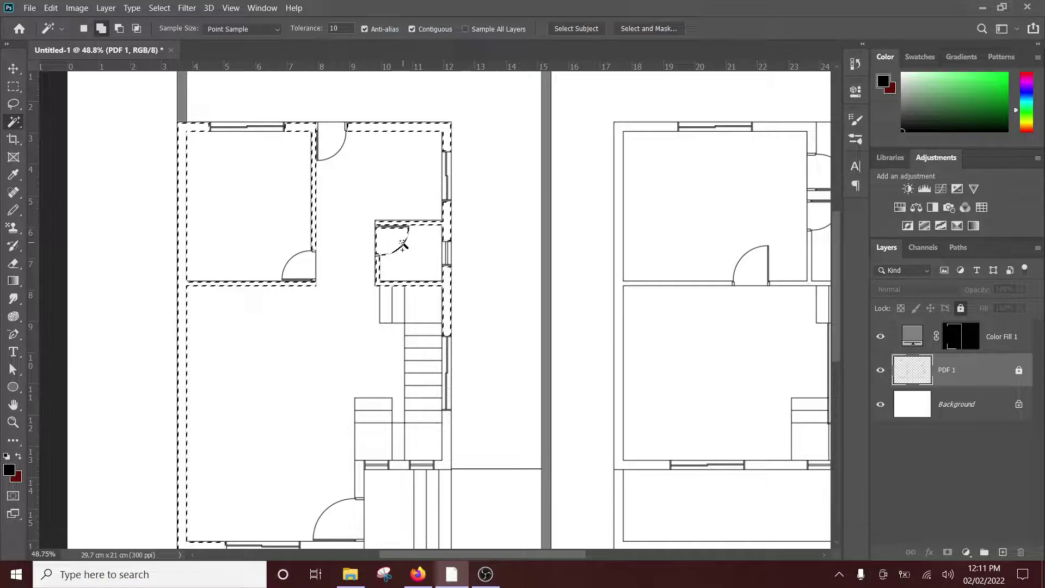
left_click(402, 244, "shift")
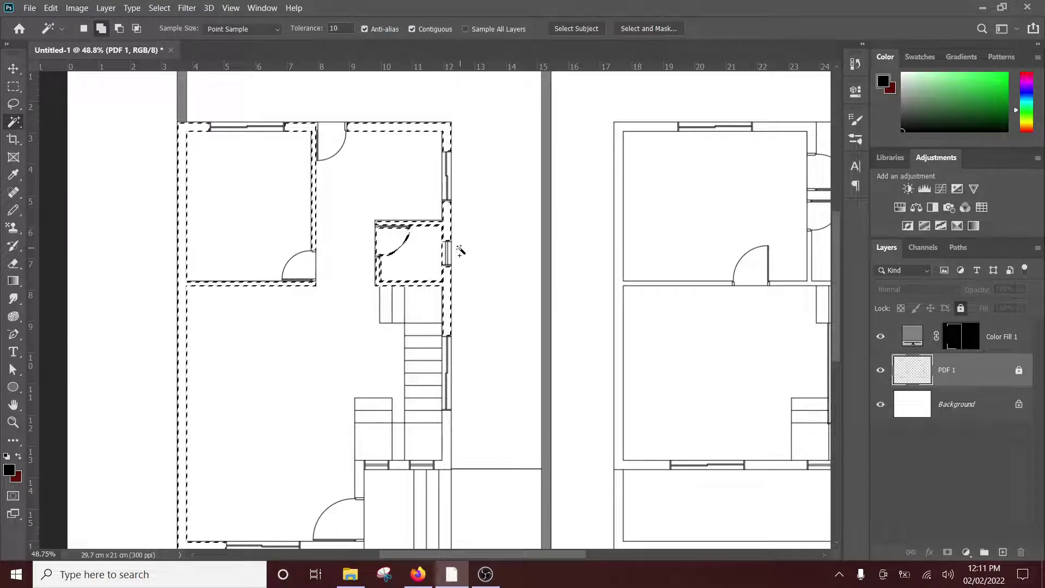
scroll(438, 320, "down", 2)
scroll(438, 320, "up", 3)
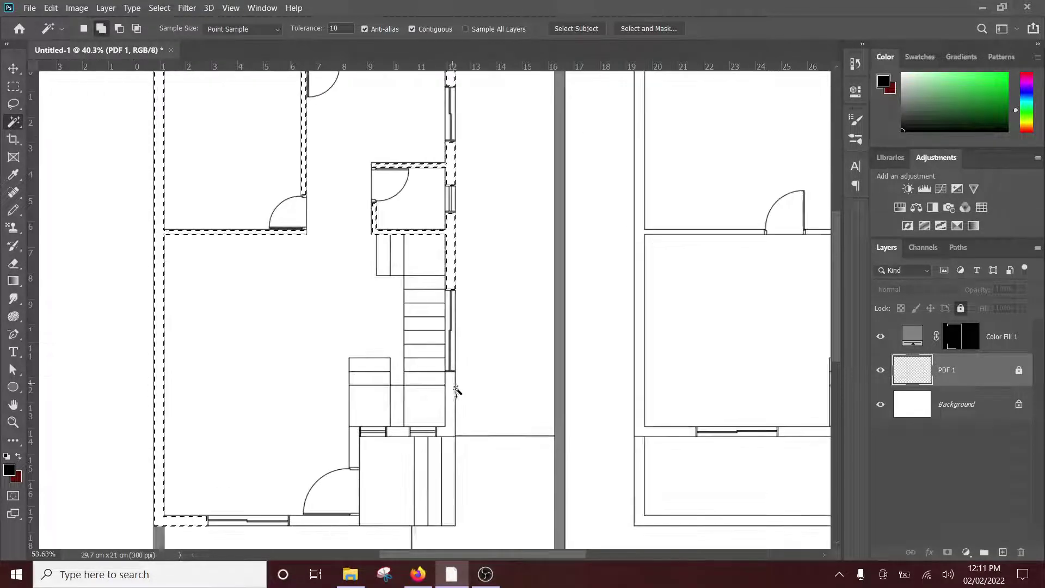
left_click(354, 438, "shift")
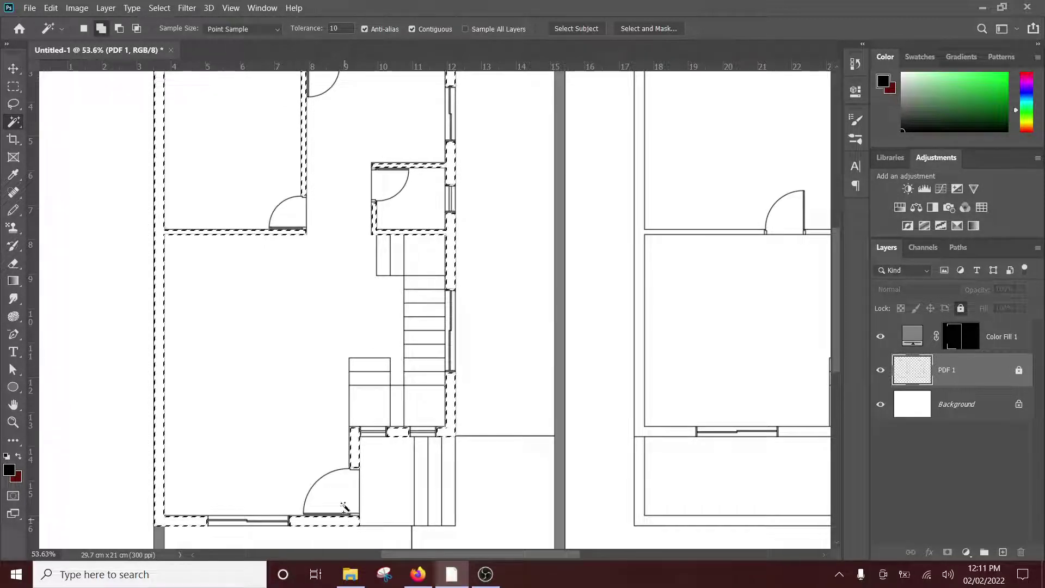
Fill the selected walls with a black Solid Color fill layer (Color Fill 2)
scroll(344, 522, "down", 3)
scroll(331, 507, "up", 2)
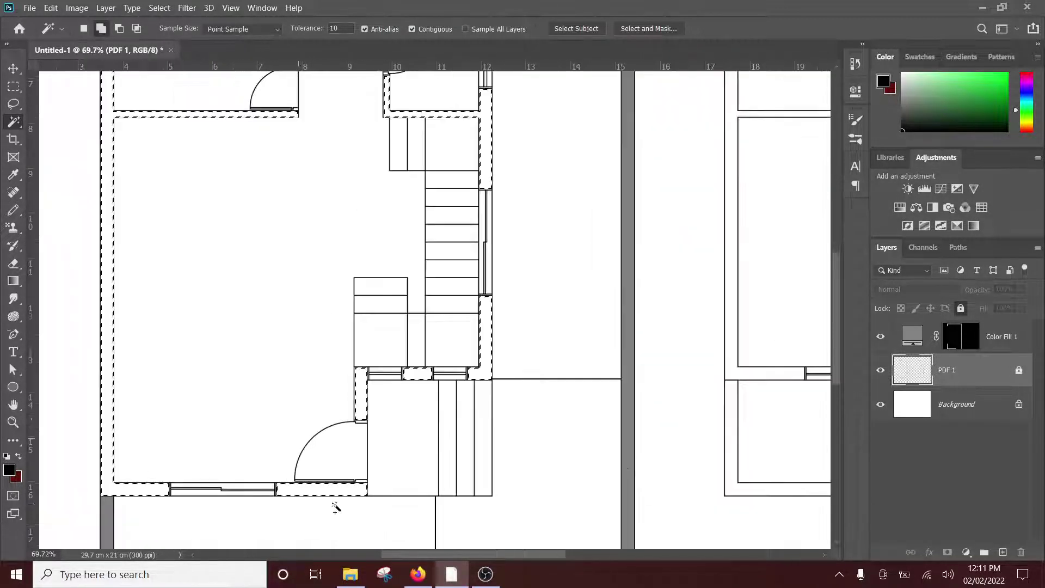
scroll(359, 435, "down", 1)
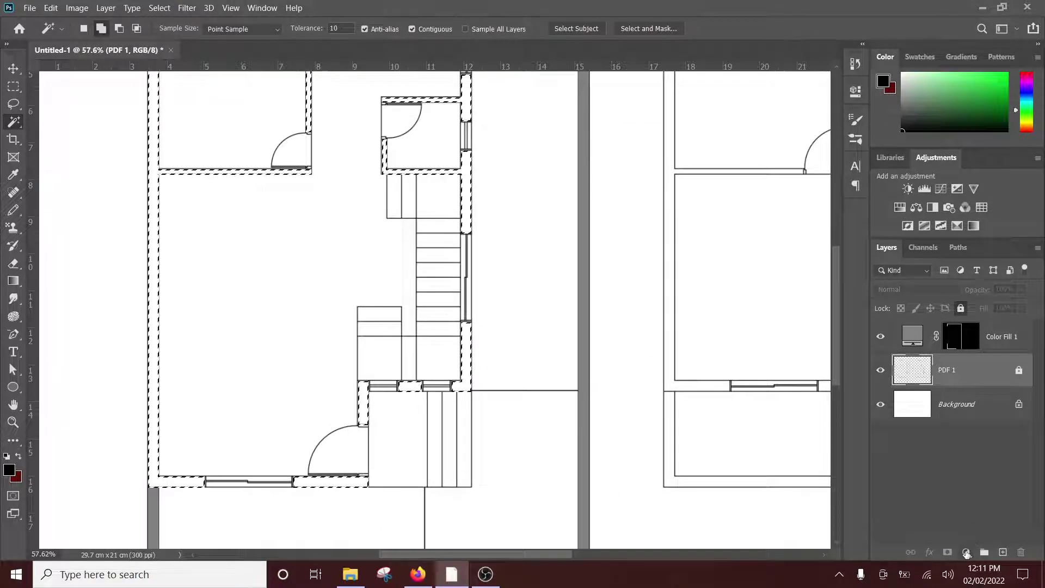
left_click(966, 552)
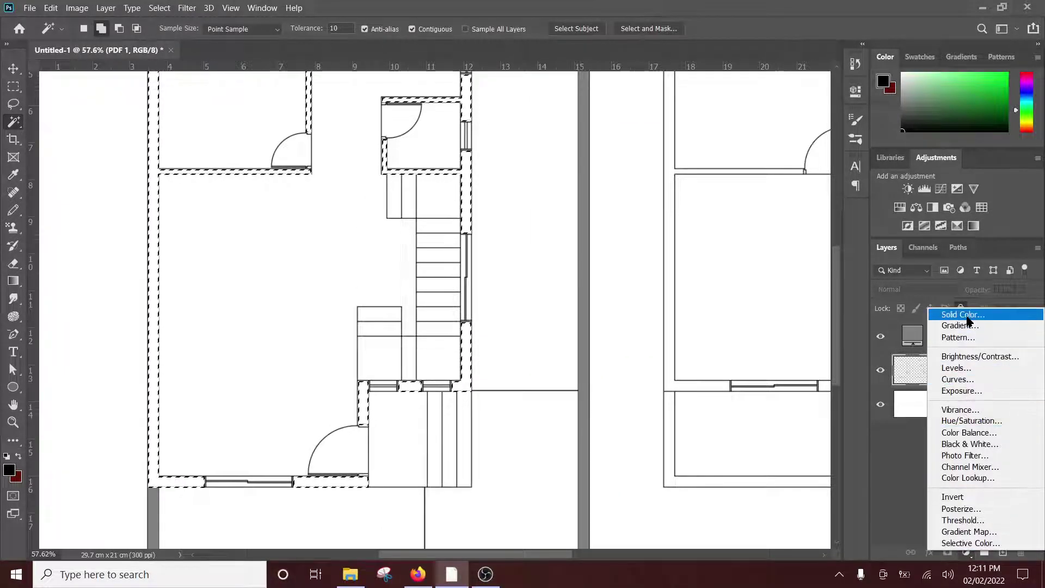
left_click(963, 314)
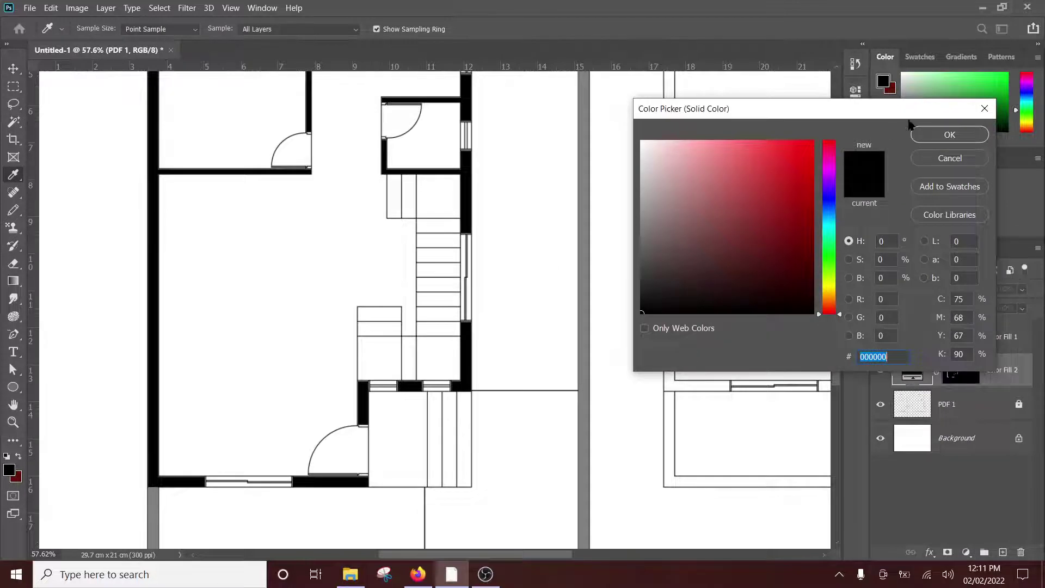
left_click(938, 142)
Make PDF 1 the active layer and clear the selection
scroll(530, 250, "down", 2)
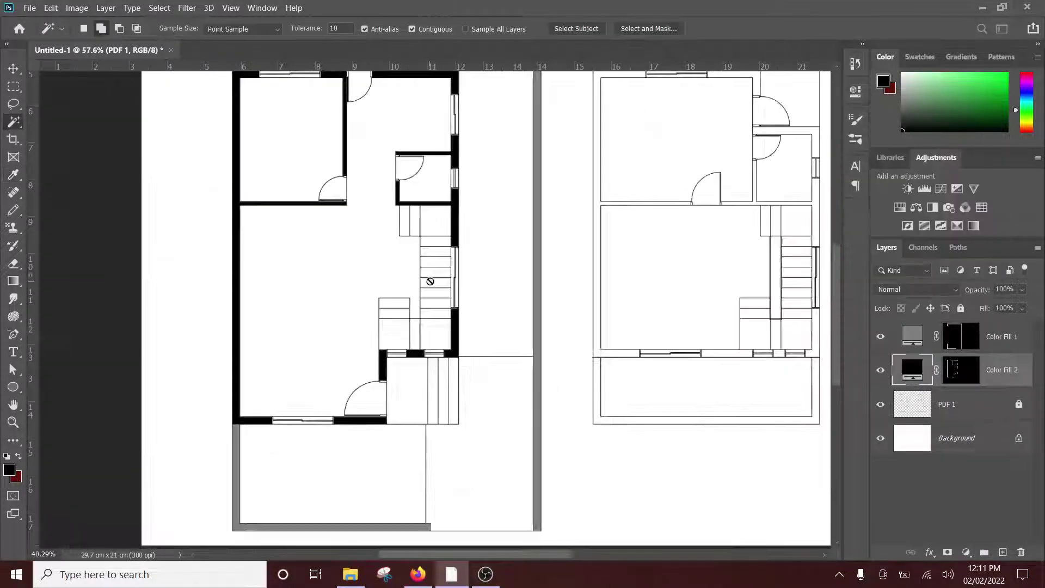
scroll(274, 215, "up", 1)
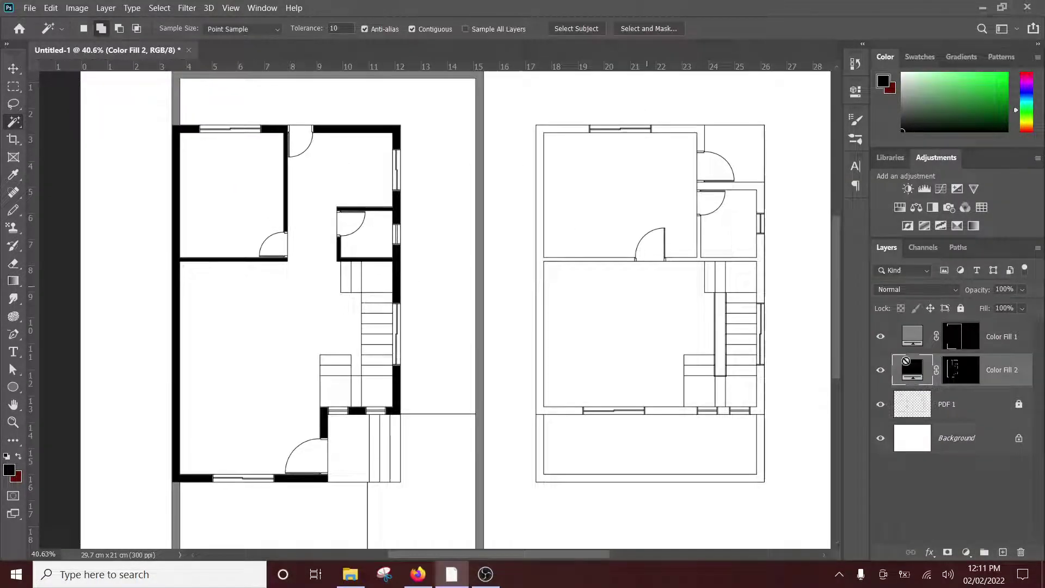
left_click(962, 414)
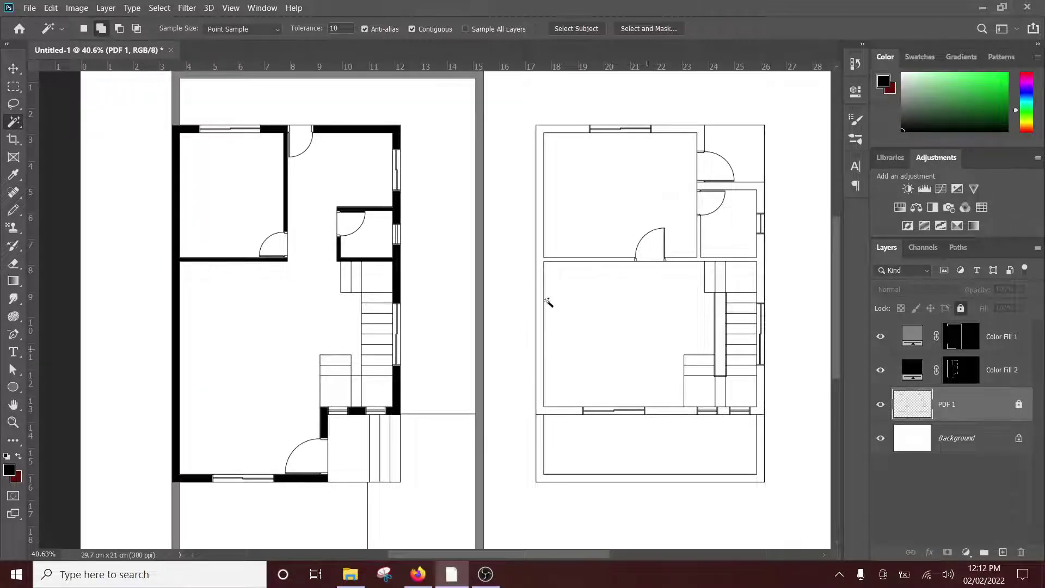
scroll(547, 301, "down", 1)
left_click(400, 206)
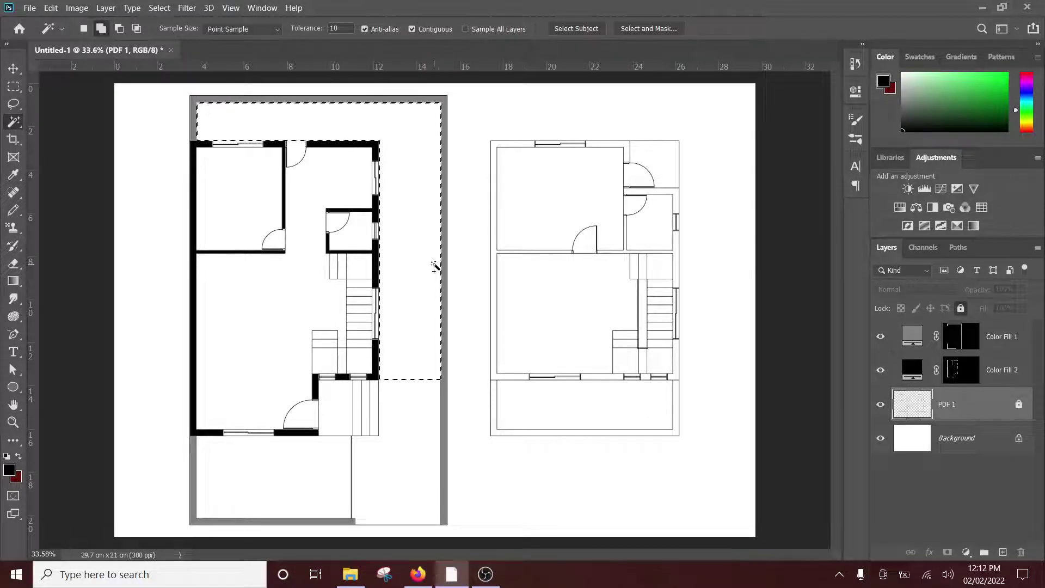
left_click(597, 80)
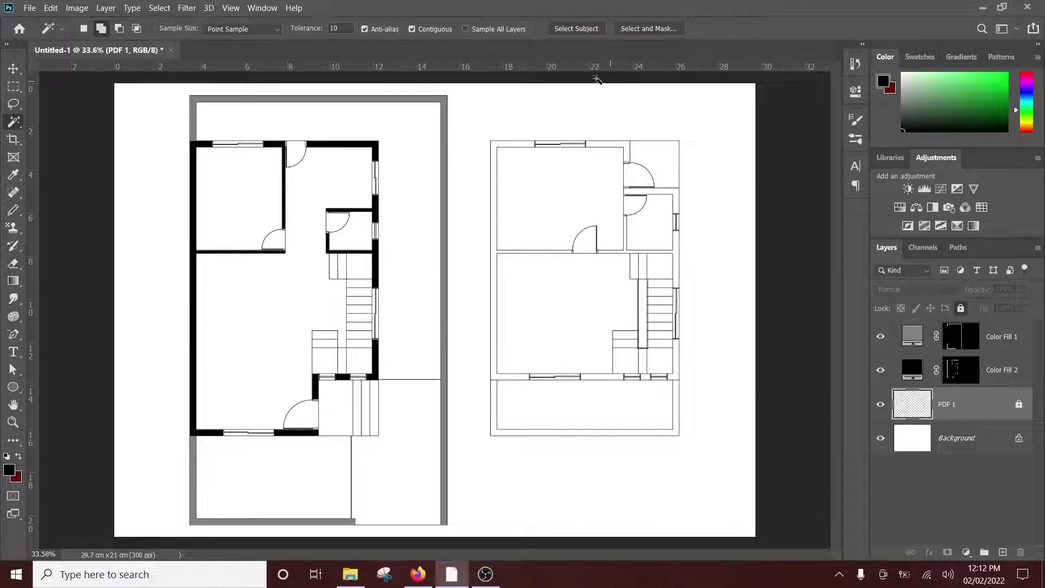
Search Google Images for 'paver block seamless texture'
left_click(418, 575)
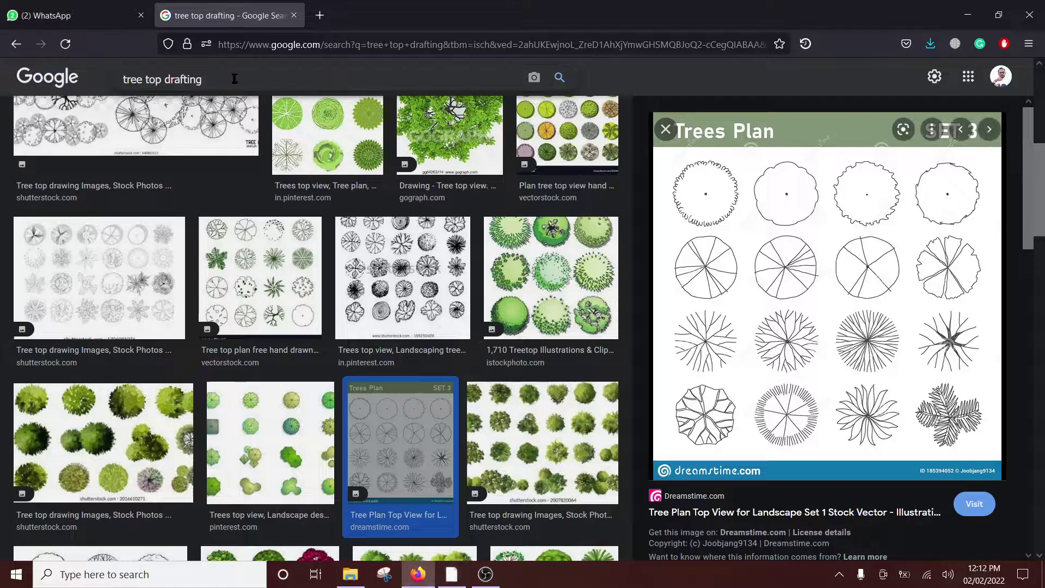
triple_click(162, 79)
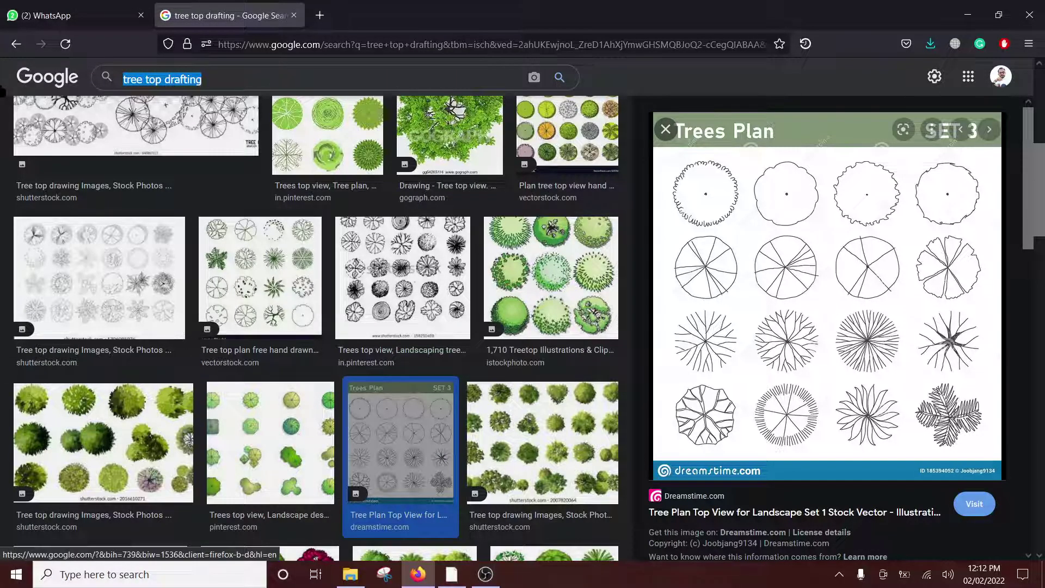
type("pave")
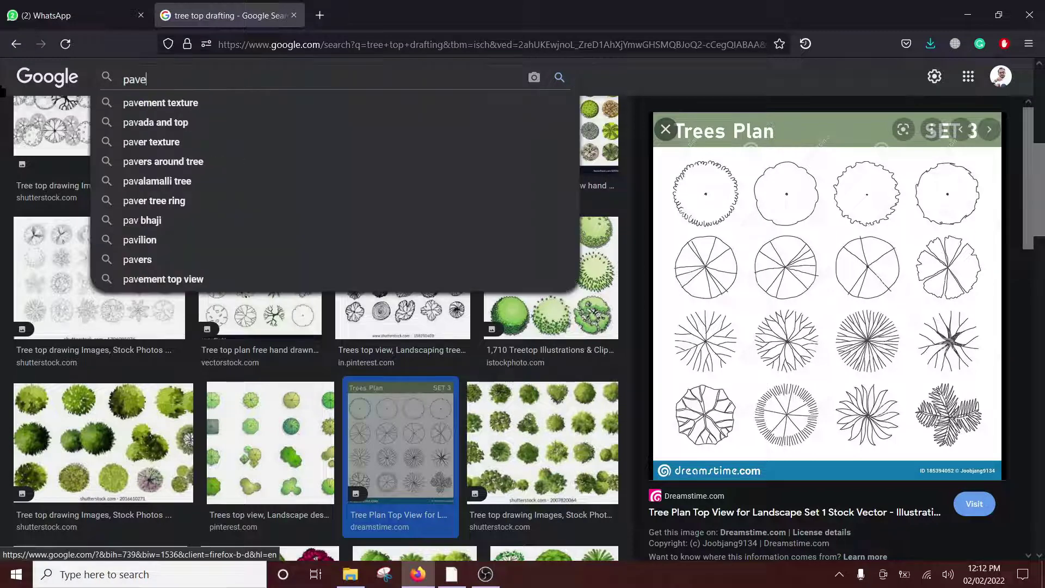
type("r block se")
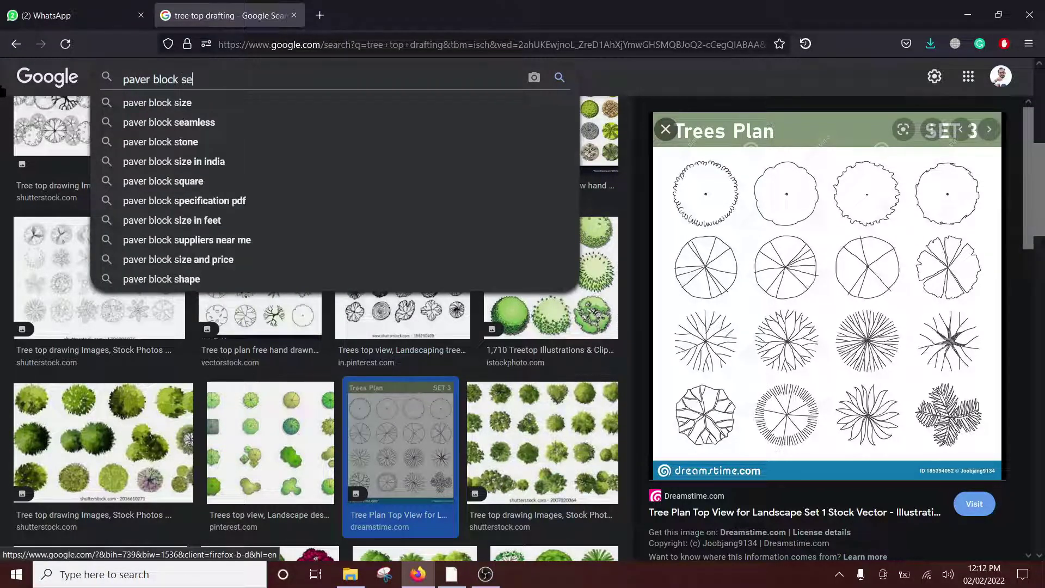
type("amless texture")
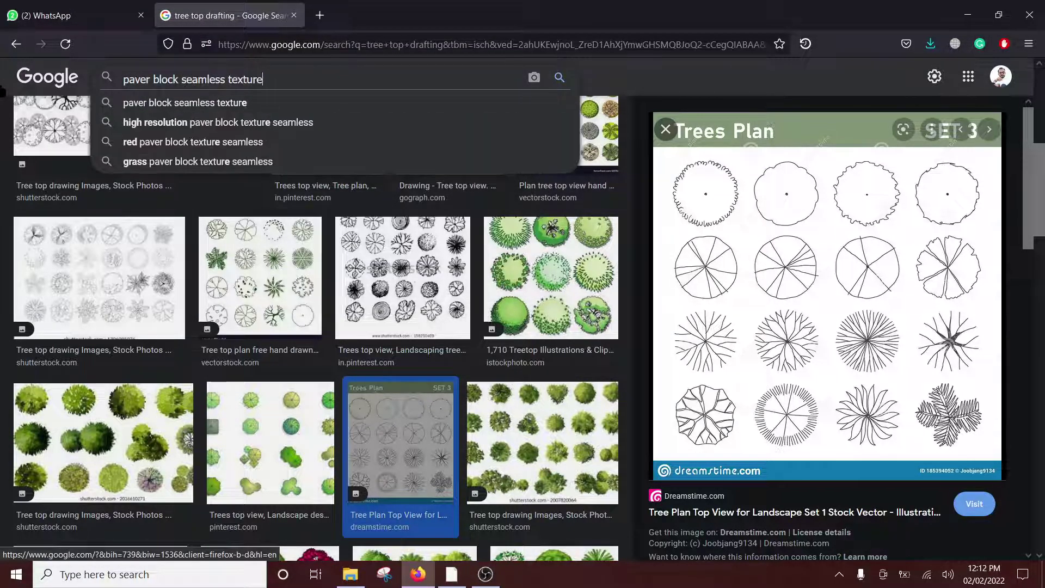
key("Return")
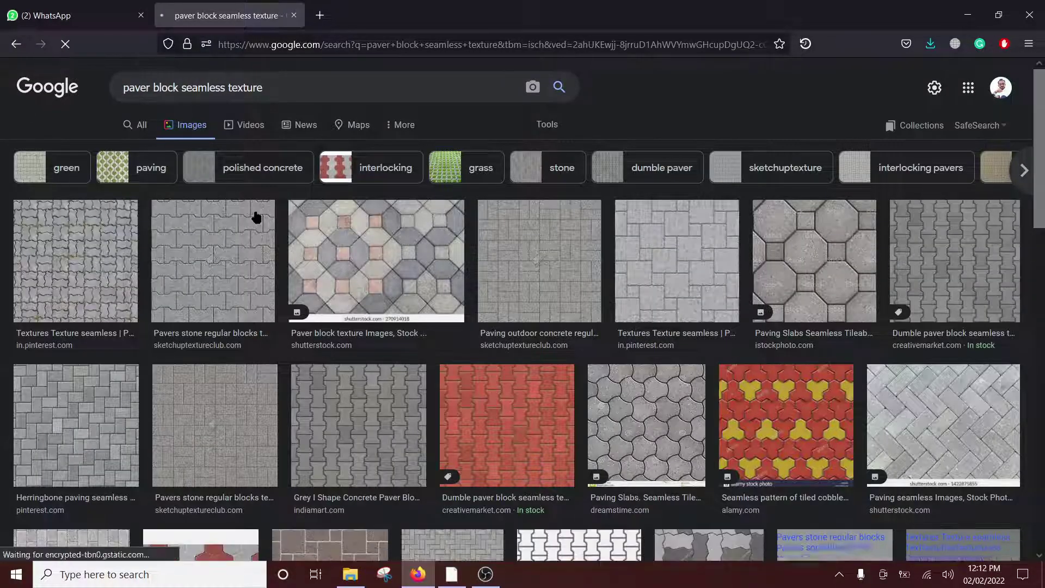
Save the first grey paver texture result to the Desktop as a JPEG
left_click(118, 252)
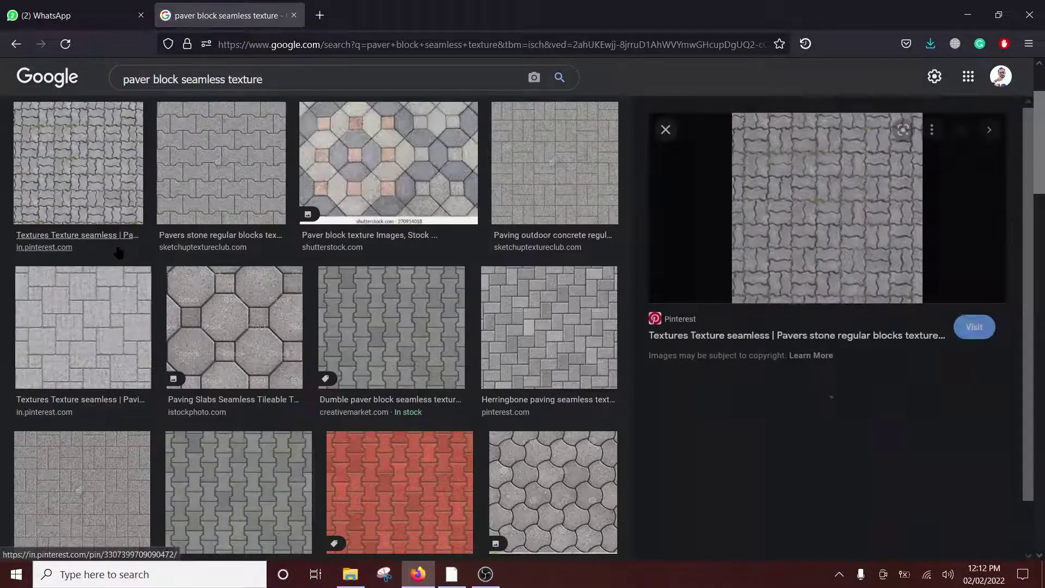
right_click(806, 229)
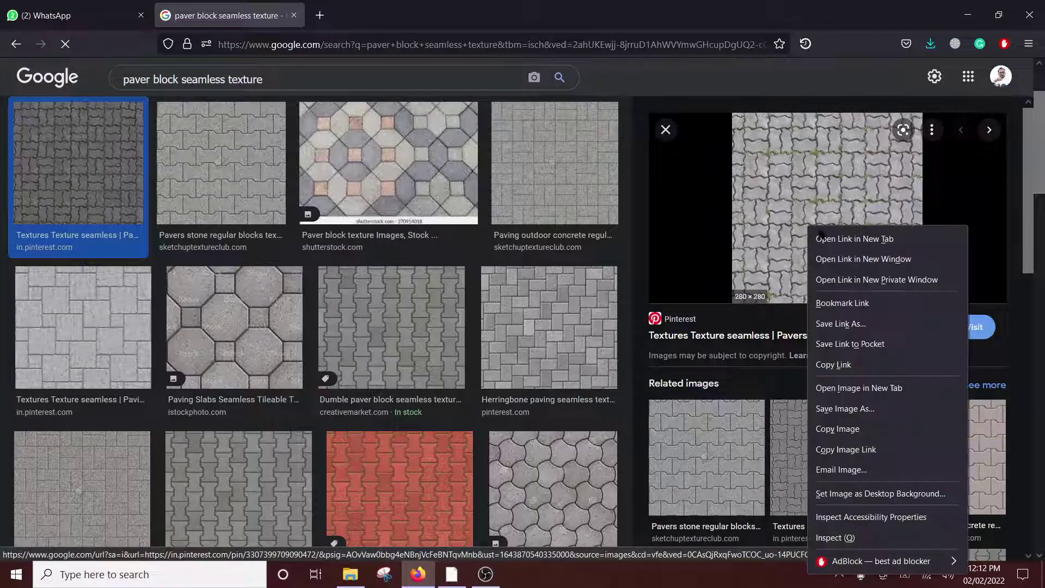
left_click(851, 409)
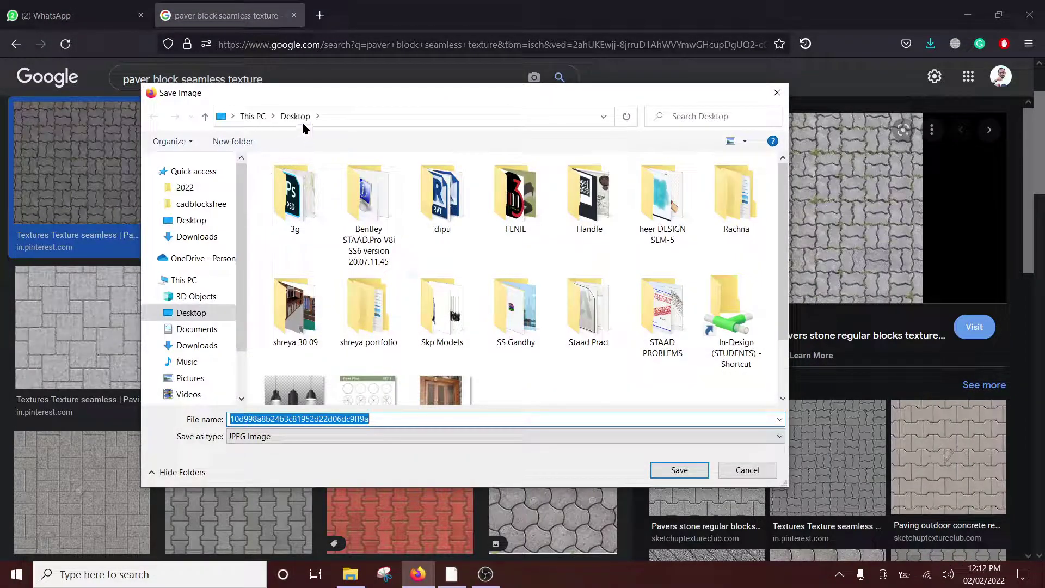
left_click(678, 469)
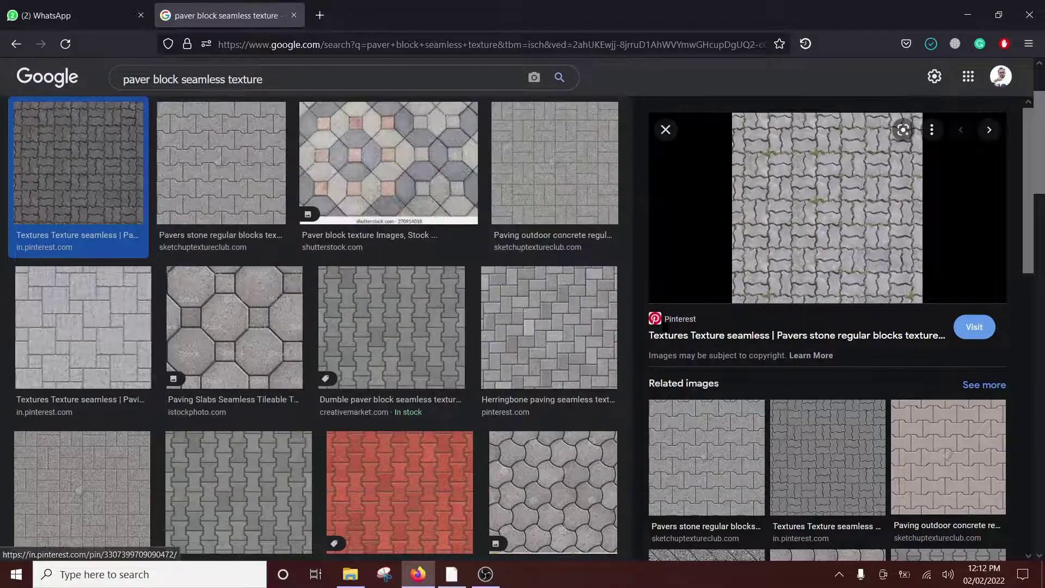
Search Google Images for grass, then wooden floor seamless textures
left_click_drag(178, 80, 104, 82)
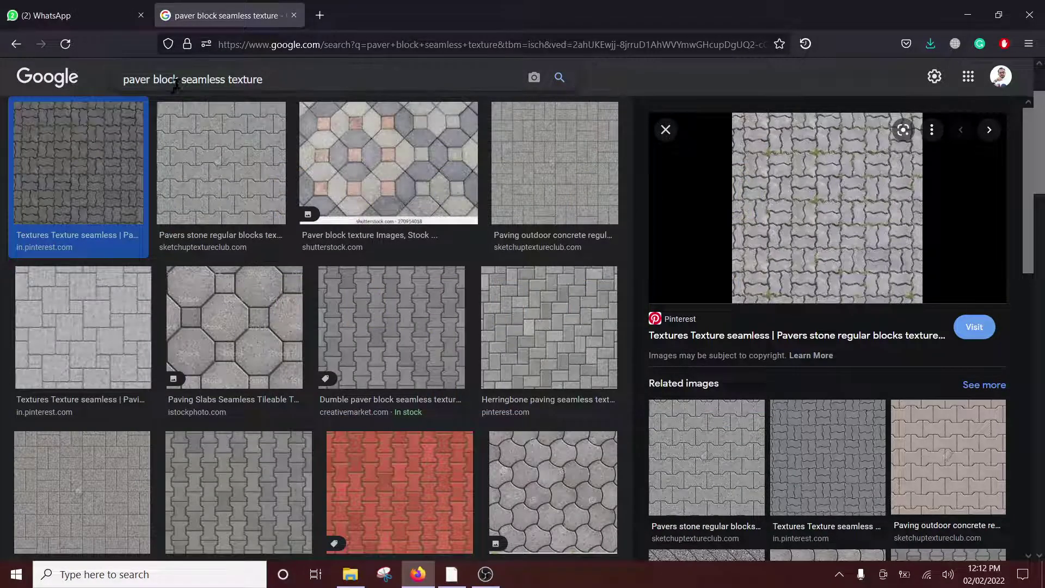
type("grass")
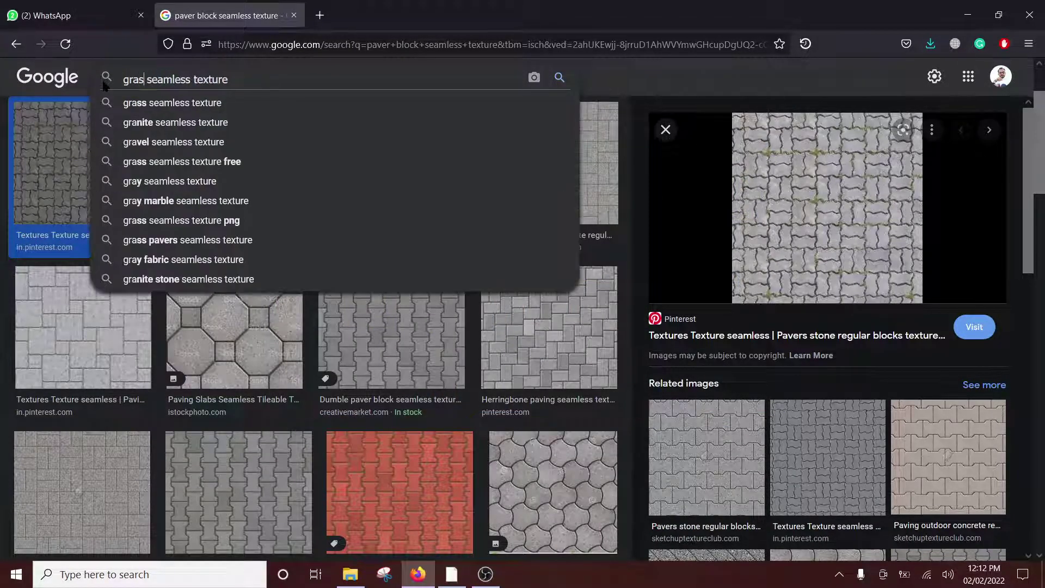
key("Return")
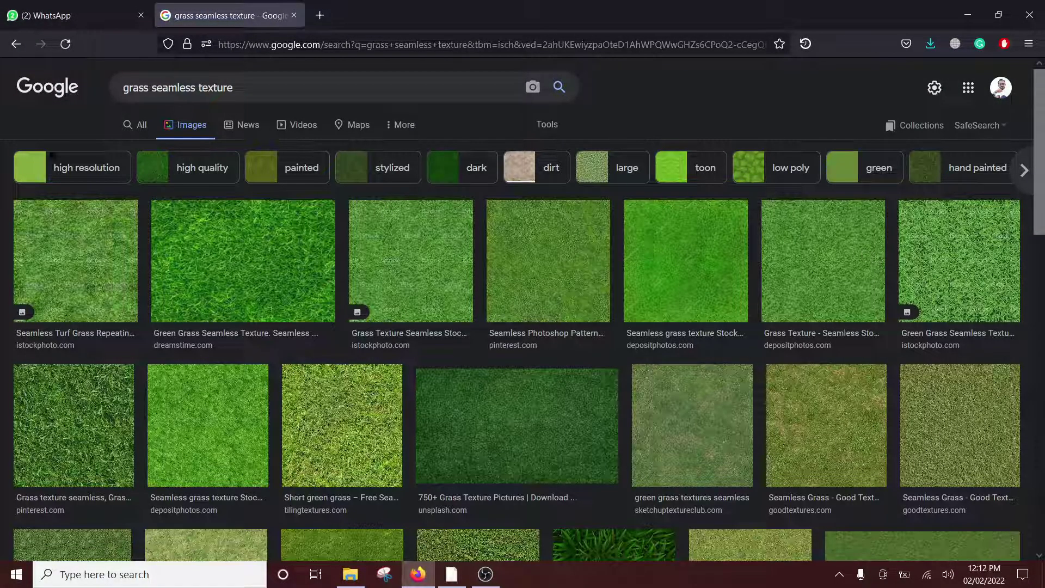
double_click(146, 93)
type("woode")
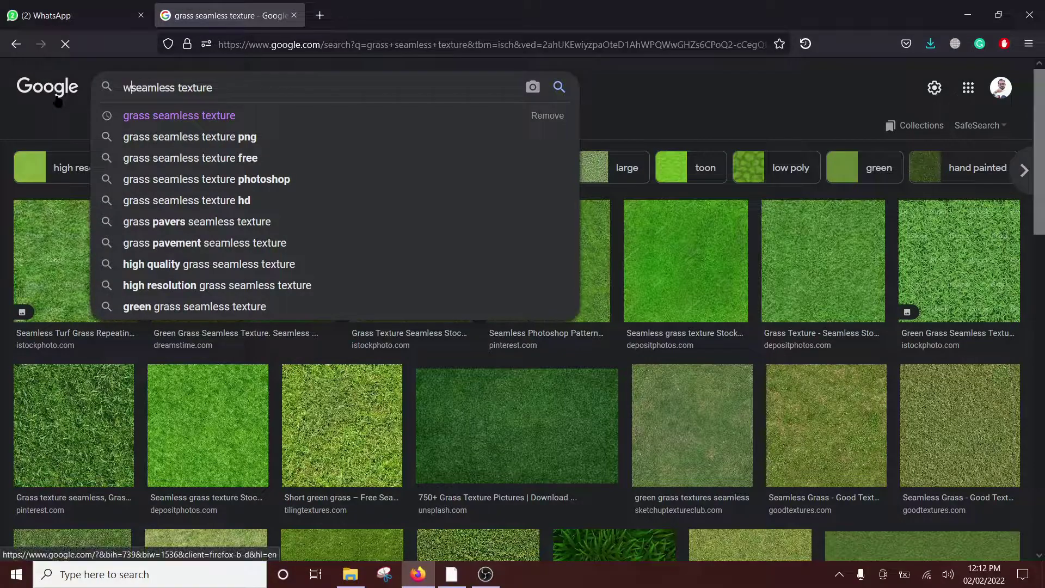
type("n floo")
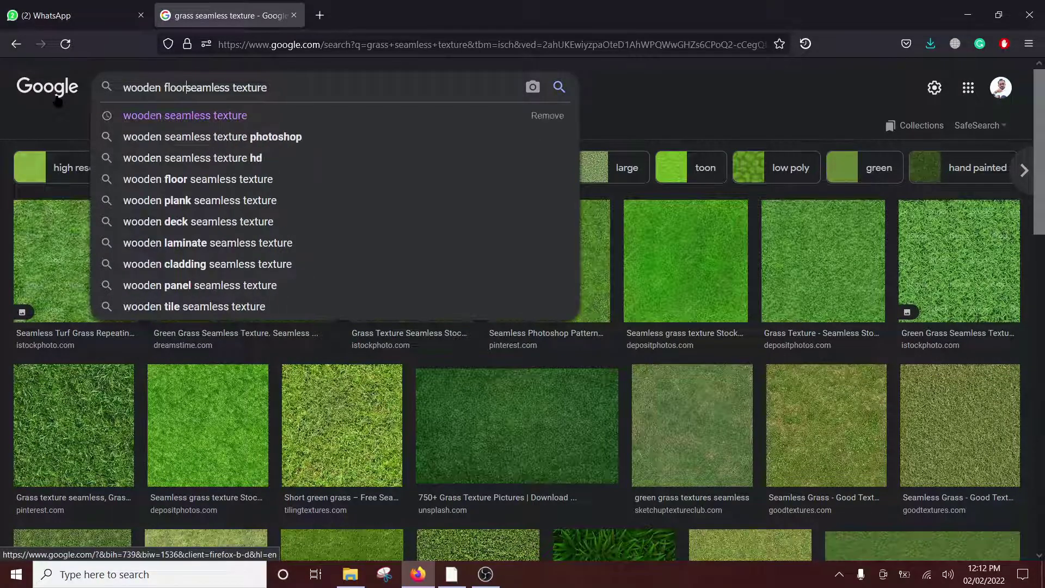
type("r")
key("Return")
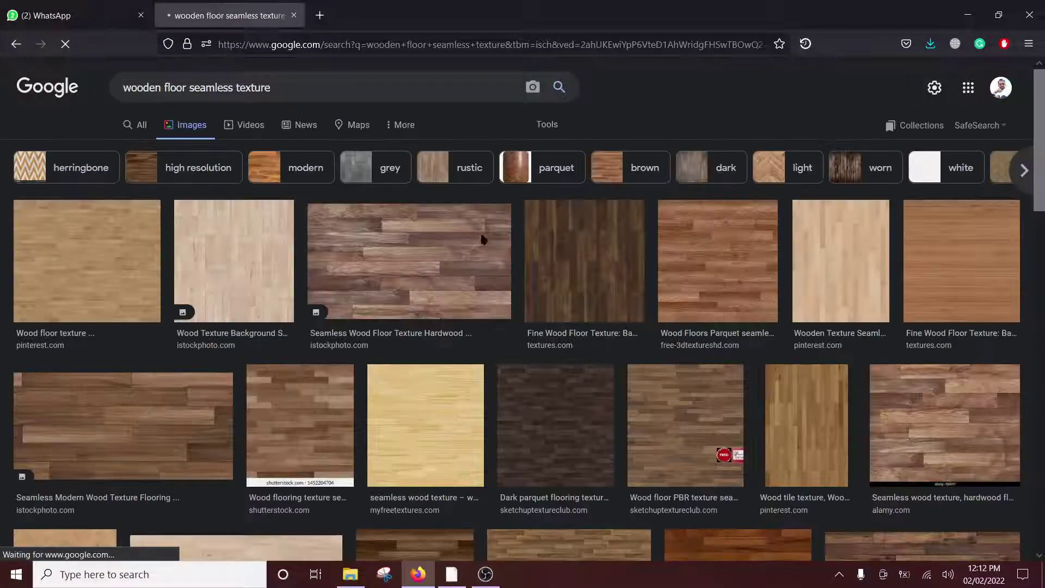
Browse bath and tiles floor seamless texture results, then minimize the browser
double_click(162, 90)
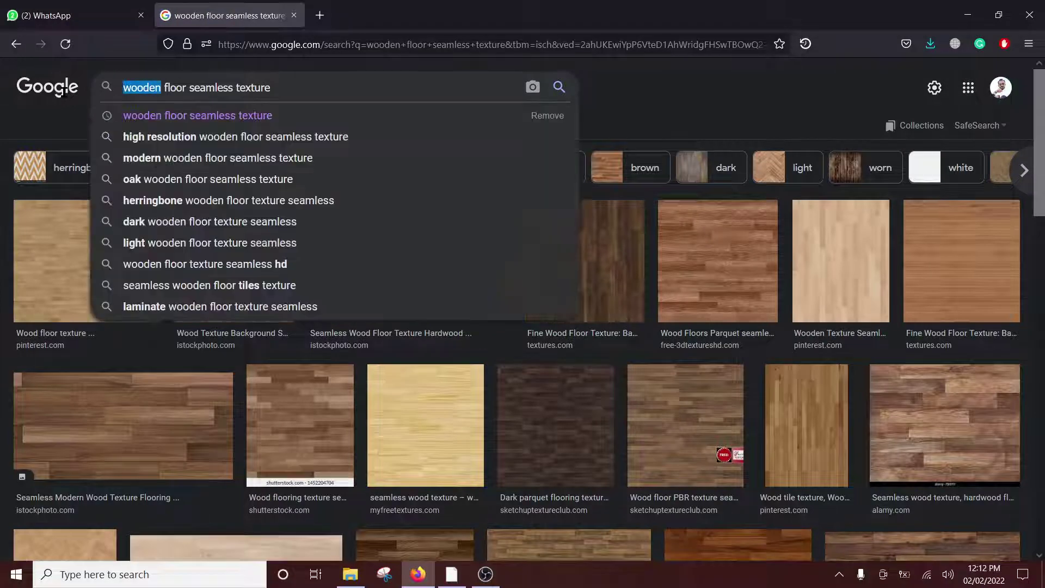
type("bath")
key("Return")
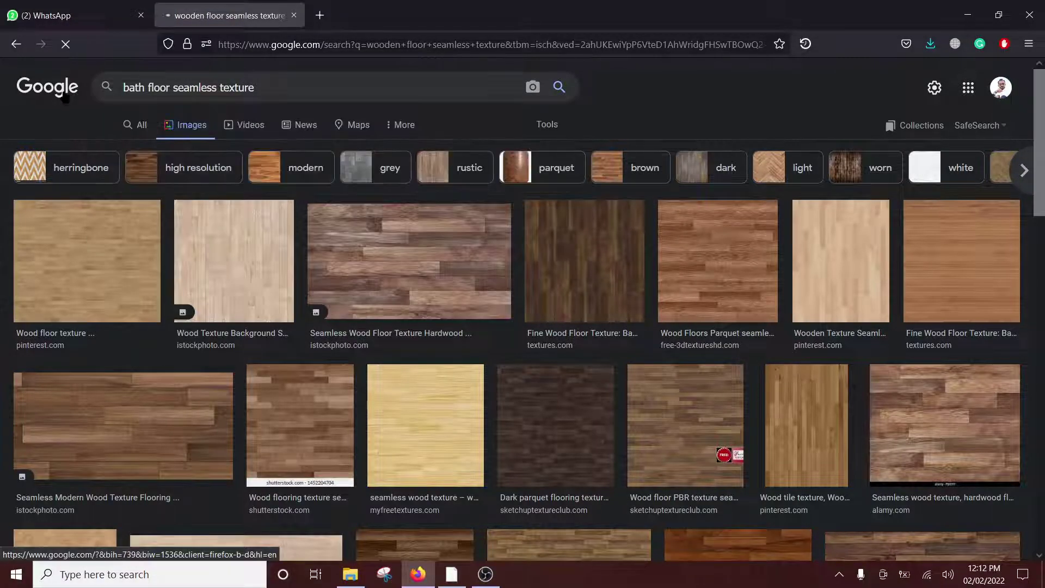
scroll(435, 190, "down", 2)
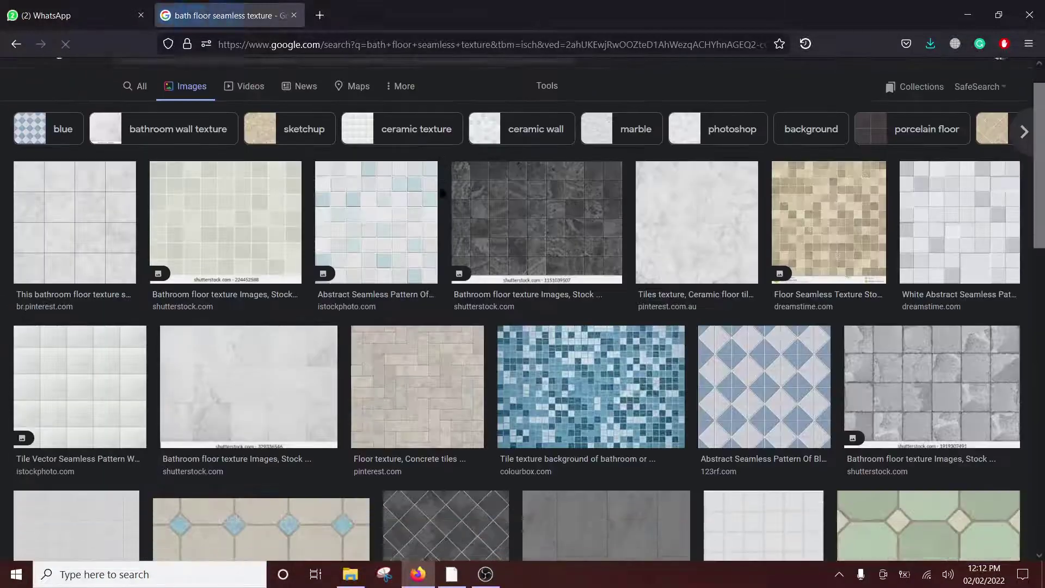
double_click(133, 79)
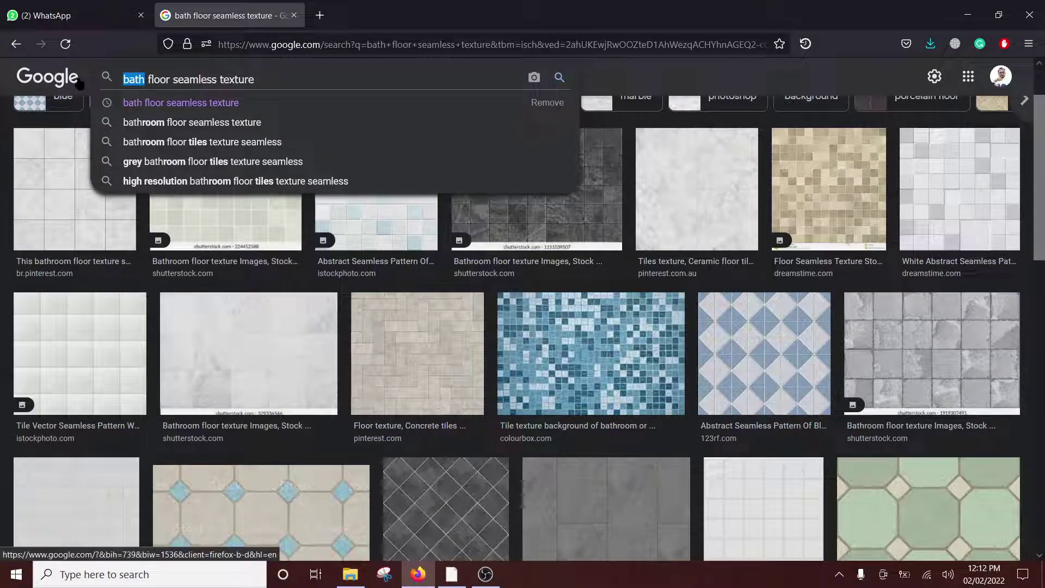
type("tiles")
key("Return")
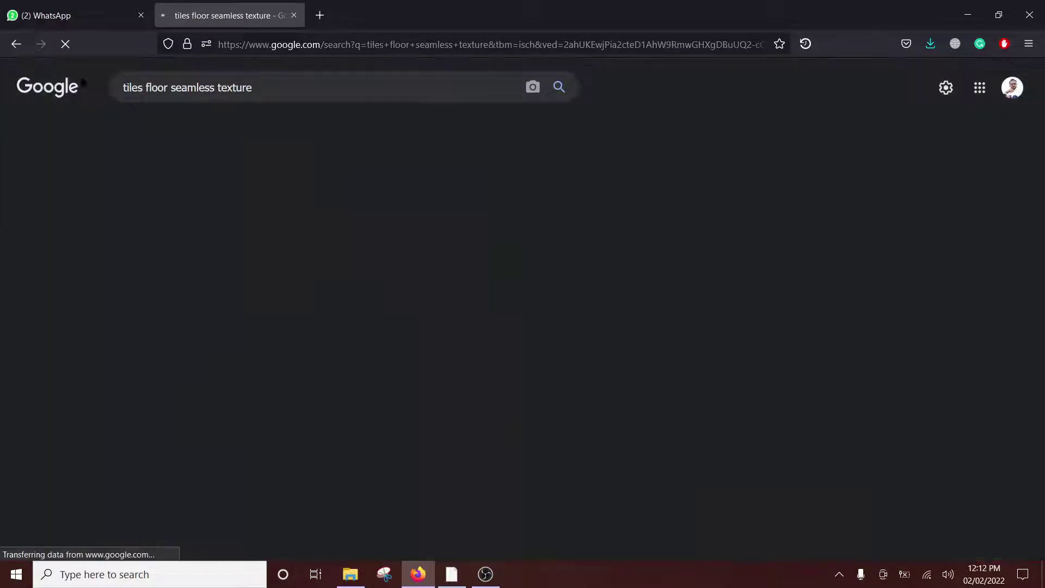
scroll(569, 267, "down", 3)
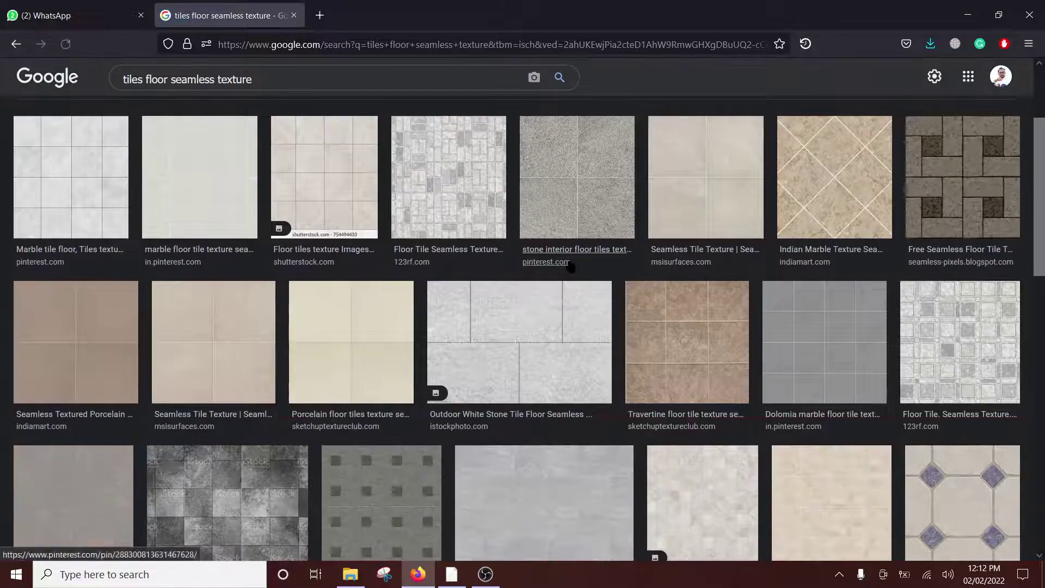
scroll(570, 268, "down", 2)
left_click(978, 11)
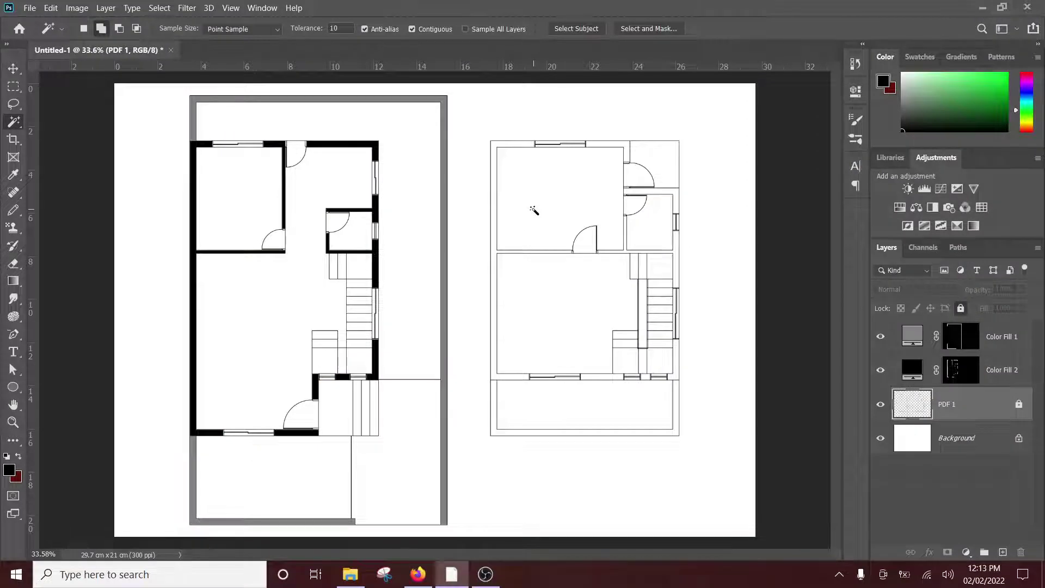
Open the grey paver texture JPG from the Desktop
key("ctrl+o")
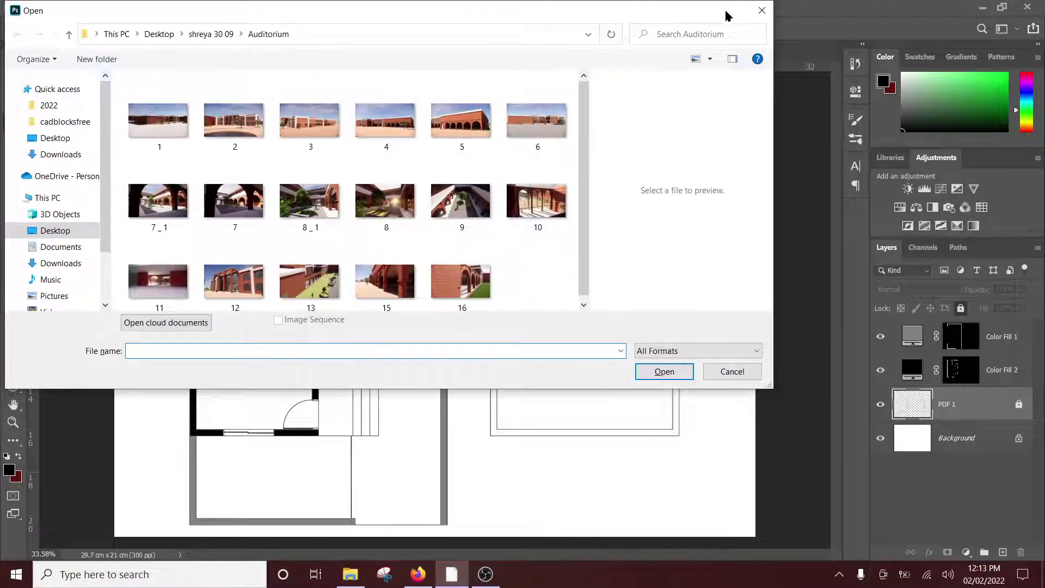
left_click(761, 8)
left_click(29, 8)
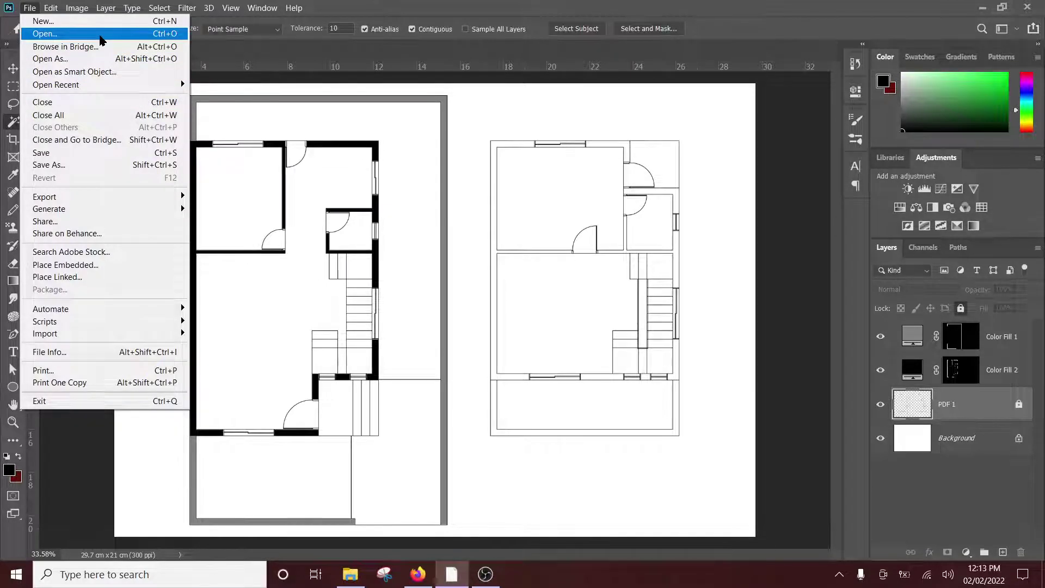
left_click(100, 36)
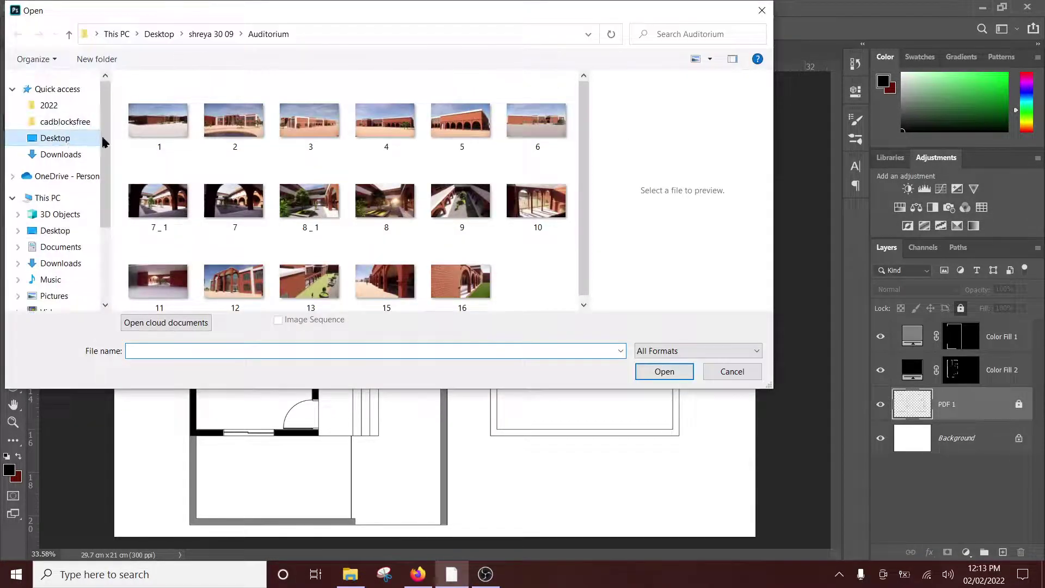
left_click(102, 137)
scroll(456, 211, "down", 5)
scroll(456, 211, "up", 3)
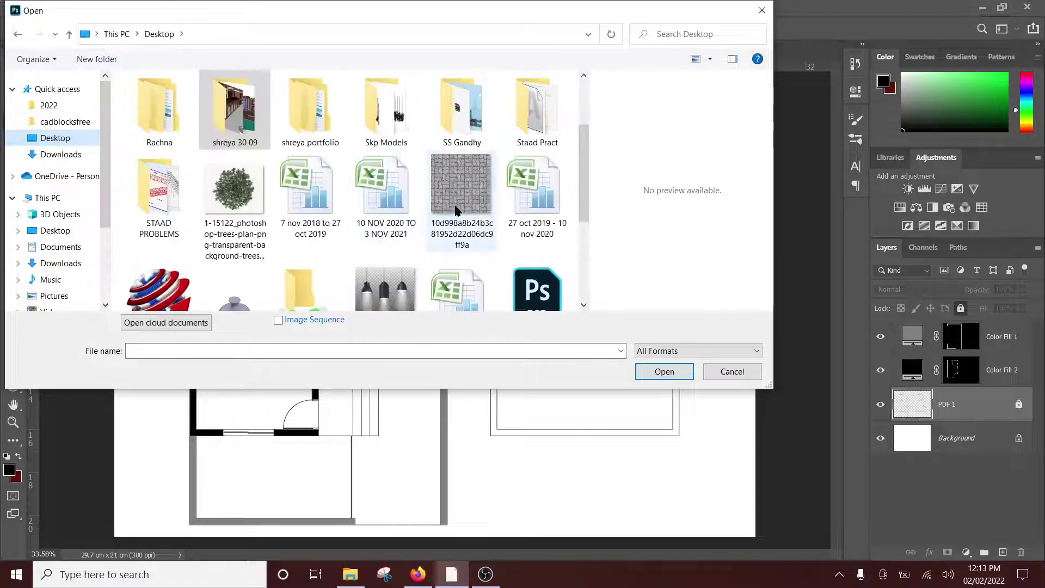
left_click(456, 210)
left_click(664, 371)
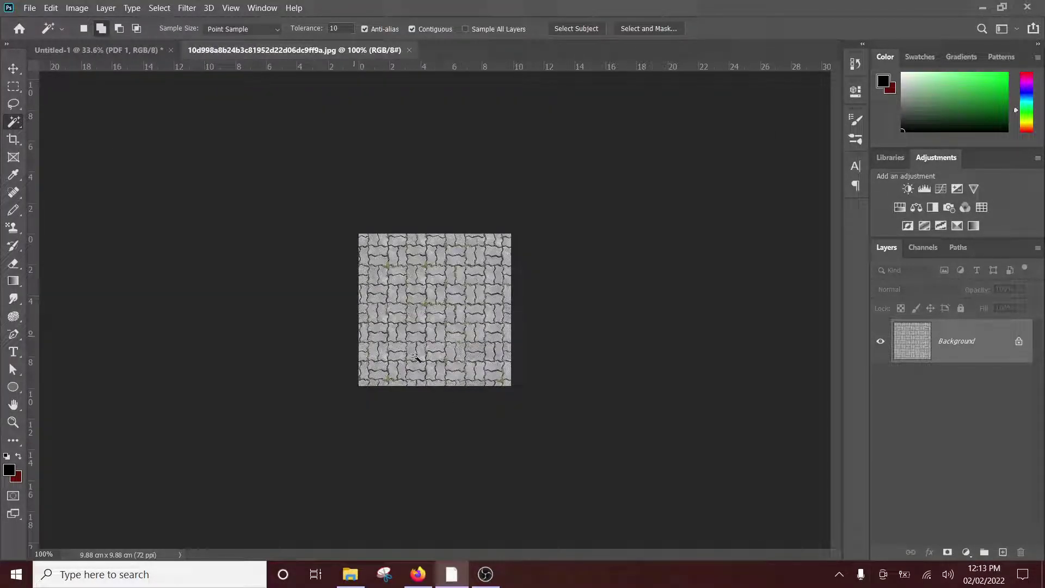
Brighten the texture with Levels, setting the midtone to 1.10
left_click(81, 6)
mouse_move(97, 40)
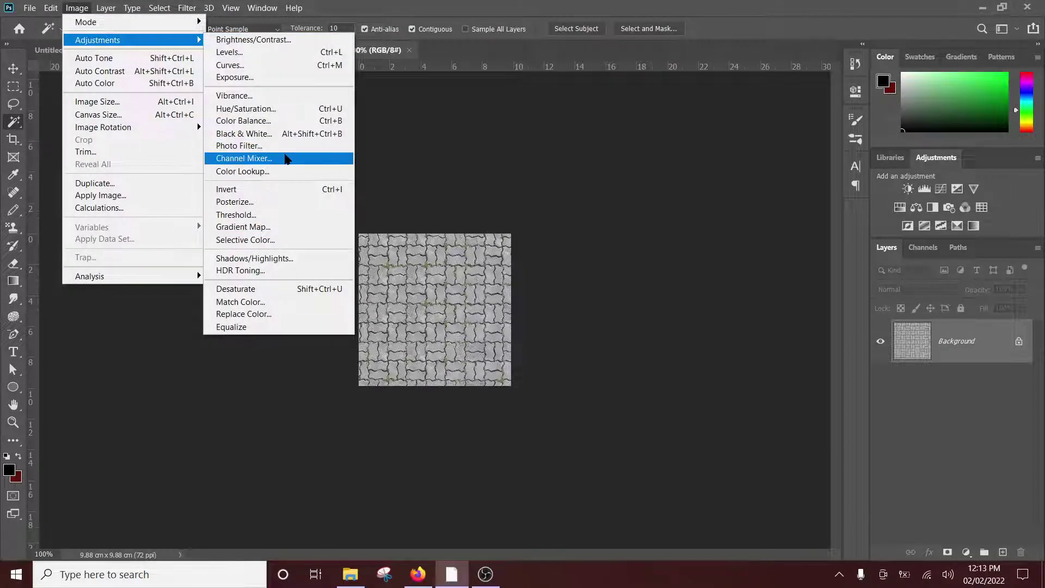
left_click(283, 52)
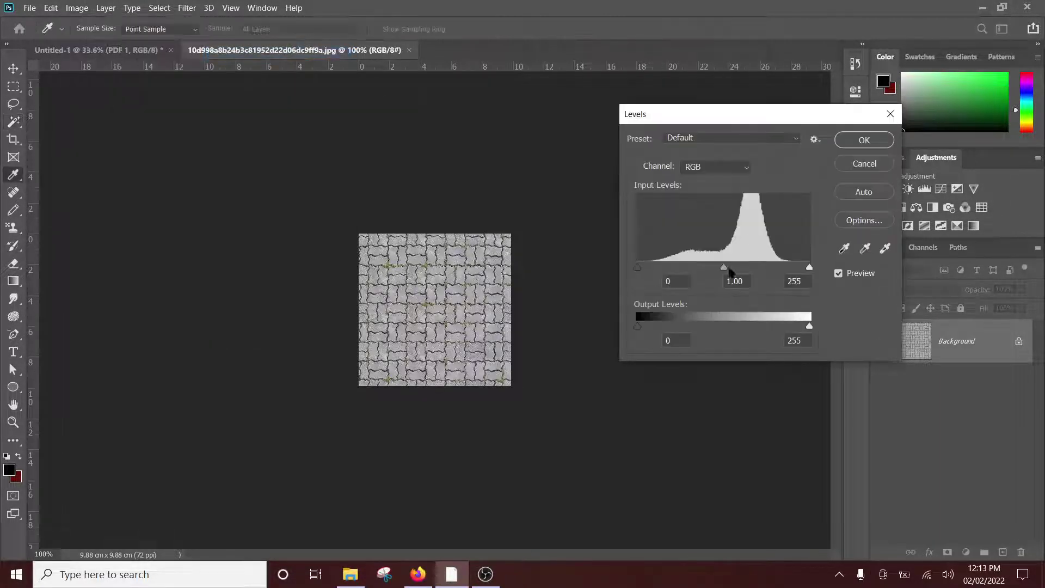
left_click_drag(723, 268, 718, 268)
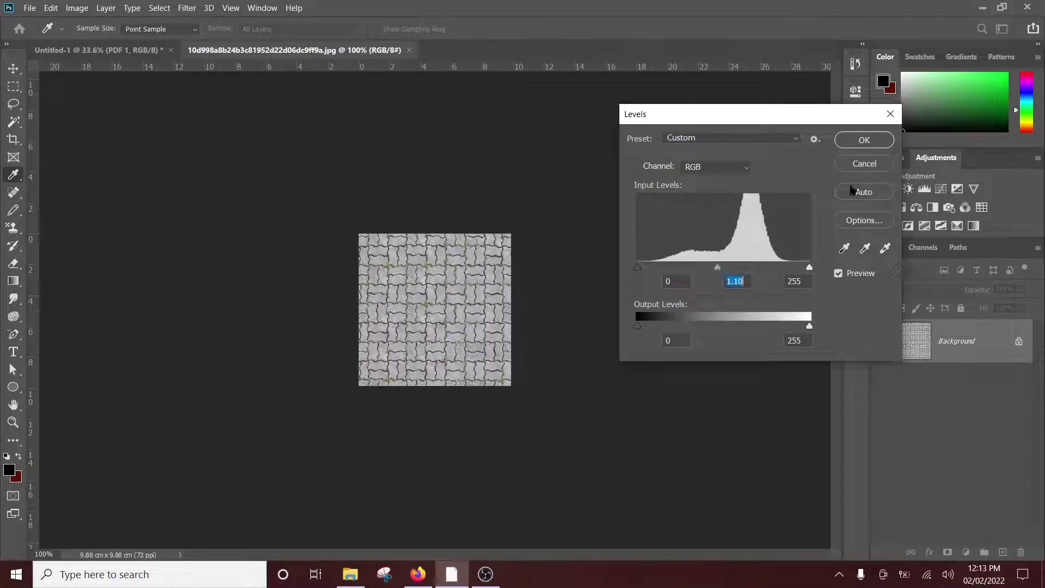
left_click(864, 164)
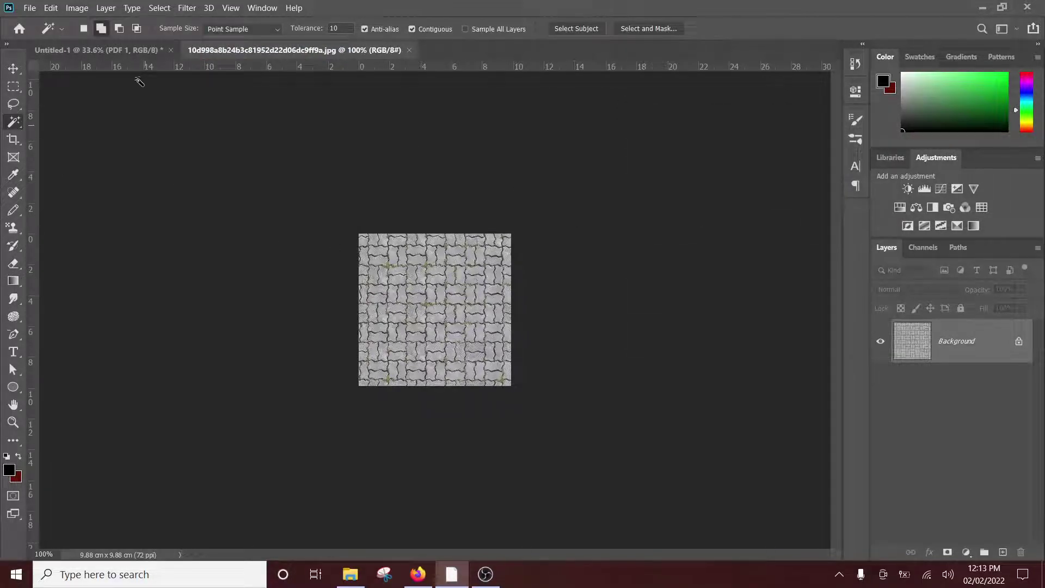
Define the brightened paver texture as a new pattern
left_click(51, 8)
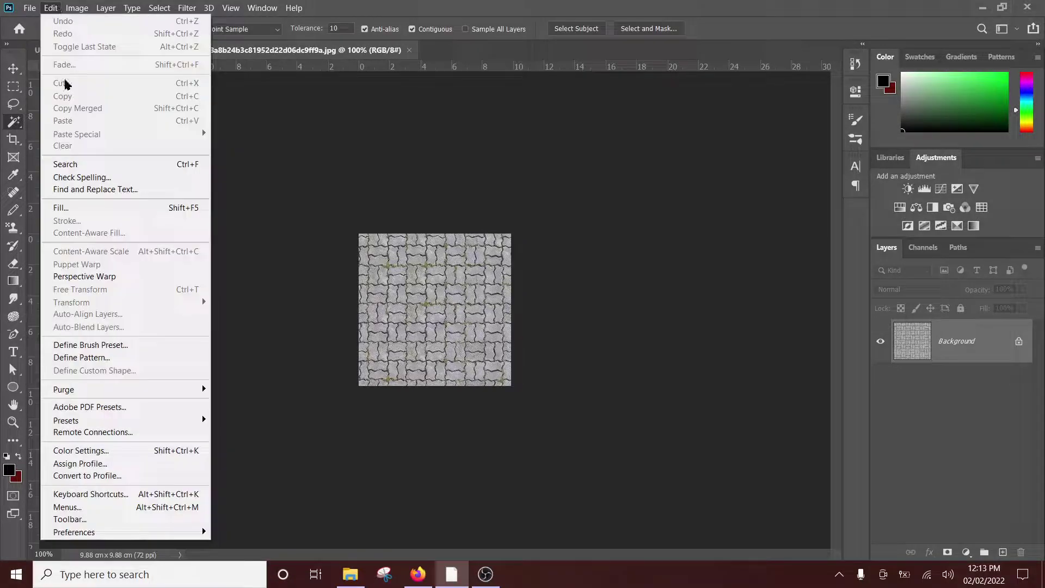
left_click(124, 357)
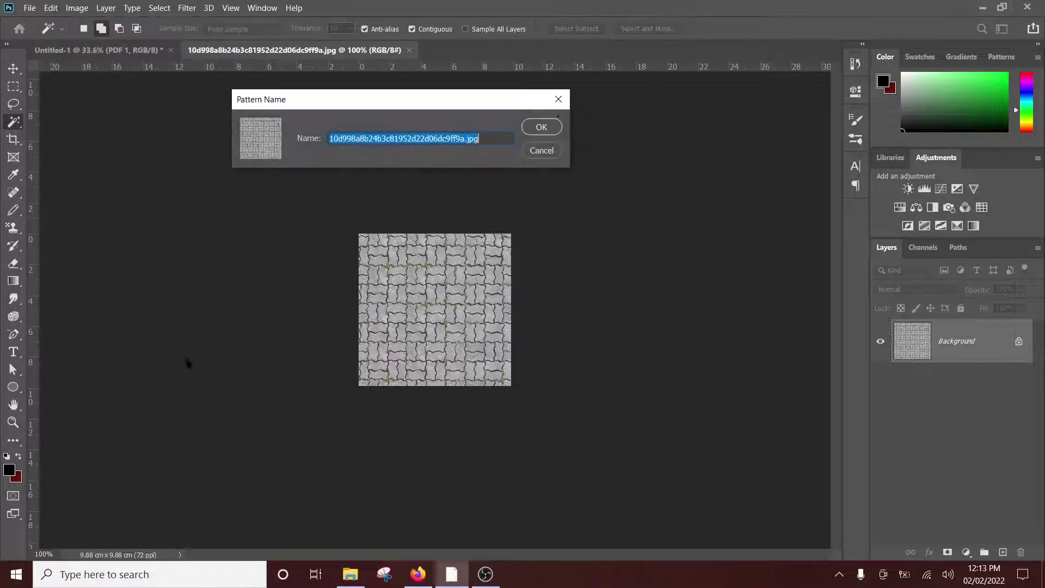
left_click(557, 130)
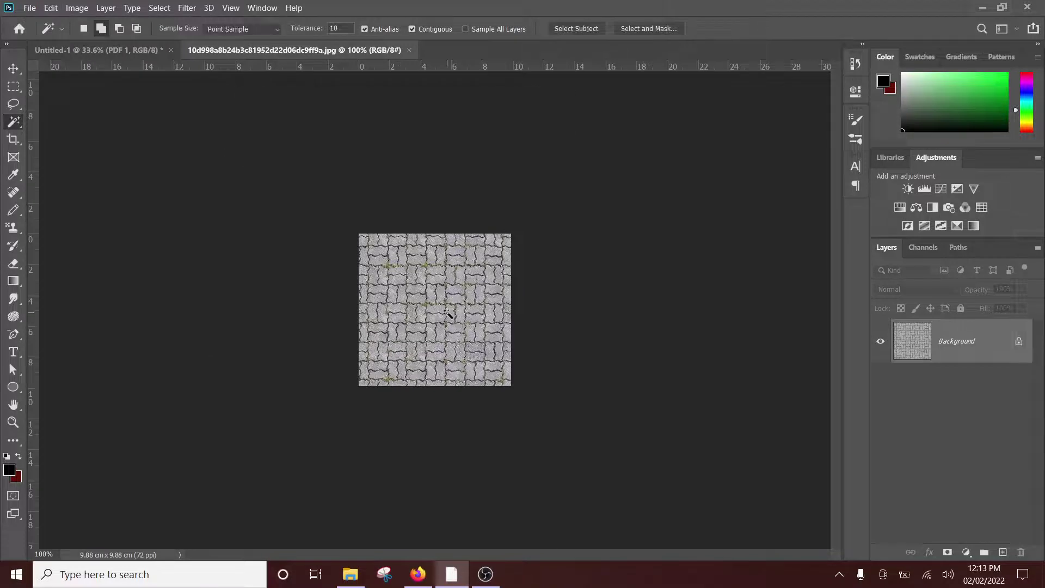
Close the texture document and select the left plan's main floor and both door-swing areas
left_click(410, 50)
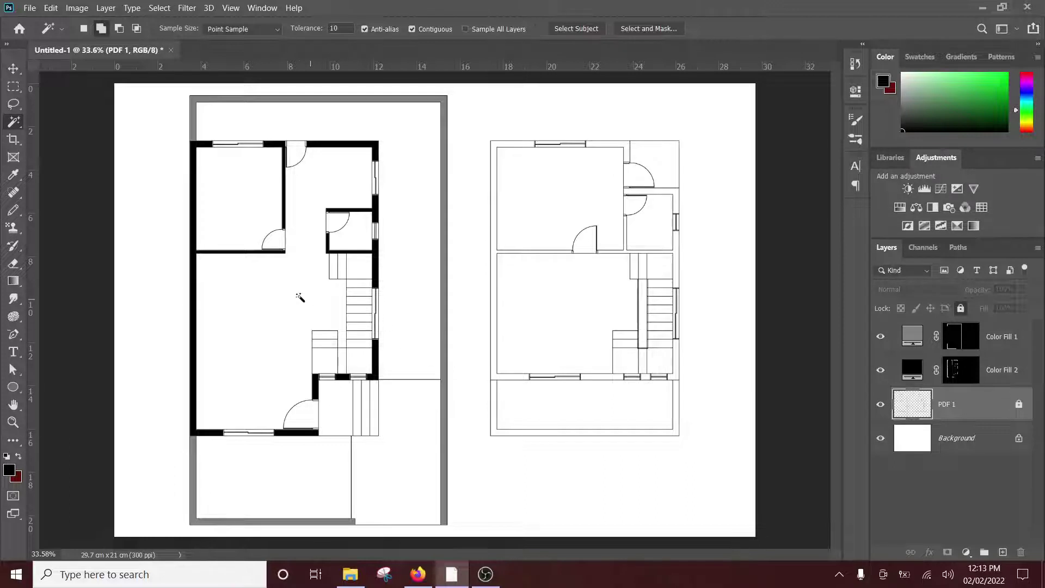
left_click(300, 297)
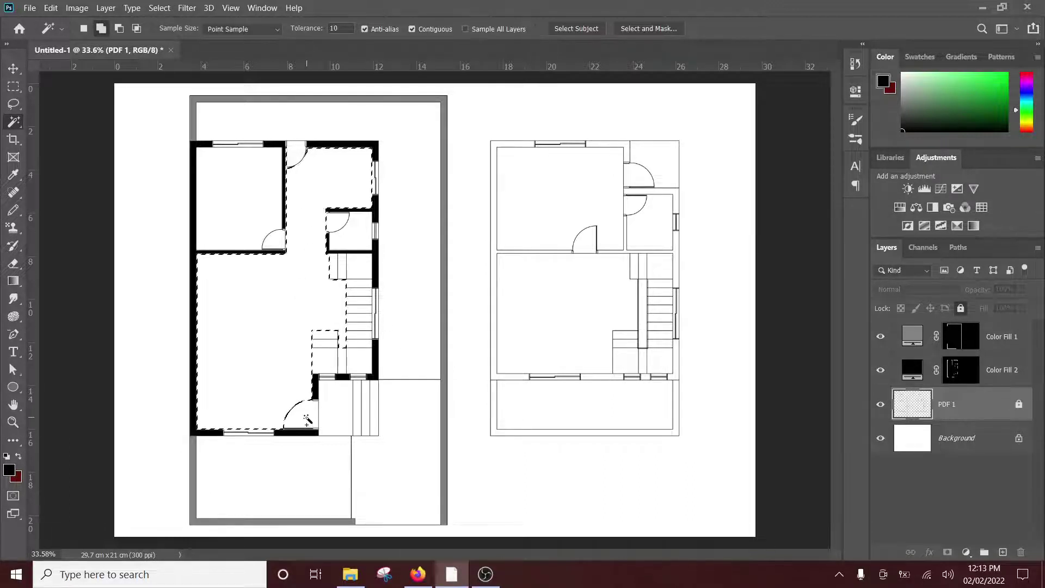
left_click(308, 412)
left_click(296, 157)
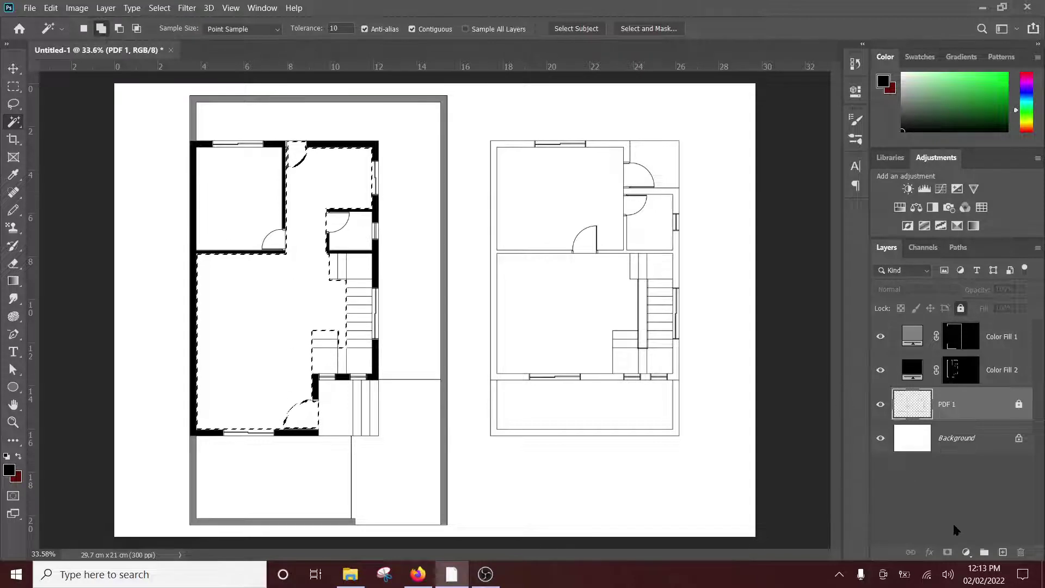
Fill the selected floor with the beige marble pattern at 50% scale
left_click(966, 552)
left_click(947, 337)
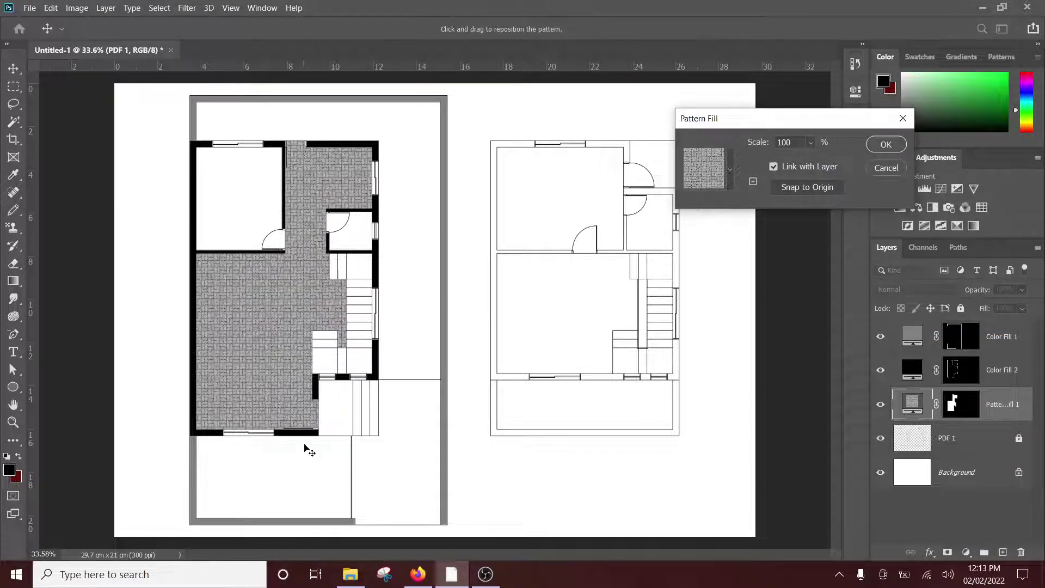
left_click(730, 170)
scroll(690, 283, "down", 2)
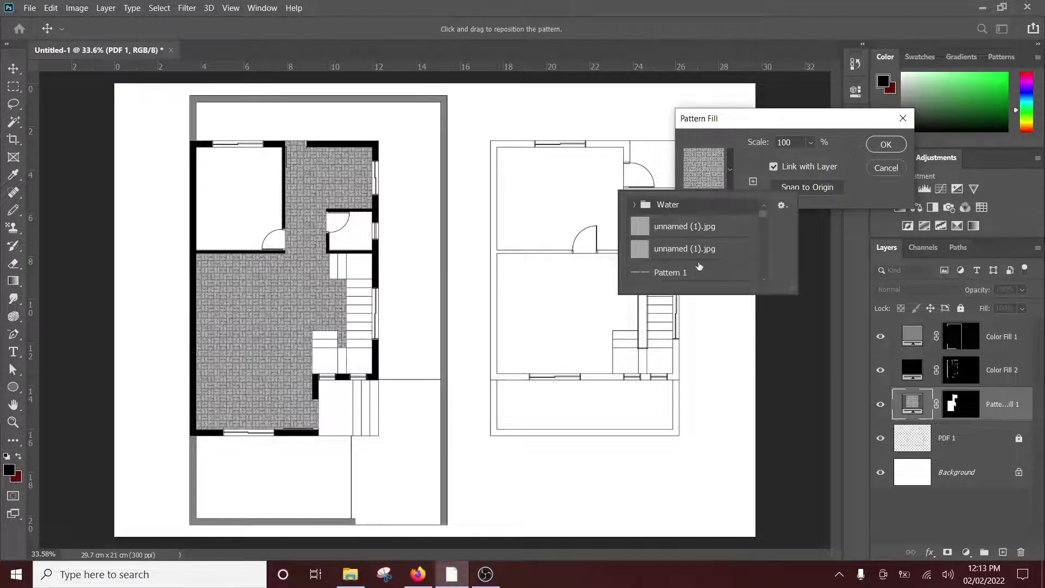
scroll(692, 262, "down", 3)
scroll(694, 253, "down", 1)
scroll(692, 250, "down", 2)
scroll(687, 242, "up", 1)
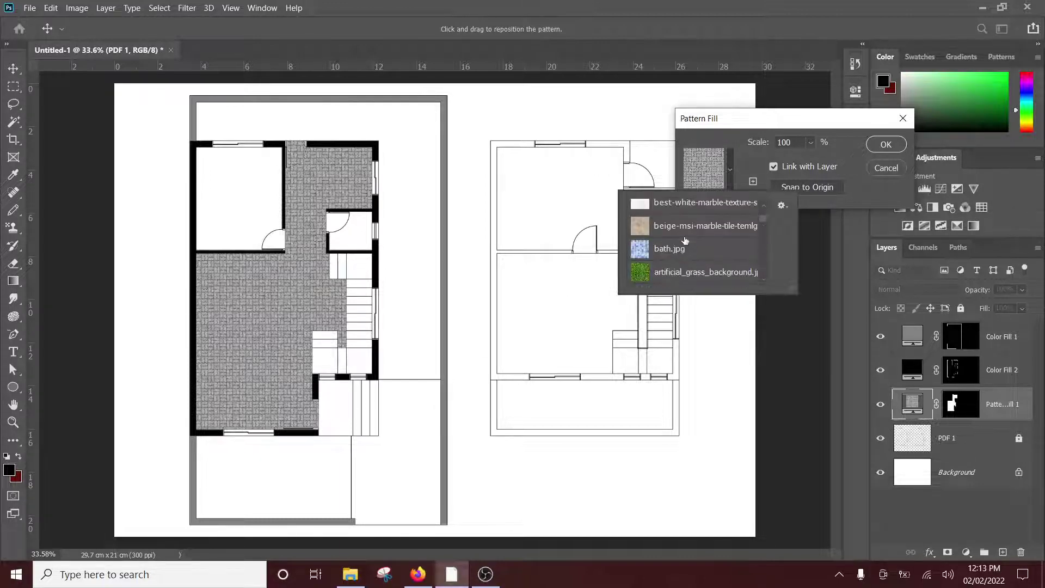
left_click(685, 231)
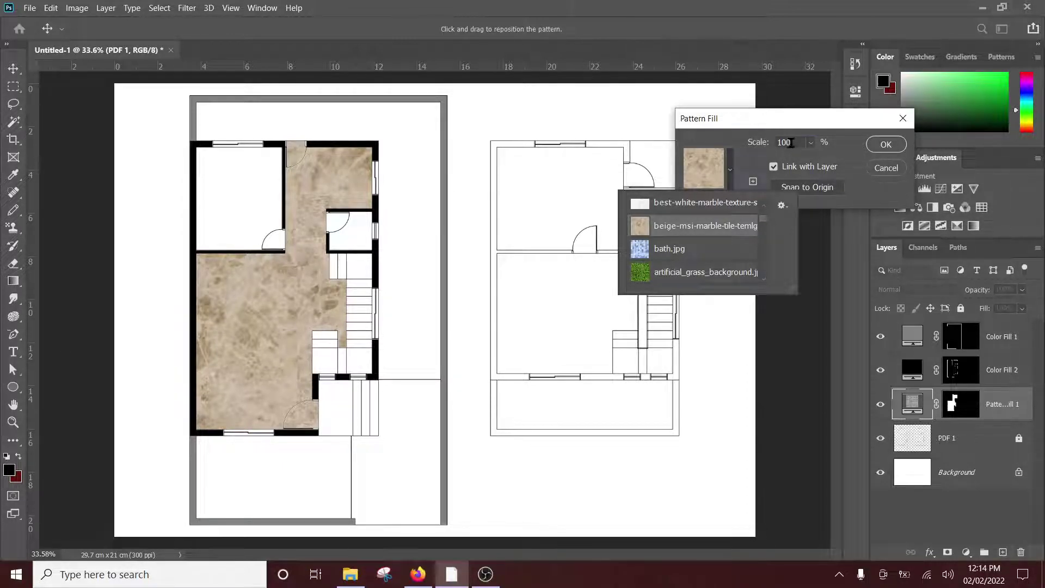
left_click(790, 143)
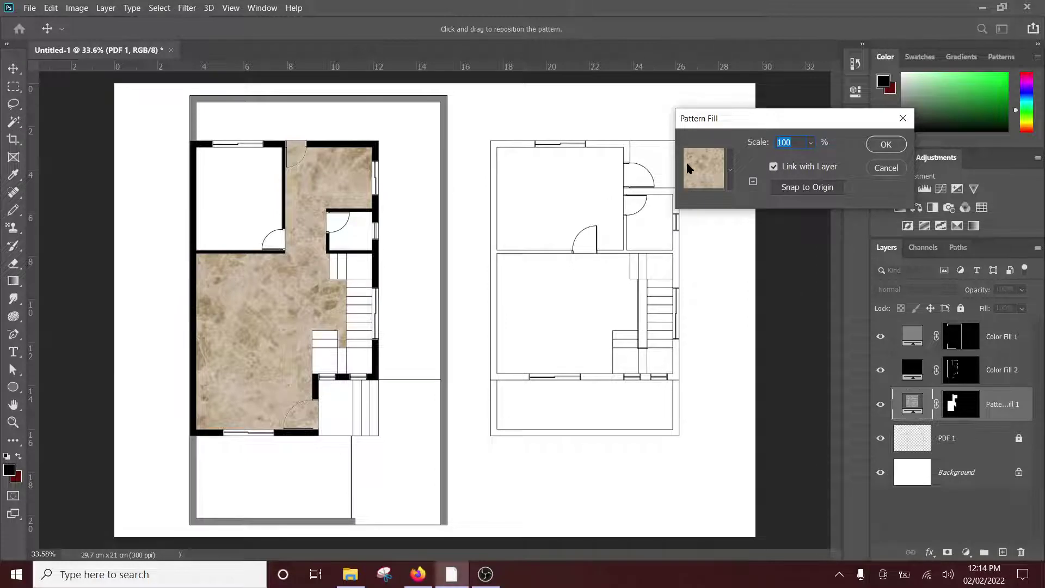
type("50")
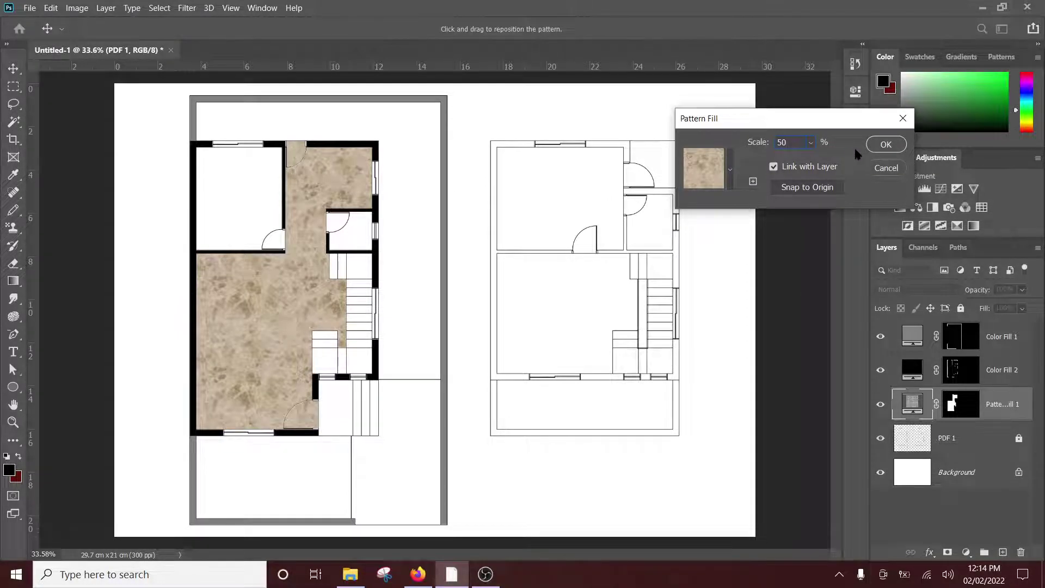
left_click(885, 145)
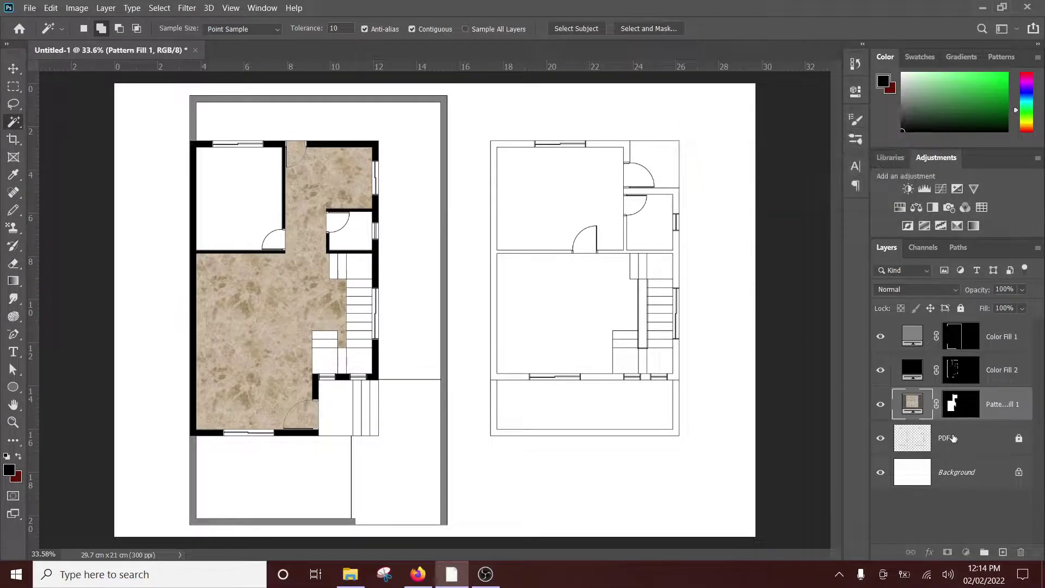
left_click(953, 438)
Fill the small room with the bath.jpg blue tile pattern at 10% scale
left_click(354, 239)
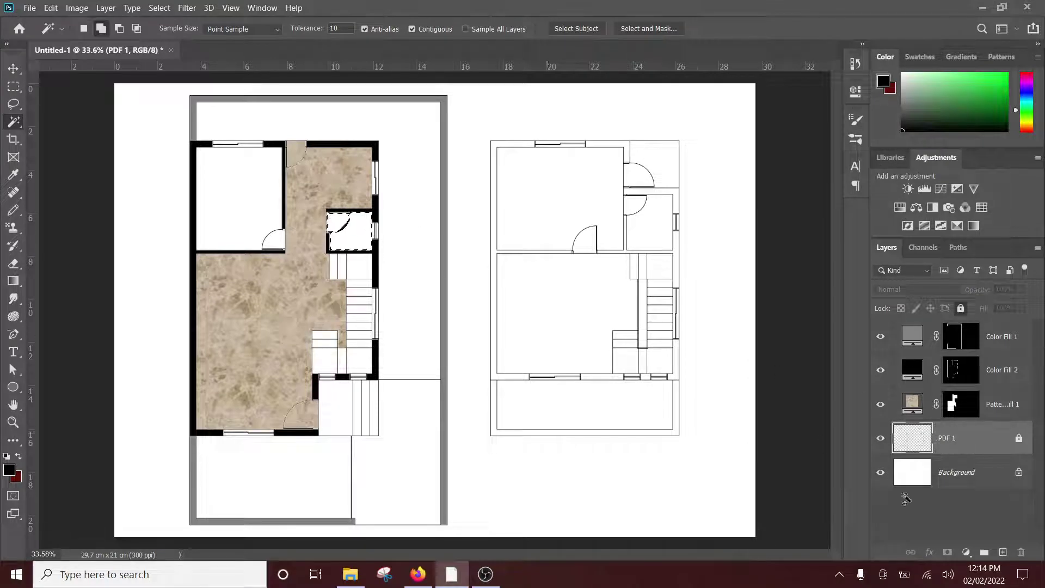
left_click(966, 551)
left_click(958, 342)
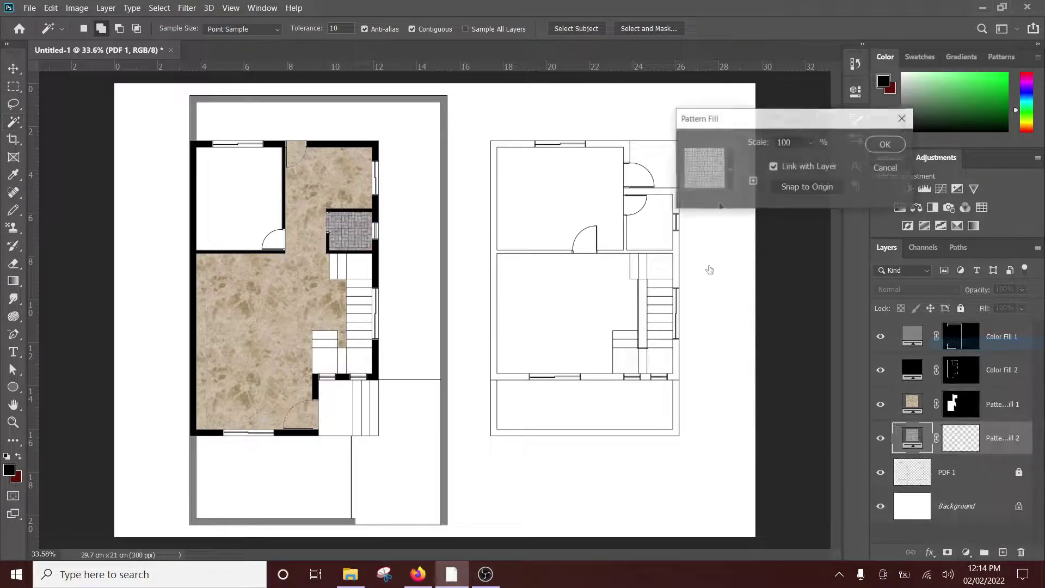
left_click(730, 171)
scroll(716, 229, "down", 1)
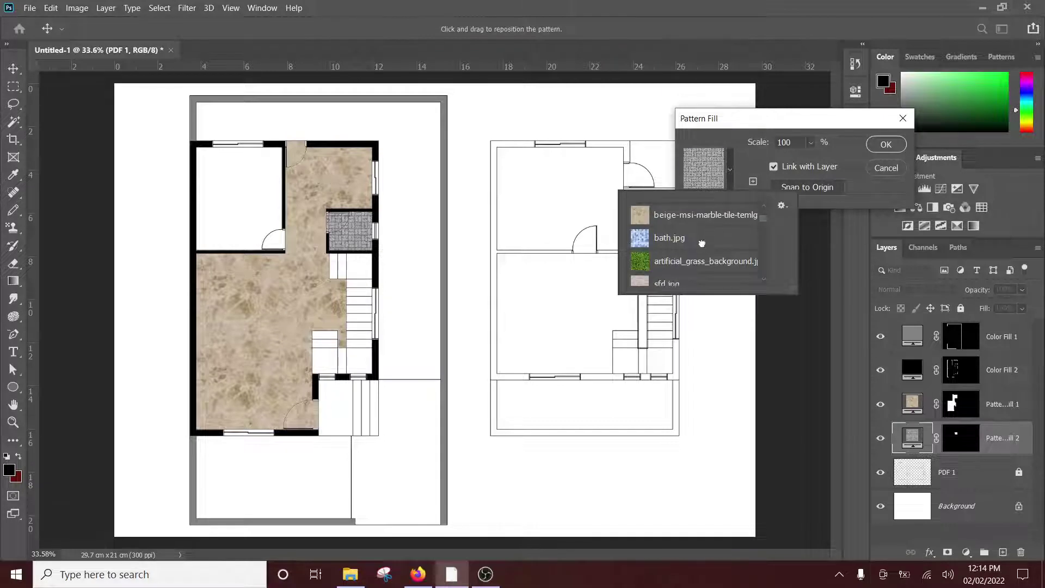
left_click(704, 240)
left_click(764, 145)
type("10")
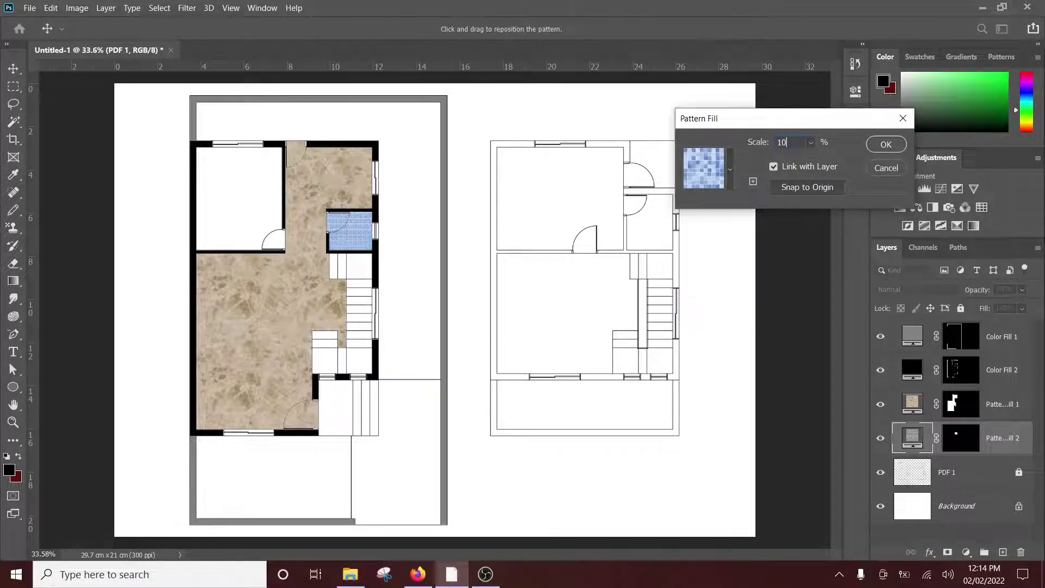
left_click(886, 145)
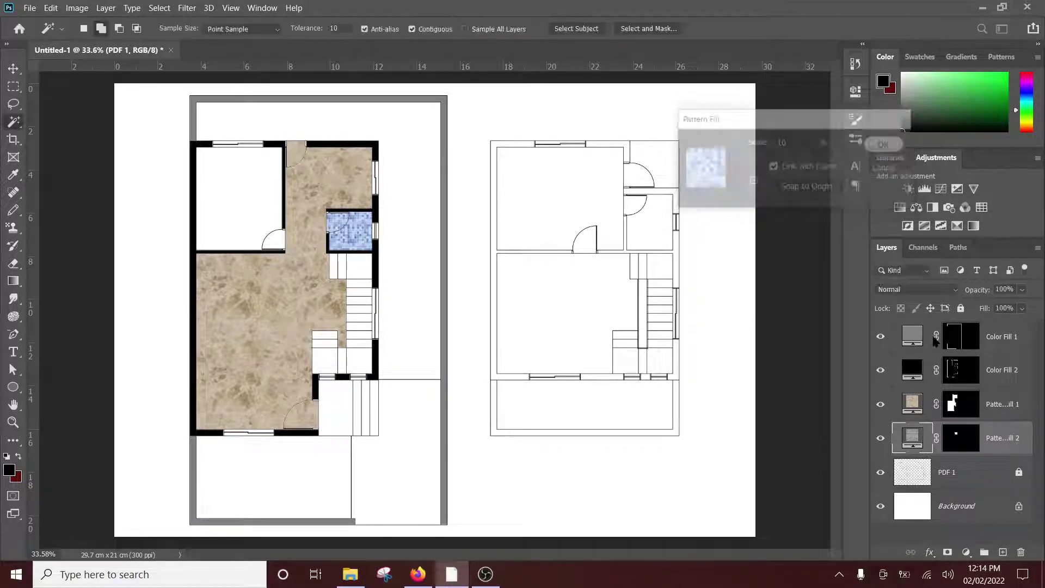
Select the top-left room on the plan layer and add a pattern fill layer
left_click(958, 472)
left_click(274, 234)
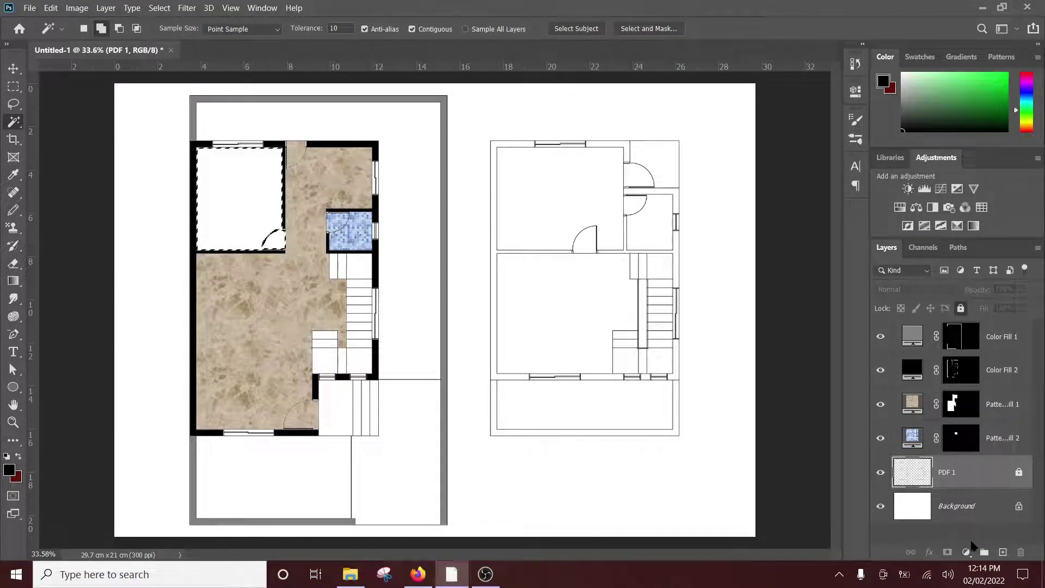
left_click(965, 552)
left_click(961, 338)
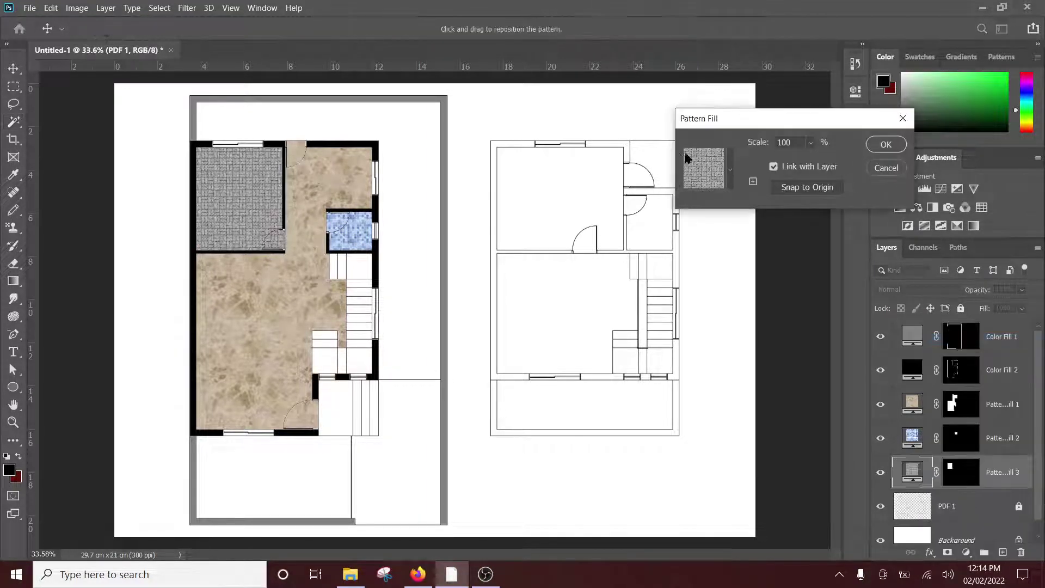
Give the top-left room the bedroom flooring wood pattern at 50% scale
left_click(729, 169)
scroll(693, 235, "up", 3)
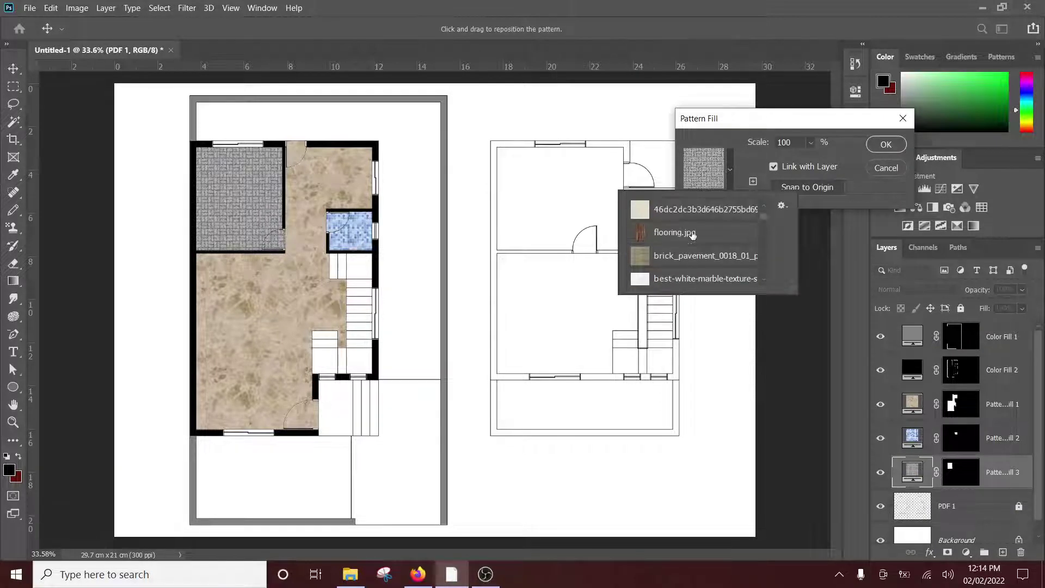
left_click(680, 242)
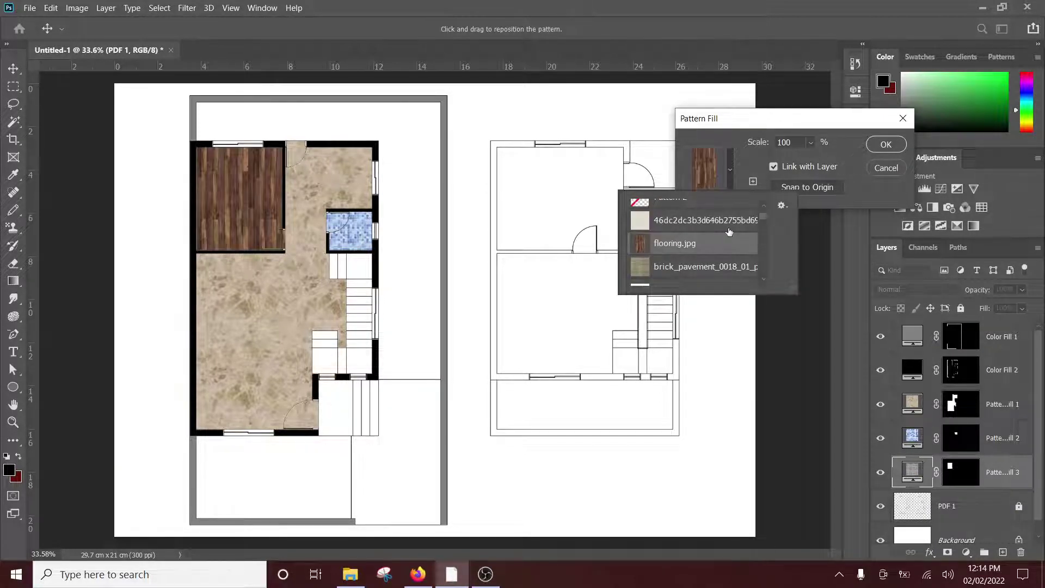
scroll(706, 232, "up", 2)
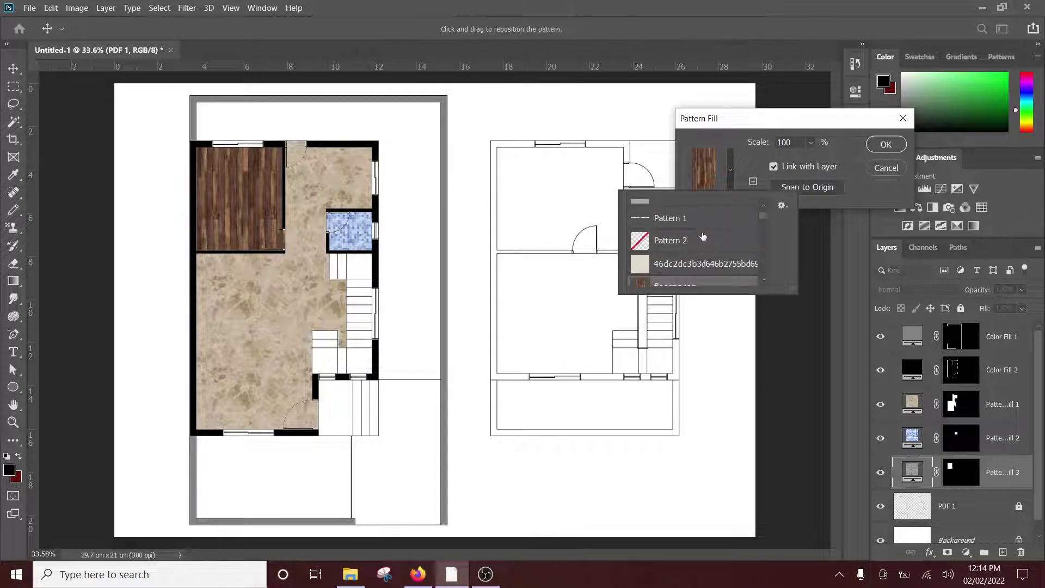
scroll(706, 233, "up", 4)
scroll(704, 236, "down", 3)
scroll(703, 237, "down", 5)
scroll(703, 237, "down", 3)
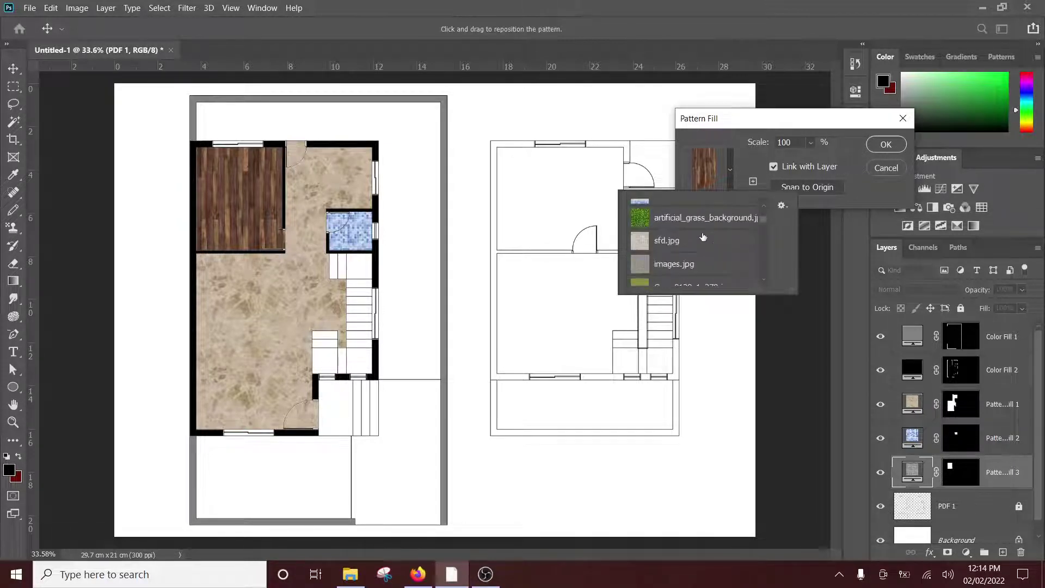
scroll(703, 236, "down", 2)
scroll(702, 236, "down", 2)
scroll(702, 237, "down", 2)
scroll(702, 237, "down", 3)
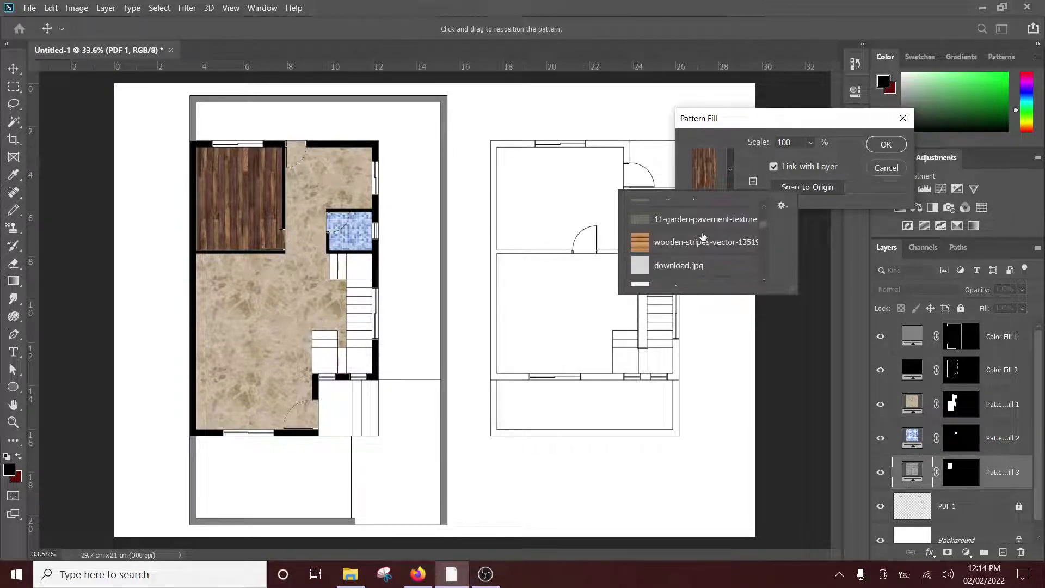
scroll(690, 246, "down", 1)
scroll(688, 247, "down", 1)
scroll(688, 248, "down", 1)
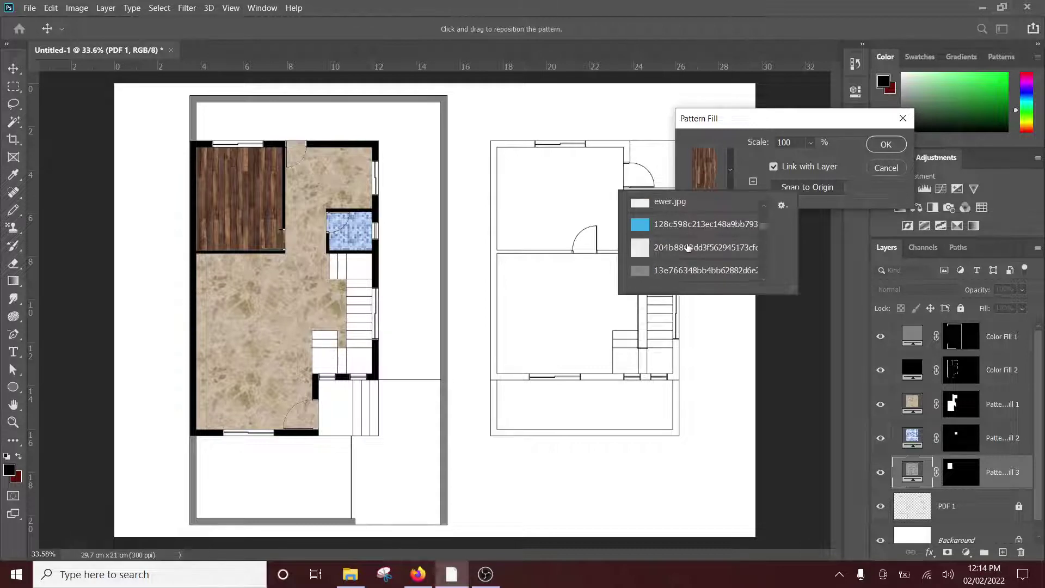
scroll(688, 248, "down", 2)
scroll(690, 242, "down", 3)
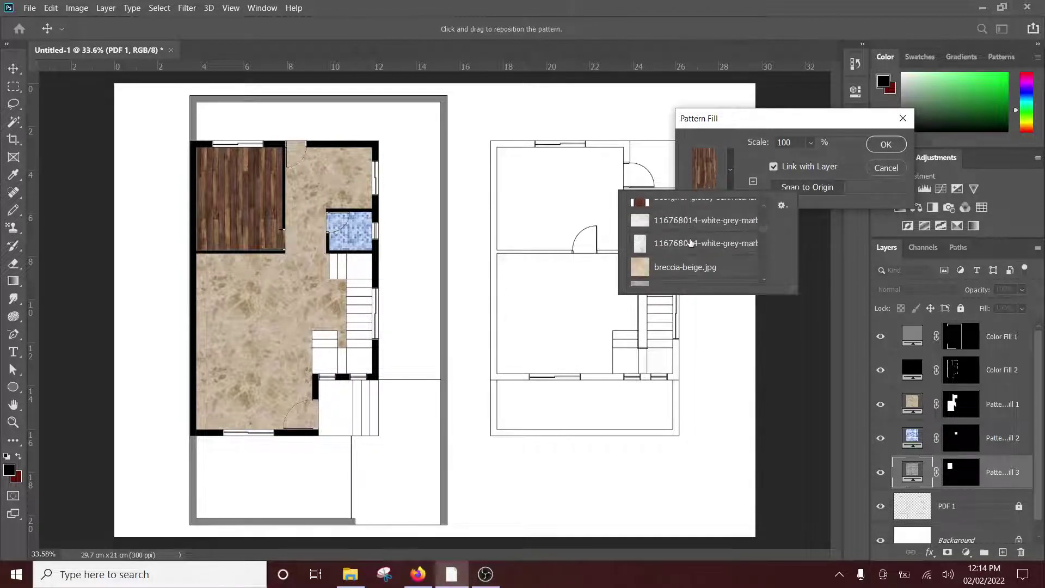
left_click(689, 266)
scroll(688, 267, "down", 2)
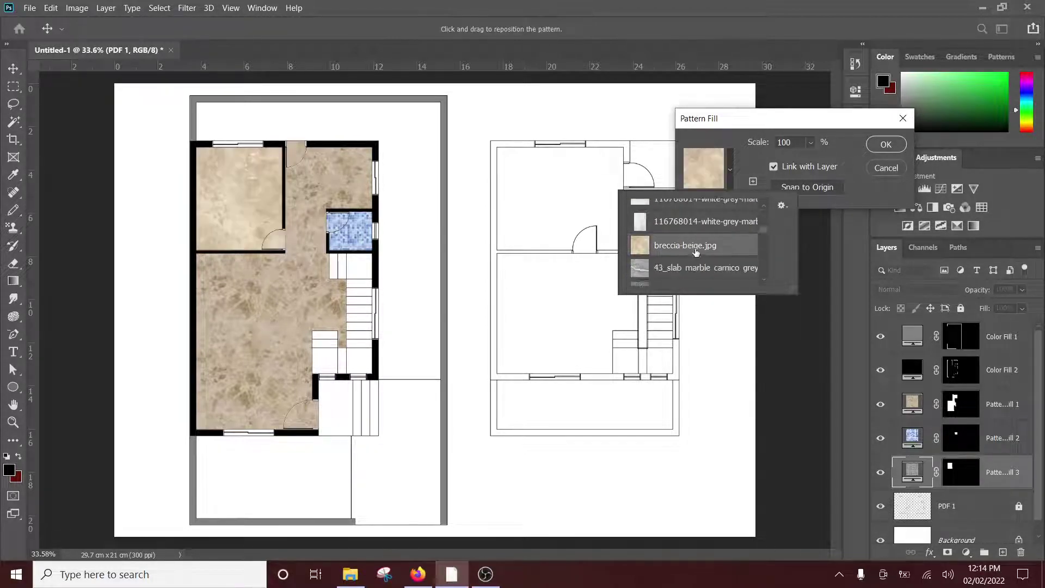
scroll(696, 251, "down", 3)
scroll(697, 251, "down", 2)
scroll(696, 250, "down", 1)
left_click(696, 251)
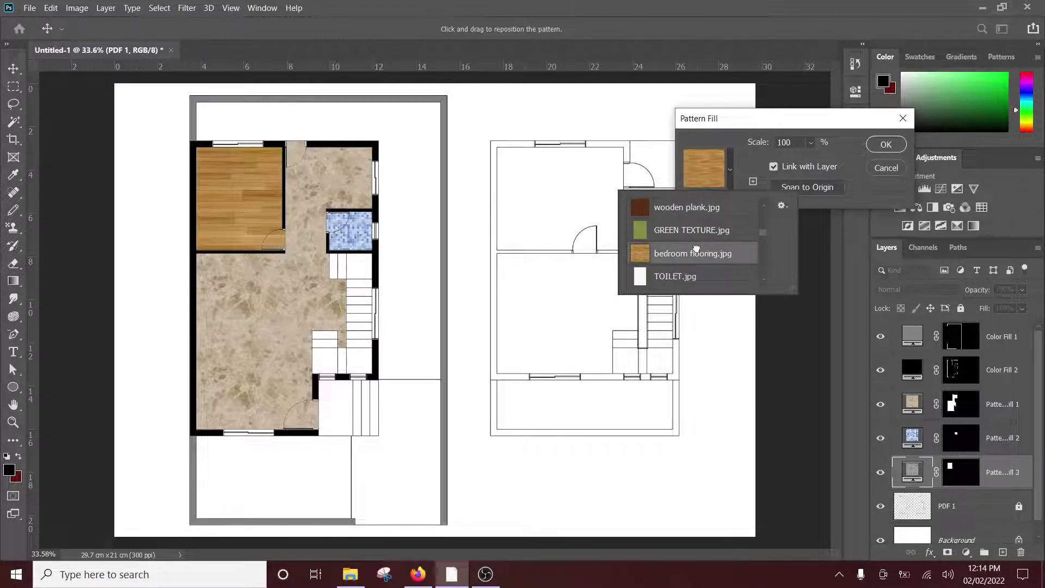
scroll(697, 250, "down", 2)
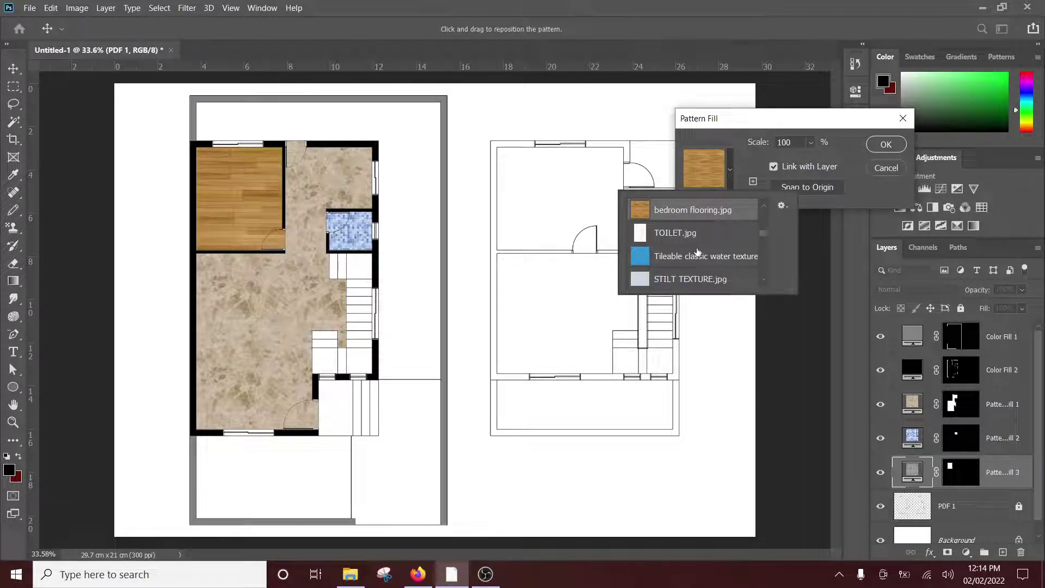
left_click(796, 144)
left_click_drag(797, 144, 772, 145)
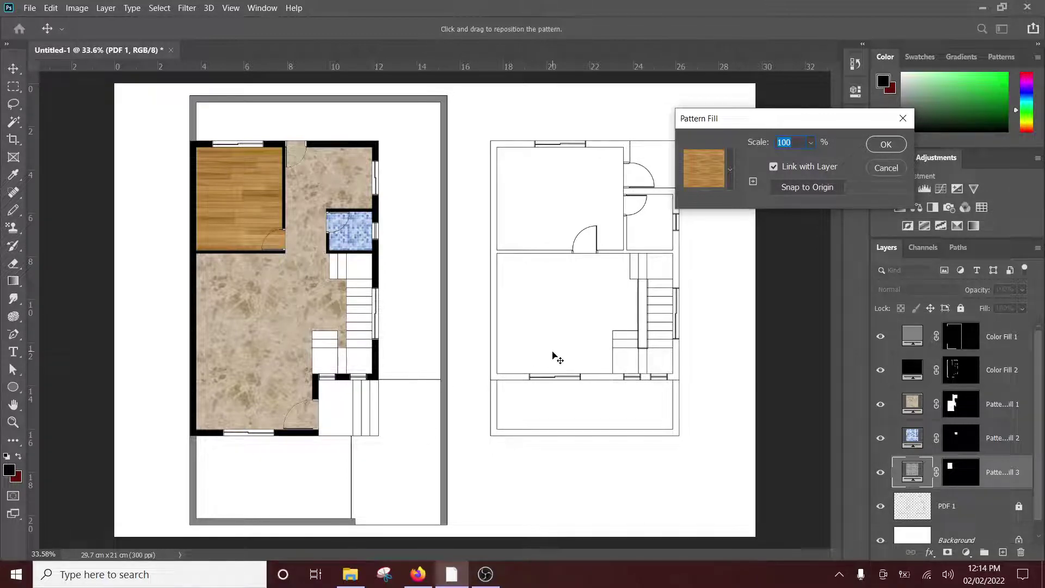
type("50")
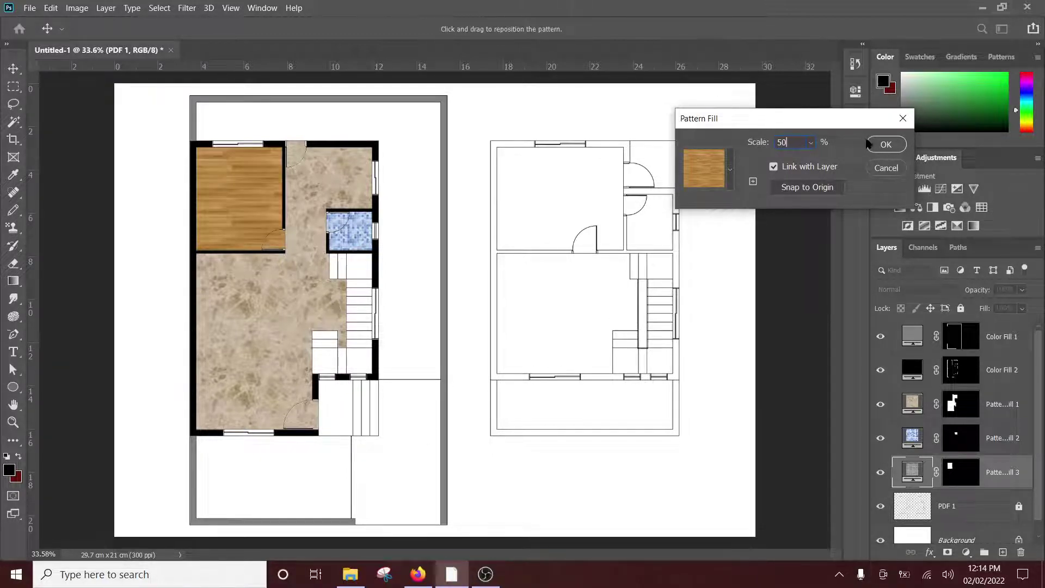
left_click(879, 145)
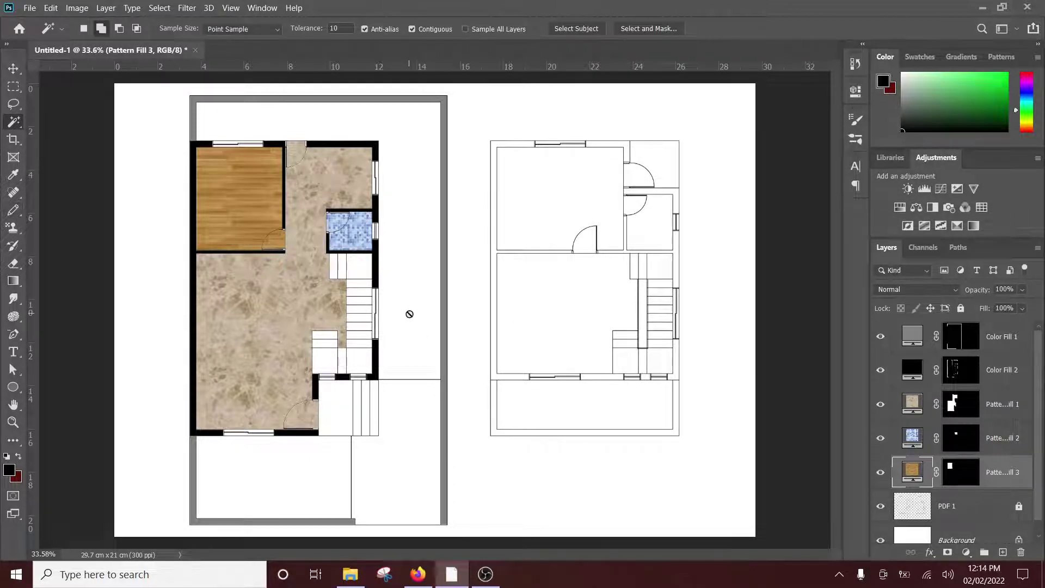
Select the staircase, landings, stair-foot strip and boxes on the plan layer
scroll(364, 418, "up", 1)
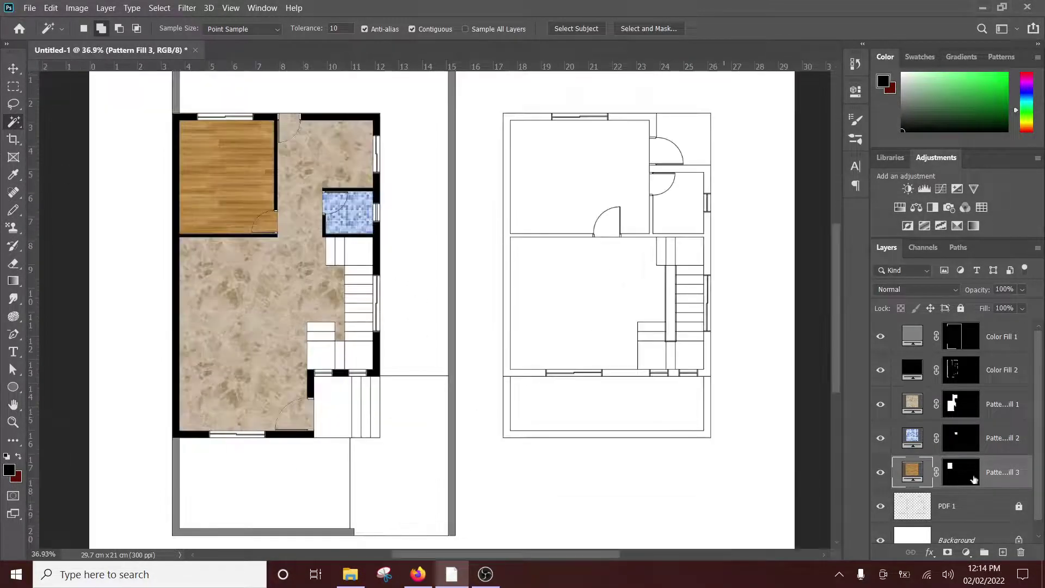
left_click(977, 504)
scroll(321, 250, "up", 2)
scroll(325, 253, "up", 3)
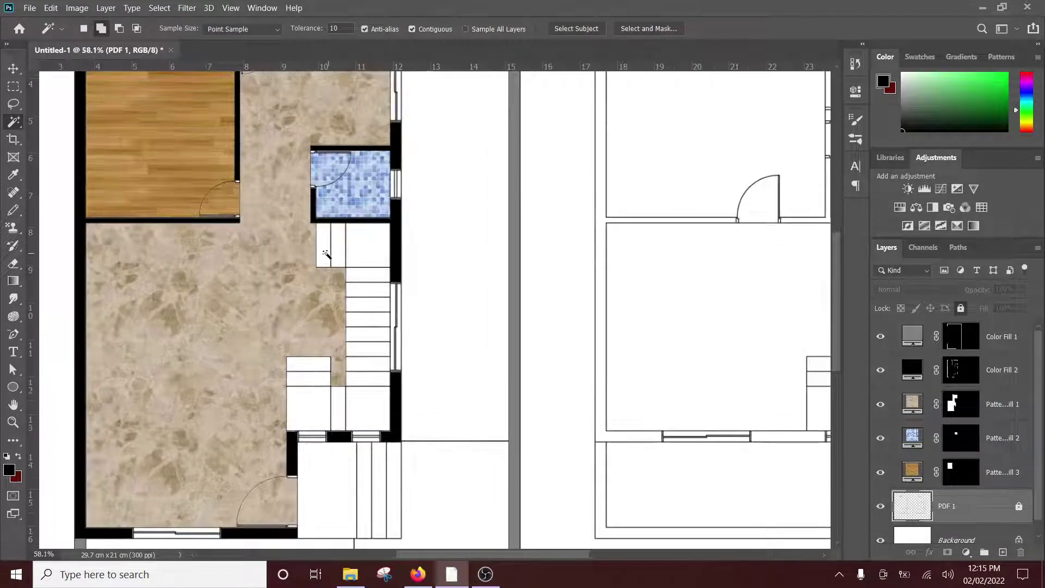
left_click(337, 252)
left_click(369, 245)
left_click(375, 275)
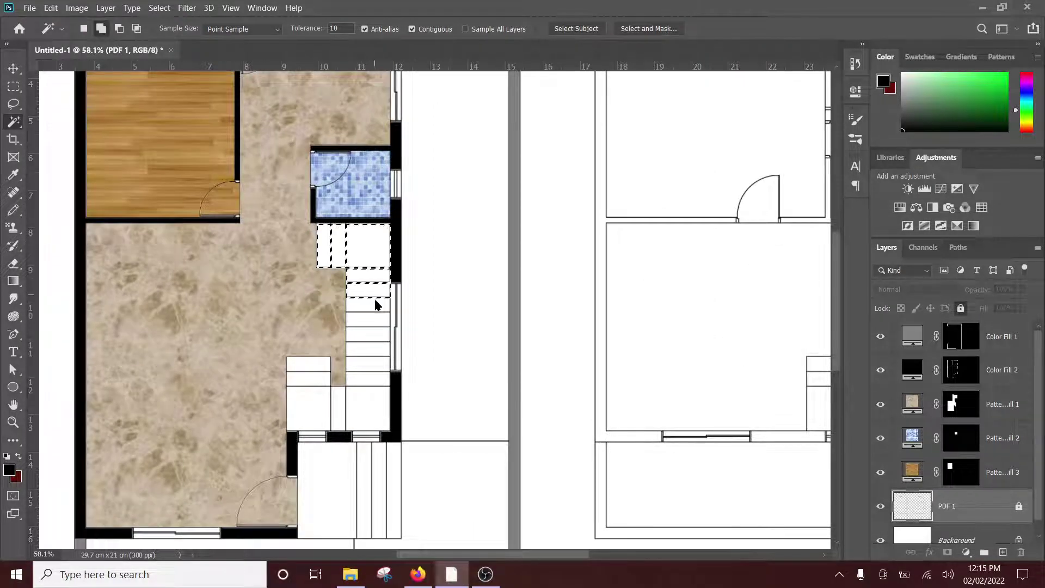
left_click(376, 306)
left_click(377, 322)
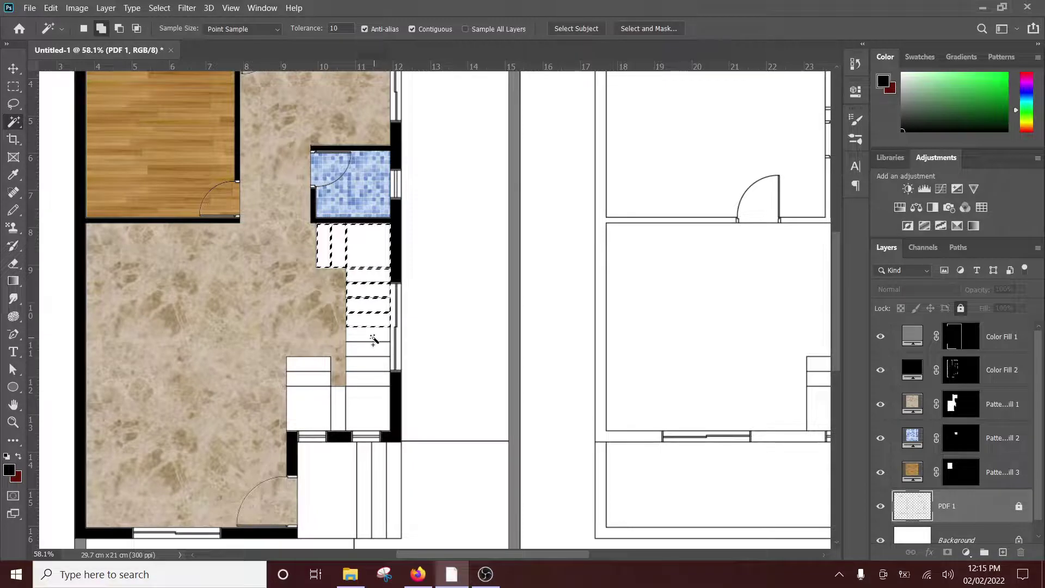
left_click(372, 349)
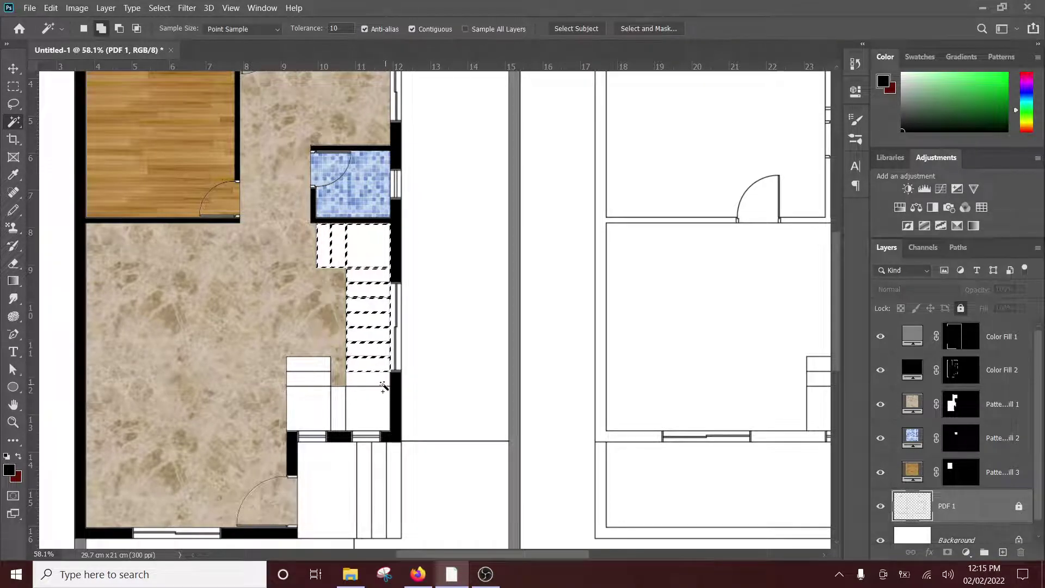
left_click(378, 379)
left_click(362, 406)
left_click(339, 405)
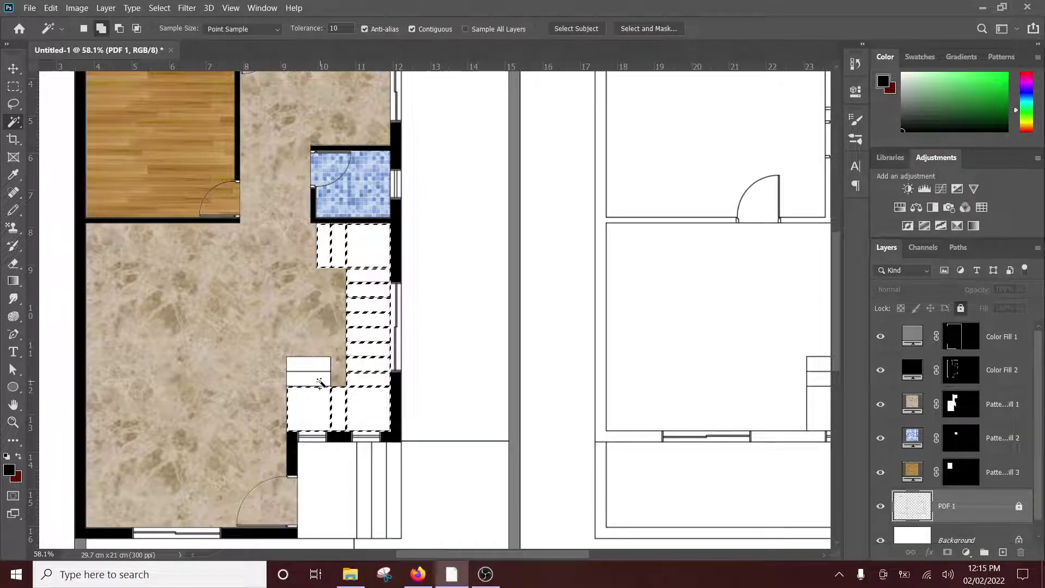
left_click(324, 379)
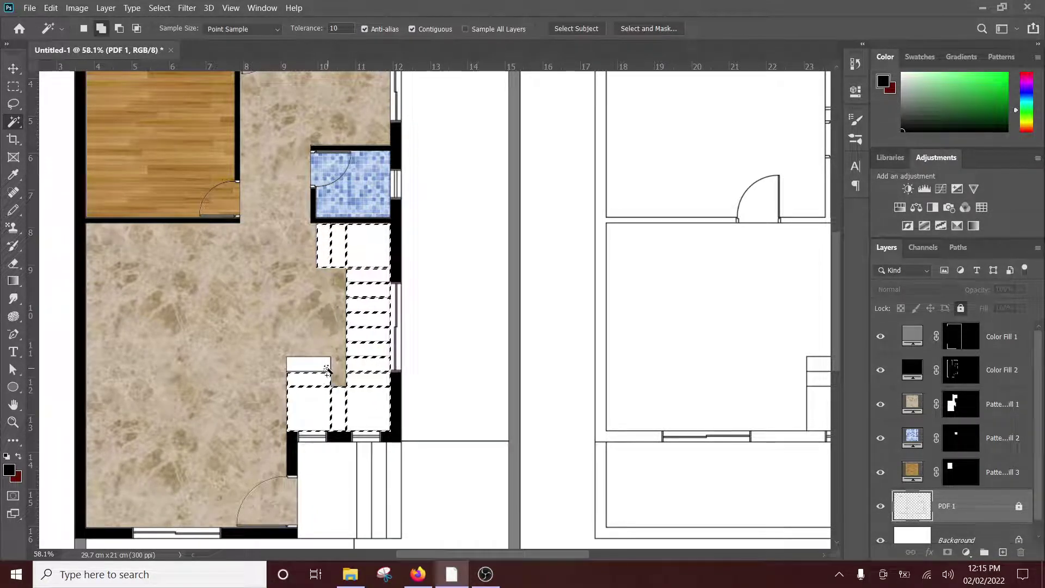
Fill the stair selection with the STILT TEXTURE pattern at 100% scale
left_click(965, 551)
left_click(957, 344)
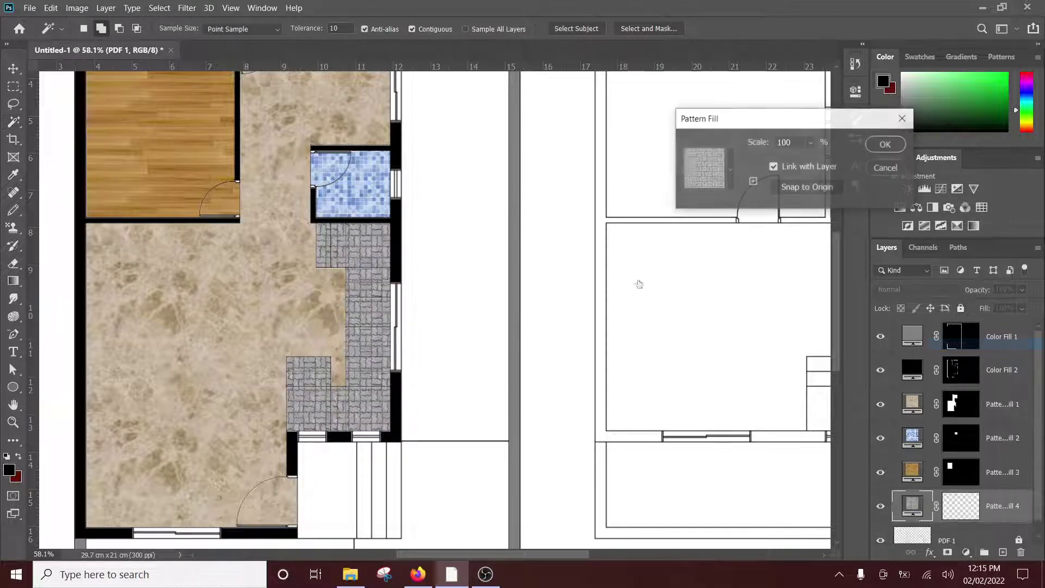
left_click(729, 170)
scroll(702, 252, "down", 2)
left_click(695, 239)
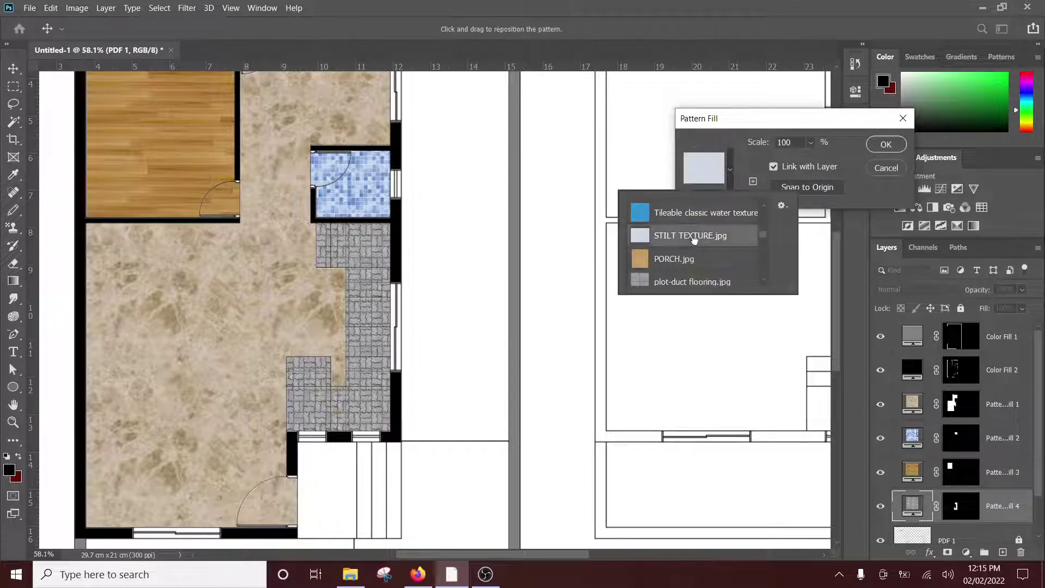
scroll(697, 245, "down", 1)
scroll(713, 256, "down", 1)
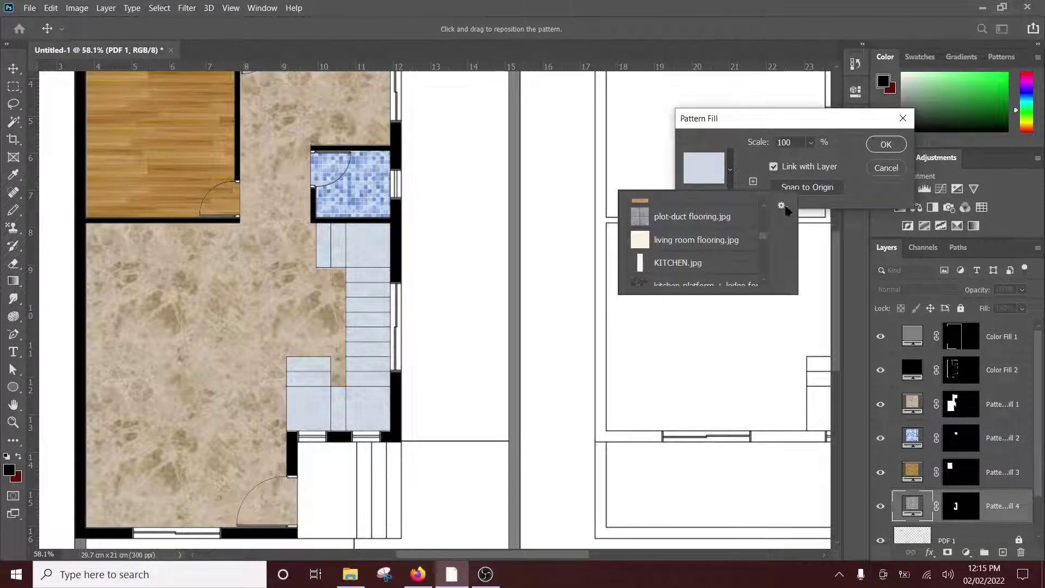
left_click(884, 144)
scroll(480, 392, "down", 1)
Select the three narrow strips of the lower-right room on the plan layer
left_click(952, 536)
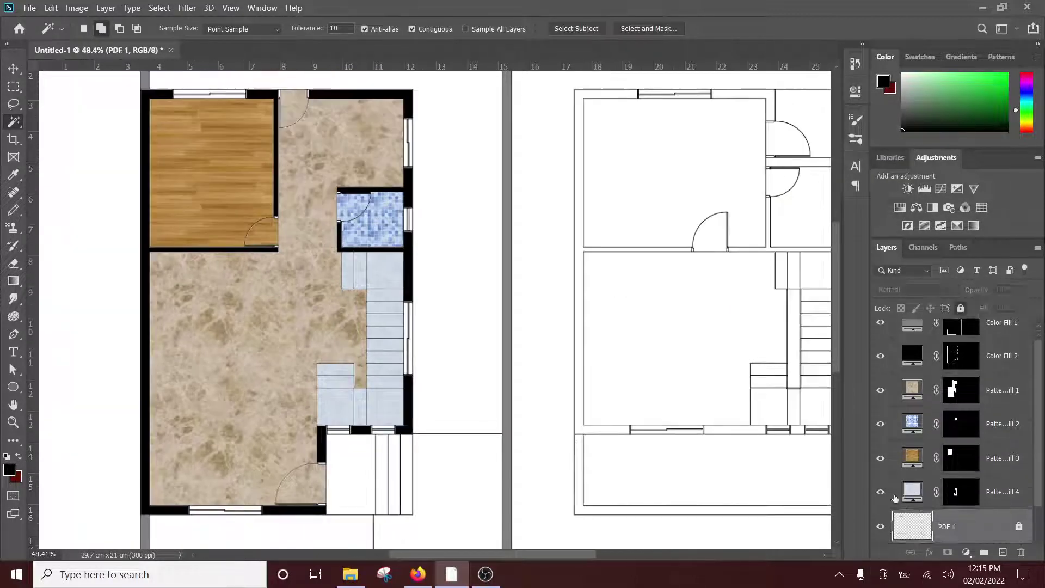
scroll(320, 512, "down", 1)
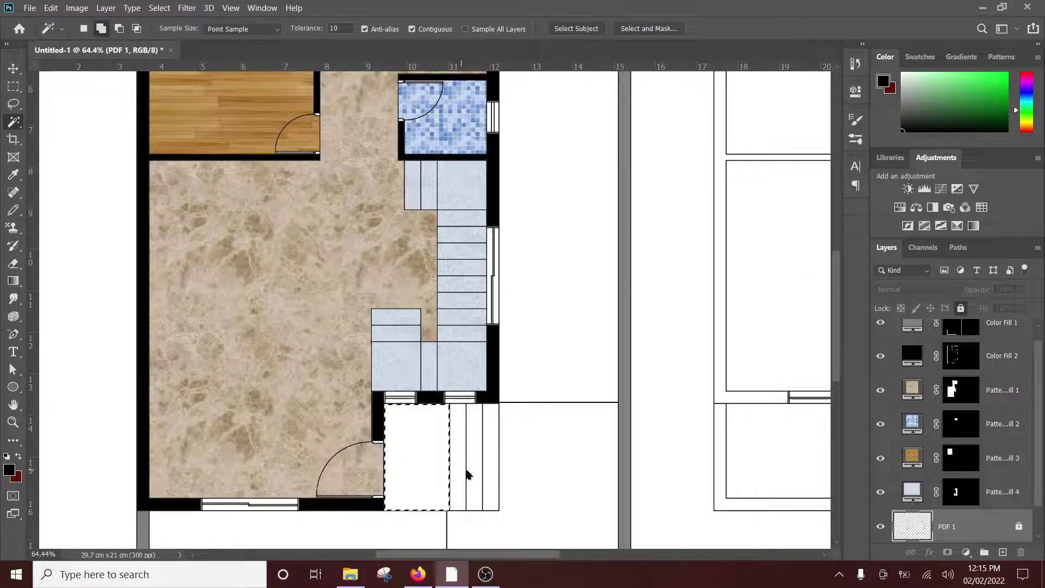
left_click(460, 471)
left_click(478, 475)
left_click(490, 479)
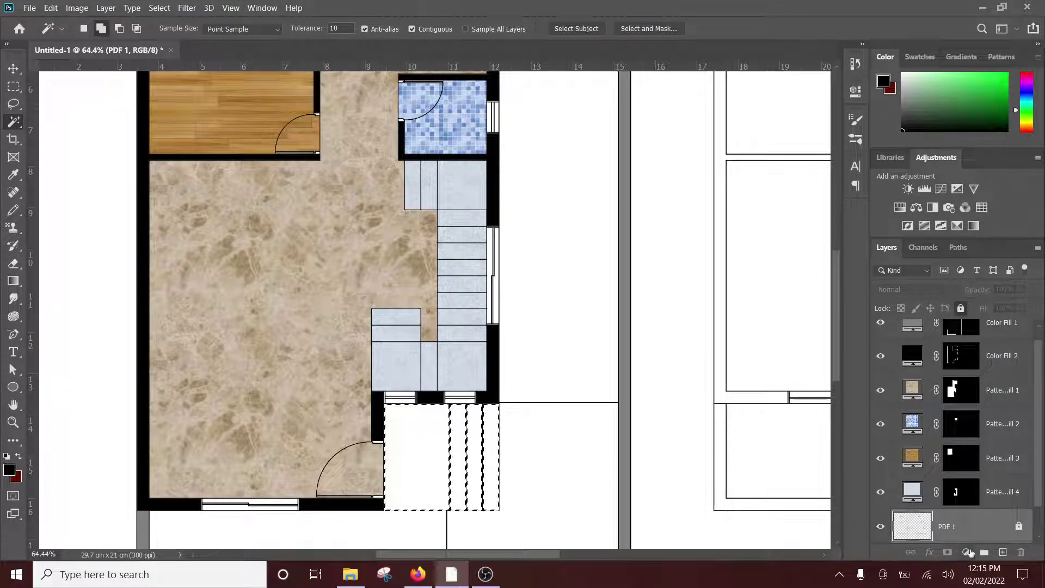
Fill the selection with the praia-carrara white marble pattern at 100% scale
left_click(965, 552)
left_click(996, 341)
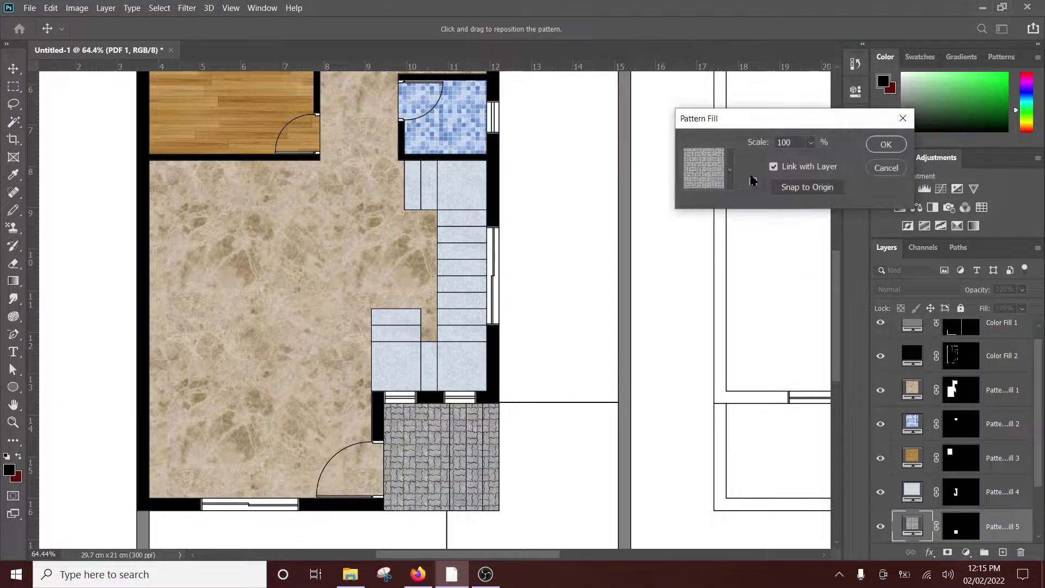
left_click(730, 169)
scroll(708, 227, "down", 2)
scroll(708, 228, "down", 1)
scroll(708, 231, "down", 2)
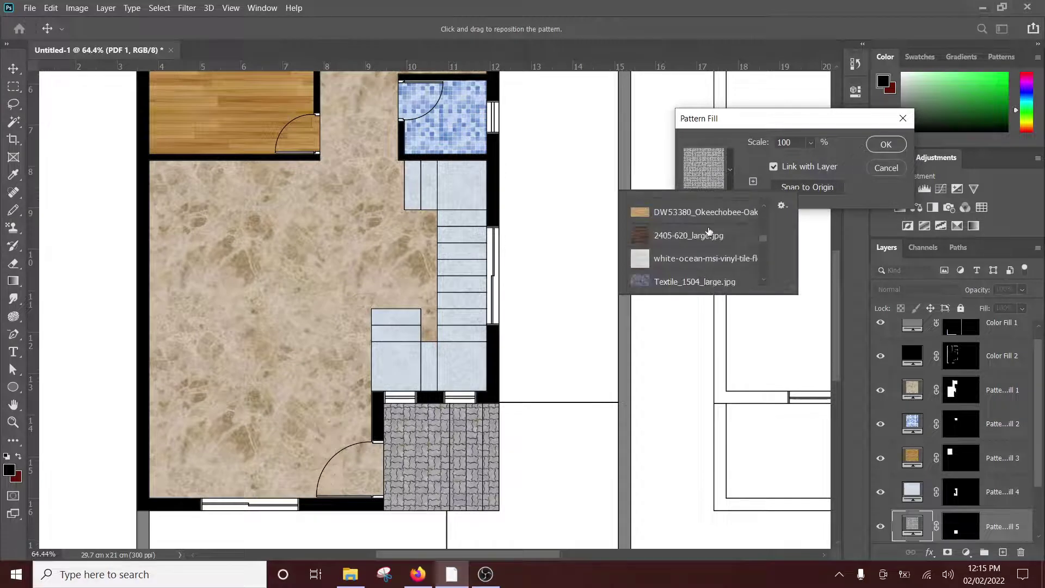
scroll(709, 234, "down", 2)
scroll(708, 250, "down", 2)
scroll(709, 252, "down", 2)
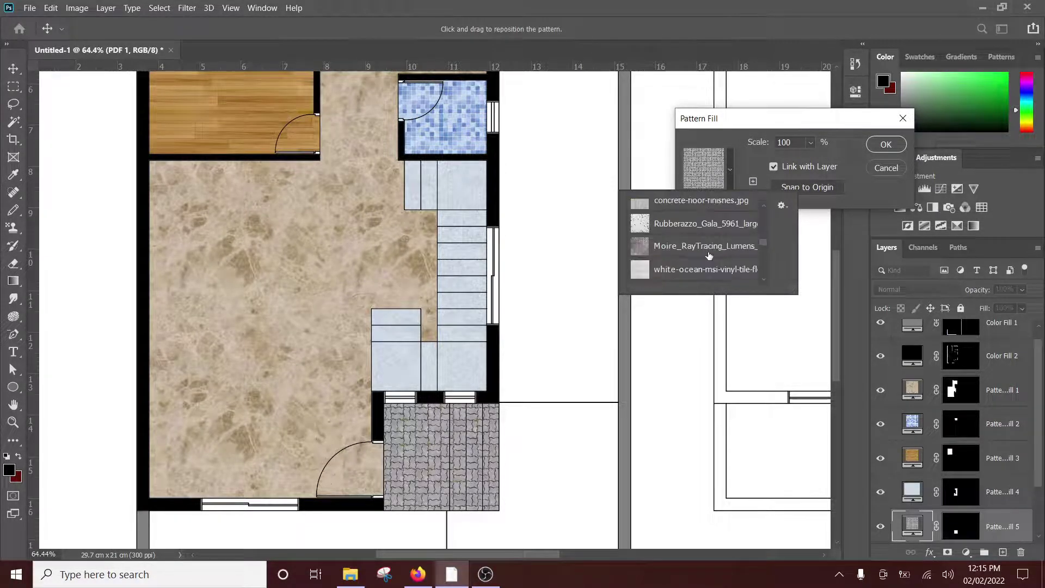
scroll(709, 255, "down", 2)
scroll(722, 246, "down", 2)
left_click(720, 239)
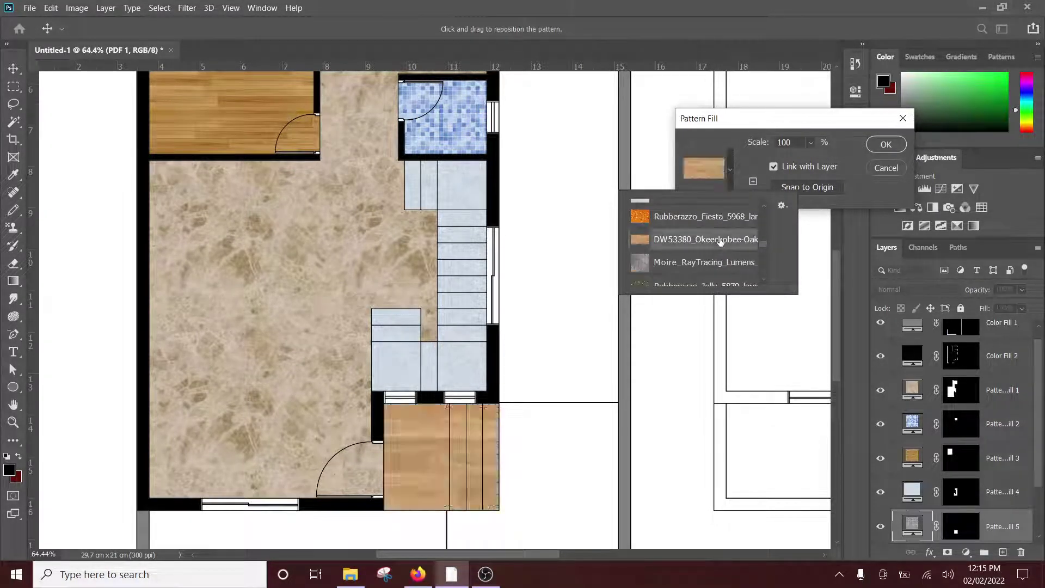
scroll(720, 241, "down", 2)
scroll(720, 241, "down", 2)
scroll(720, 240, "down", 1)
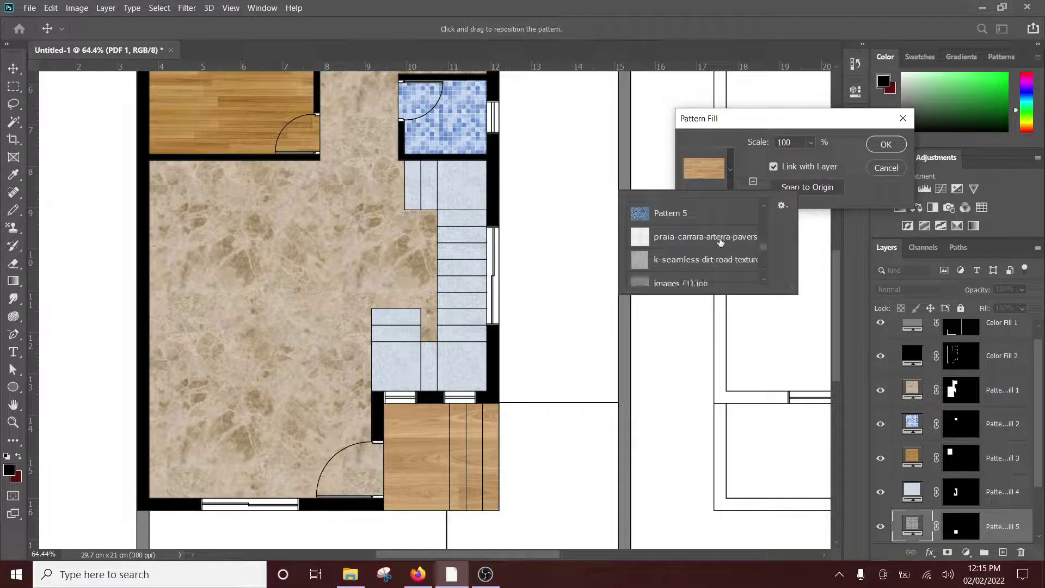
left_click(719, 238)
left_click(886, 144)
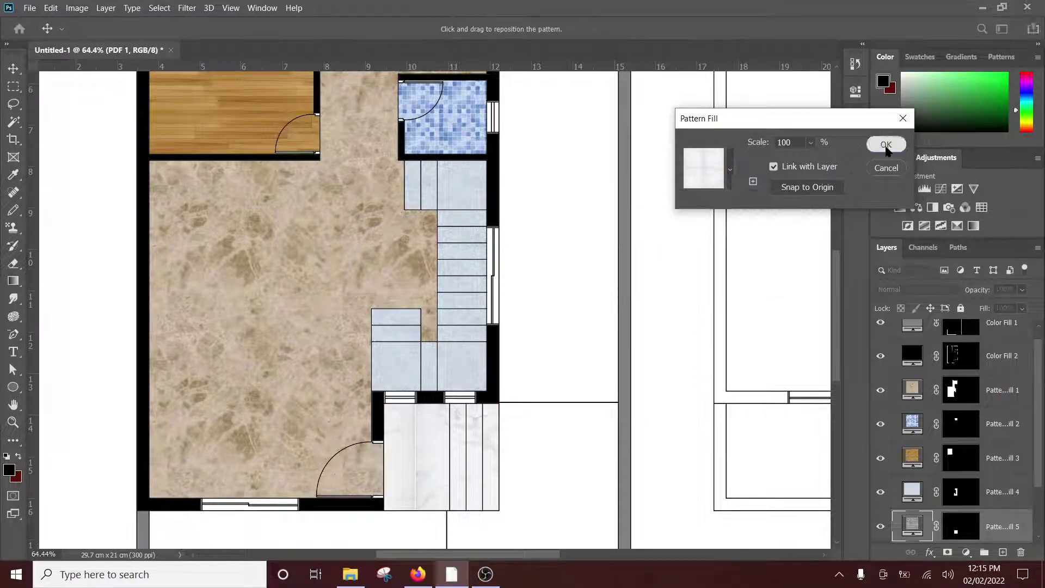
scroll(410, 373, "down", 2)
scroll(432, 417, "up", 3)
Magic-wand the empty yard below the house's lower-left corner on PDF 1 and add a Pattern fill
scroll(432, 417, "down", 2)
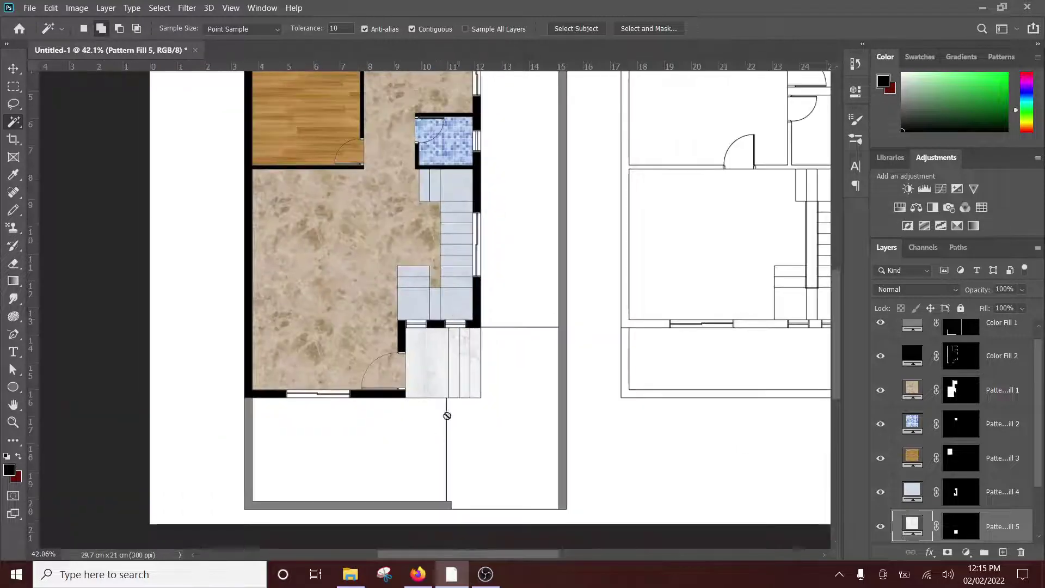
scroll(443, 415, "up", 1)
scroll(973, 519, "down", 2)
left_click(961, 501)
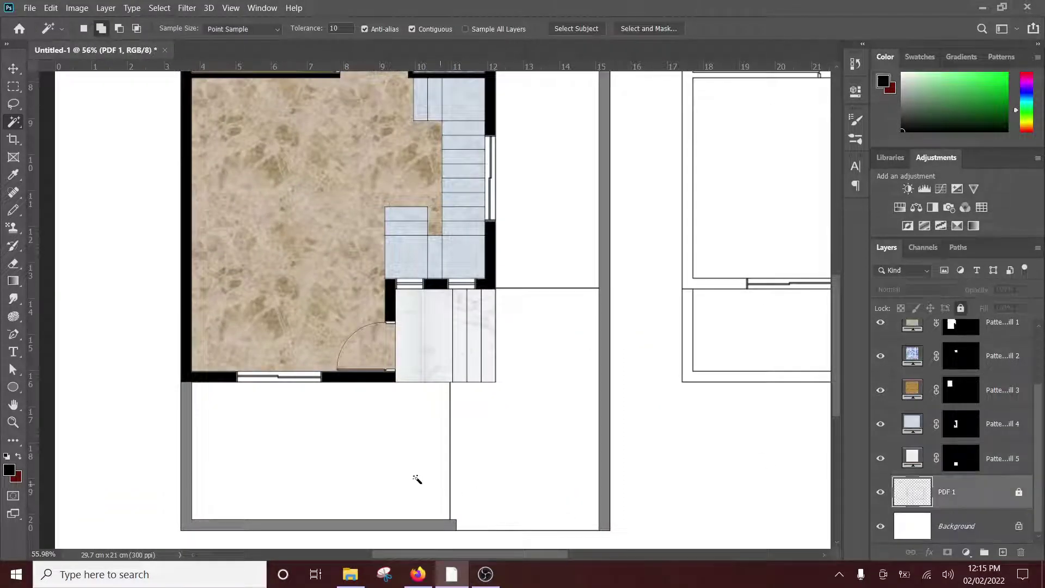
left_click(410, 476)
left_click(966, 552)
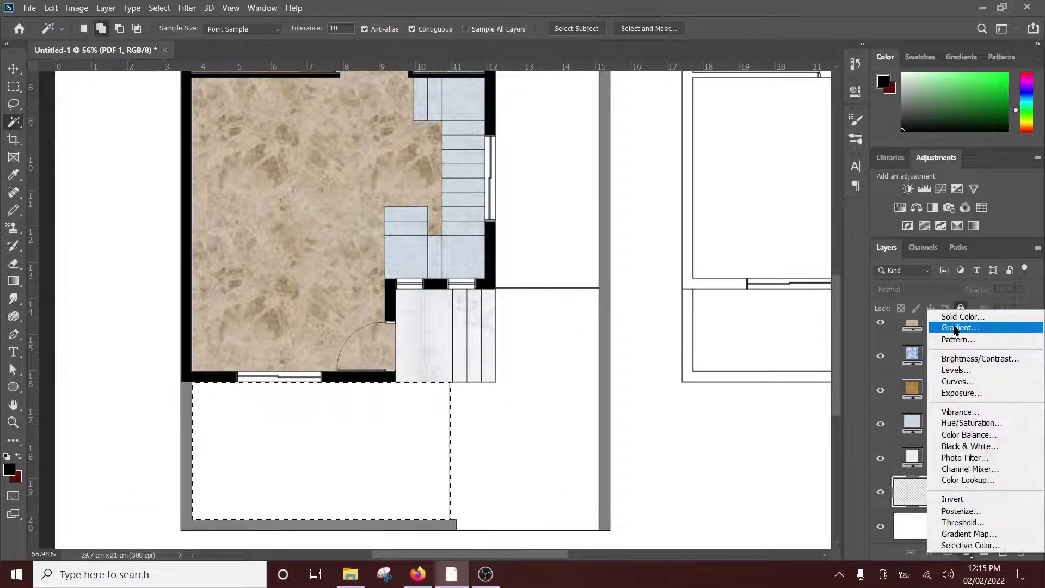
left_click(892, 340)
Fill the yard with the GREEN TEXTURE.jpg lawn pattern and reselect PDF 1
left_click(730, 169)
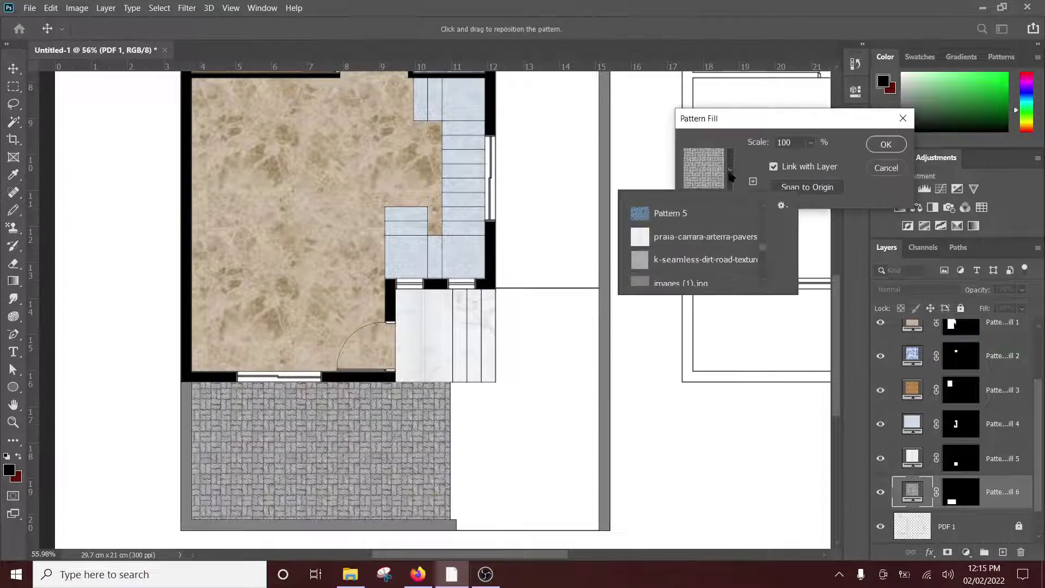
scroll(719, 240, "up", 2)
scroll(718, 240, "up", 1)
scroll(719, 239, "up", 3)
scroll(719, 239, "up", 3)
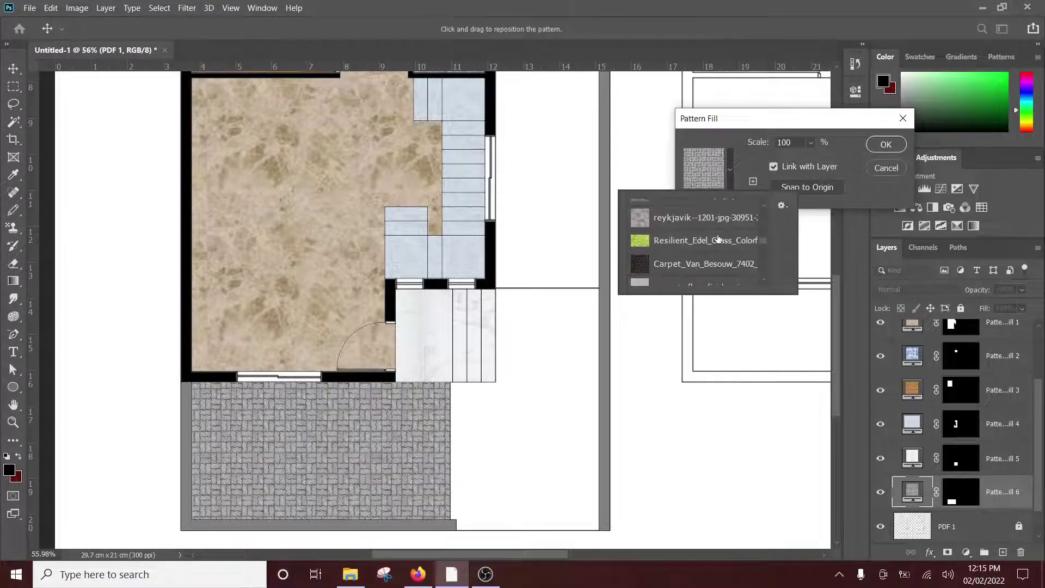
left_click(716, 240)
scroll(718, 237, "up", 2)
scroll(717, 238, "up", 3)
scroll(717, 238, "up", 2)
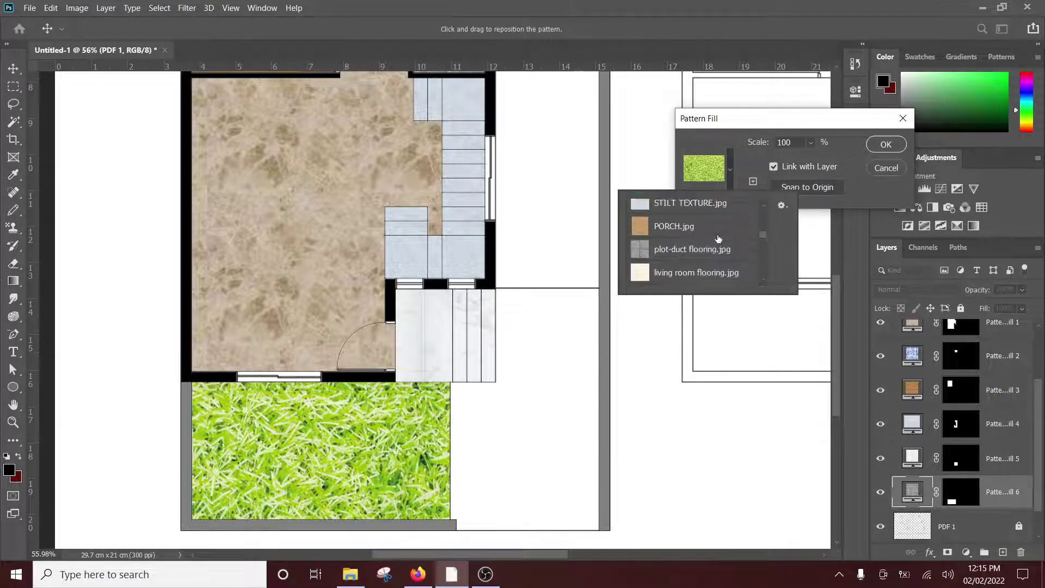
scroll(719, 239, "up", 2)
scroll(718, 240, "up", 1)
left_click(708, 253)
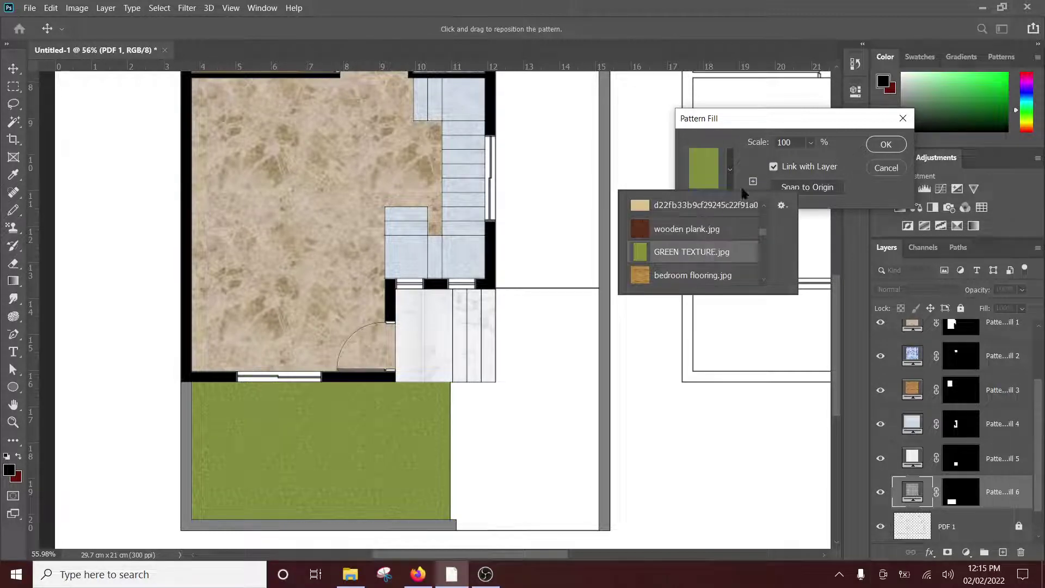
left_click(893, 143)
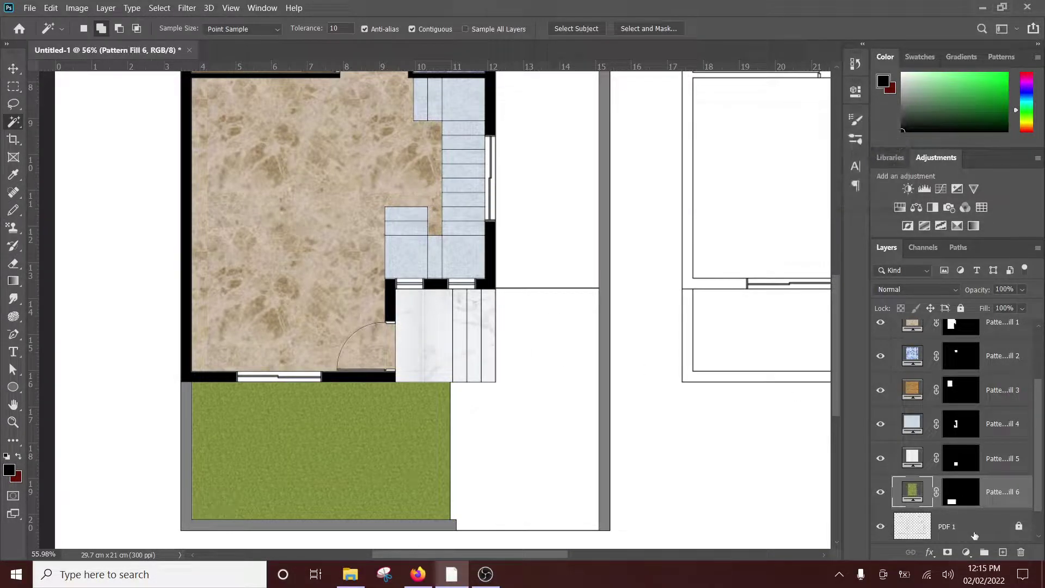
left_click(974, 536)
Fill the empty plot right of the lawn with the default grey paving pattern
left_click(579, 426)
scroll(576, 412, "down", 2, "alt")
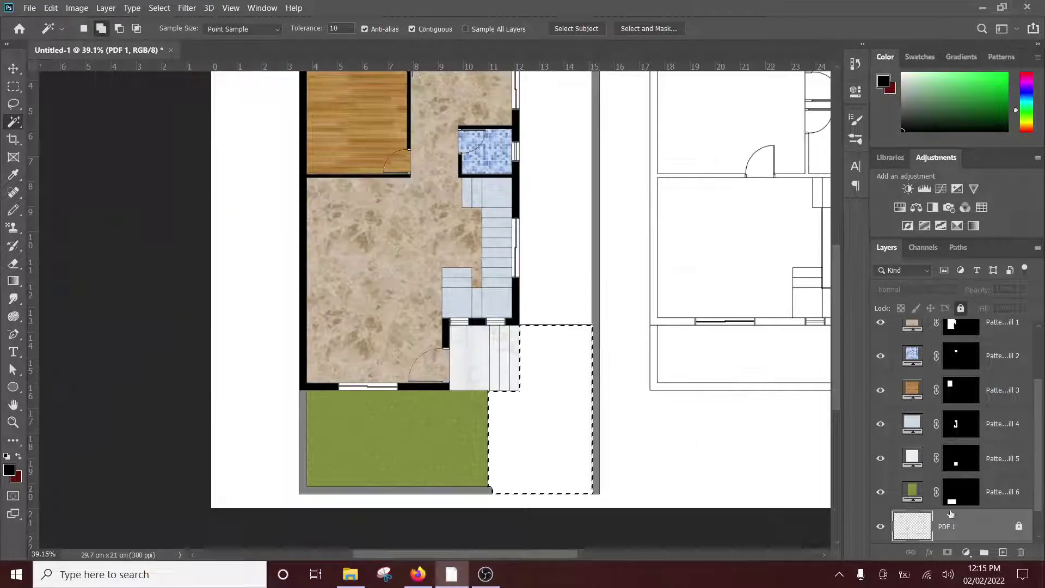
left_click(966, 552)
left_click(973, 344)
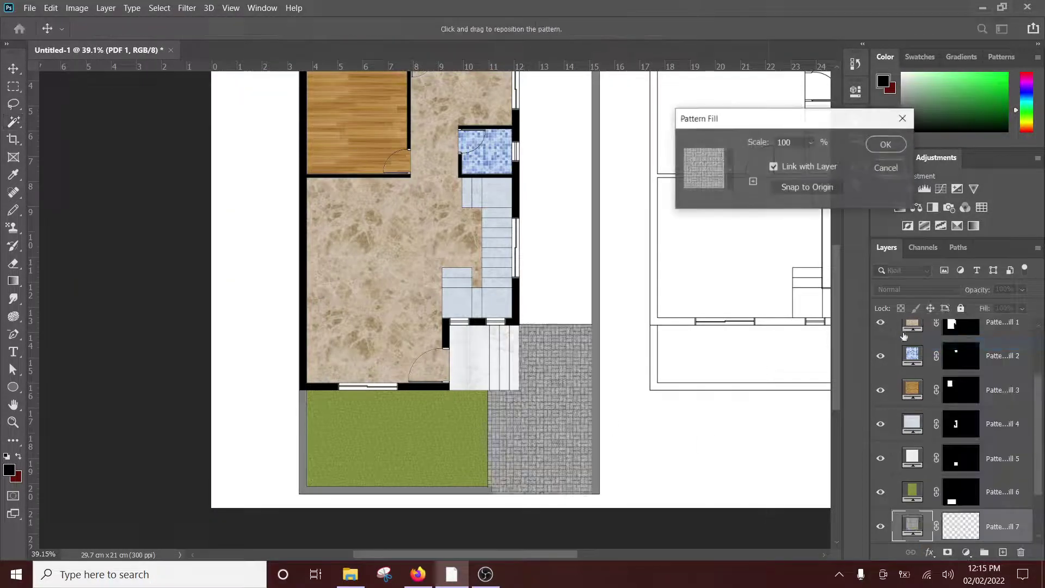
left_click(880, 144)
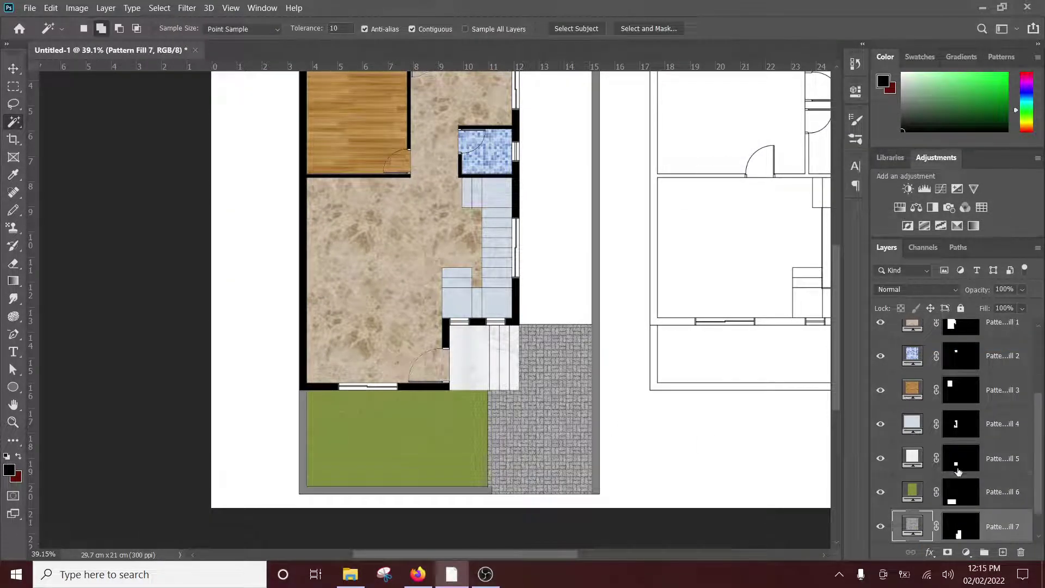
scroll(958, 472, "down", 2)
Fill the strip along the house's top and right with plot-duct flooring.jpg tiles
left_click(950, 491)
left_click(581, 255)
scroll(582, 255, "down", 2)
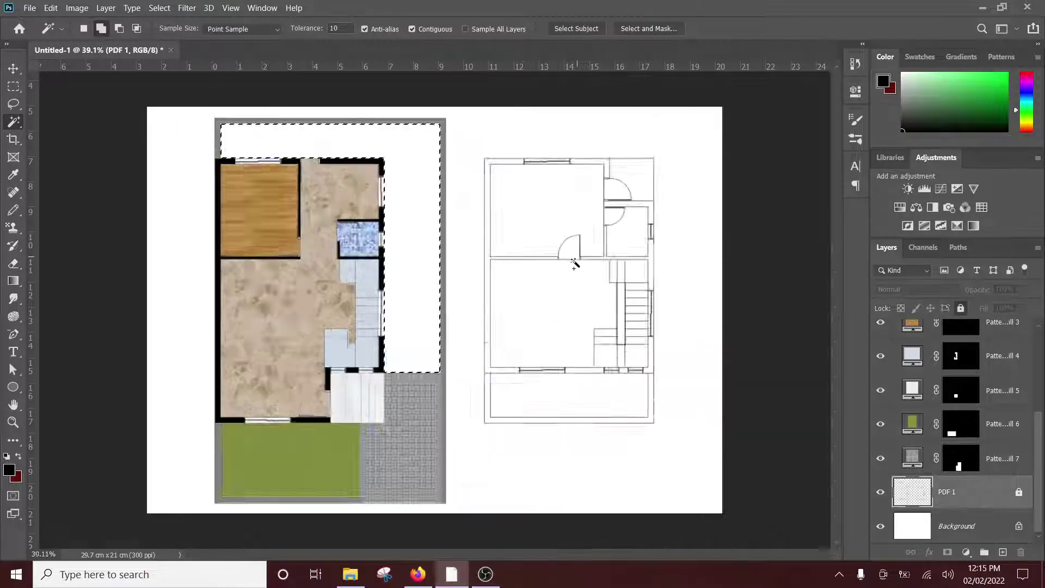
scroll(582, 256, "down", 2)
scroll(582, 255, "up", 2)
left_click(966, 551)
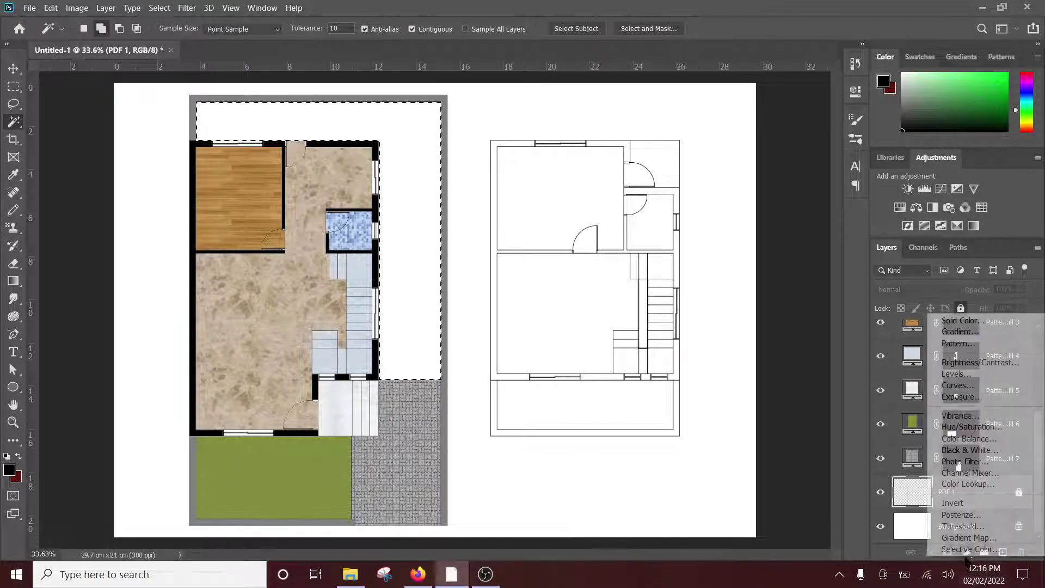
left_click(957, 342)
left_click(731, 168)
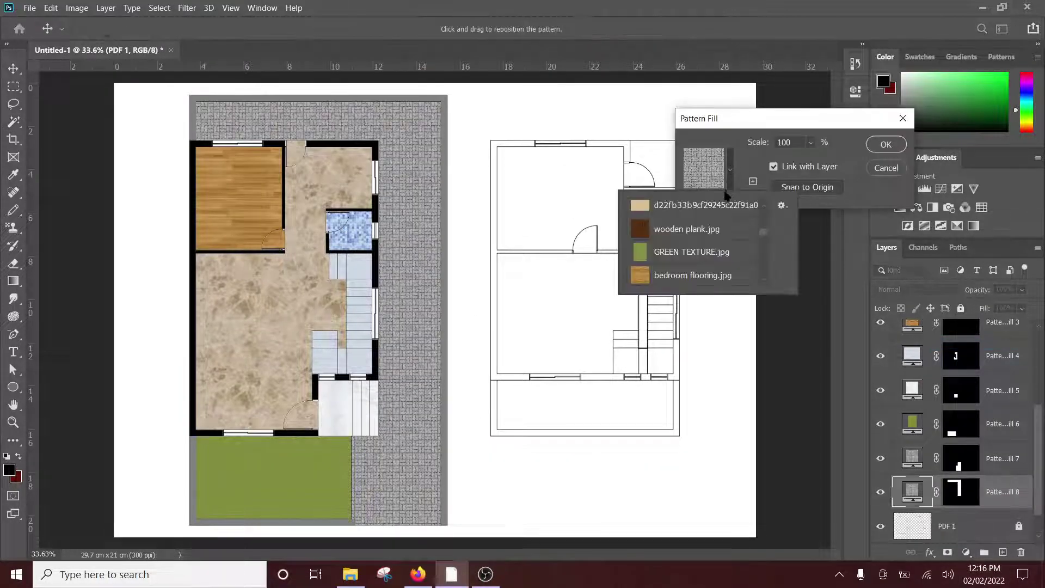
scroll(716, 237, "down", 2)
scroll(716, 237, "down", 2)
scroll(716, 237, "down", 1)
scroll(716, 237, "down", 2)
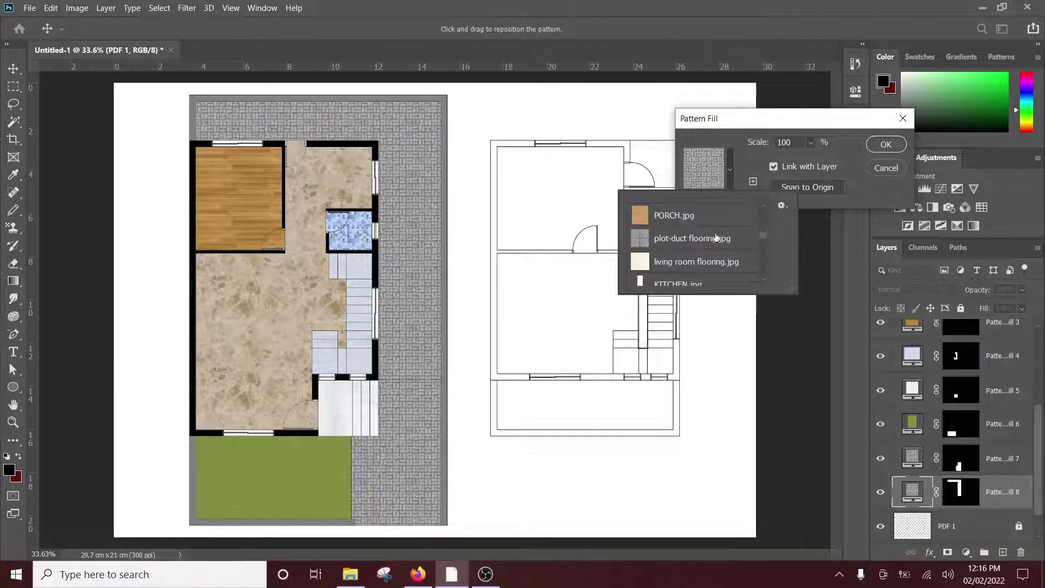
left_click(711, 240)
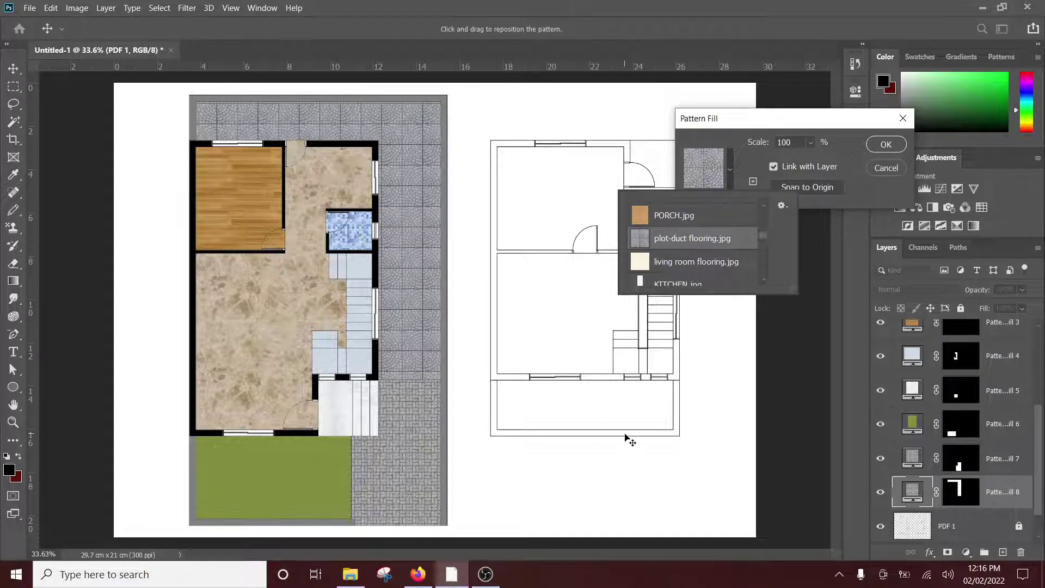
left_click(886, 145)
key("w")
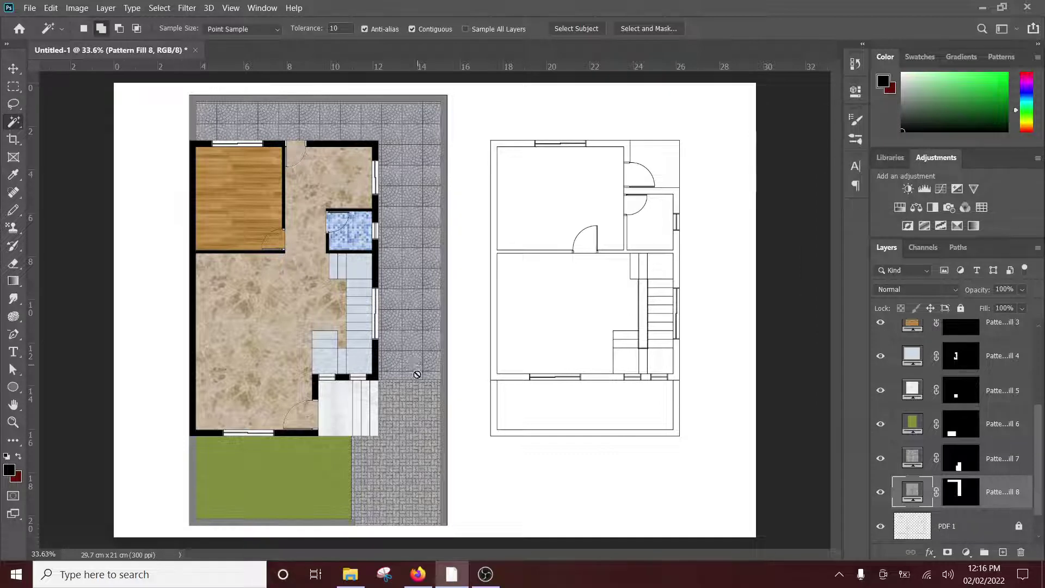
scroll(417, 376, "up", 1)
scroll(459, 330, "down", 2)
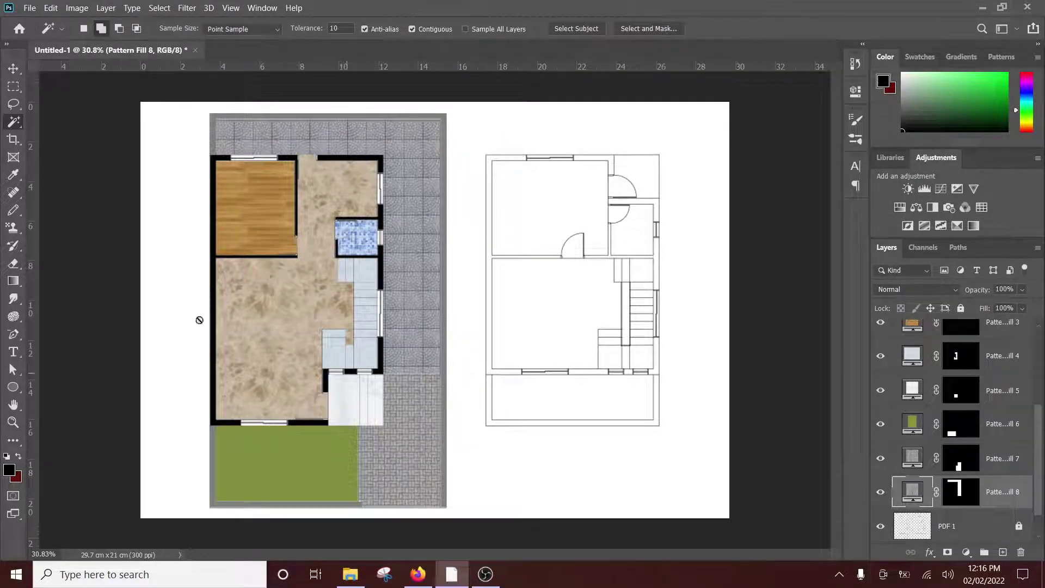
left_click(14, 69)
scroll(446, 197, "up", 1)
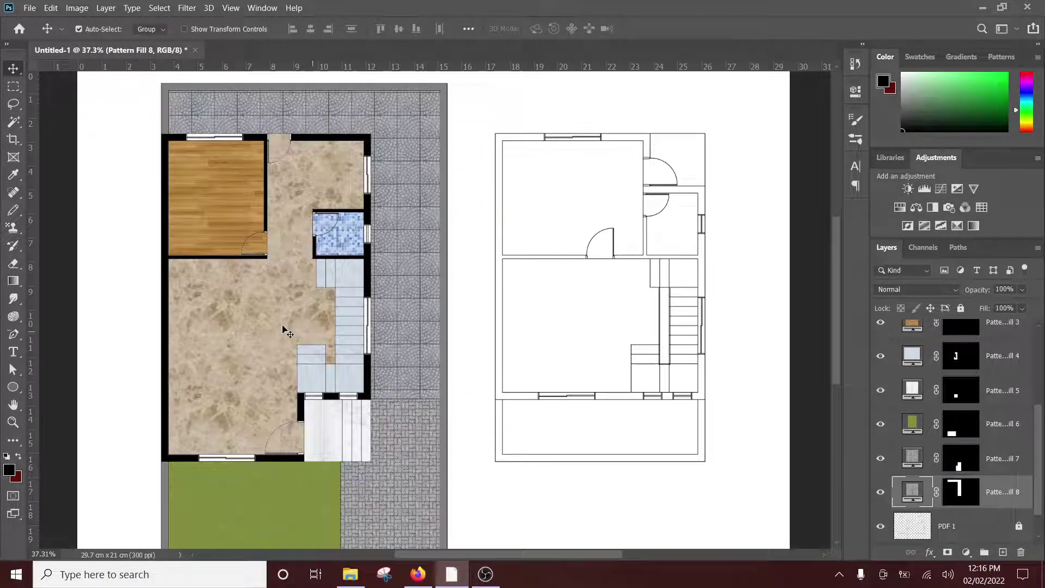
left_click(282, 329)
left_click(345, 381)
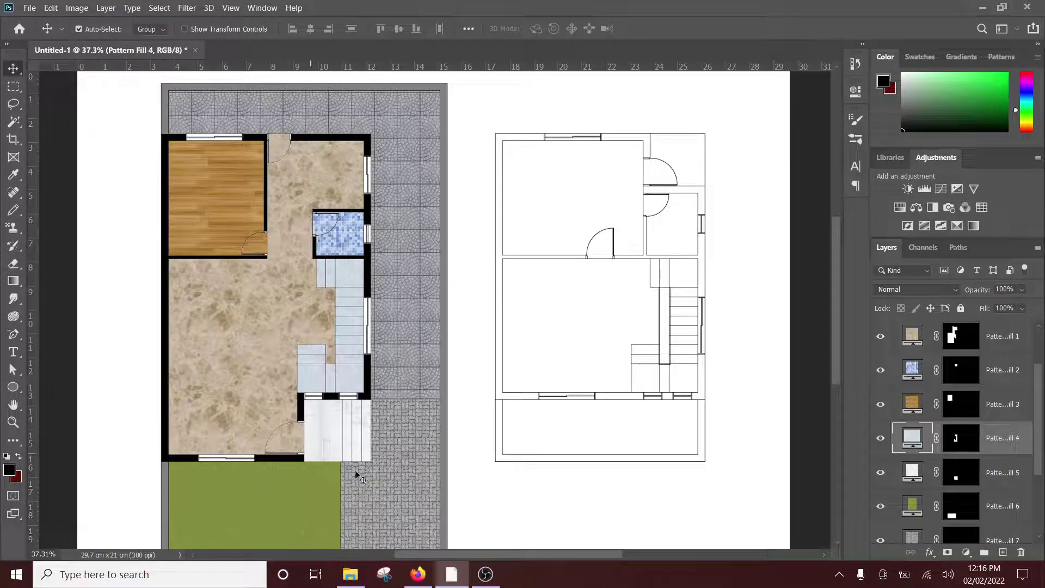
left_click(298, 507)
left_click(426, 505)
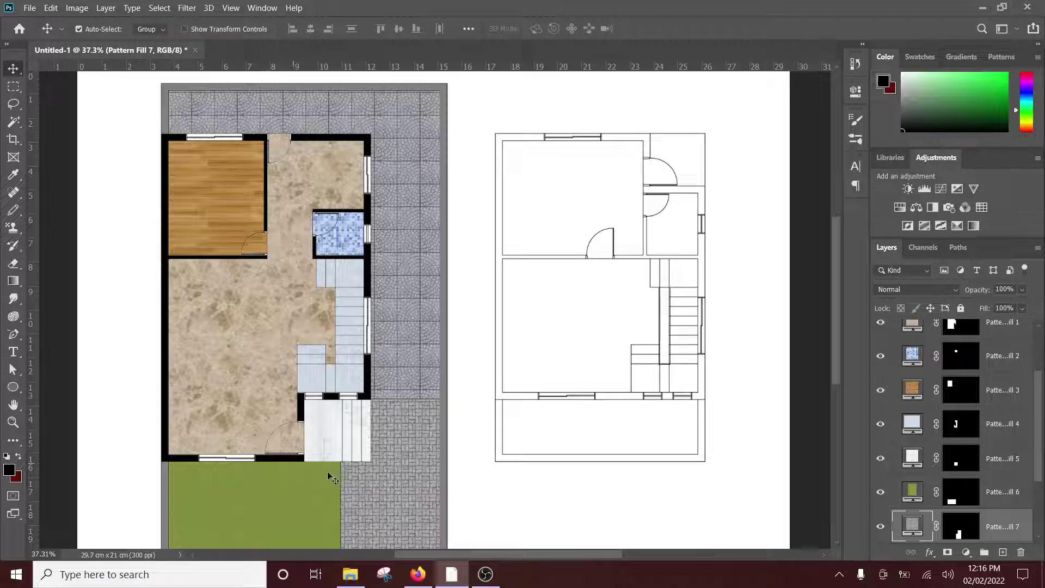
left_click(254, 343)
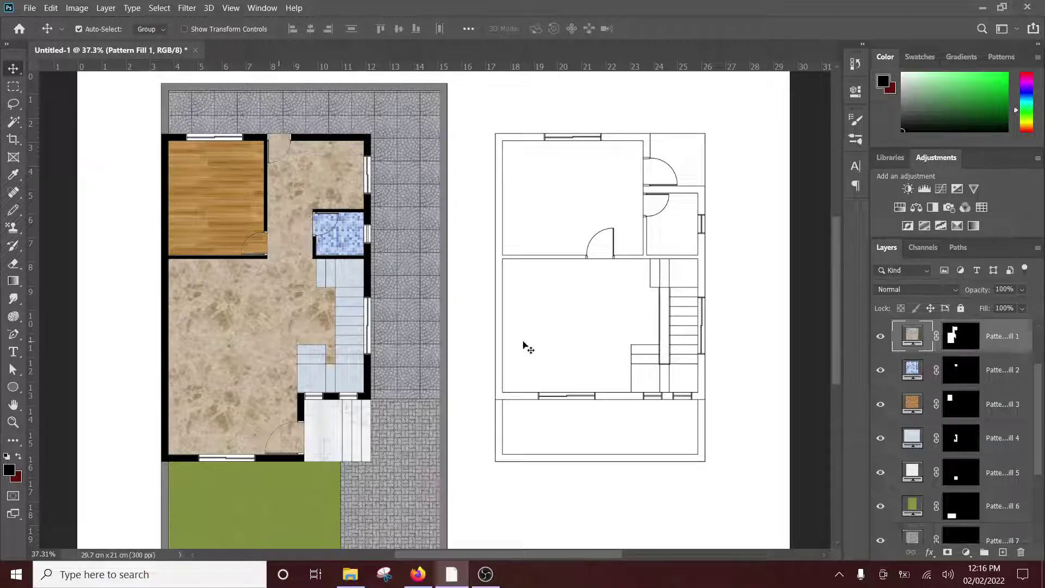
Reopen Pattern Fill 1 and try living-room flooring, marble, vinyl, concrete and tile patterns on the floor
double_click(912, 336)
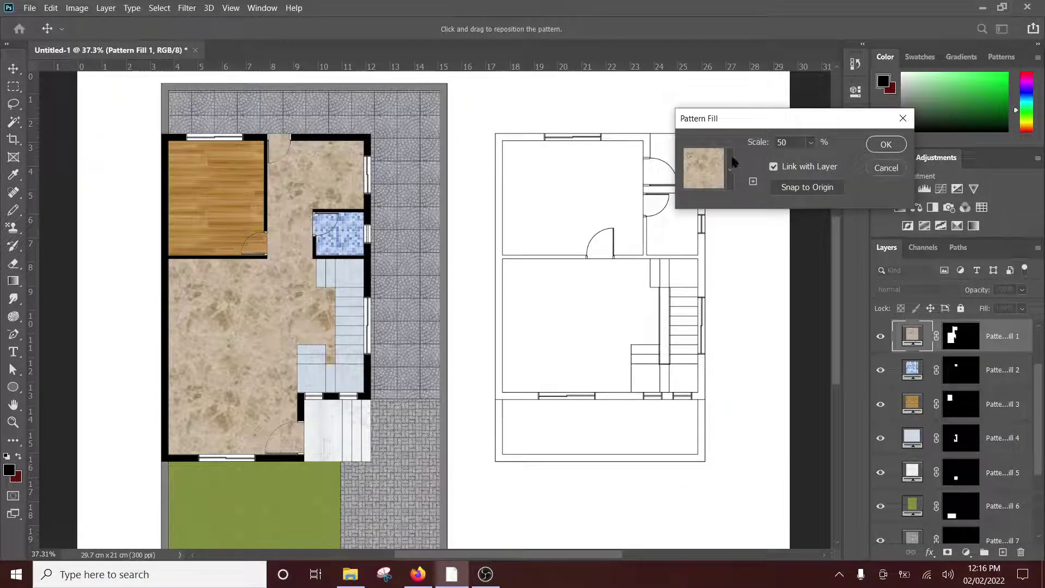
left_click(730, 169)
left_click(707, 220)
scroll(716, 232, "down", 1)
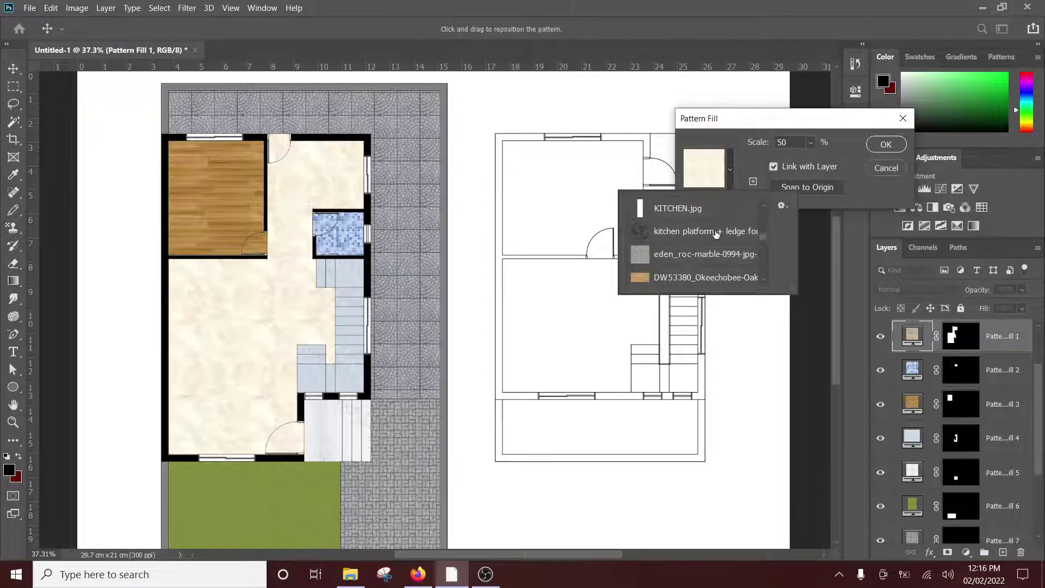
left_click(718, 253)
scroll(717, 254, "down", 2)
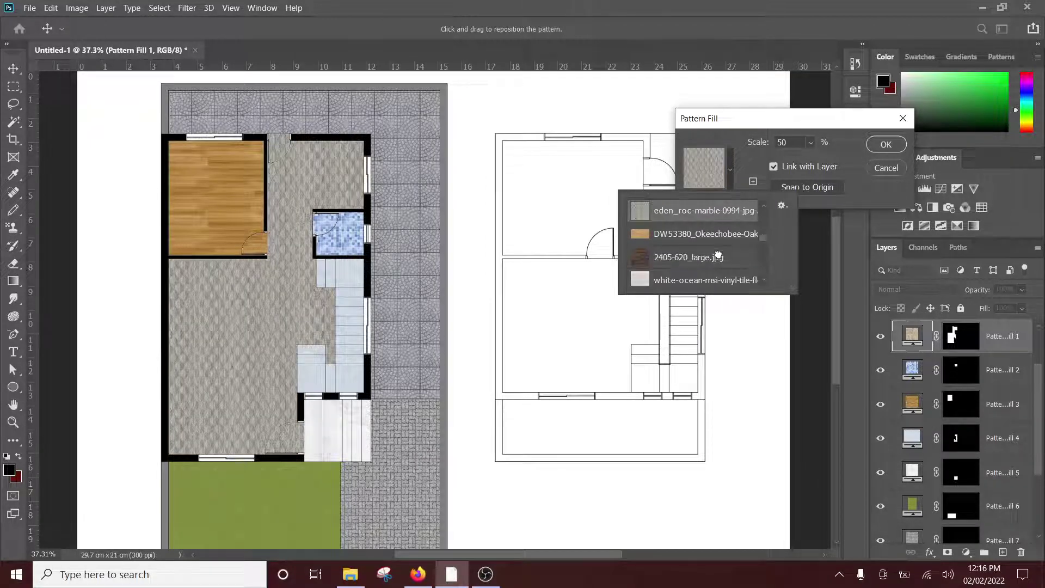
scroll(719, 253, "down", 1)
left_click(718, 255)
scroll(719, 257, "down", 1)
scroll(719, 258, "down", 2)
scroll(720, 257, "down", 1)
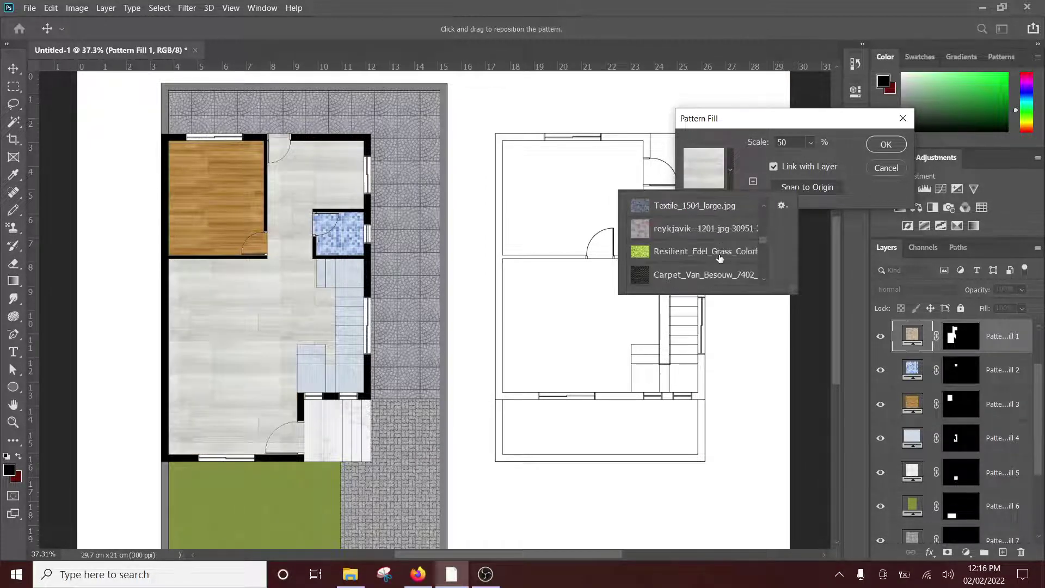
scroll(721, 257, "down", 2)
left_click(721, 252)
scroll(721, 256, "down", 1)
scroll(721, 255, "down", 1)
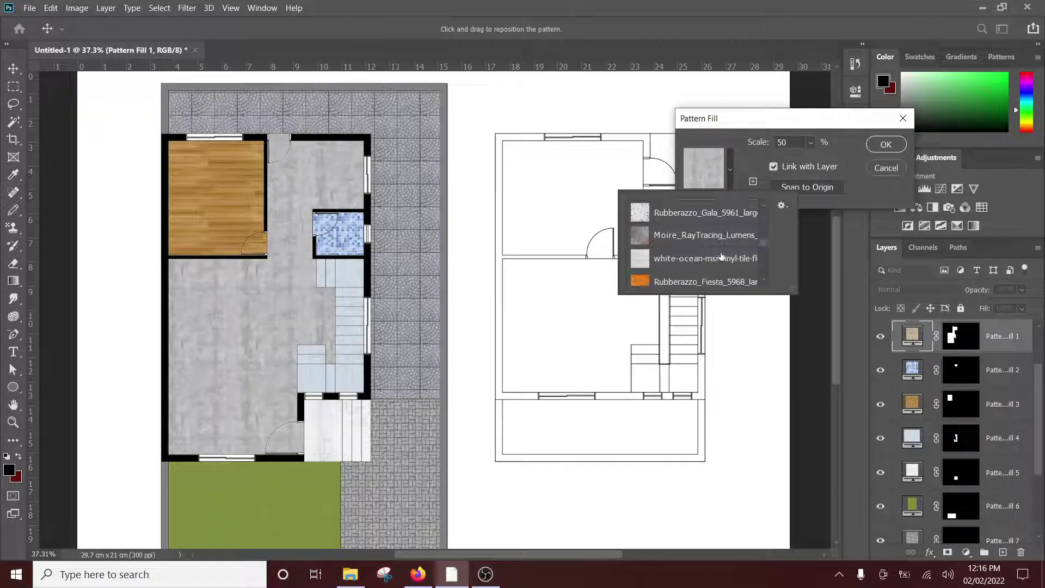
left_click(720, 254)
scroll(720, 255, "down", 1)
scroll(720, 256, "down", 2)
scroll(721, 256, "down", 1)
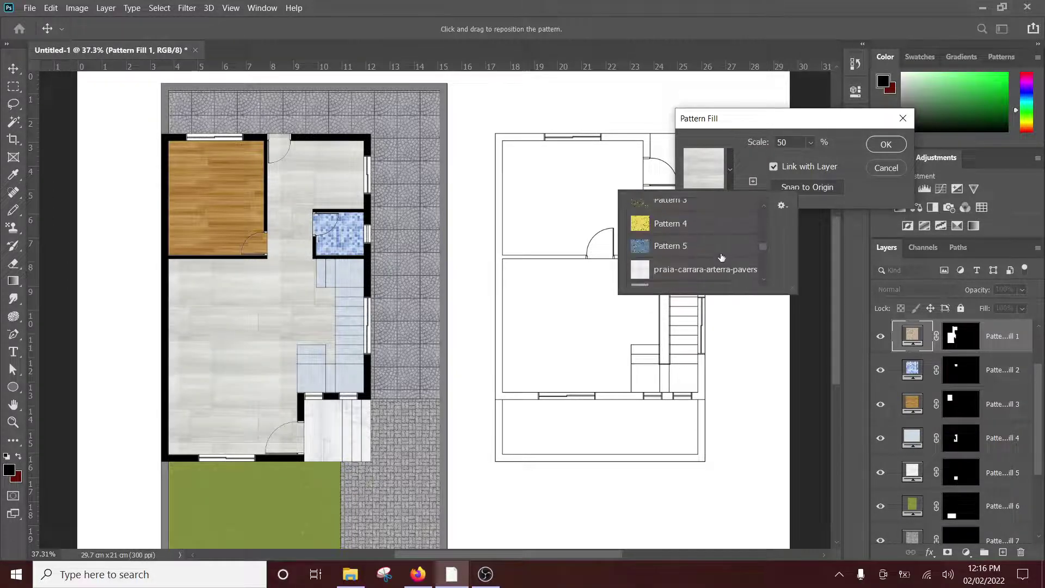
scroll(722, 257, "down", 1)
left_click(720, 254)
Try grey, speckled and Sand4_S textures, then settle on Alley_beige-300x300.jpg
scroll(721, 256, "down", 2)
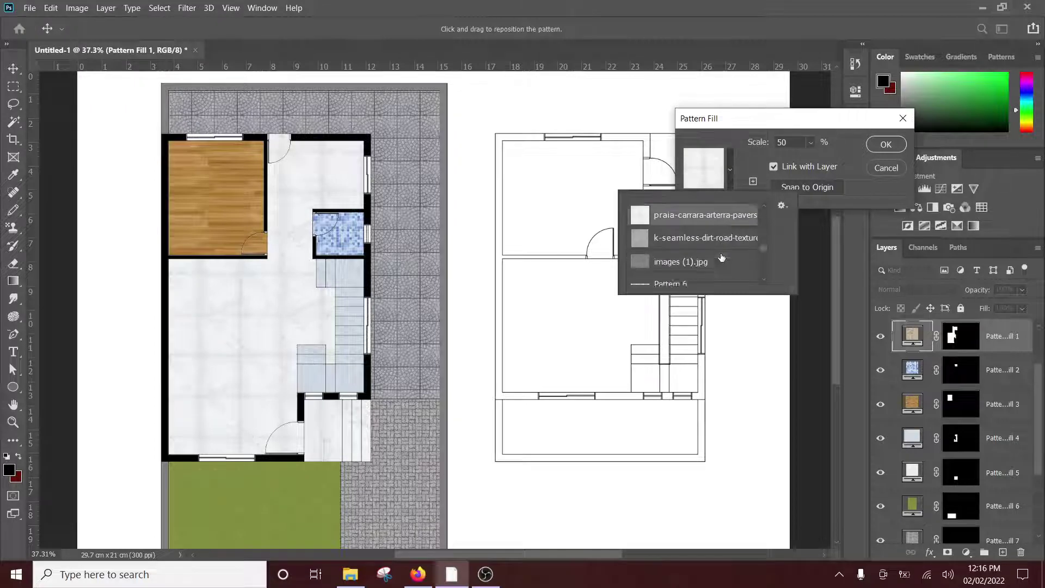
scroll(721, 256, "down", 2)
scroll(721, 256, "down", 2)
left_click(723, 232)
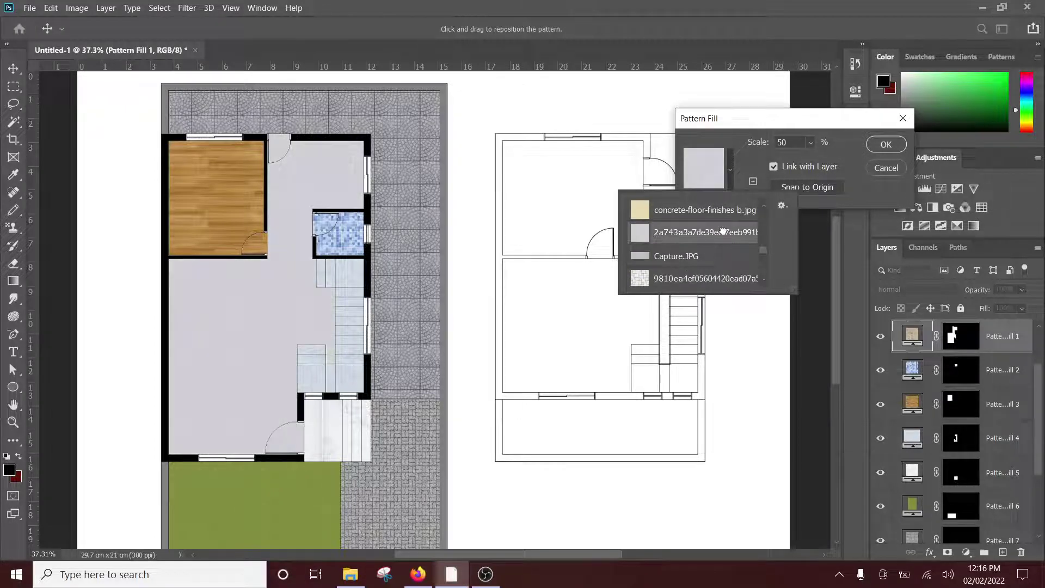
scroll(723, 232, "down", 2)
left_click(720, 225)
left_click(711, 266)
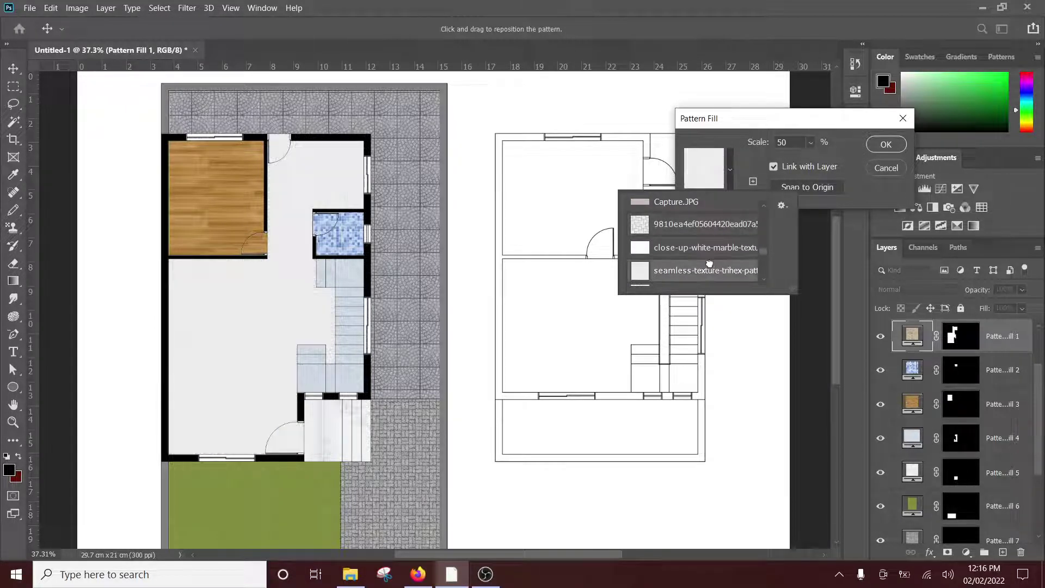
scroll(710, 266, "down", 1)
scroll(719, 256, "down", 1)
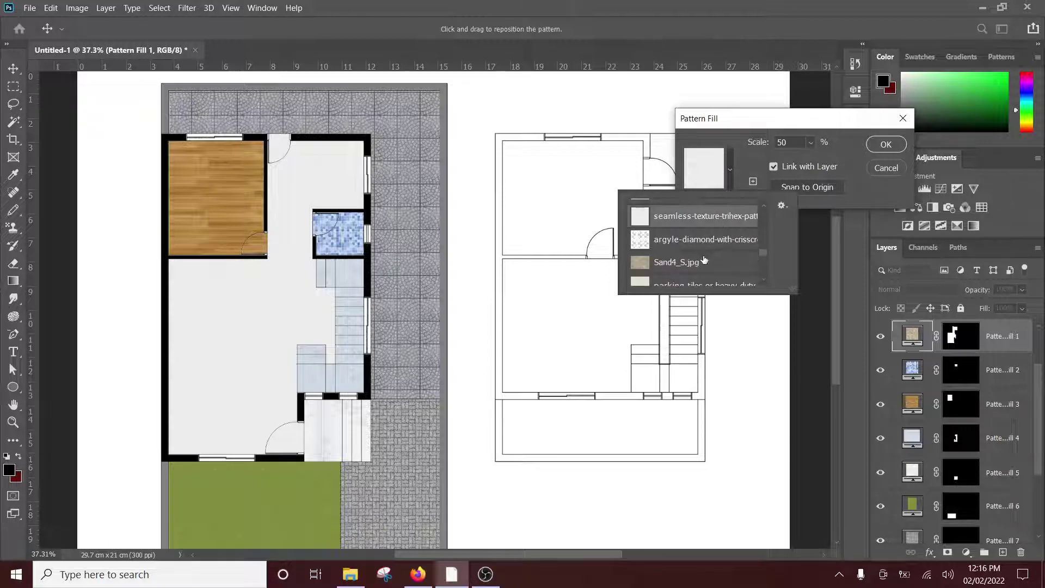
left_click(704, 260)
scroll(704, 260, "down", 1)
scroll(704, 261, "down", 2)
left_click(711, 240)
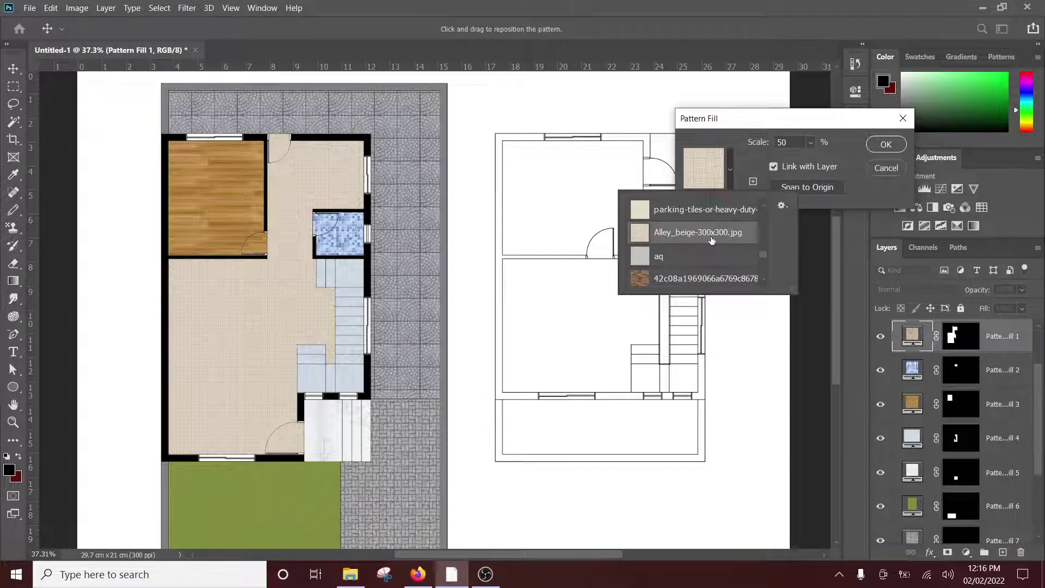
scroll(712, 240, "down", 2)
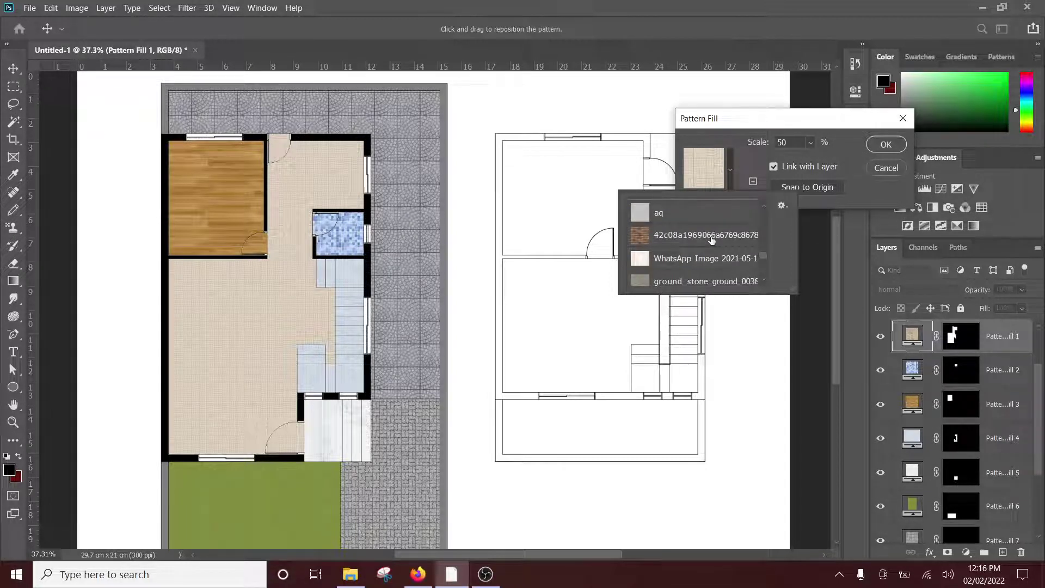
left_click(871, 147)
Make Color Fill 1 active, cancel the Ctrl+O Open dialog, and bring File Explorer forward
scroll(436, 303, "down", 2)
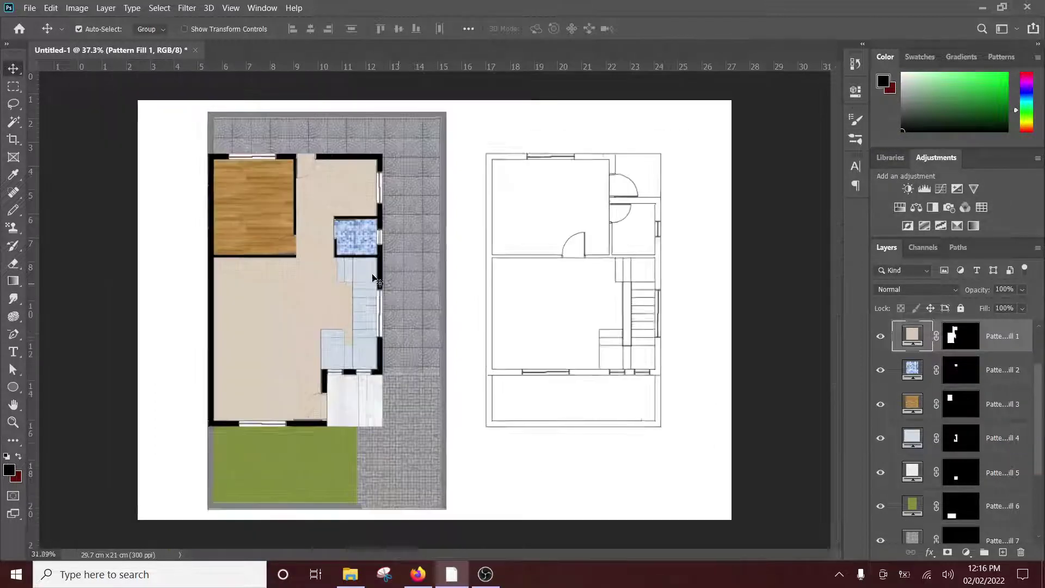
scroll(984, 406, "up", 2)
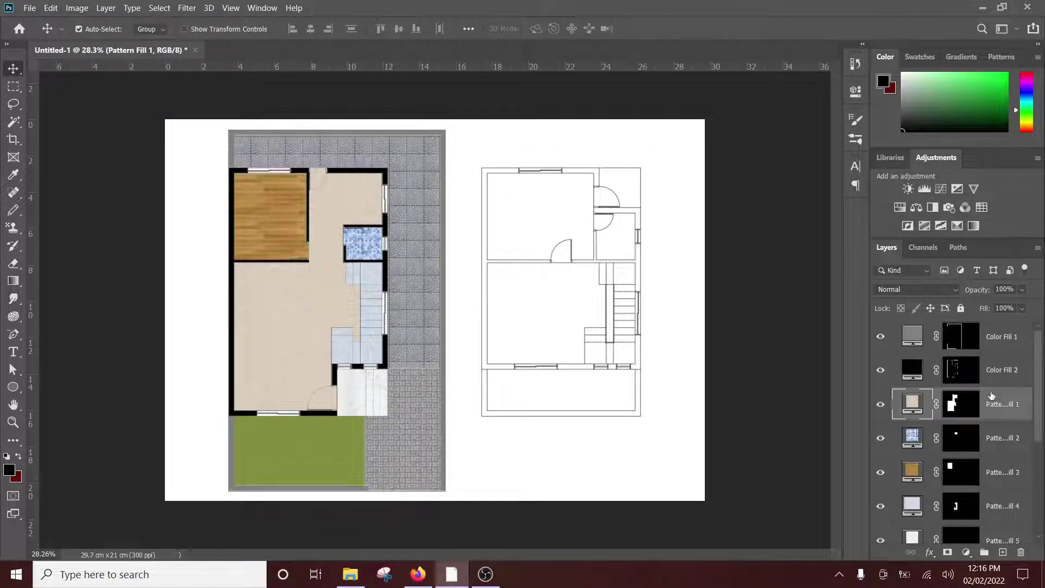
left_click(1008, 347)
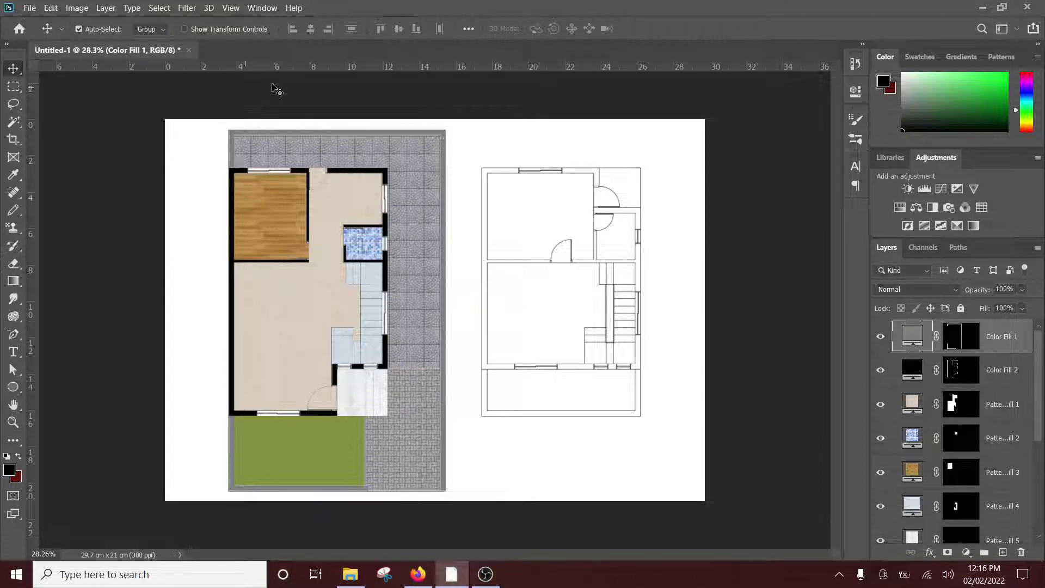
key("ctrl+o")
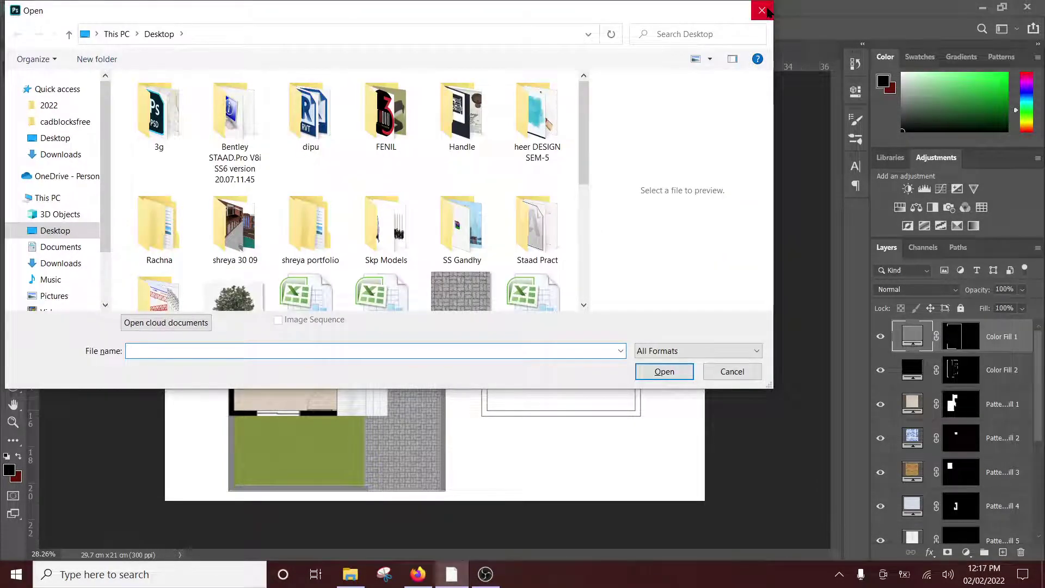
left_click(762, 10)
left_click(361, 577)
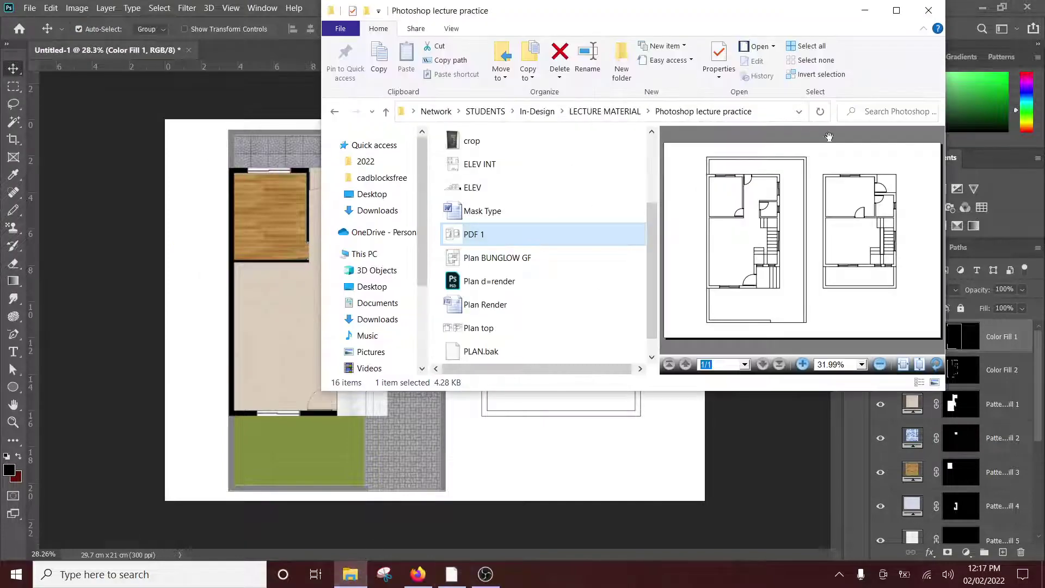
Search Google Images for 'sofa top view' and preview a couple of sofa images
left_click(417, 574)
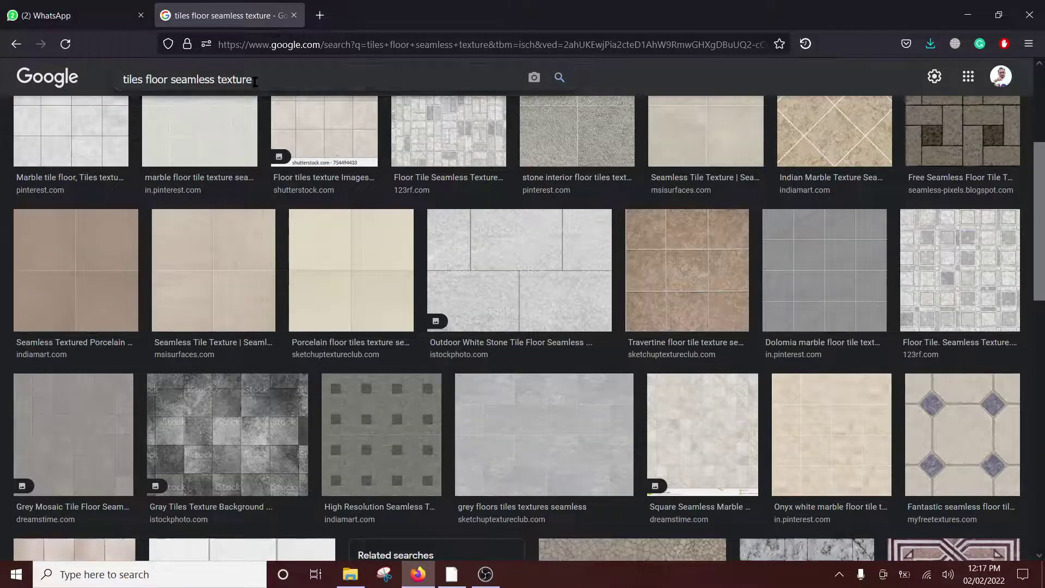
triple_click(260, 78)
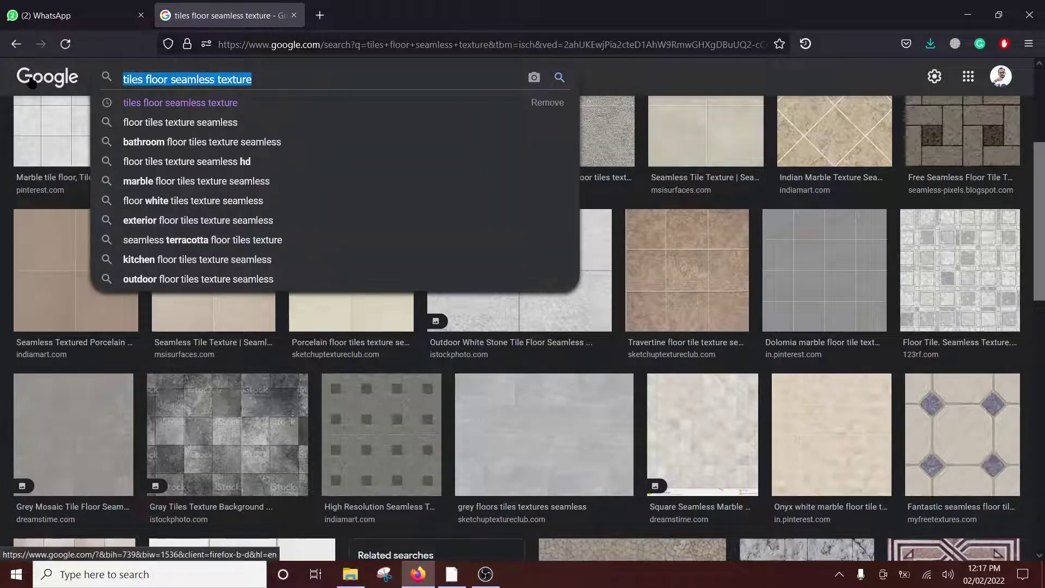
type("sofa to")
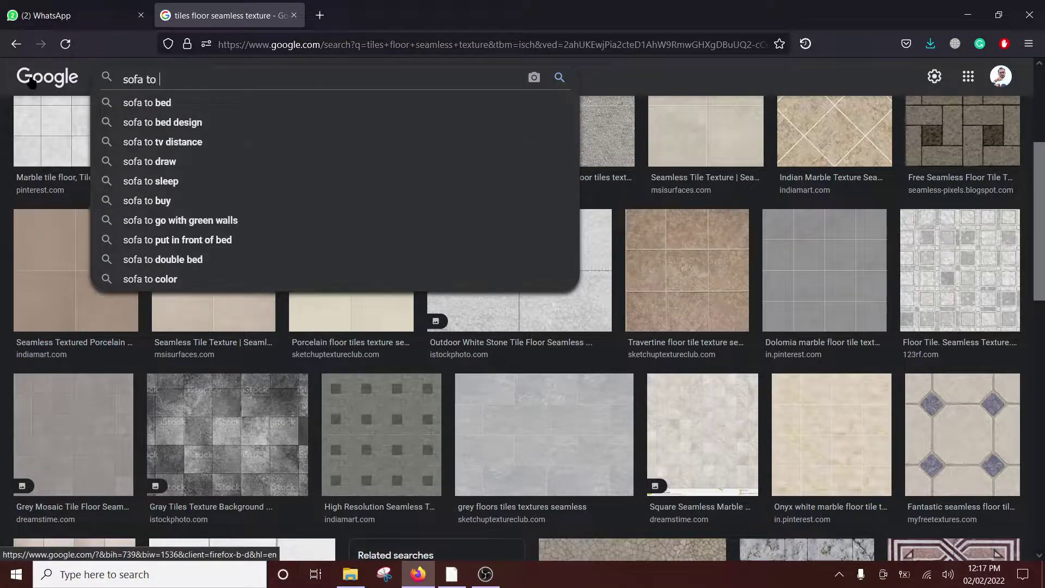
key("BackSpace")
key("Down")
key("Return")
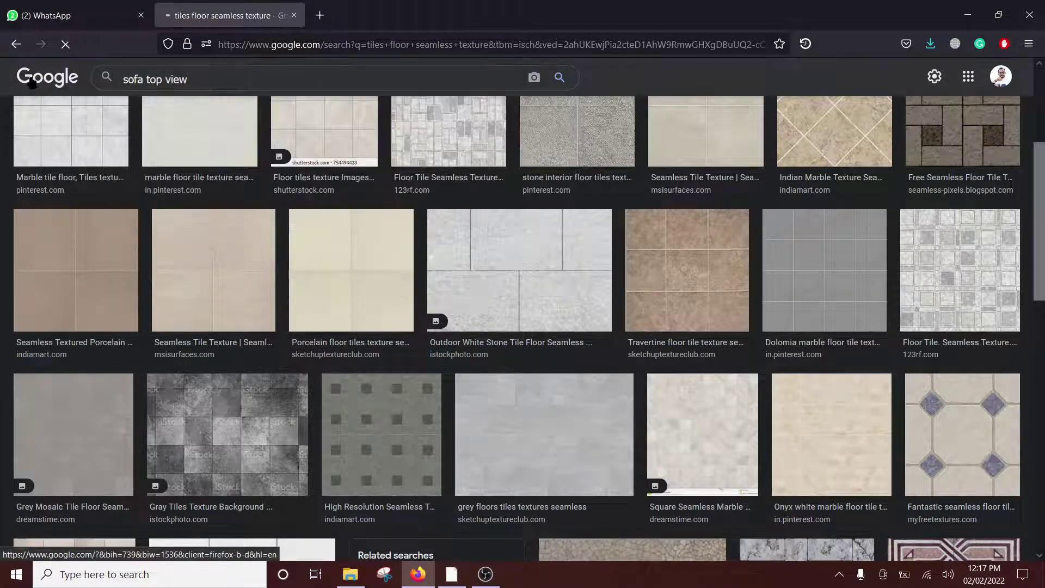
scroll(501, 191, "down", 2)
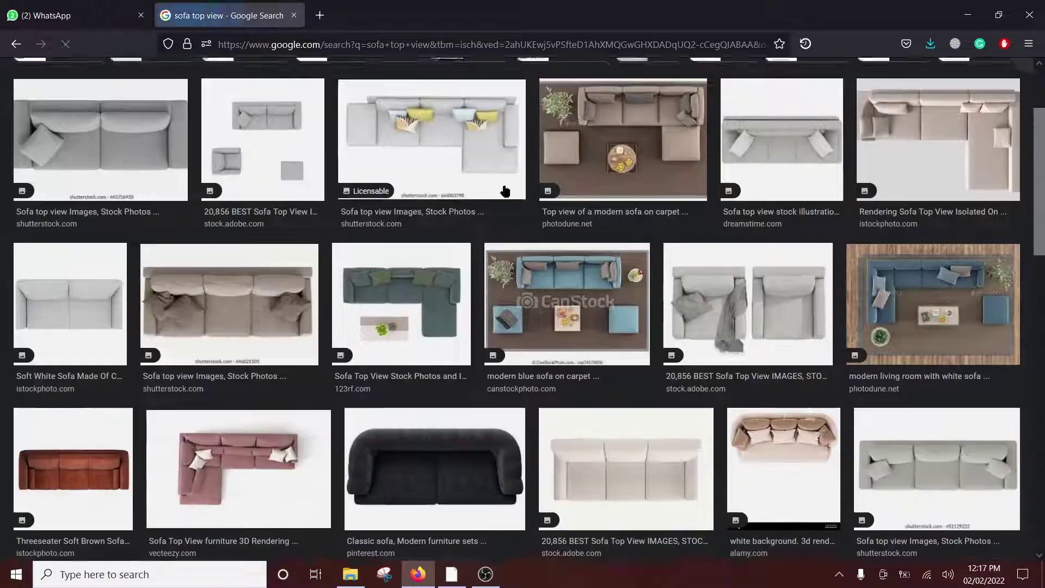
scroll(536, 215, "up", 2)
mouse_move(262, 139)
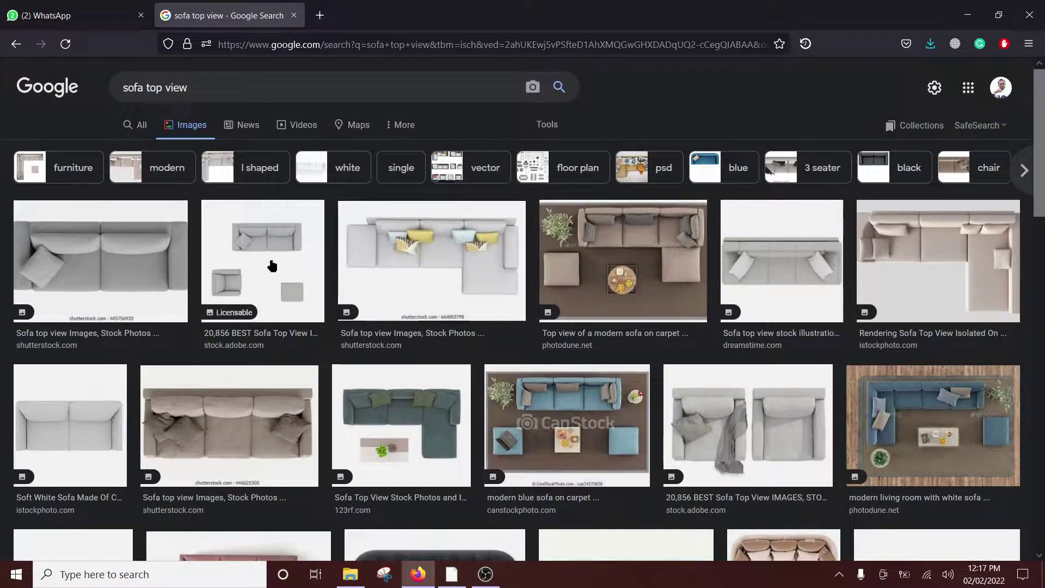
left_click(266, 267)
scroll(707, 163, "down", 5)
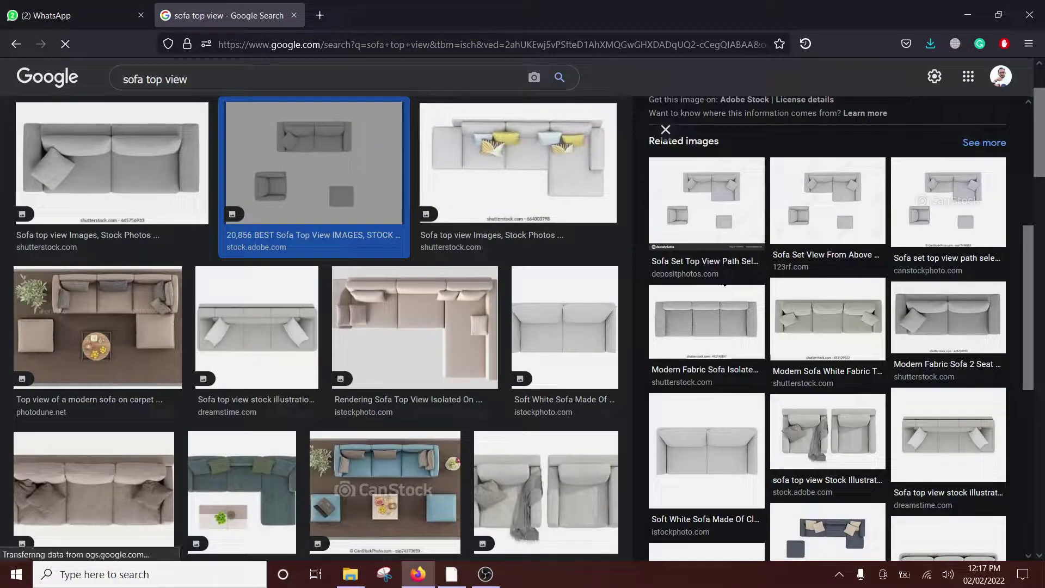
left_click(725, 306)
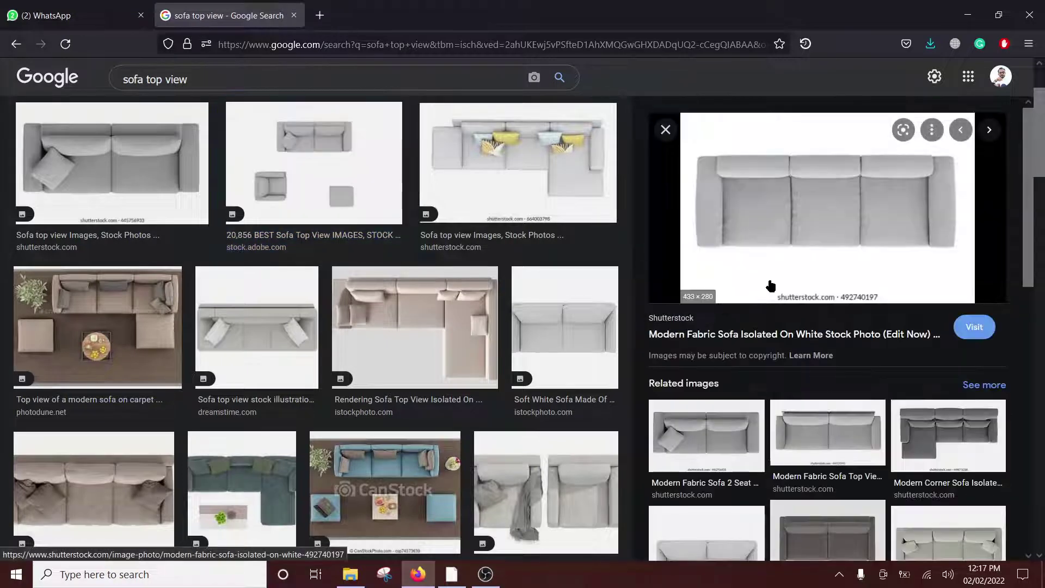
scroll(556, 342, "down", 3)
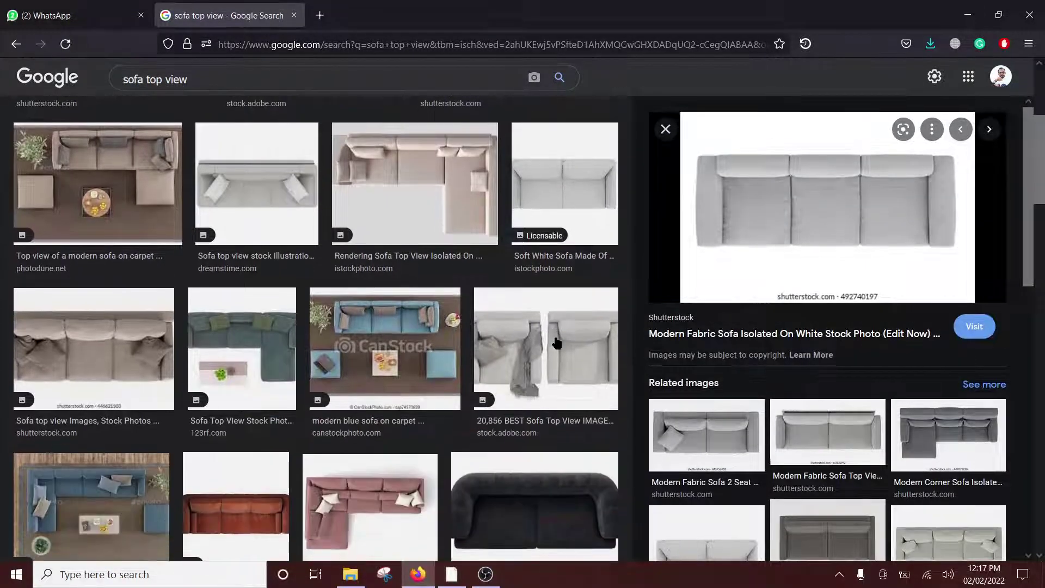
scroll(556, 342, "up", 5)
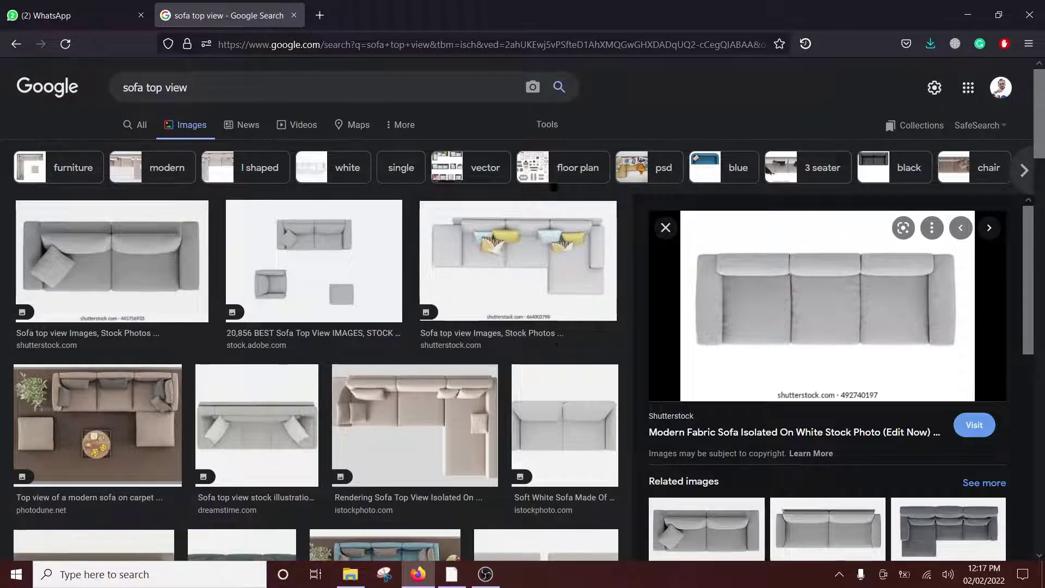
Change the query to 'tree top view', browse the results, then minimise the browser
double_click(133, 88)
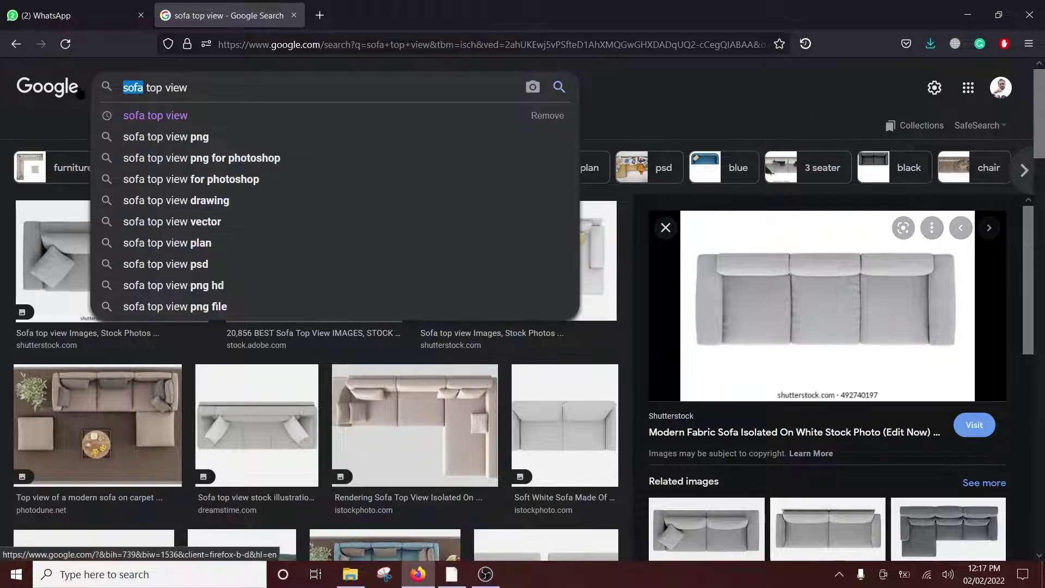
type("tree")
key("Return")
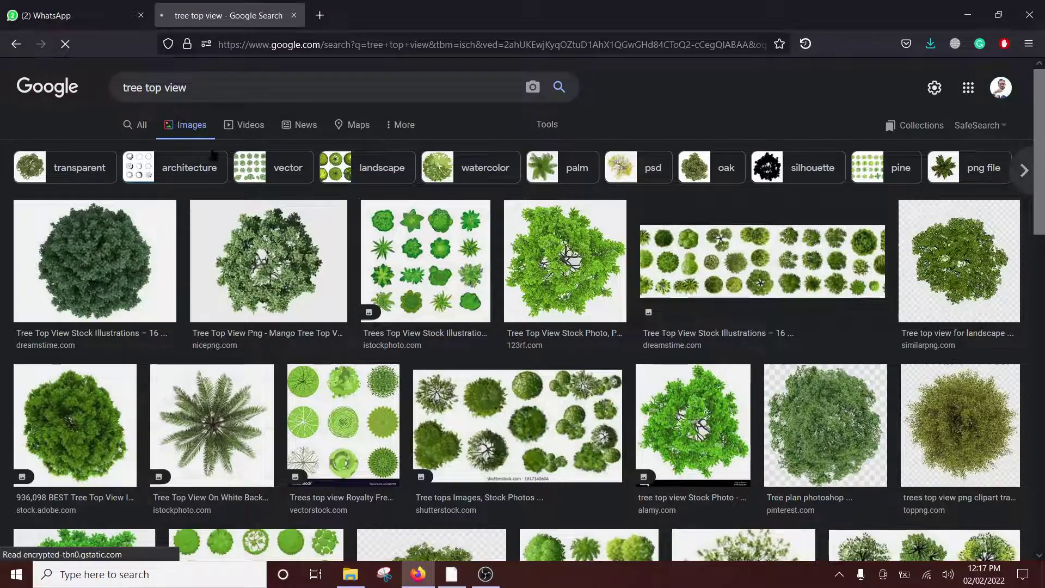
scroll(215, 158, "down", 3)
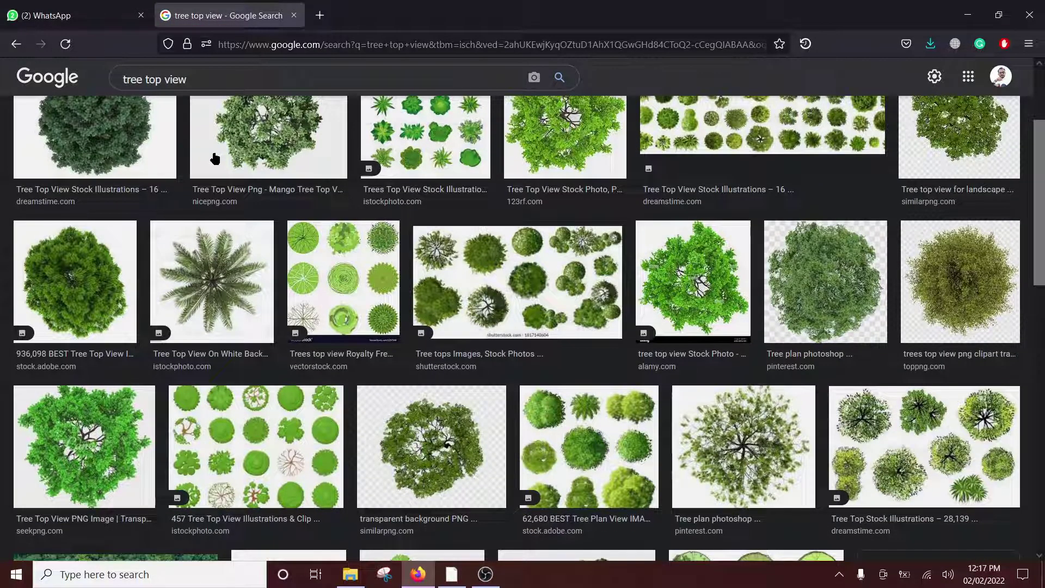
scroll(503, 270, "up", 3)
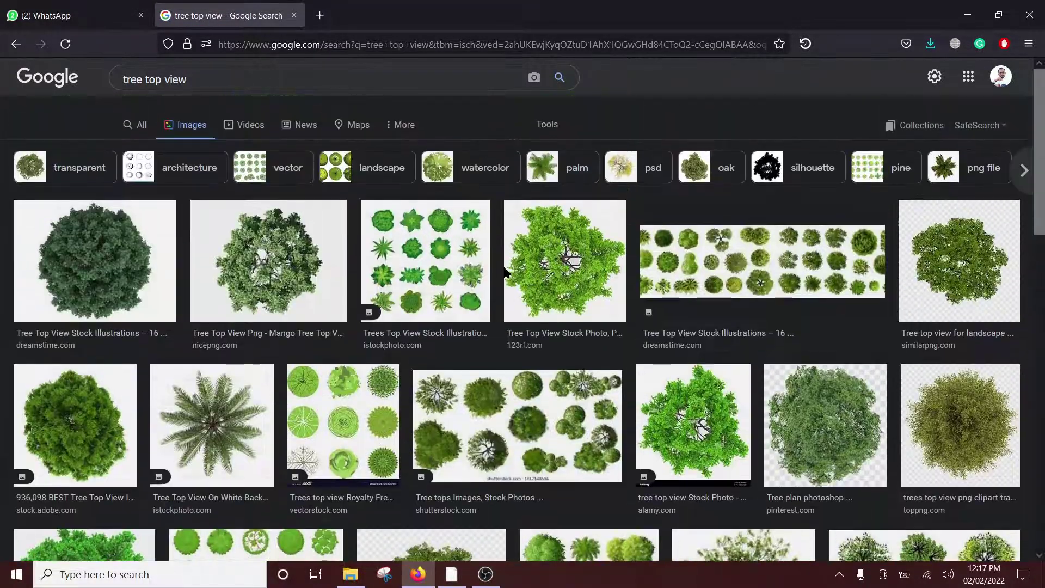
left_click(967, 14)
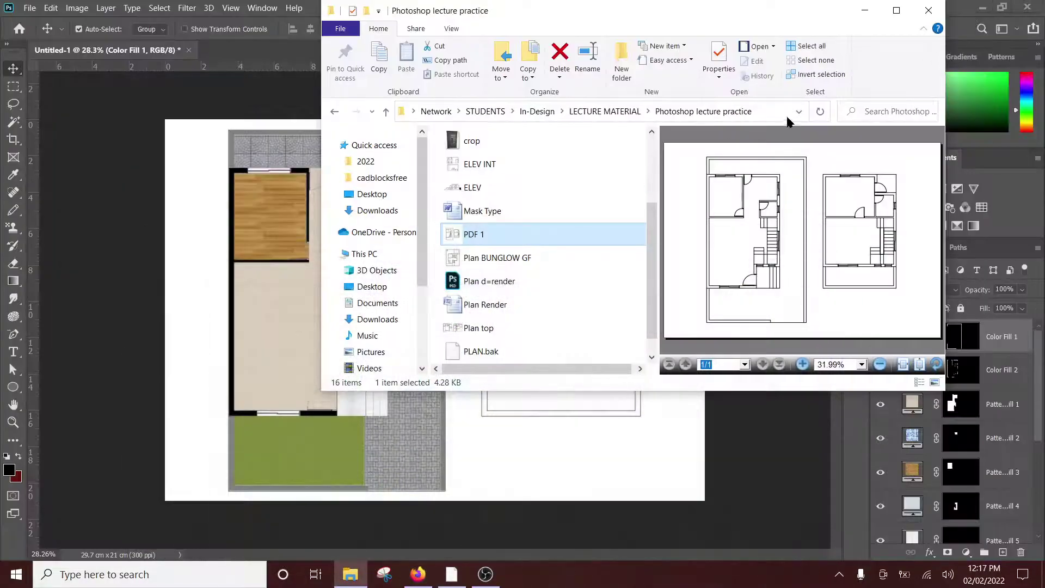
Navigate via LECTURE MATERIAL and Photoshop lecture practice into the Furniture folder
left_click(537, 112)
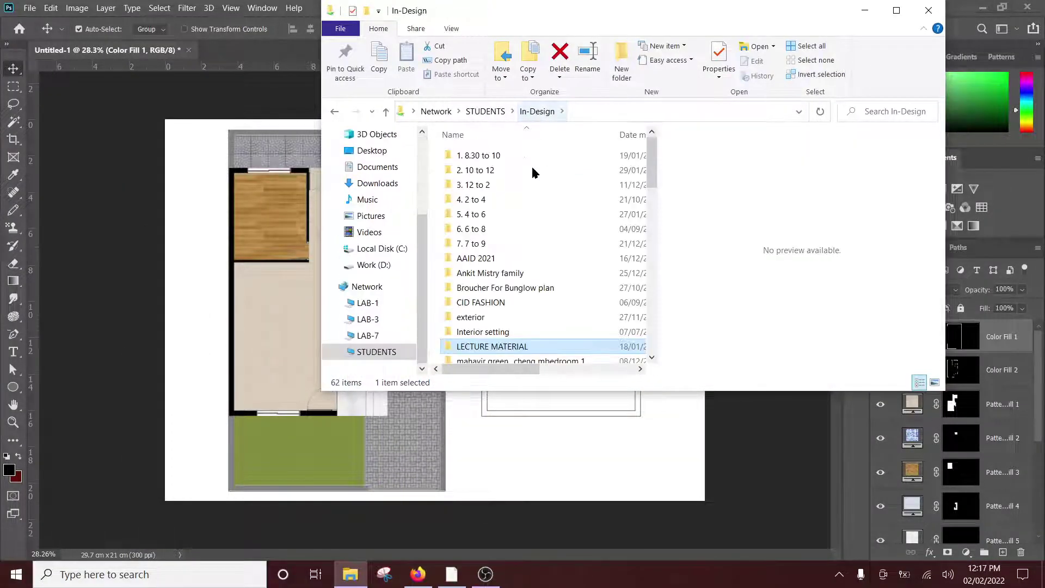
double_click(500, 347)
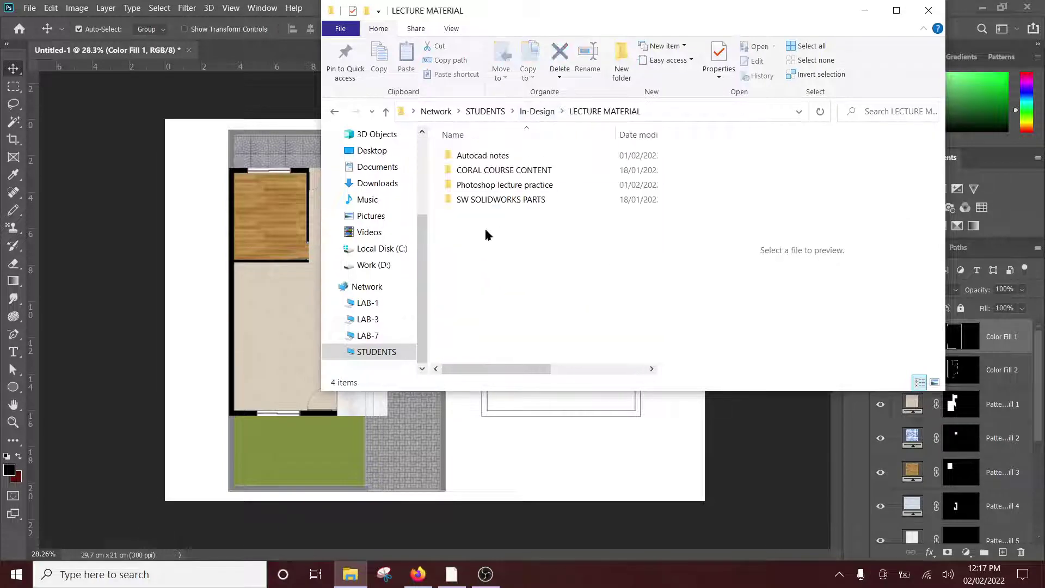
double_click(498, 182)
double_click(504, 165)
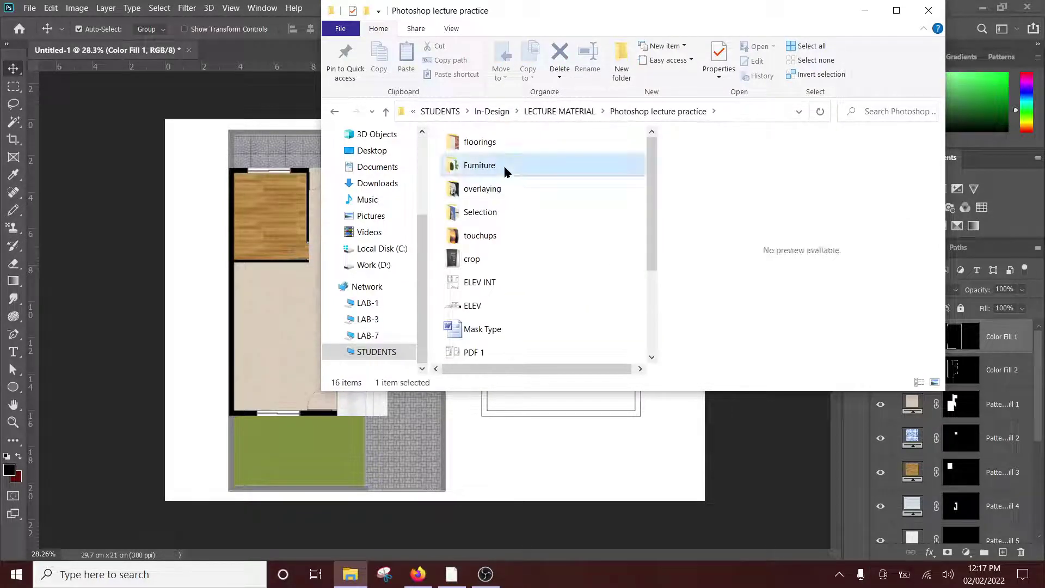
scroll(492, 263, "up", 3, "ctrl")
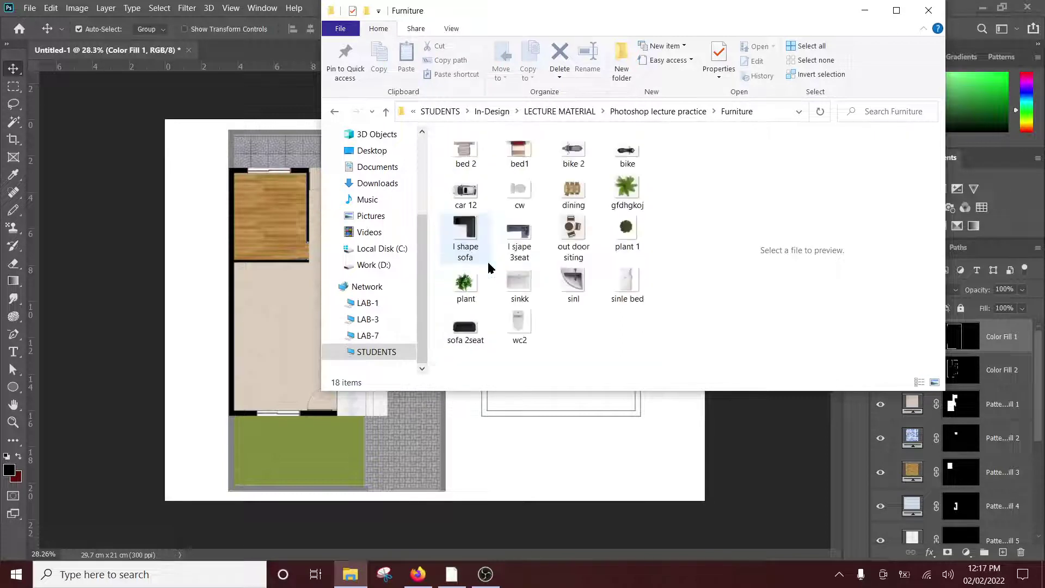
scroll(495, 259, "up", 1, "ctrl")
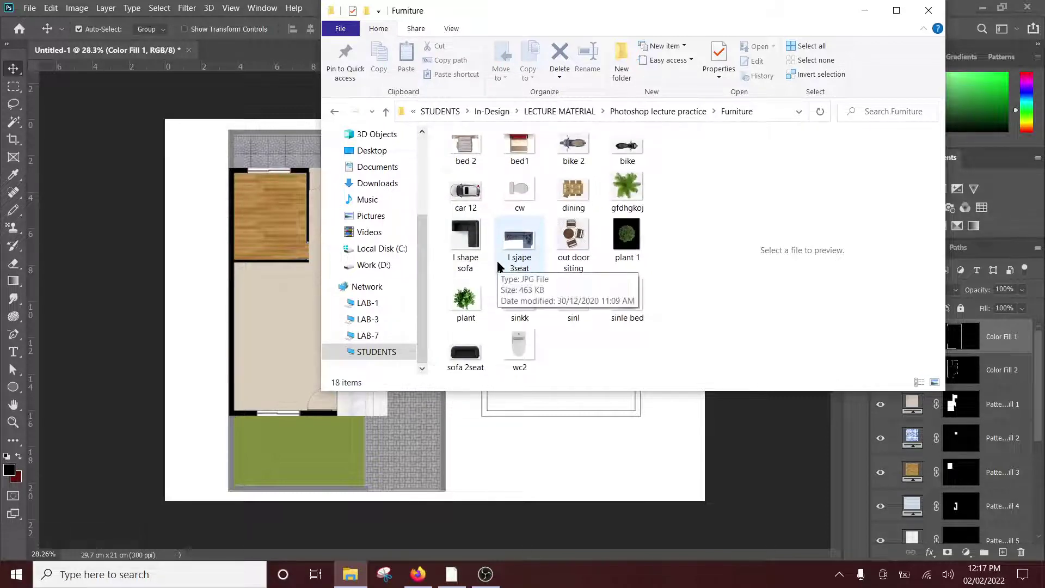
Select bed 2, bike, dining, cw and l shape sofa and drag them into Photoshop
left_click(473, 159)
left_click(626, 146, "ctrl")
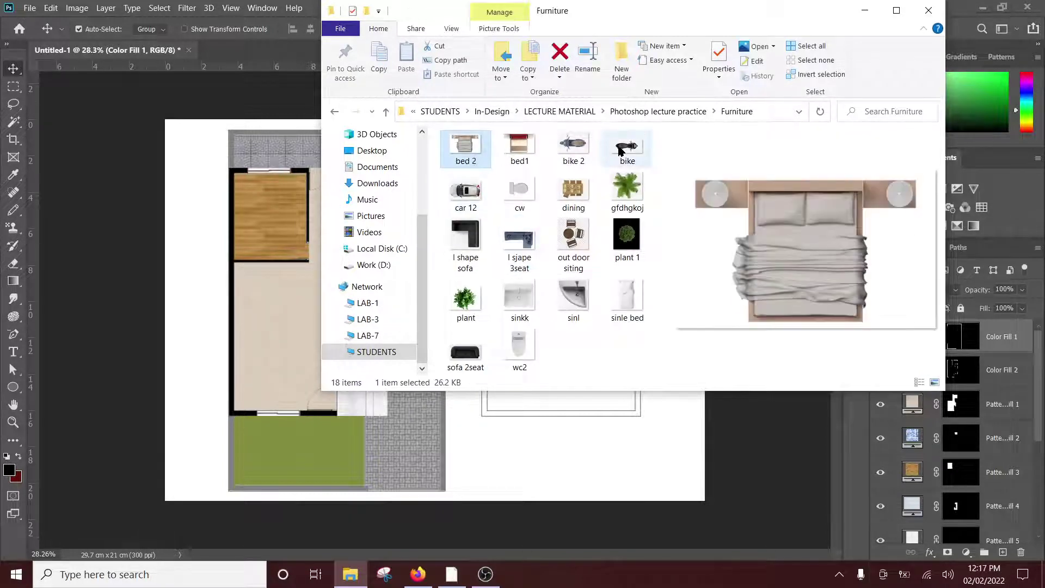
left_click(571, 202, "ctrl")
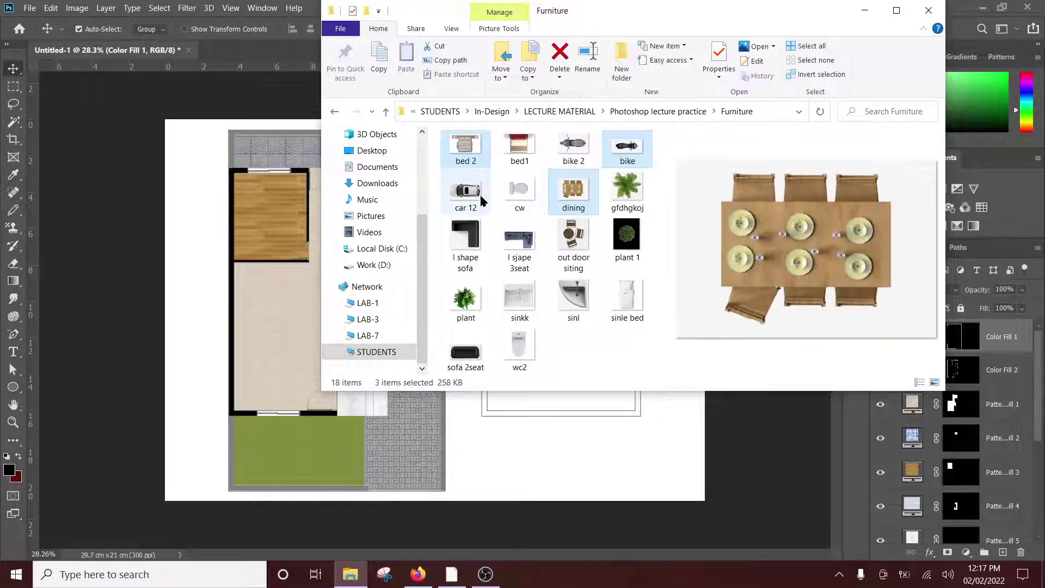
left_click(520, 191, "ctrl")
left_click(463, 248, "ctrl")
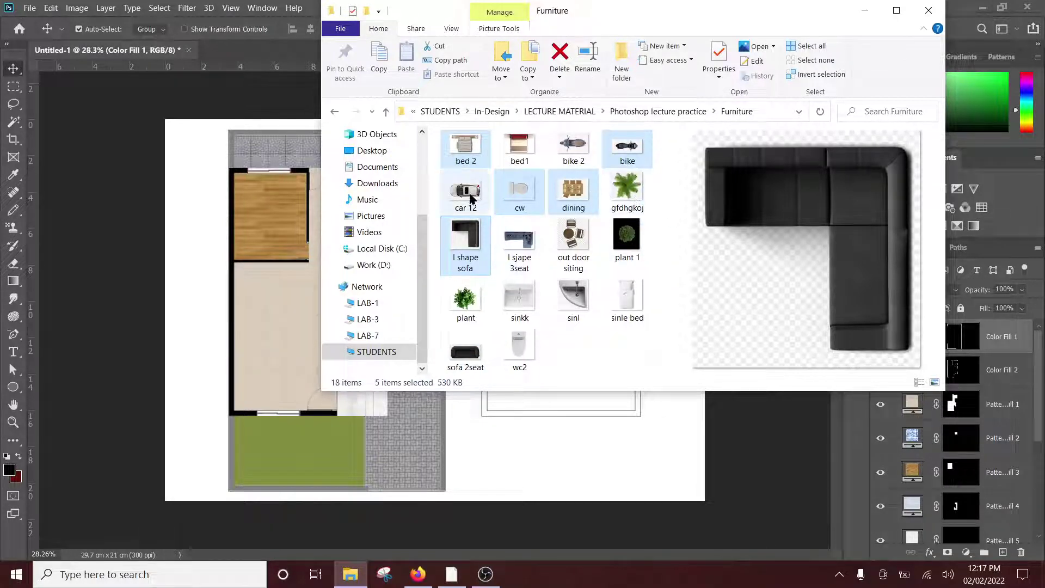
left_click(486, 197, "ctrl")
left_click(485, 196, "ctrl")
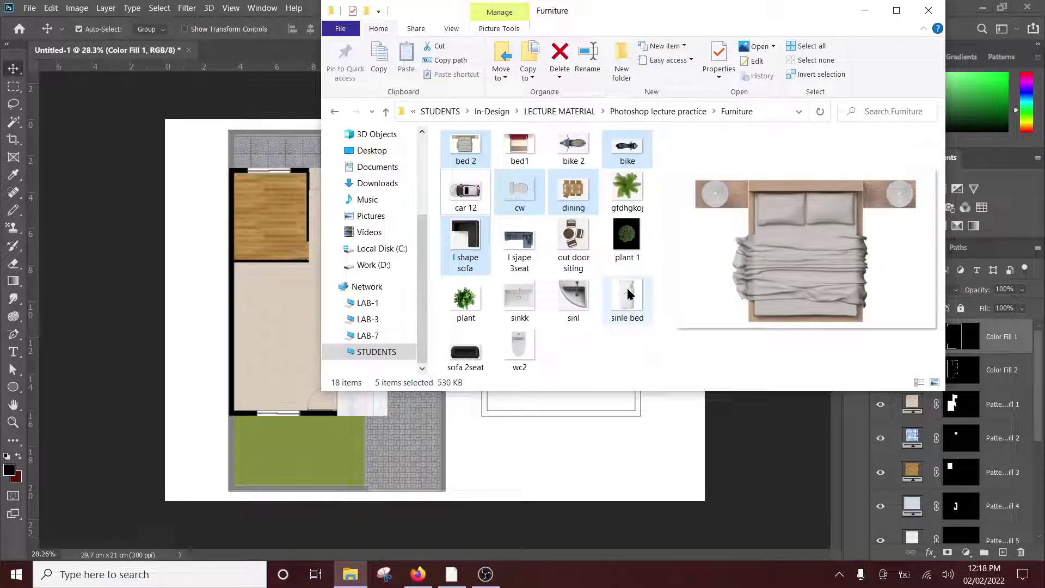
left_click_drag(678, 17, 866, 122)
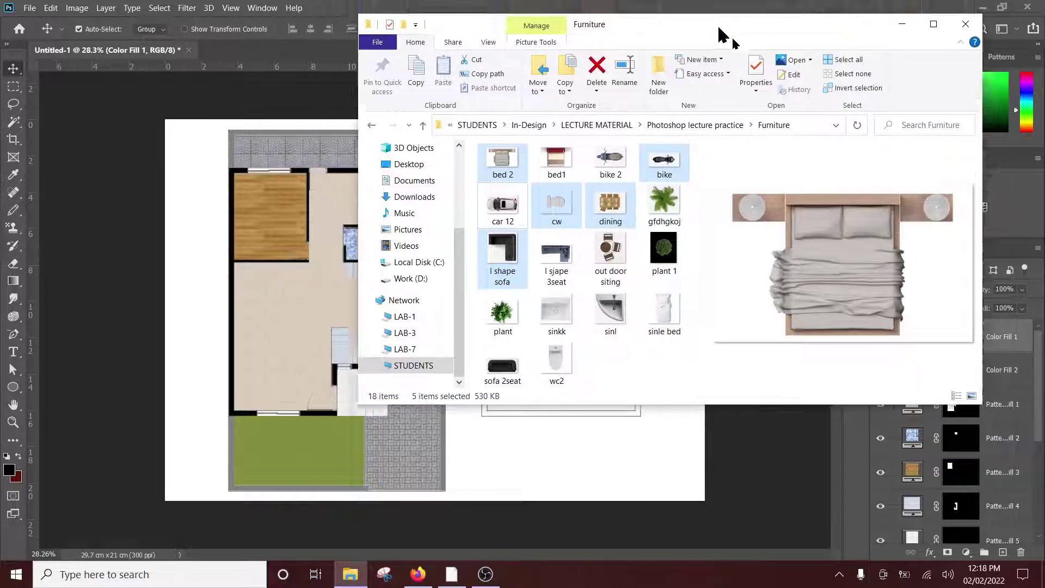
left_click_drag(757, 308, 540, 48)
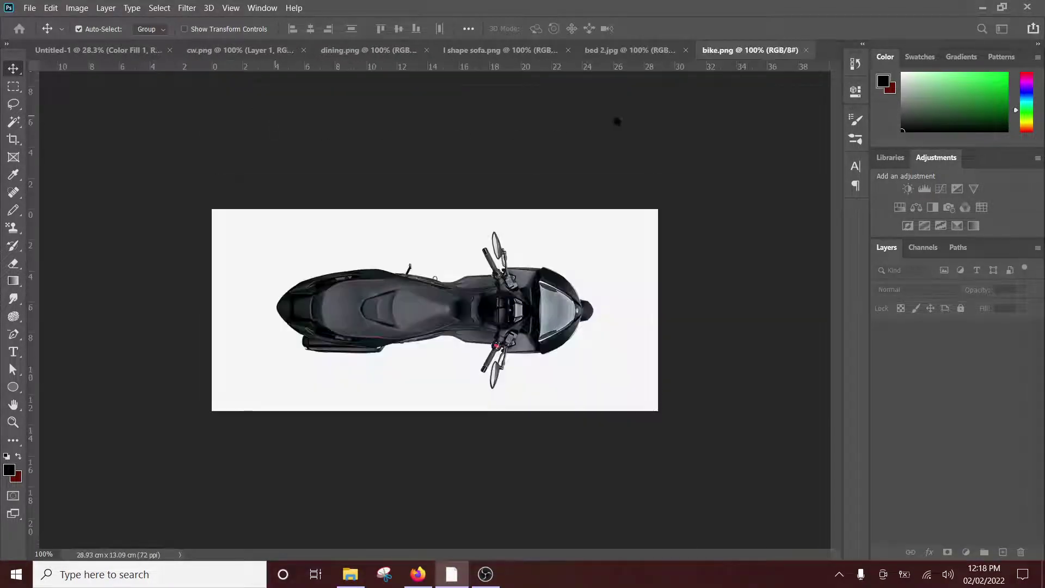
Drag the cw toilet from the cw.png tab onto the Untitled-1 floor plan as Layer 1
left_click(240, 50)
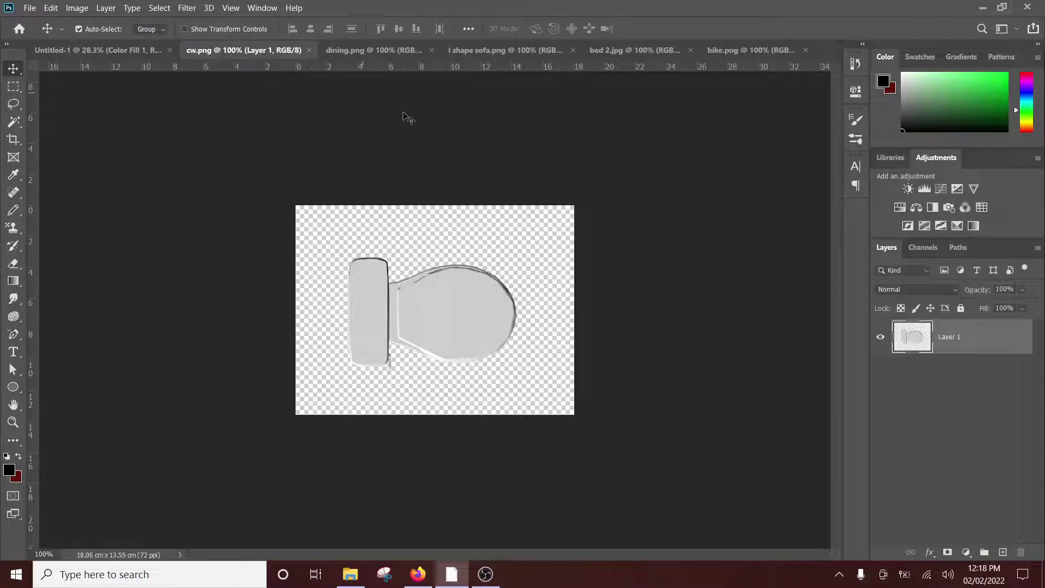
left_click_drag(475, 289, 517, 279)
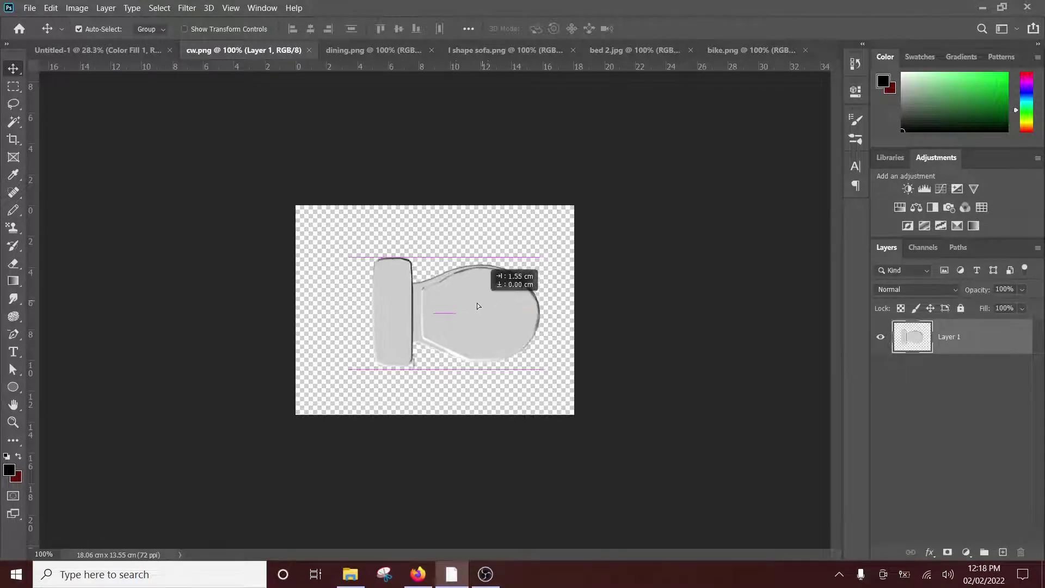
scroll(543, 275, "down", 2)
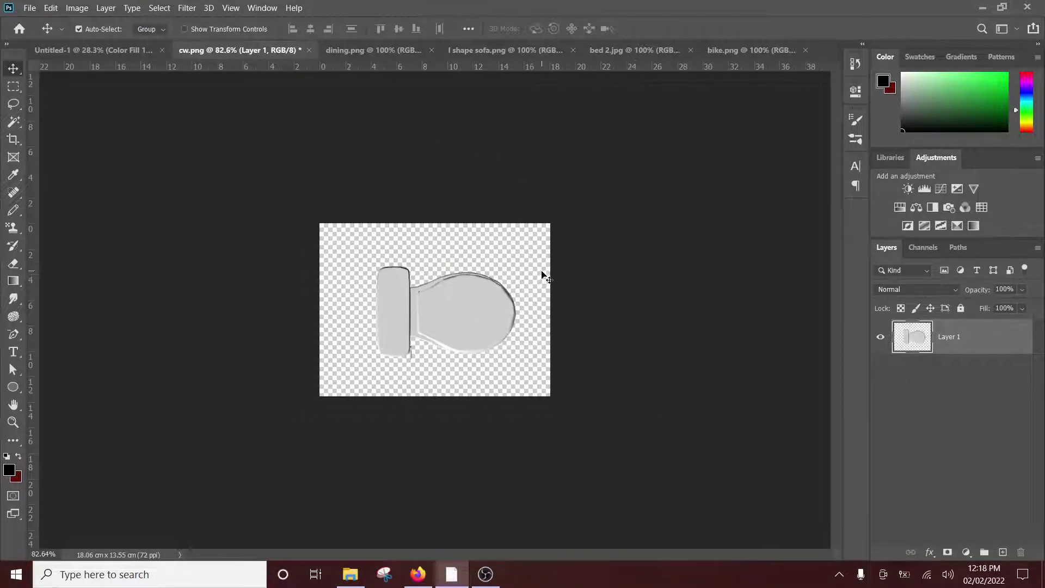
scroll(440, 279, "up", 2)
left_click_drag(449, 303, 137, 47)
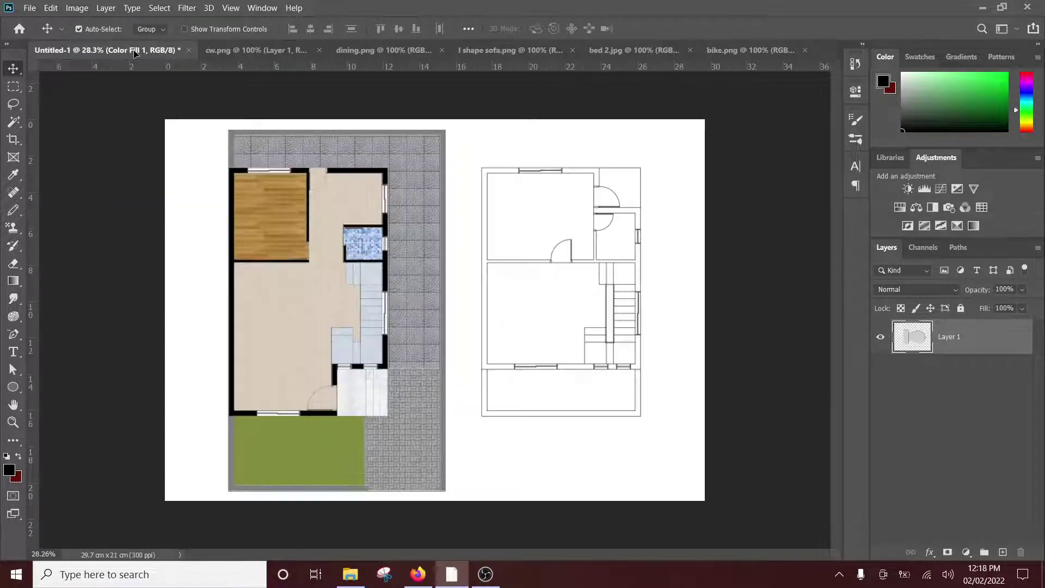
mouse_move(138, 48)
left_mouse_down()
mouse_move(355, 219)
mouse_move(375, 256)
left_mouse_up()
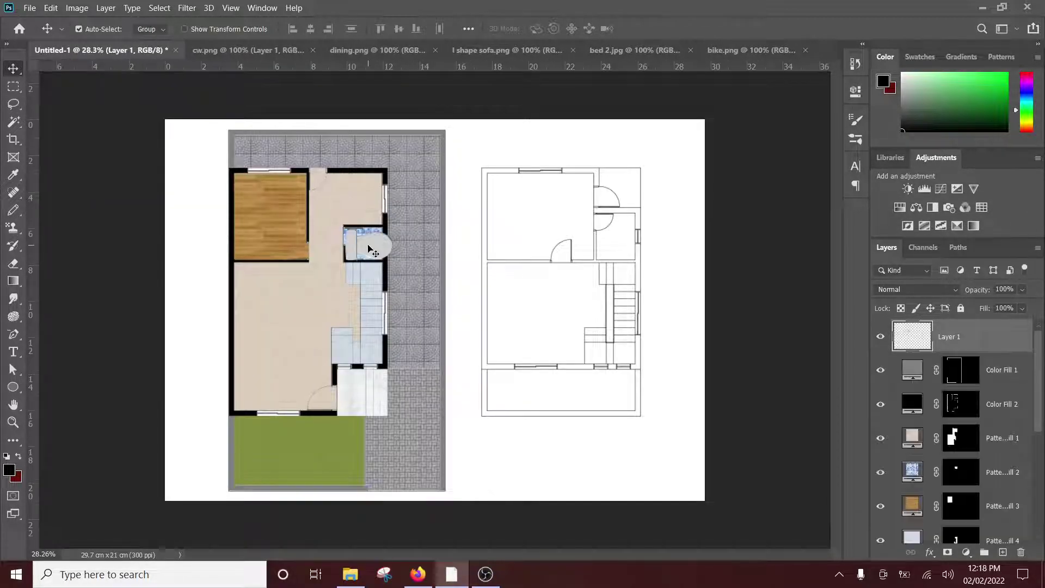
Nudge the toilet into the blue-tiled bathroom
scroll(378, 258, "up", 3)
scroll(378, 258, "up", 2)
mouse_move(964, 337)
left_mouse_down()
mouse_move(966, 454)
mouse_move(991, 323)
left_mouse_up()
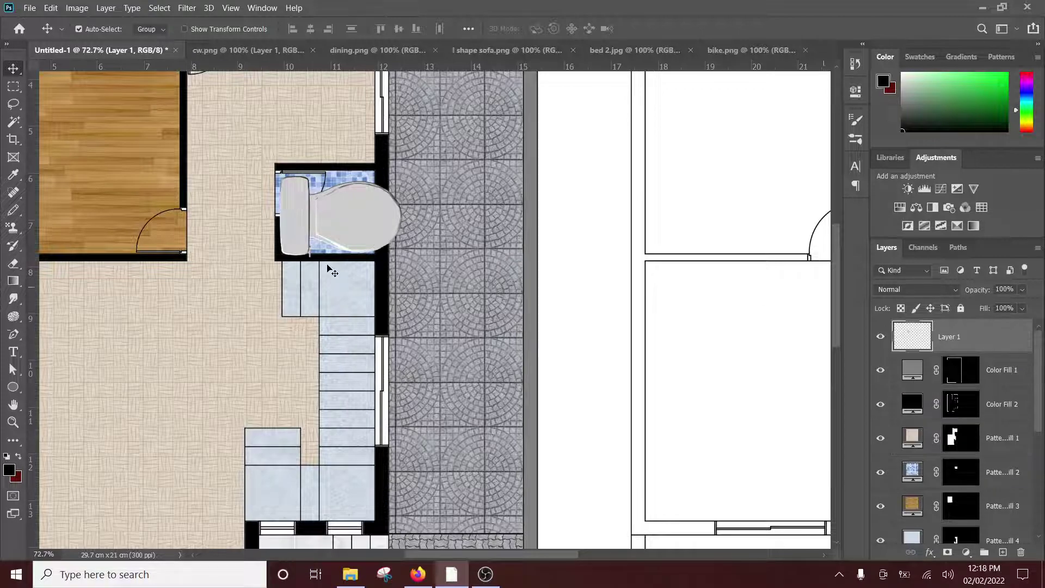
scroll(350, 205, "up", 1)
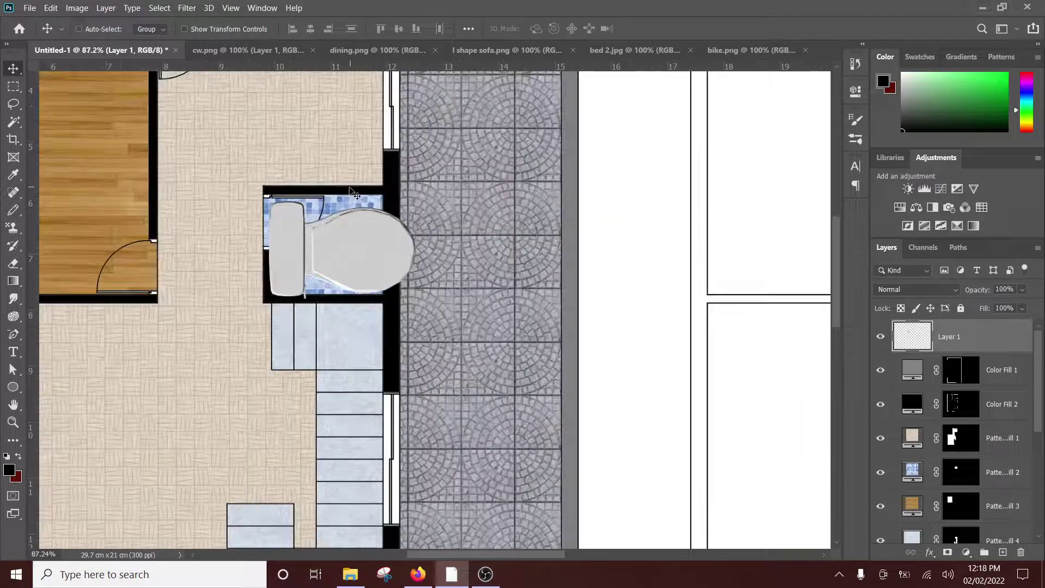
Rotate the toilet 180°, scale it to about 37% against the right wall, and apply
key("ctrl+t")
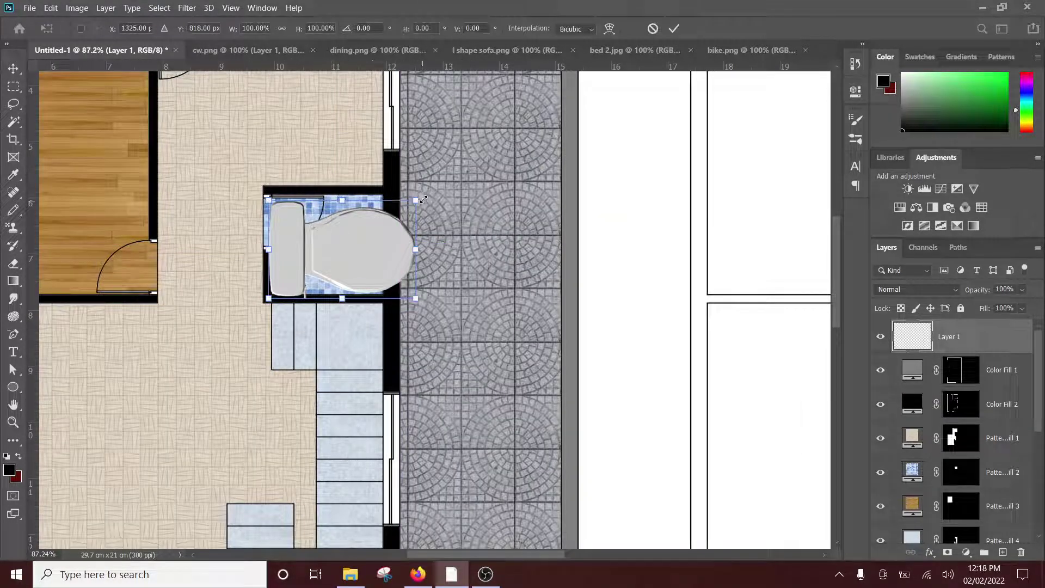
left_click_drag(427, 186, 250, 338)
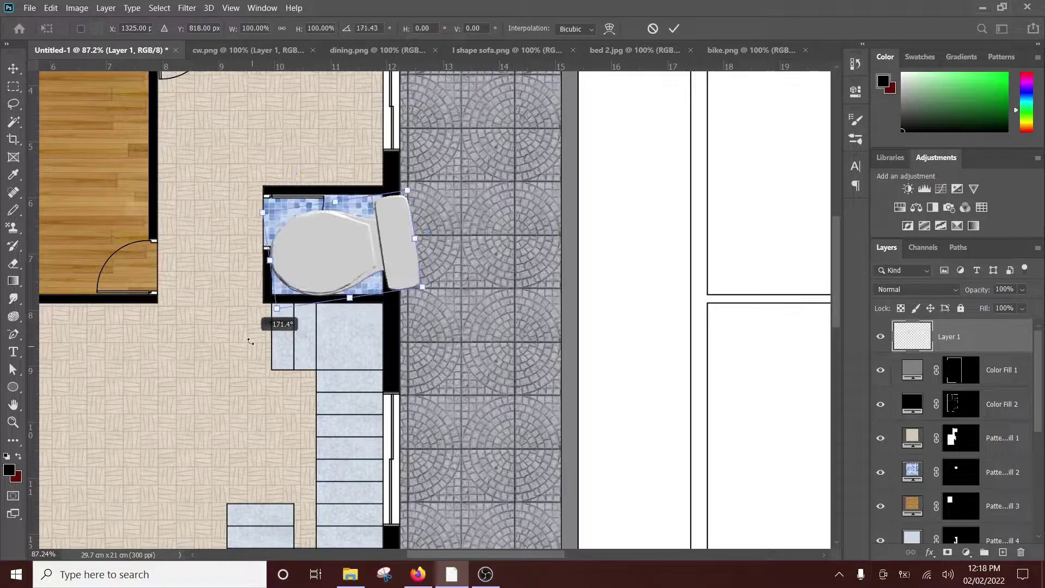
type("1")
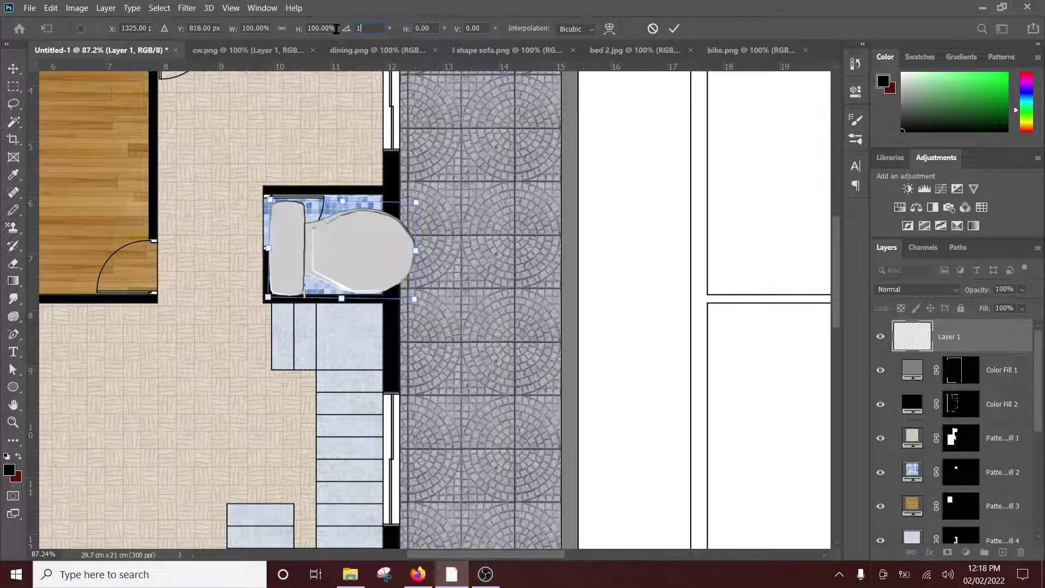
type("80")
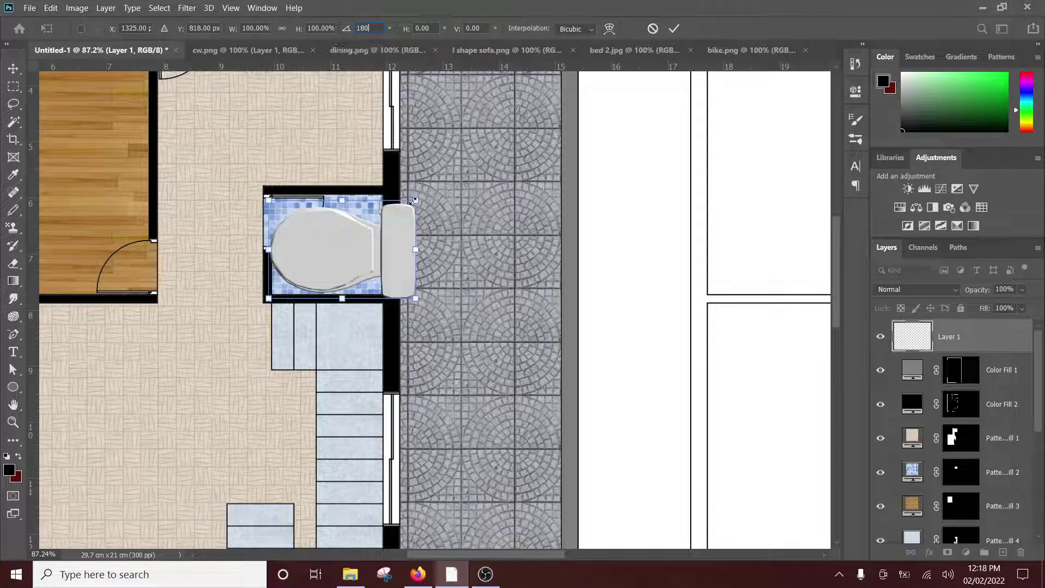
mouse_move(413, 200)
left_mouse_down()
mouse_move(357, 226)
mouse_move(355, 260)
mouse_move(375, 222)
left_mouse_up()
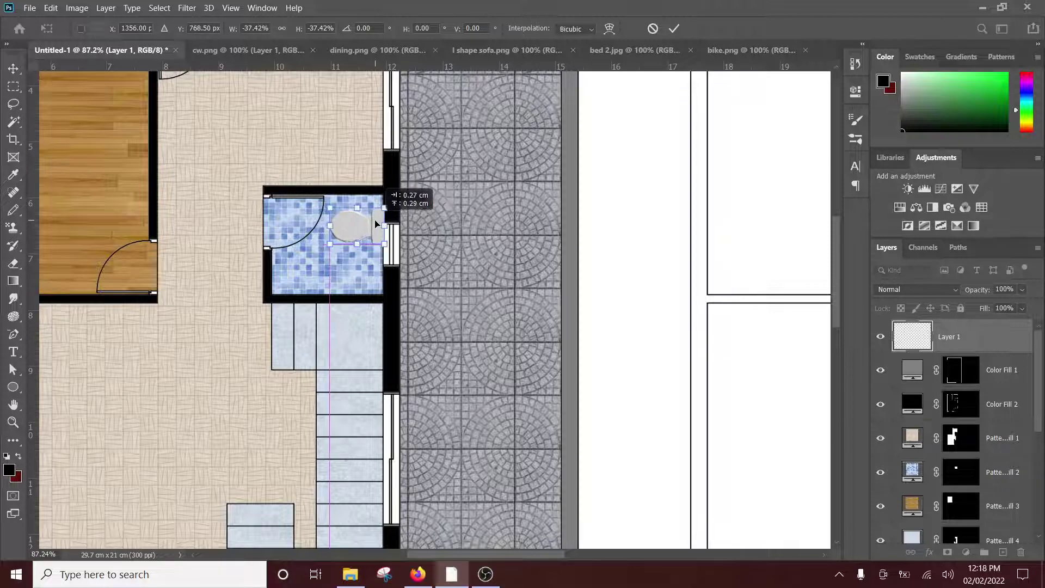
scroll(370, 220, "up", 1)
scroll(371, 220, "up", 1)
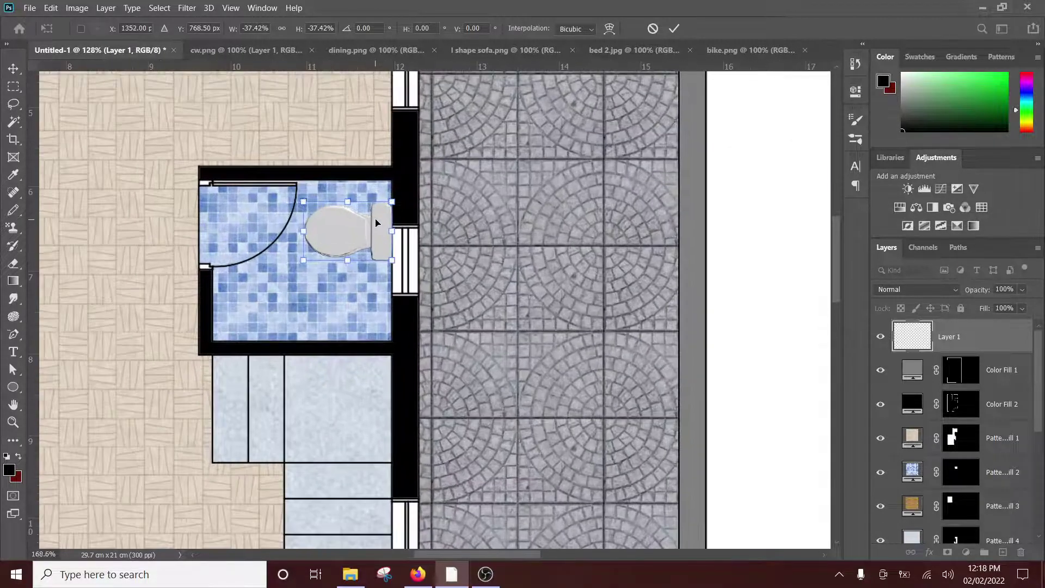
scroll(370, 220, "up", 2)
left_click(673, 28)
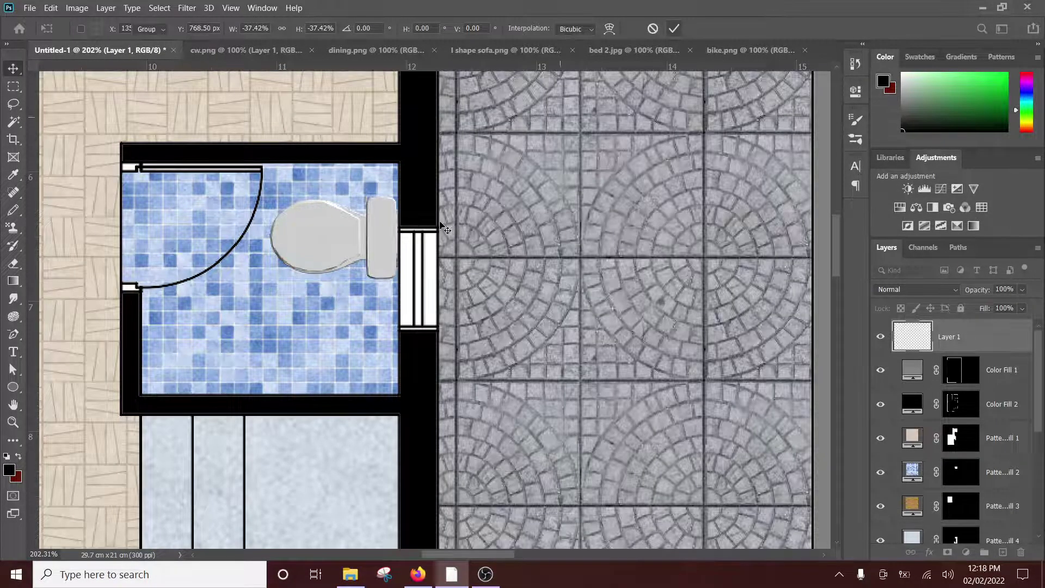
scroll(310, 87, "down", 3)
scroll(310, 87, "down", 2)
Close cw.png without saving its changes
left_click(281, 52)
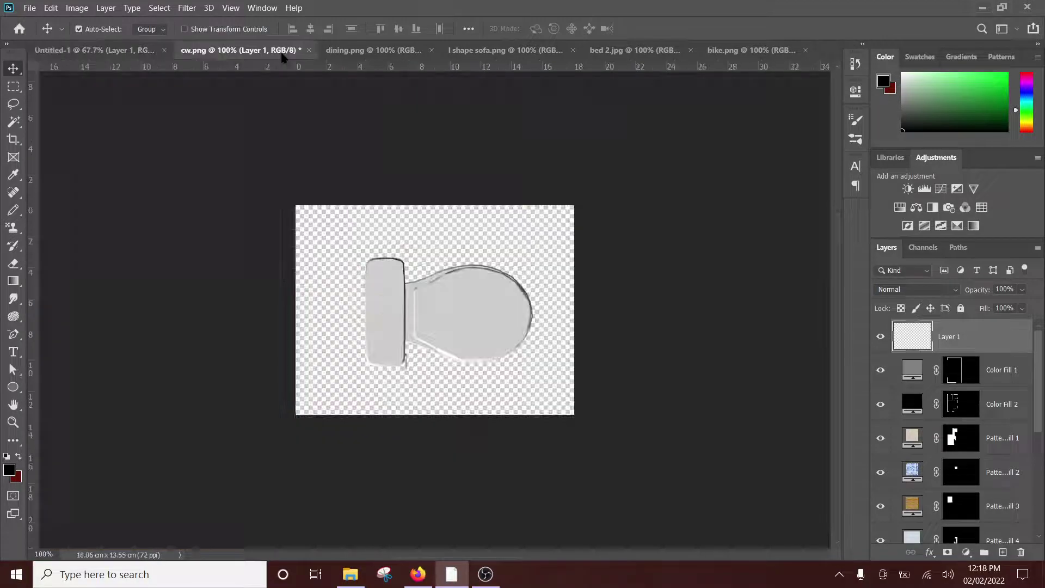
left_click(309, 50)
left_click(542, 224)
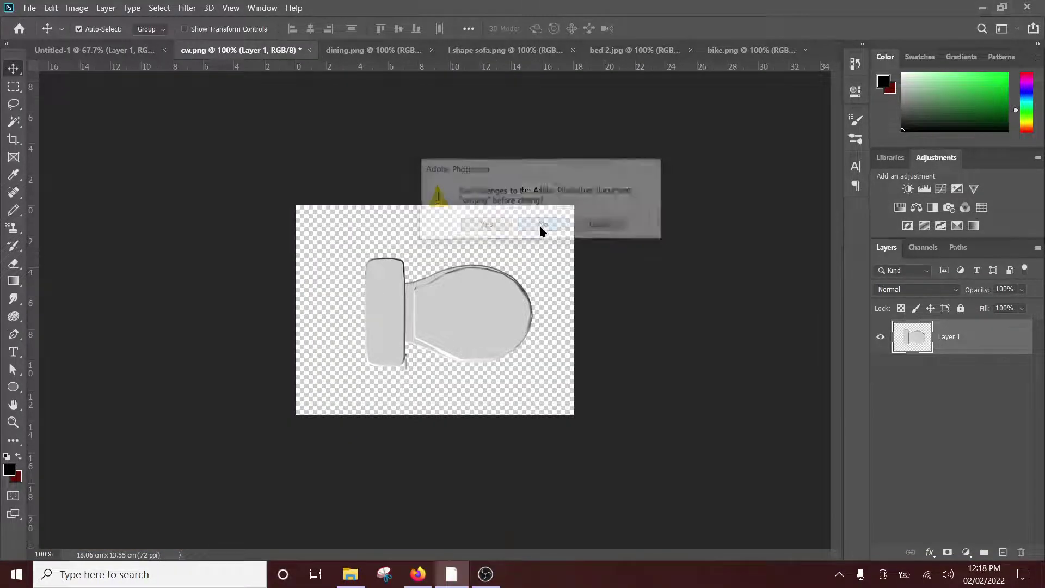
Isolate the dining table in dining.png by inverting a white-background selection, then drag it toward the floor plan
left_click(243, 49)
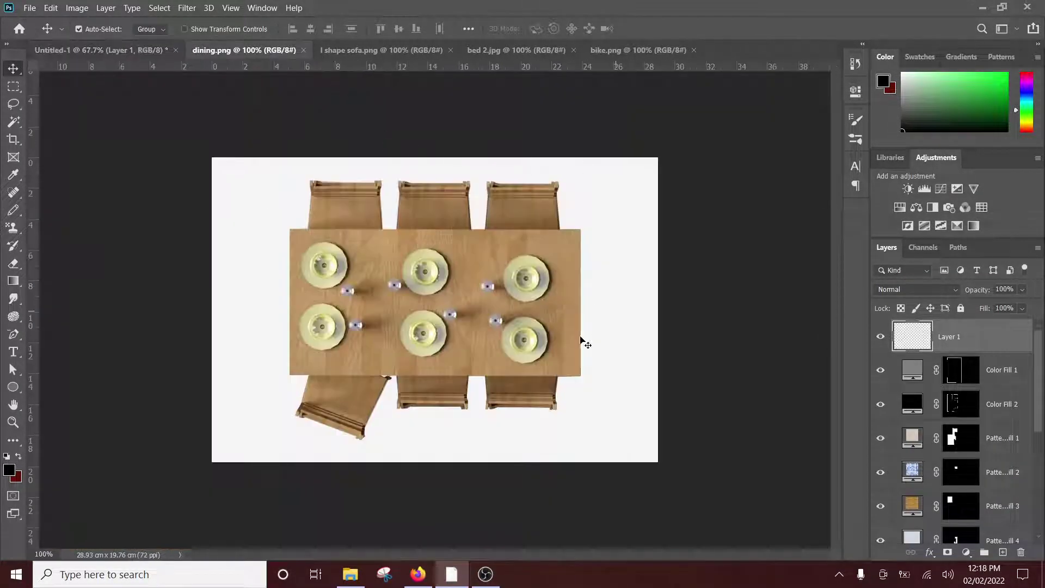
left_click(412, 415)
left_click(667, 256)
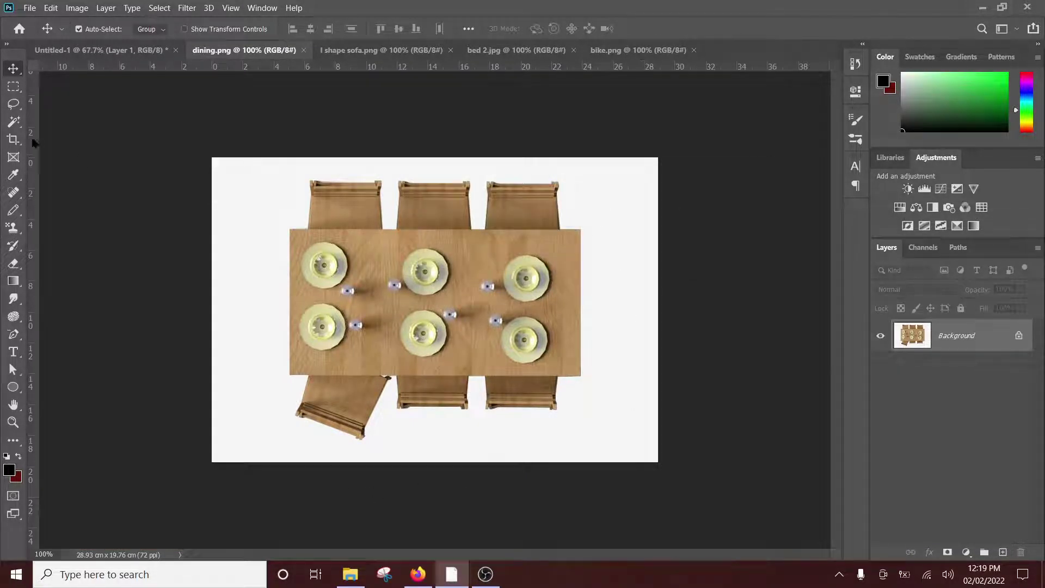
left_click(20, 125)
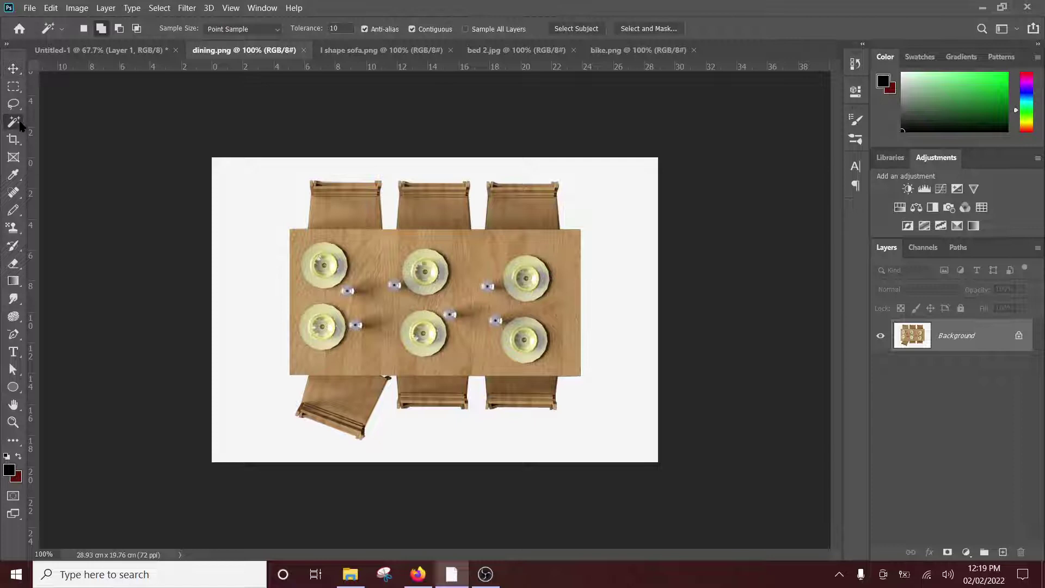
left_click(296, 177)
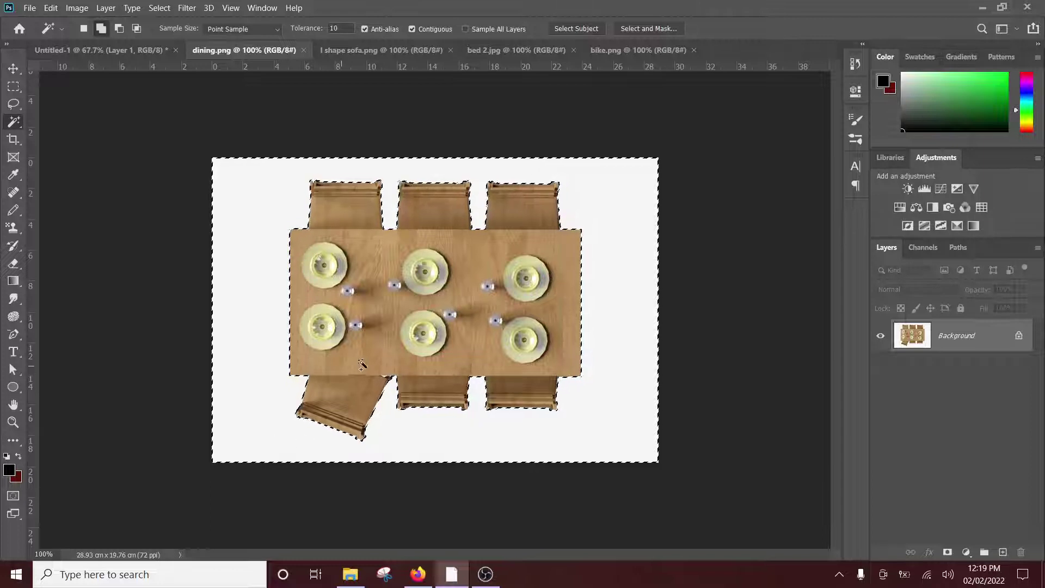
right_click(438, 333)
left_click(487, 209)
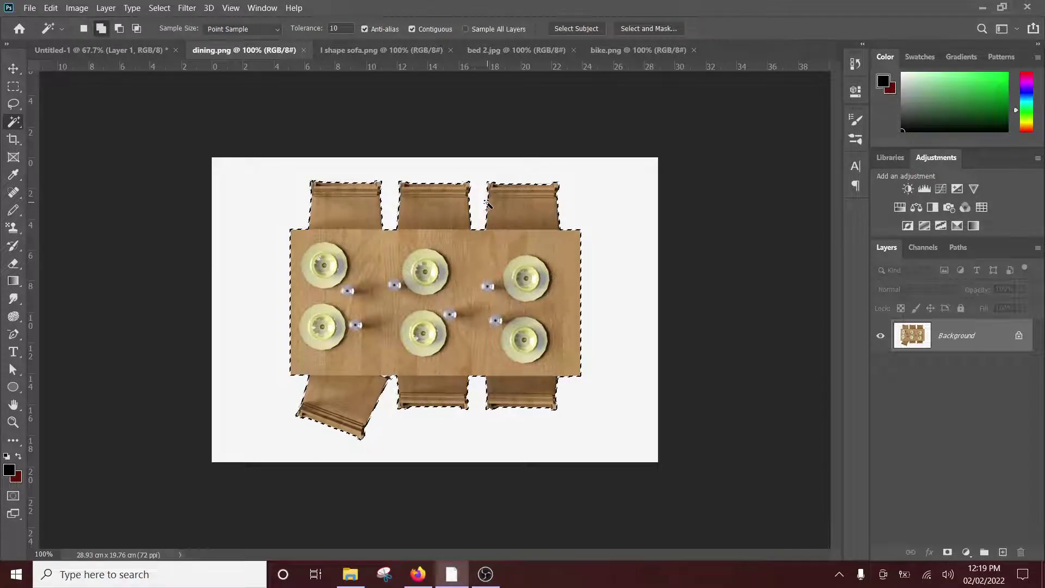
key("v")
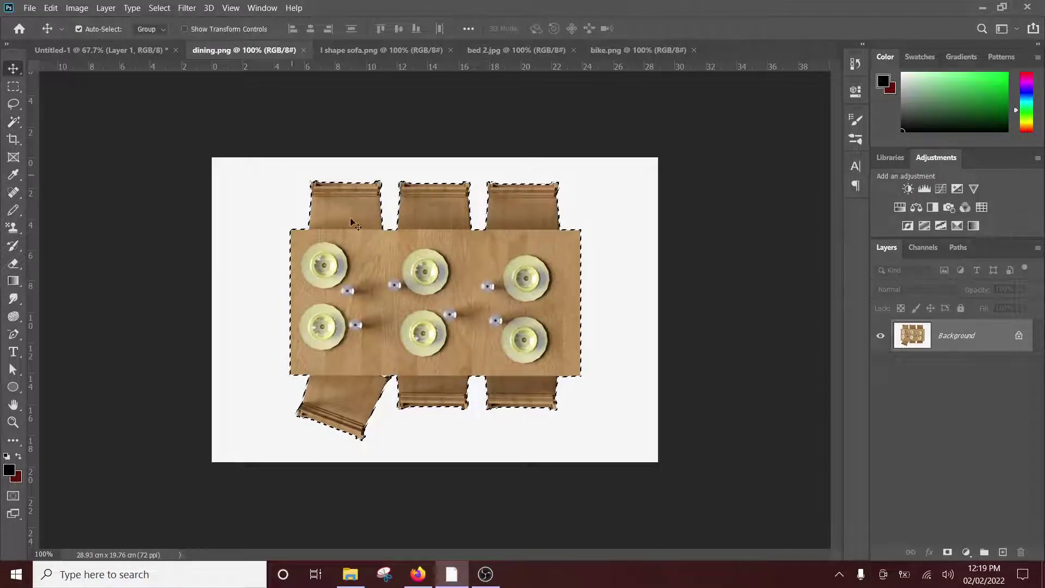
mouse_move(463, 279)
left_mouse_down()
mouse_move(136, 55)
mouse_move(163, 98)
left_mouse_up()
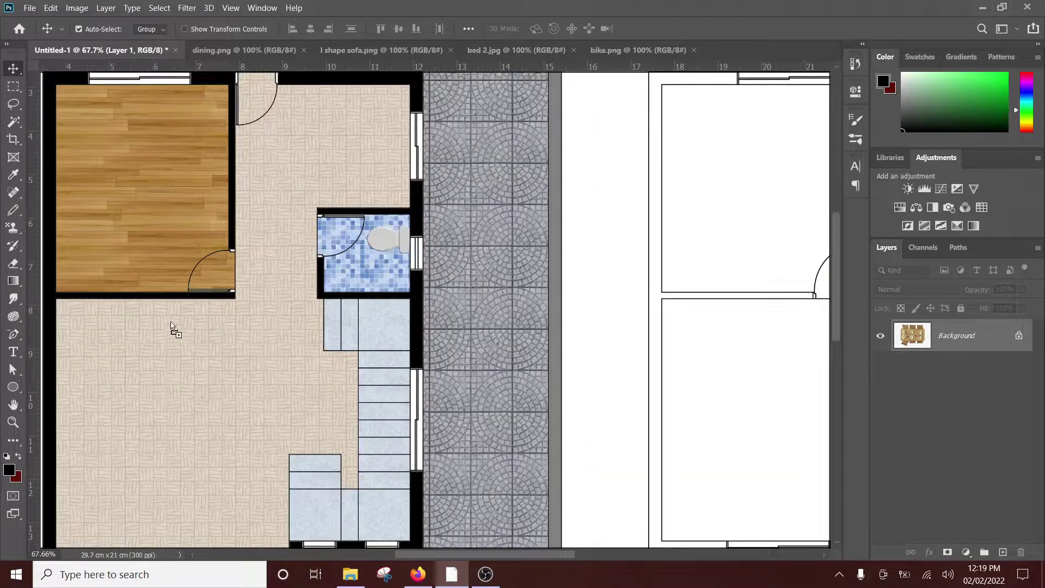
Drop the dining table into Untitled-1, scale it to about 62%, and place it in the beige room
left_click_drag(171, 344, 223, 395)
scroll(266, 343, "up", 2)
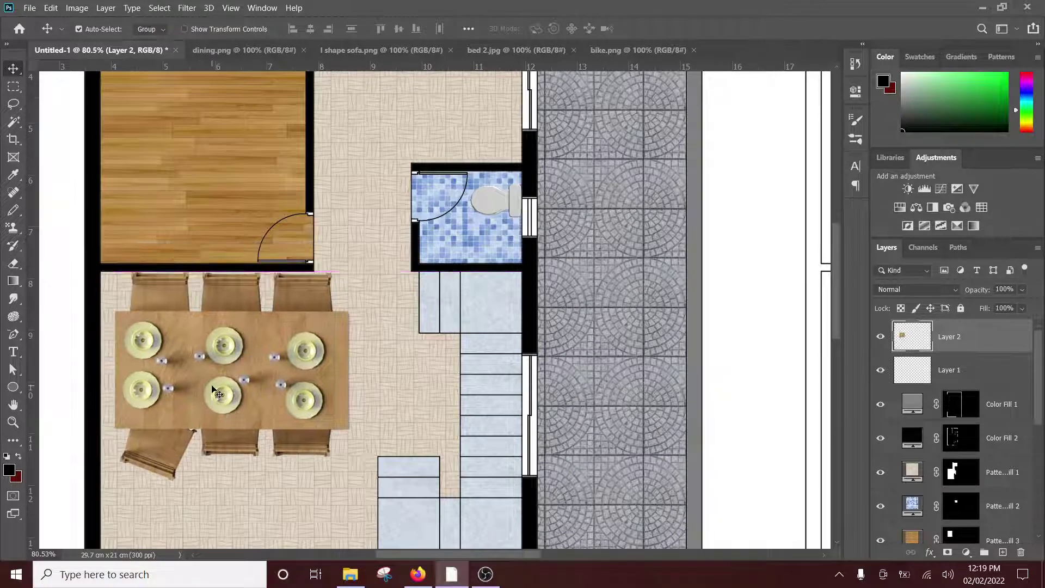
key("ctrl+t")
left_click_drag(349, 480, 260, 401)
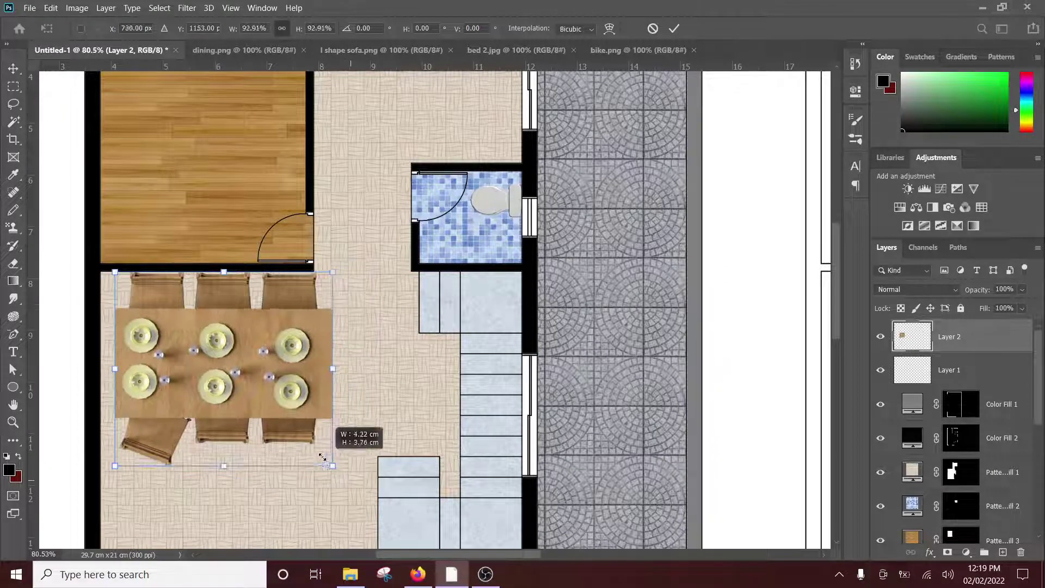
left_click_drag(236, 356, 255, 387)
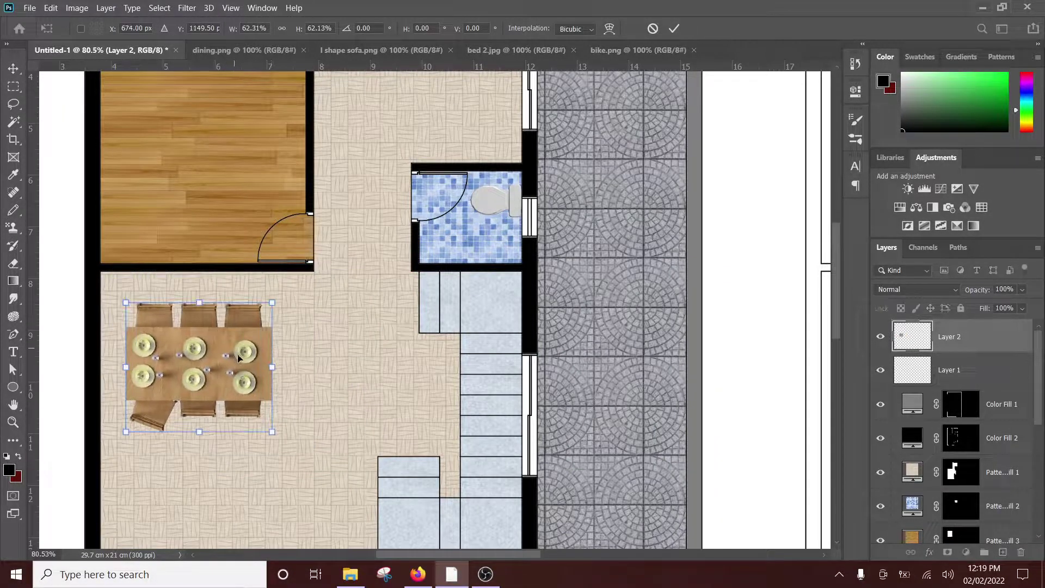
left_click(679, 31)
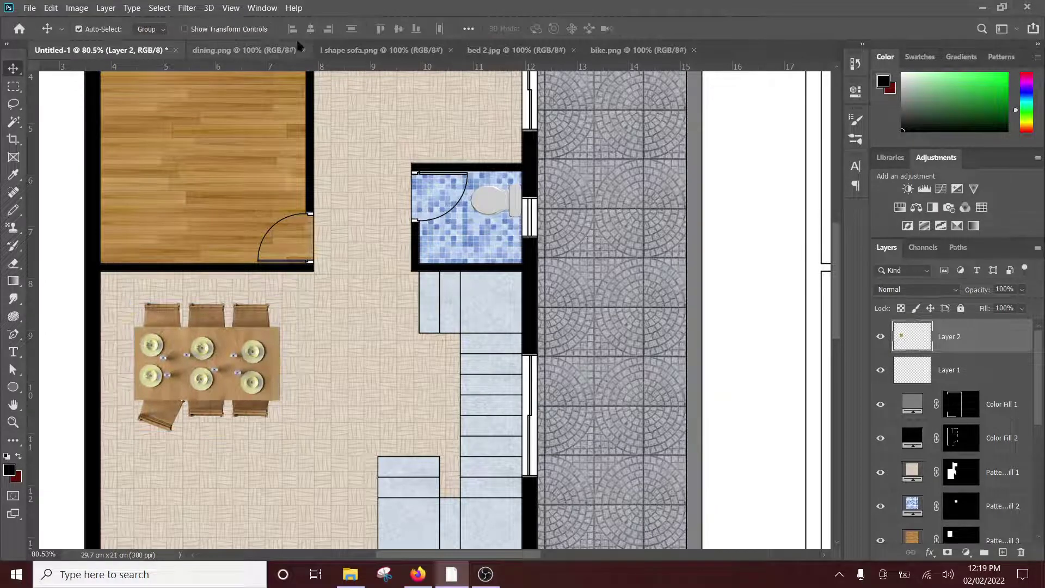
left_click(283, 50)
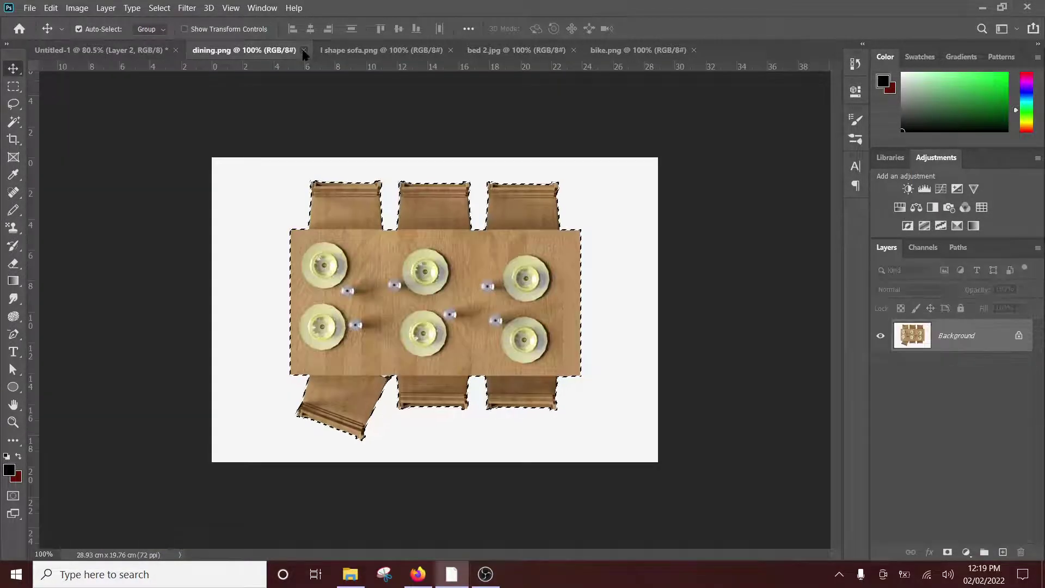
Close dining.png, then try a colour selection of the sofa image's empty background and clear it
left_click(304, 50)
left_click(250, 50)
scroll(425, 197, "up", 2)
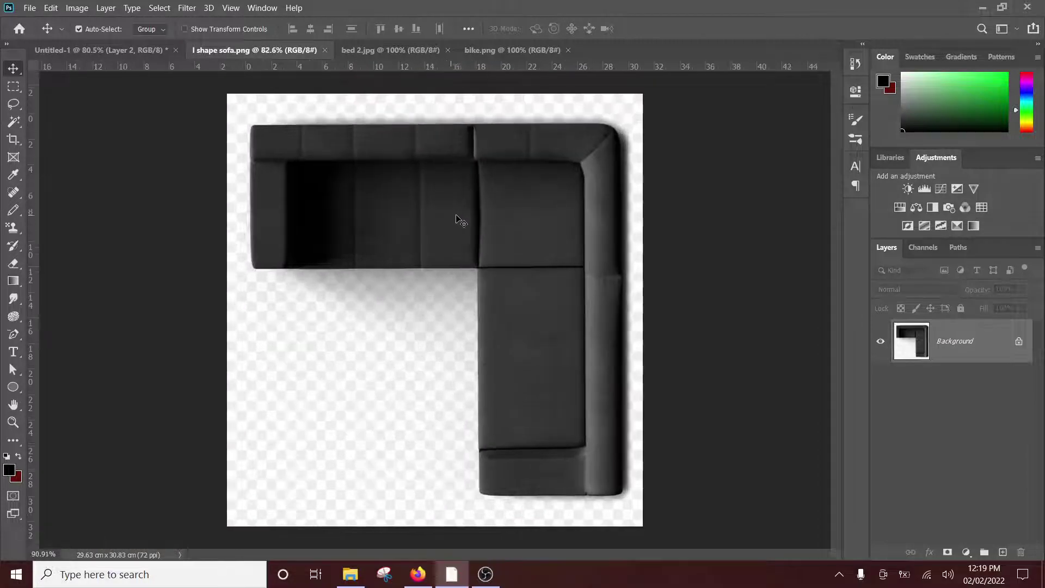
left_click_drag(459, 216, 468, 224)
left_click(628, 263)
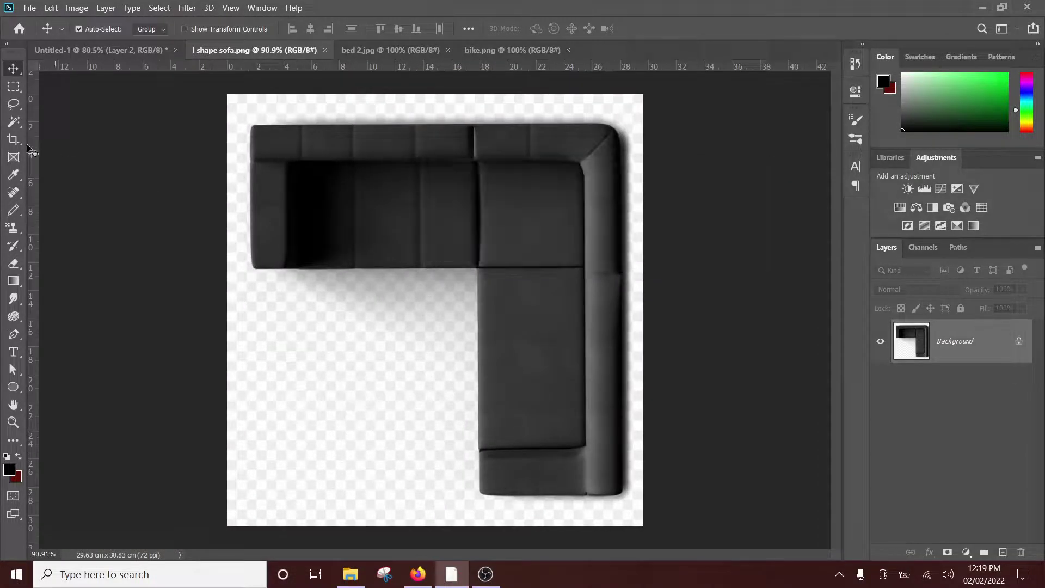
right_click(14, 124)
left_click(54, 144)
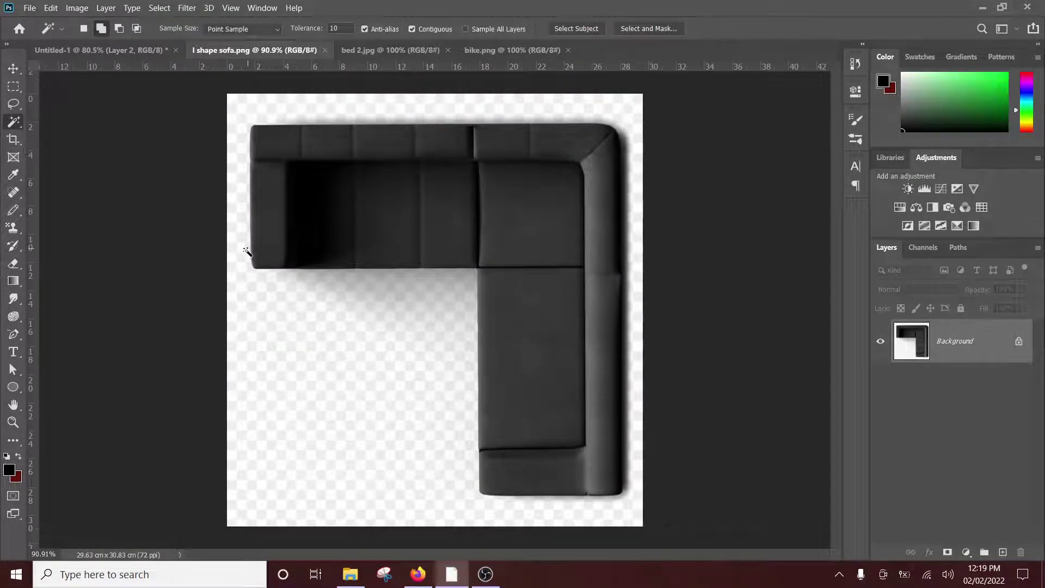
left_click(301, 294)
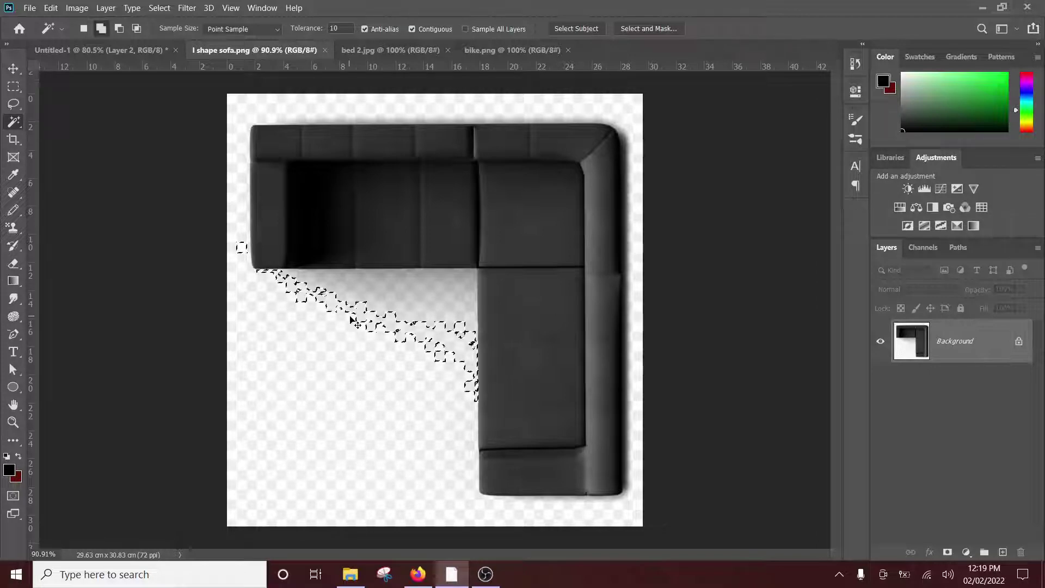
key("ctrl+d")
Paint the sofa's transparent background with Quick Selection, then invert so only the sofa is selected
right_click(11, 125)
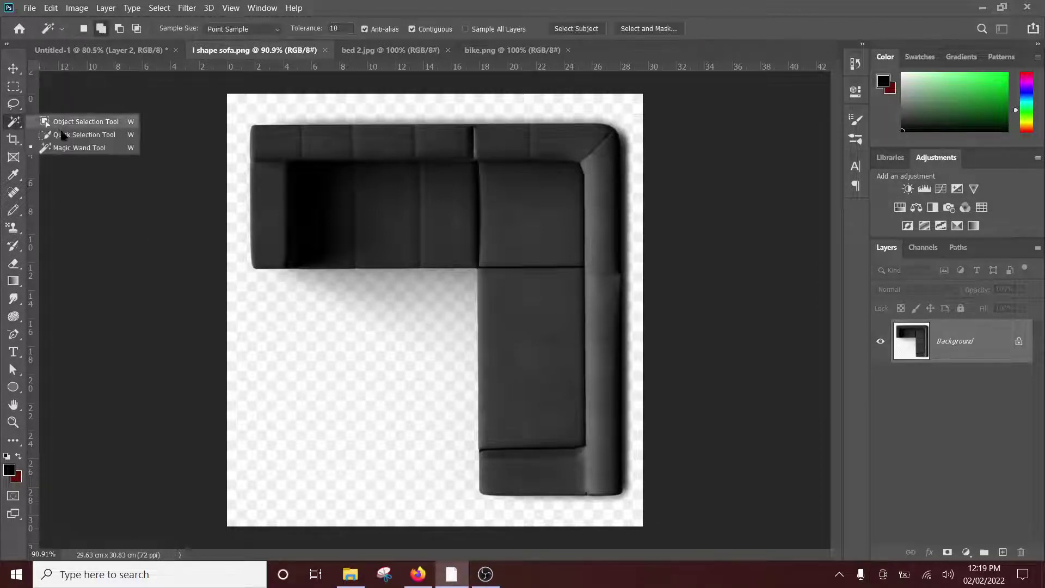
left_click(74, 136)
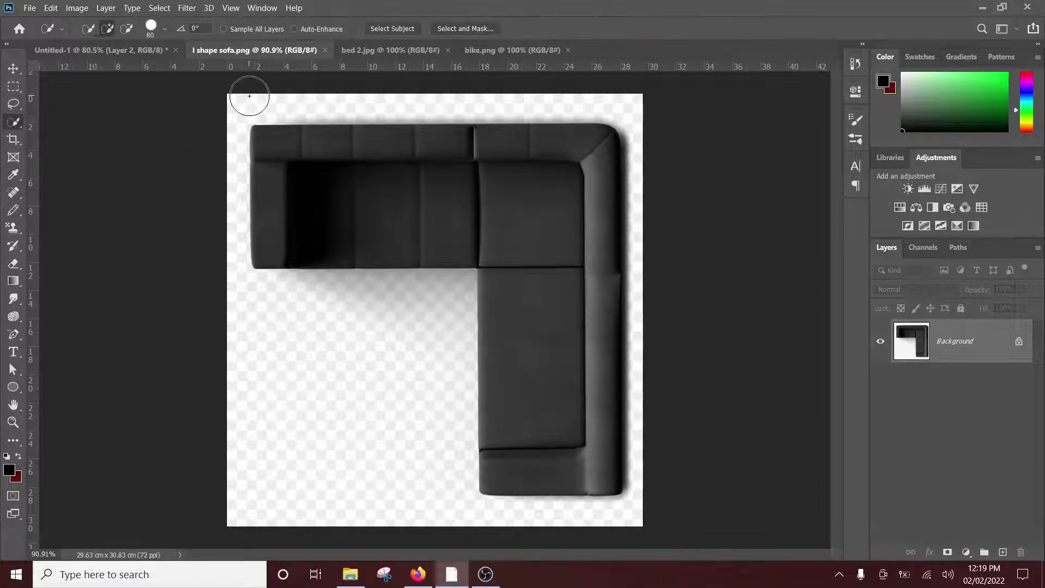
left_click_drag(249, 94, 452, 83)
mouse_move(561, 90)
left_mouse_down()
mouse_move(648, 113)
mouse_move(658, 214)
mouse_move(645, 141)
left_mouse_up()
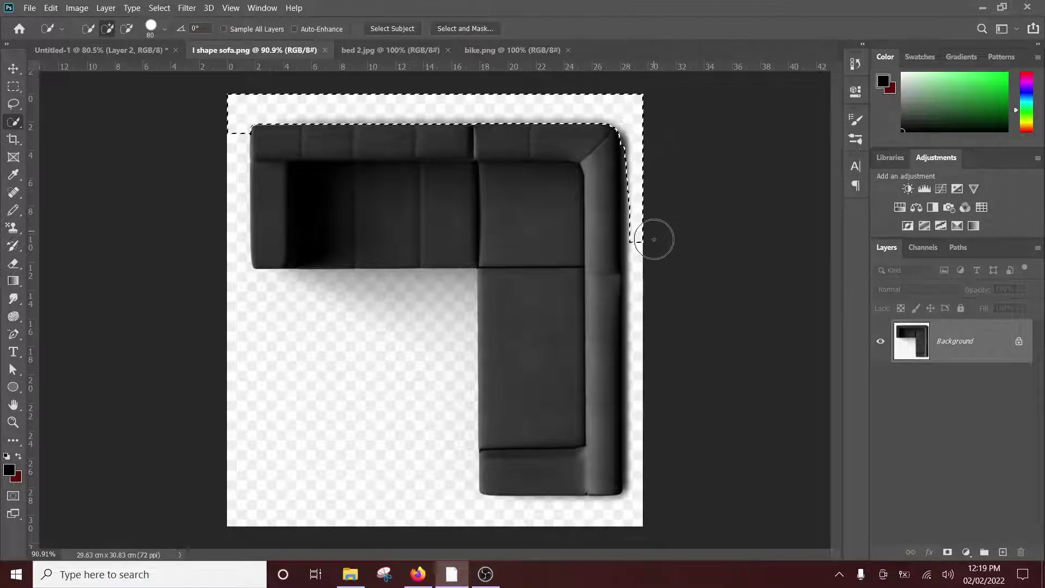
mouse_move(654, 239)
left_mouse_down()
mouse_move(646, 518)
mouse_move(455, 528)
left_mouse_up()
mouse_move(427, 481)
left_mouse_down()
mouse_move(432, 397)
mouse_move(408, 315)
mouse_move(258, 298)
mouse_move(215, 250)
mouse_move(333, 373)
left_mouse_up()
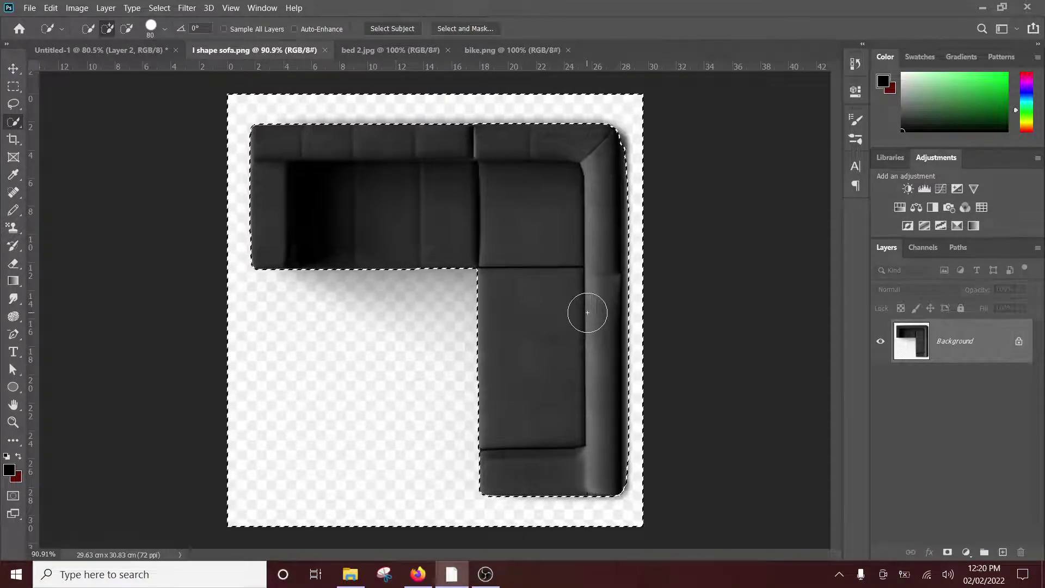
right_click(587, 313)
left_click(647, 331)
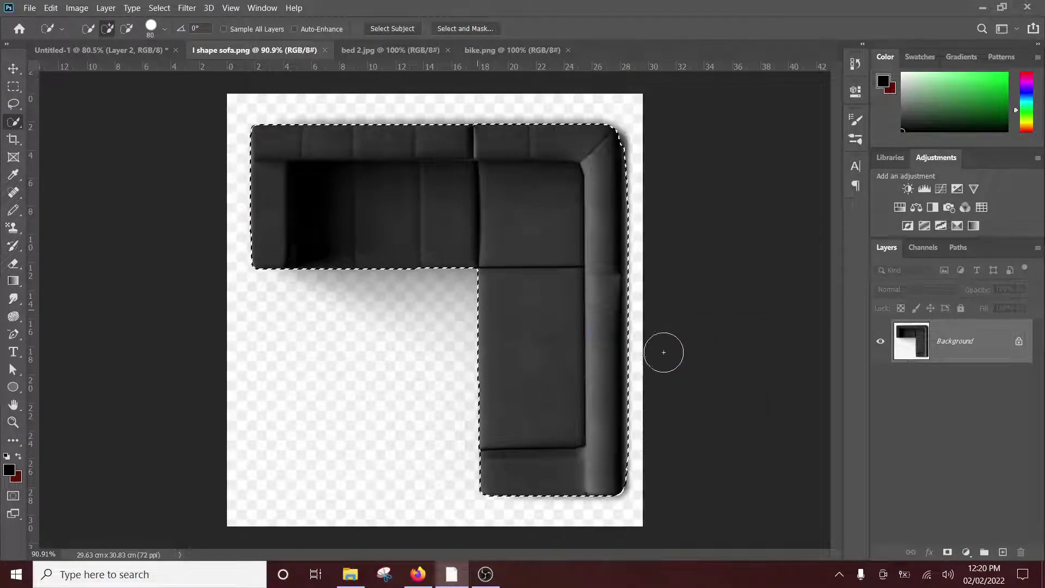
Move the selected sofa into the floor plan over the living area
key("v")
mouse_move(548, 239)
left_mouse_down()
mouse_move(158, 56)
mouse_move(250, 152)
left_mouse_up()
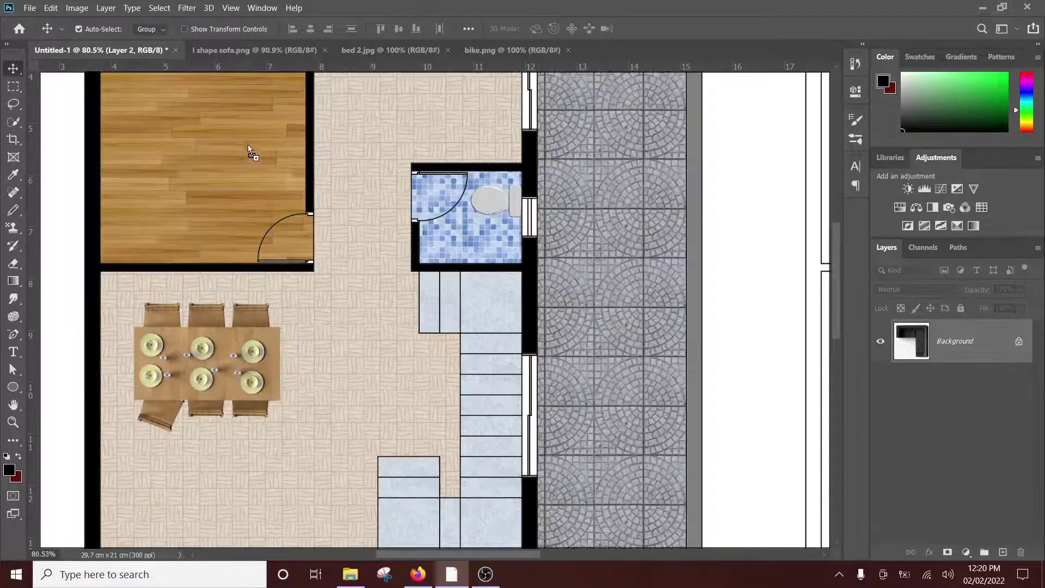
left_click_drag(295, 361, 350, 315)
scroll(350, 315, "down", 5)
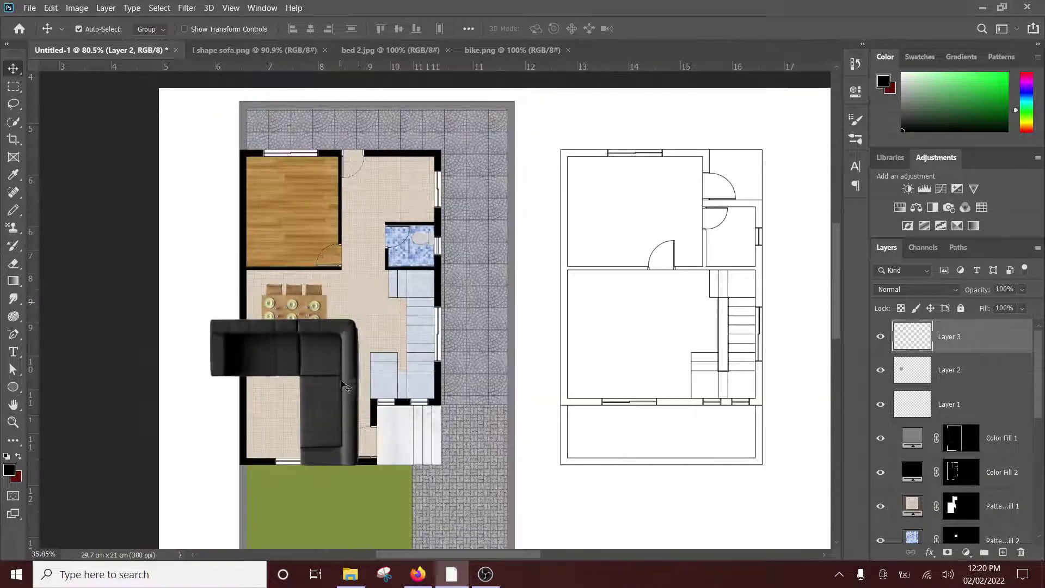
scroll(332, 399, "up", 3)
left_click_drag(332, 399, 350, 386)
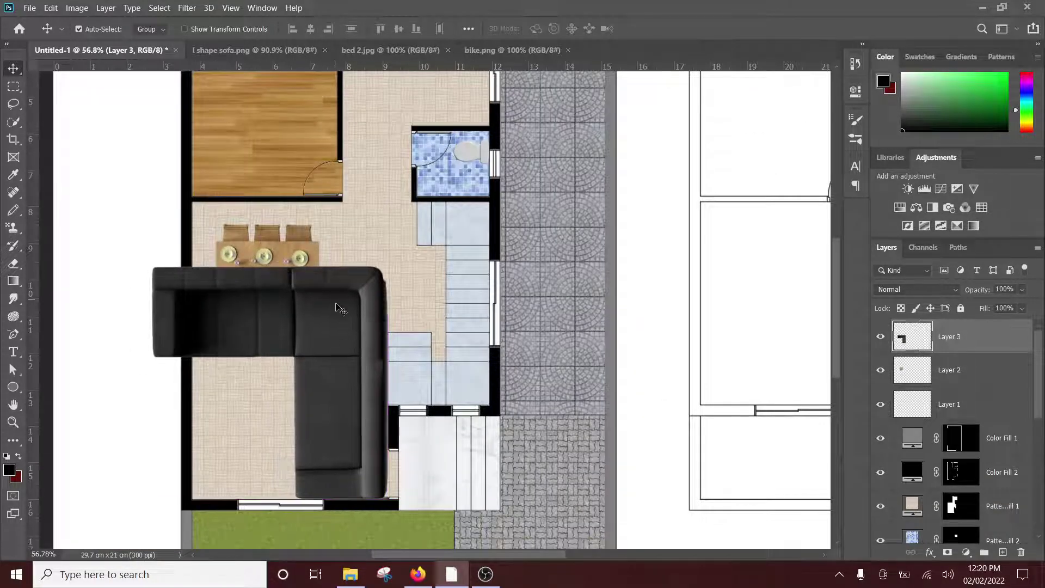
Rotate the sofa 180°, shrink it to about 47%, and fit it into the living room's bottom-left corner
key("ctrl+t")
left_click_drag(405, 255, 169, 470)
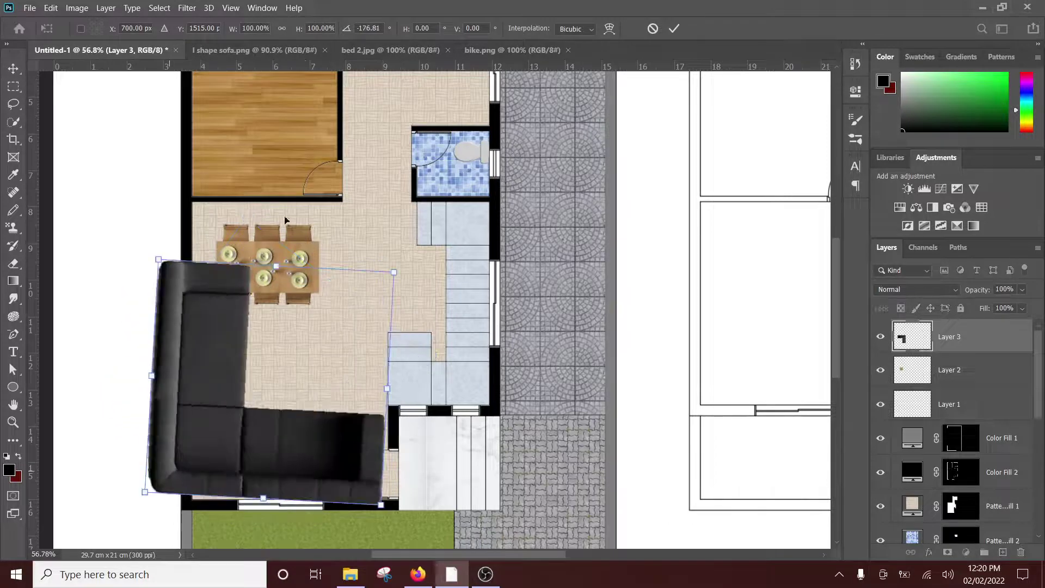
type("180")
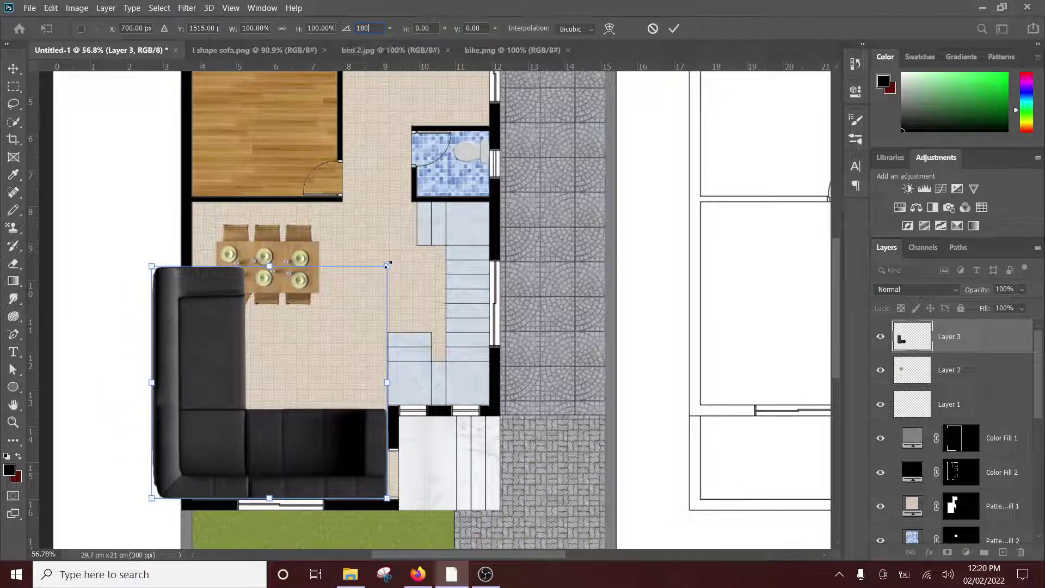
left_click_drag(387, 265, 280, 365)
mouse_move(203, 472)
left_mouse_down()
mouse_move(244, 461)
mouse_move(253, 472)
left_mouse_up()
scroll(212, 442, "up", 5)
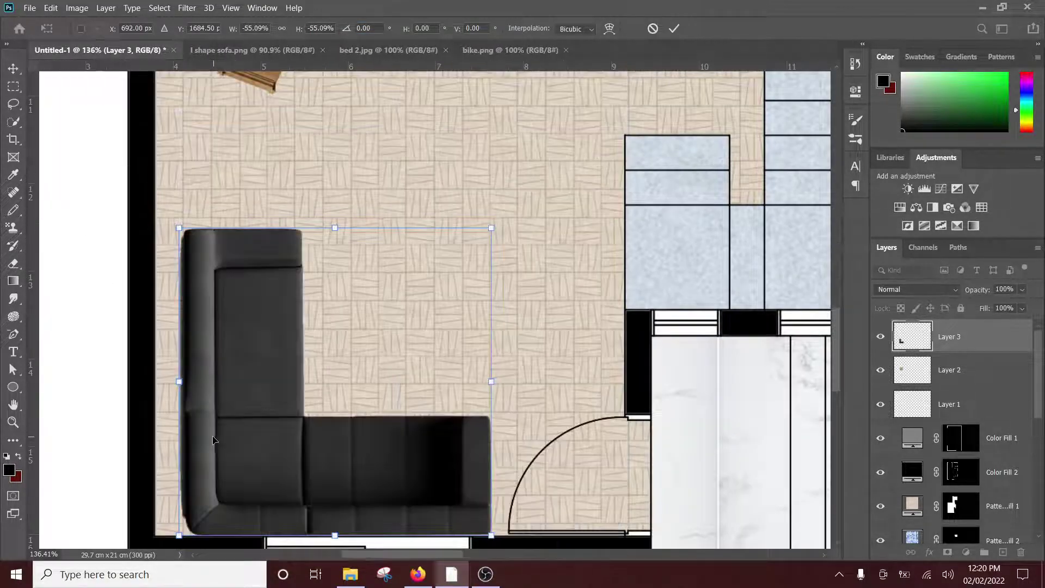
left_click_drag(212, 442, 197, 456)
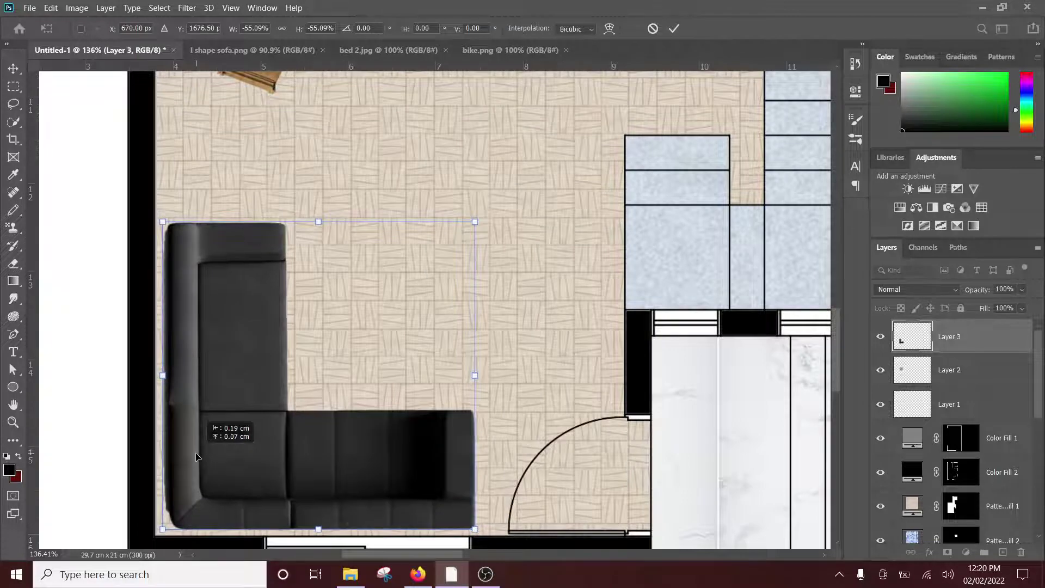
left_click_drag(475, 221, 430, 267)
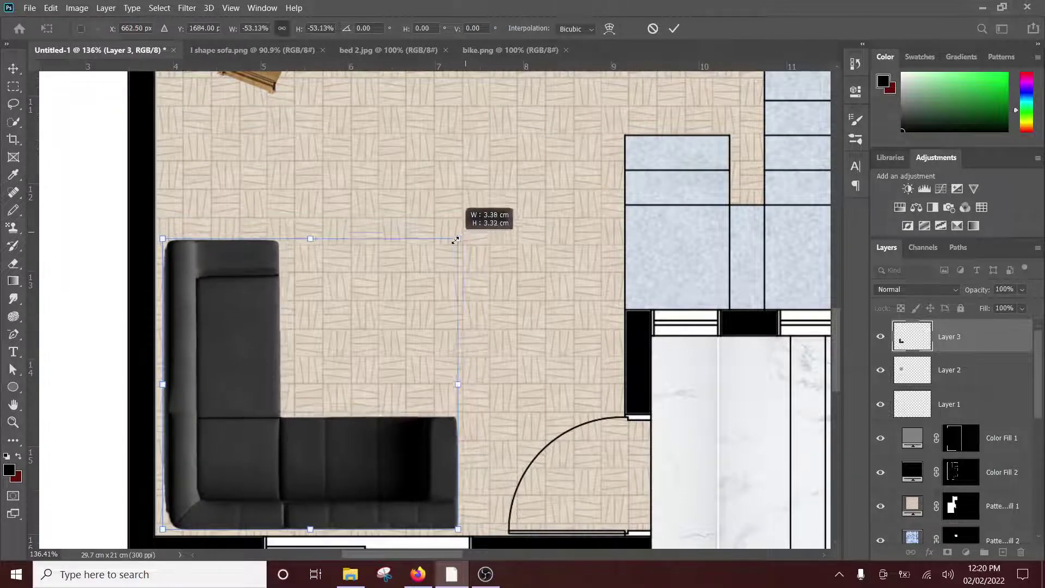
left_click_drag(370, 446, 363, 443)
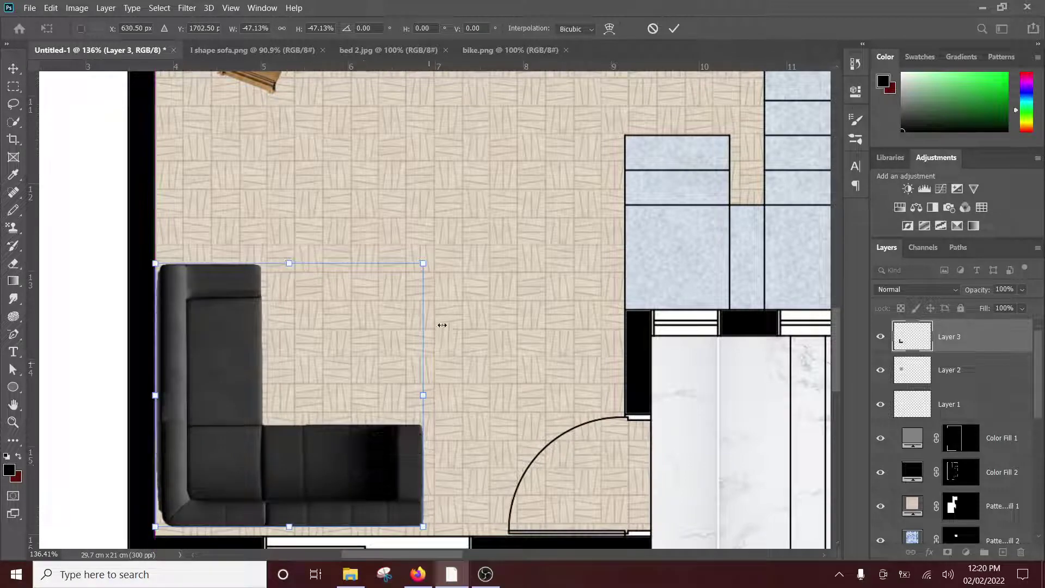
key("Right")
key("Right")
key("Right")
left_click(674, 29)
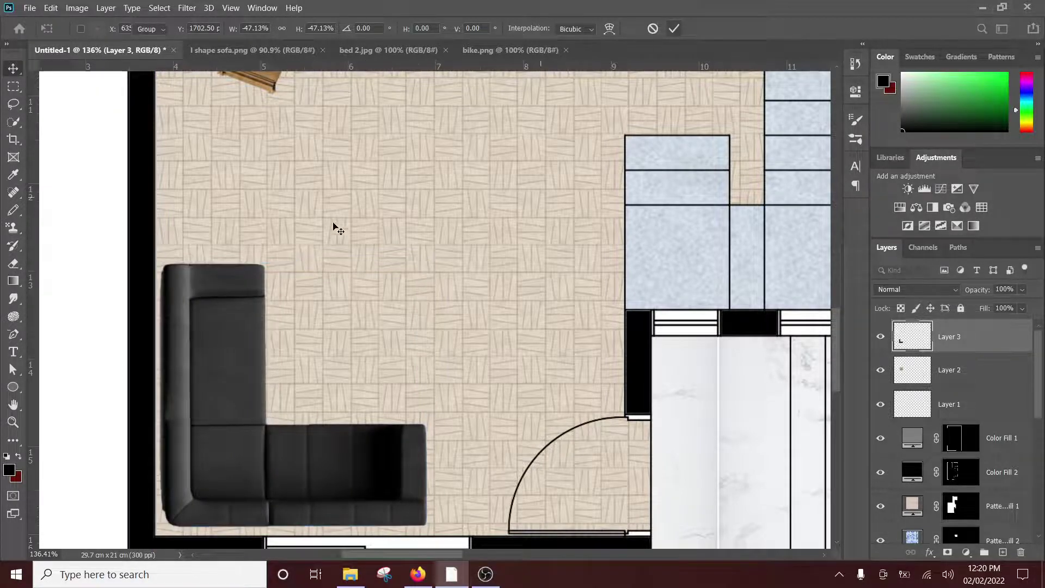
scroll(334, 226, "down", 3)
scroll(322, 280, "down", 2)
key("ctrl+0")
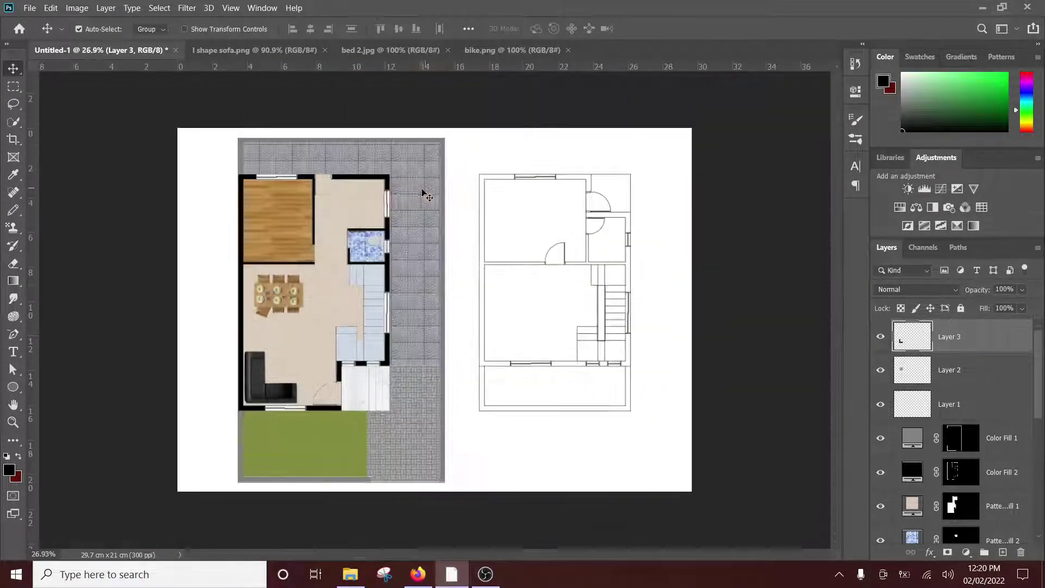
Close the sofa image and select the bed and nightstands in bed 2.jpg by inverting the white background
left_click(321, 50)
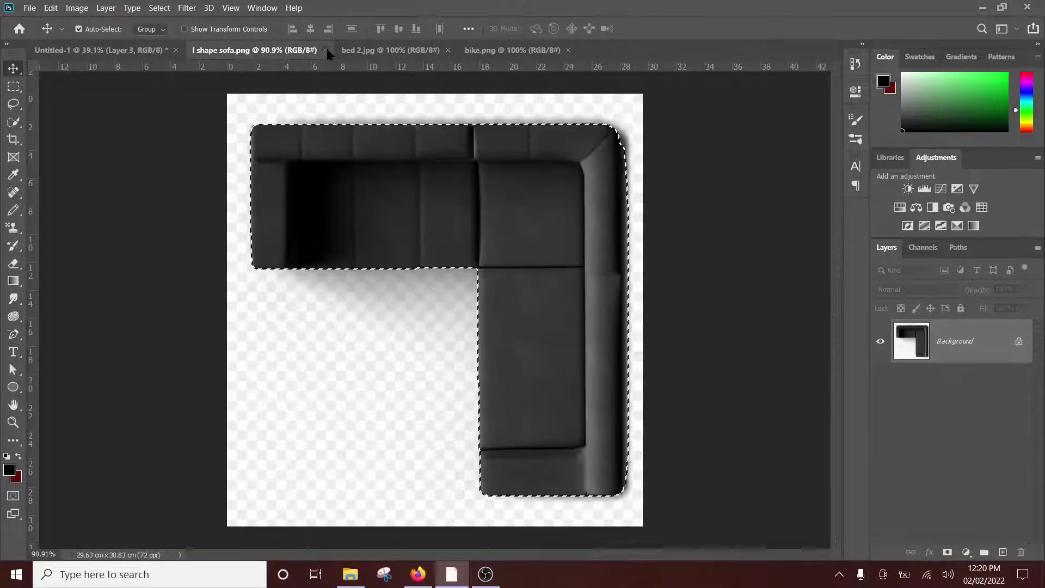
left_click(245, 50)
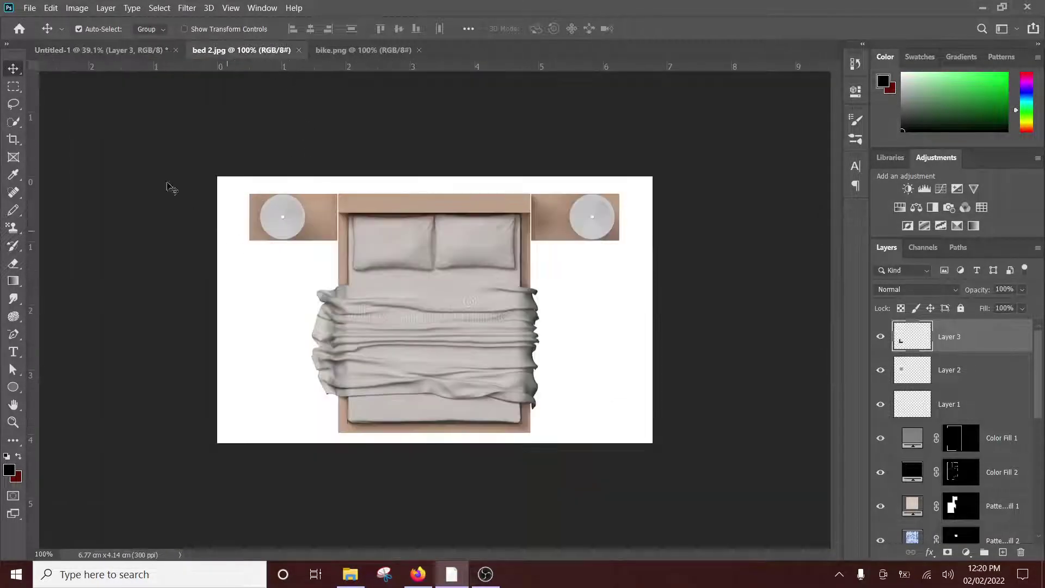
left_click(13, 121)
left_click(65, 145)
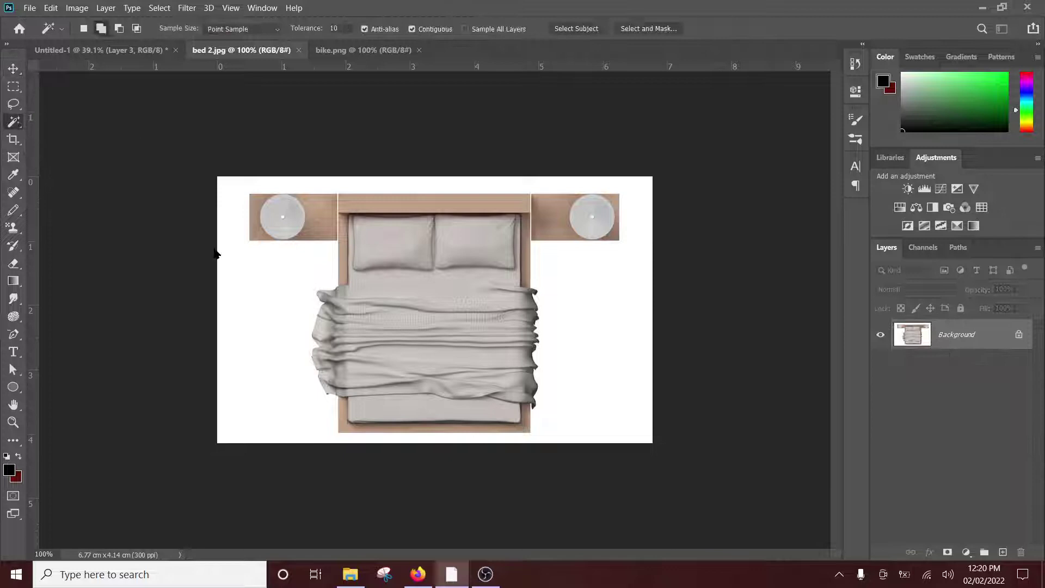
left_click(289, 297)
right_click(599, 301)
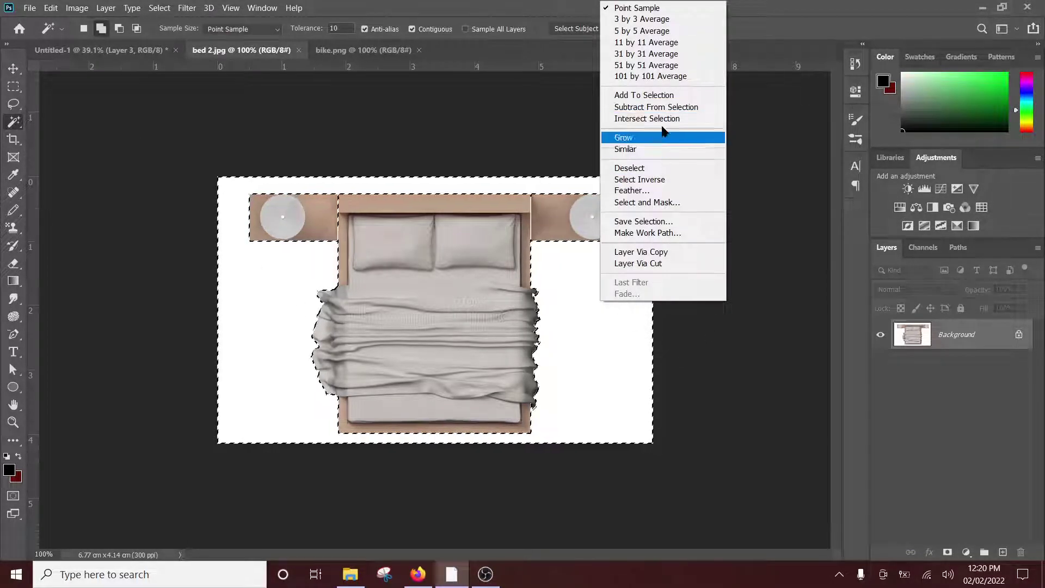
left_click(650, 180)
Move the bed into the wooden-floored bedroom and scale it to about 66%
key("v")
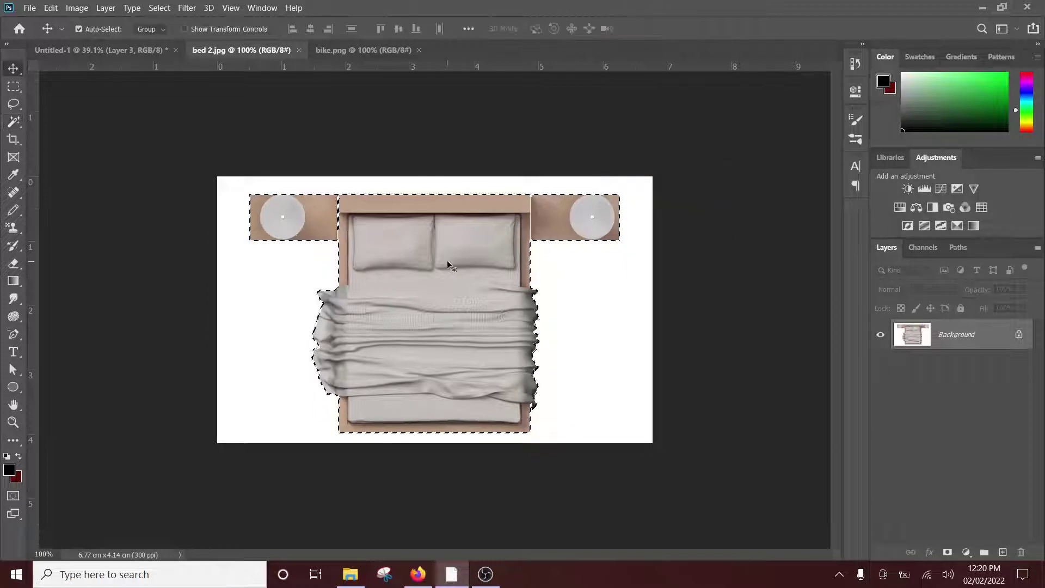
mouse_move(446, 260)
left_mouse_down()
mouse_move(203, 92)
mouse_move(253, 172)
left_mouse_up()
scroll(240, 161, "up", 2)
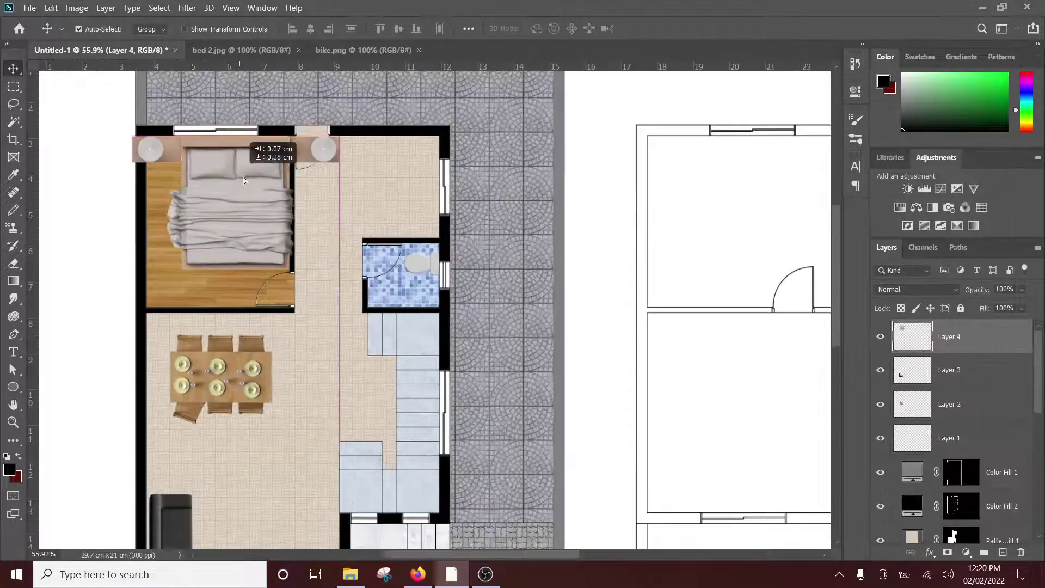
key("ctrl+t")
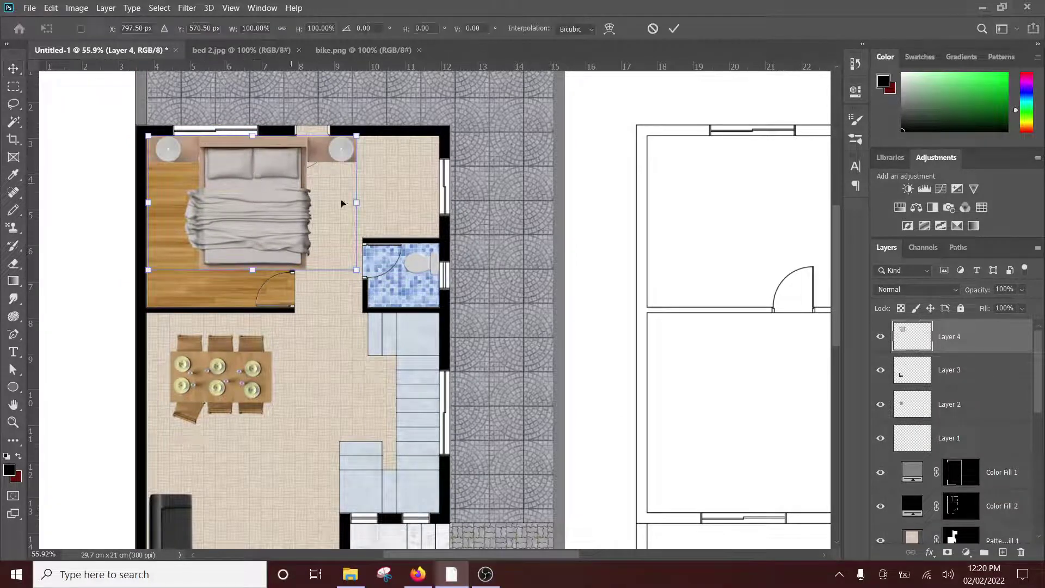
left_click_drag(358, 268, 286, 223)
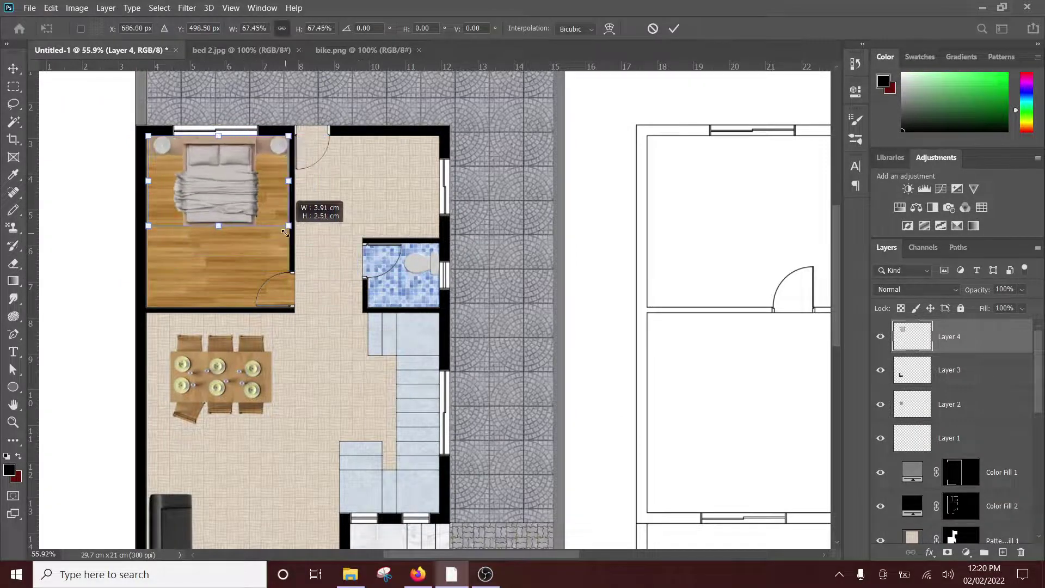
key("Return")
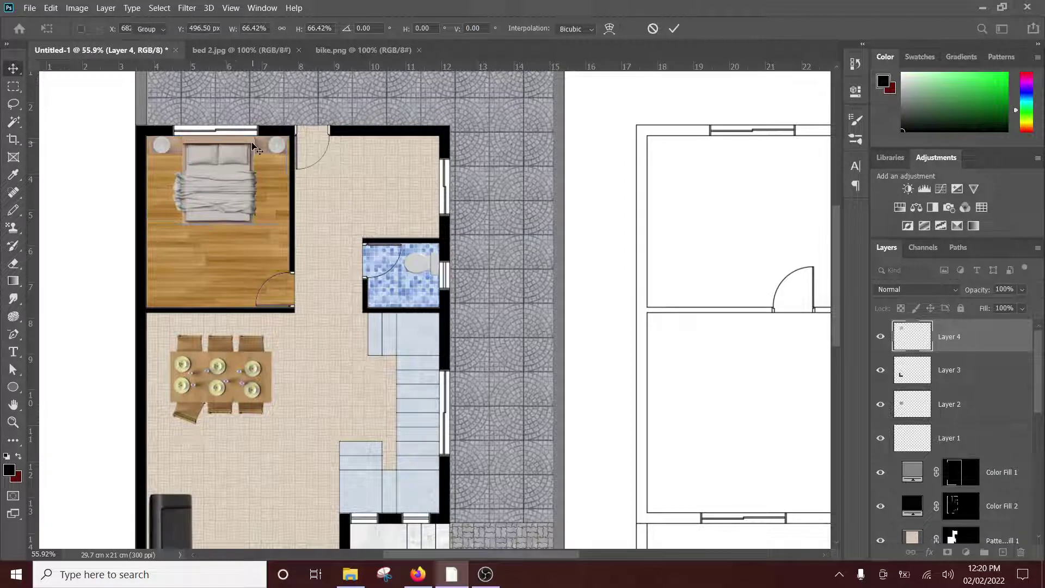
Close bed 2.jpg and select the motorbike in bike.png by inverting its white background
left_click(245, 50)
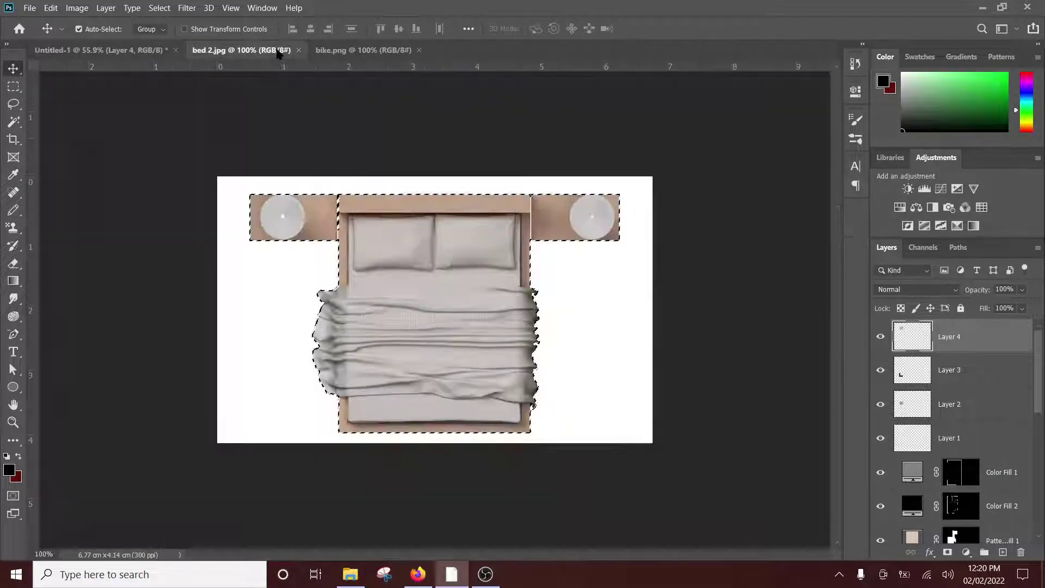
left_click(298, 50)
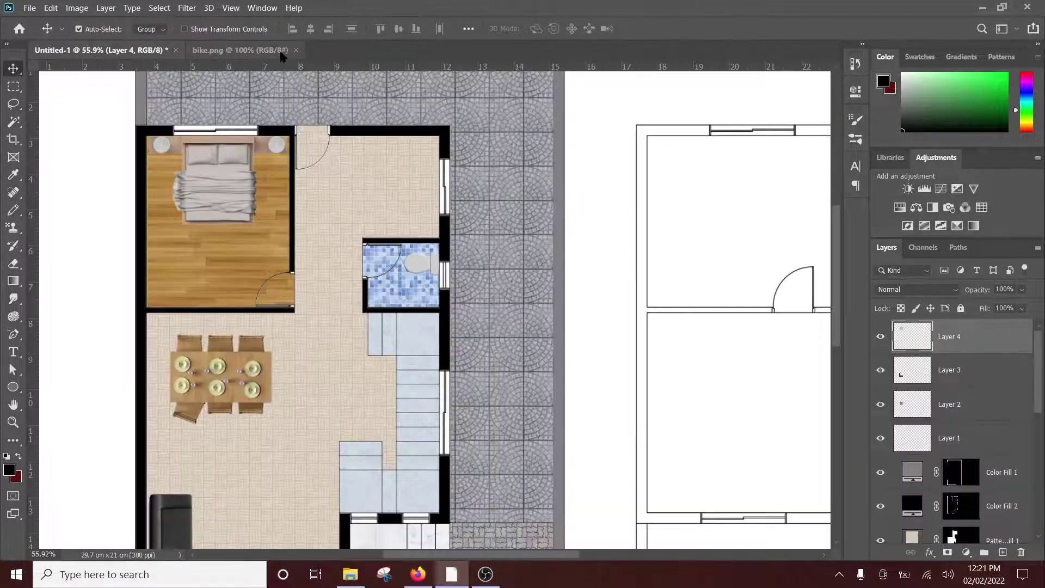
left_click(13, 122)
left_click(373, 240)
right_click(496, 235)
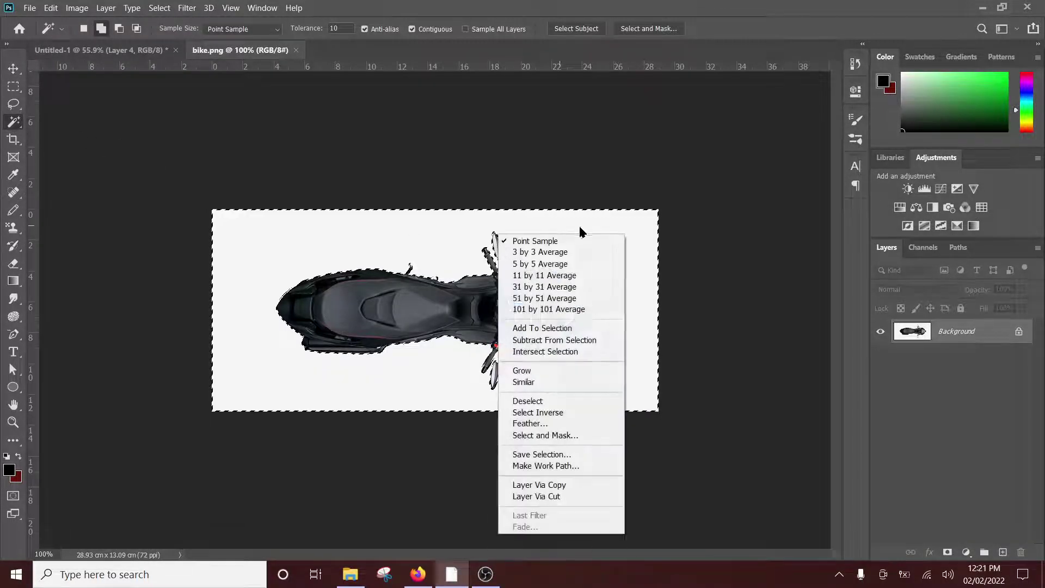
left_click(561, 412)
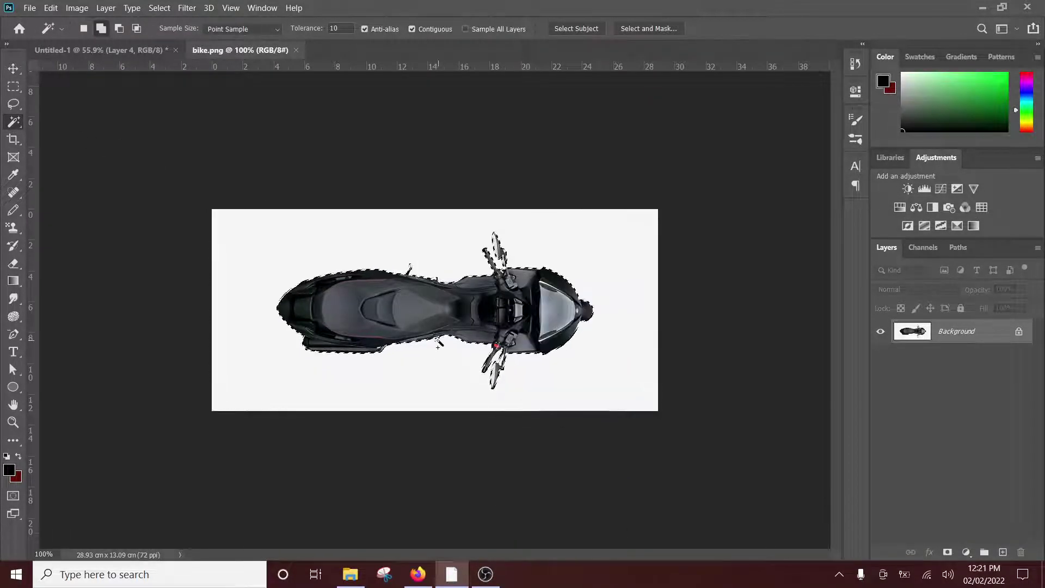
Drop the motorbike onto the paved strip, rotate it 90° and shrink it to about 64%
key("v")
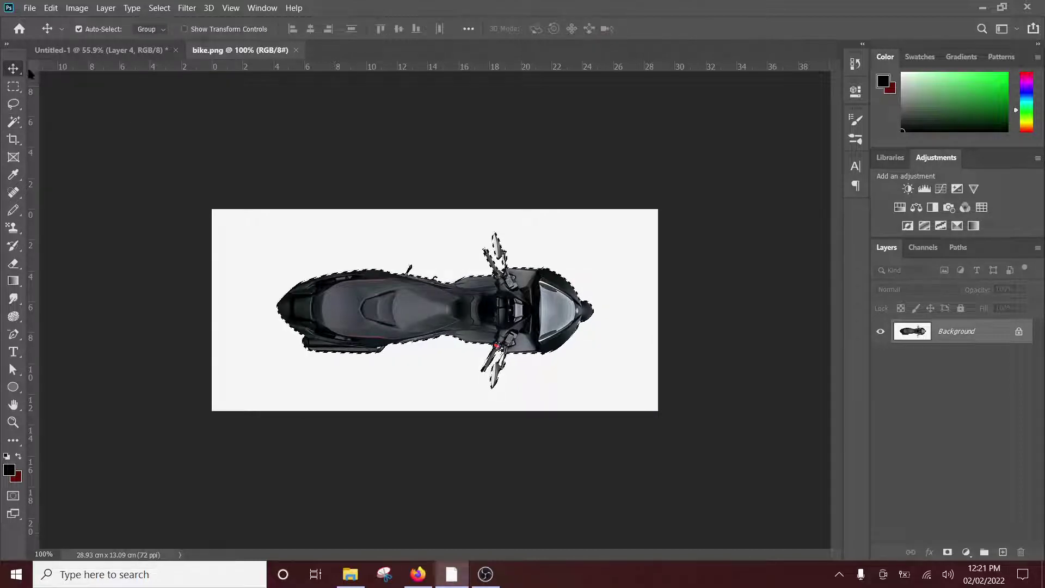
mouse_move(414, 305)
left_mouse_down()
mouse_move(149, 59)
mouse_move(333, 272)
left_mouse_up()
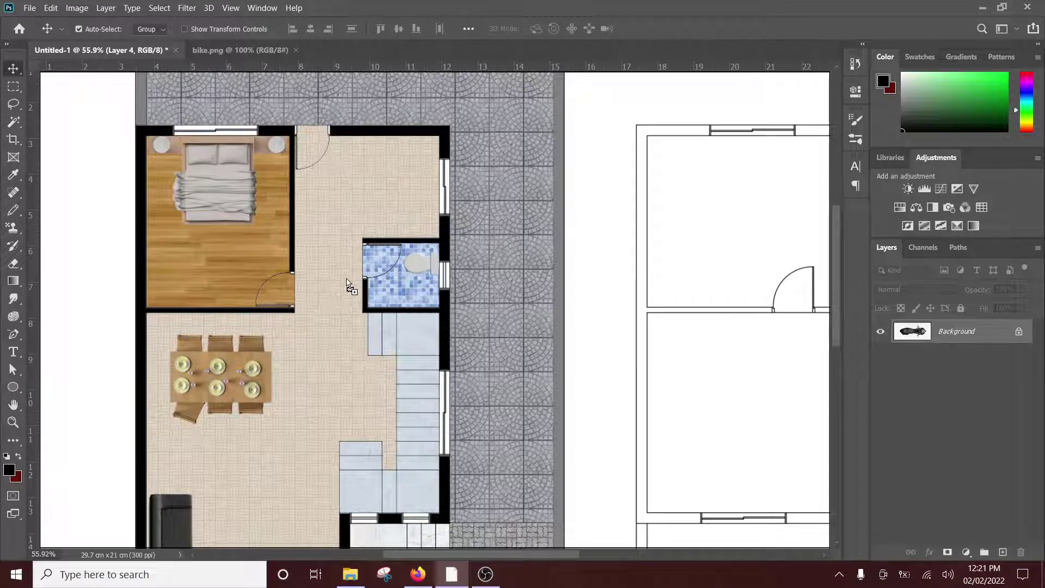
left_click_drag(481, 349, 484, 349)
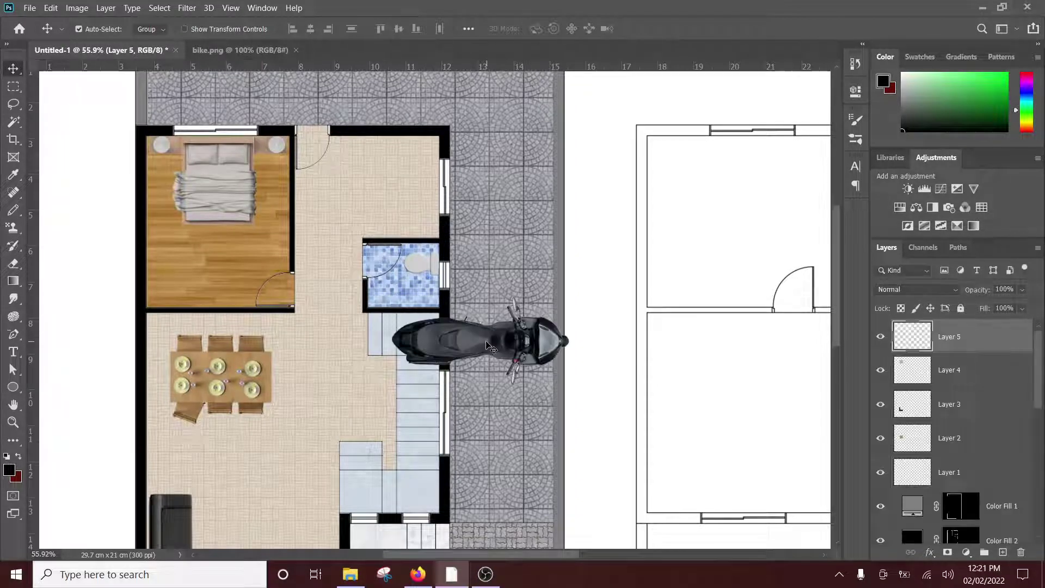
key("ctrl+t")
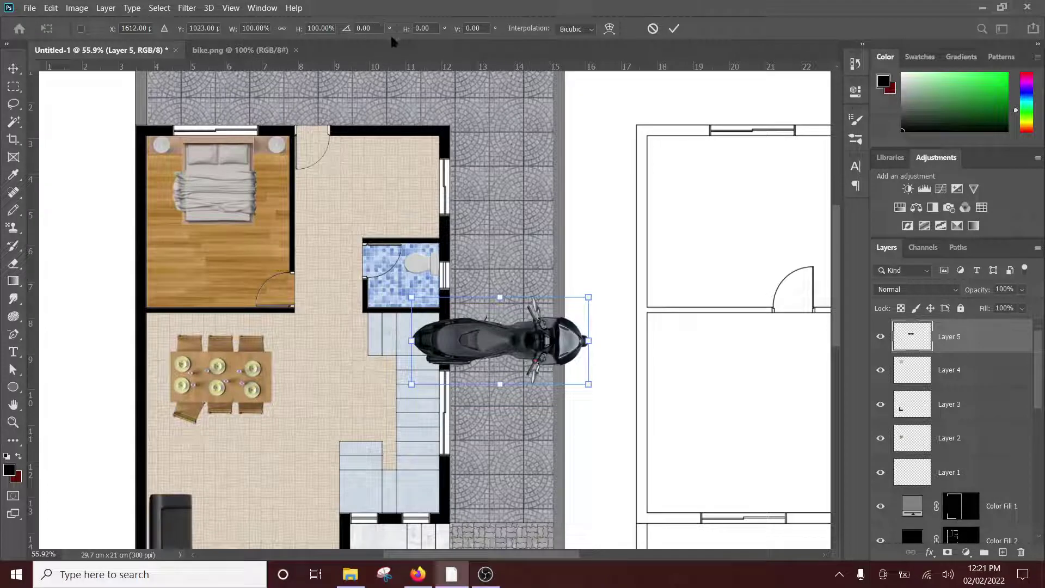
type("90")
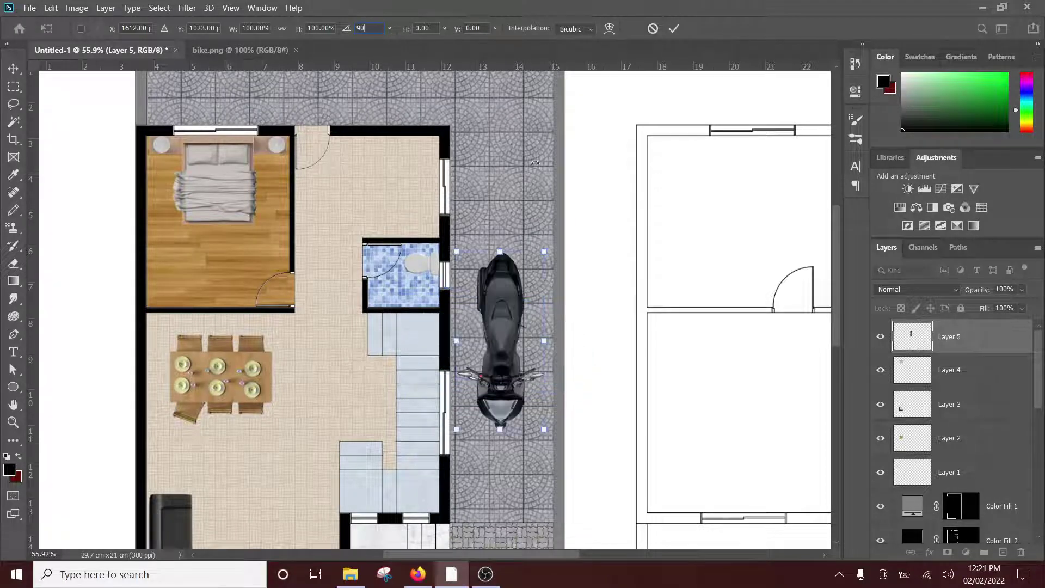
left_click_drag(505, 351, 514, 363)
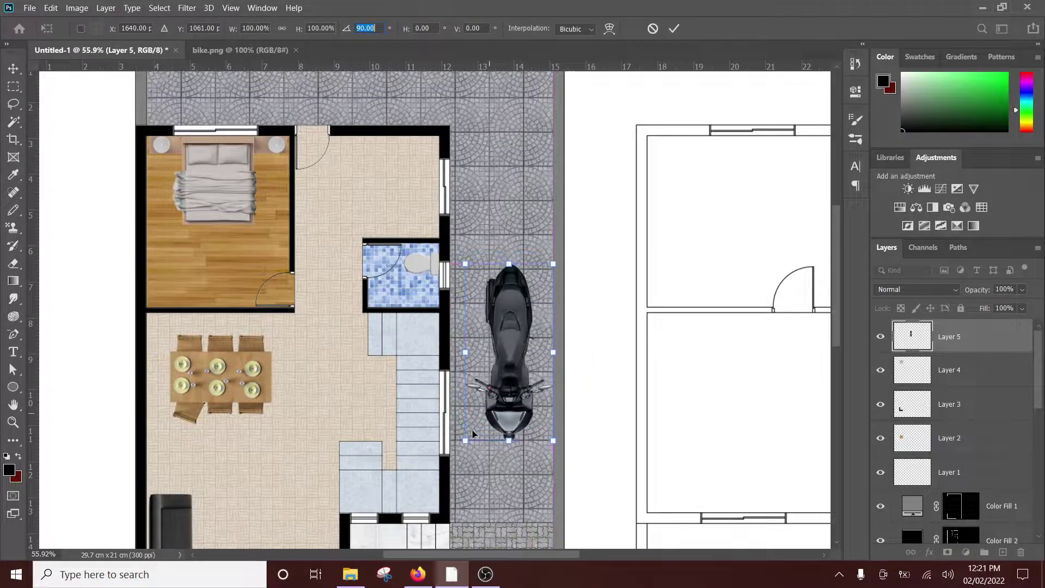
mouse_move(467, 437)
left_mouse_down()
mouse_move(488, 393)
mouse_move(506, 437)
left_mouse_up()
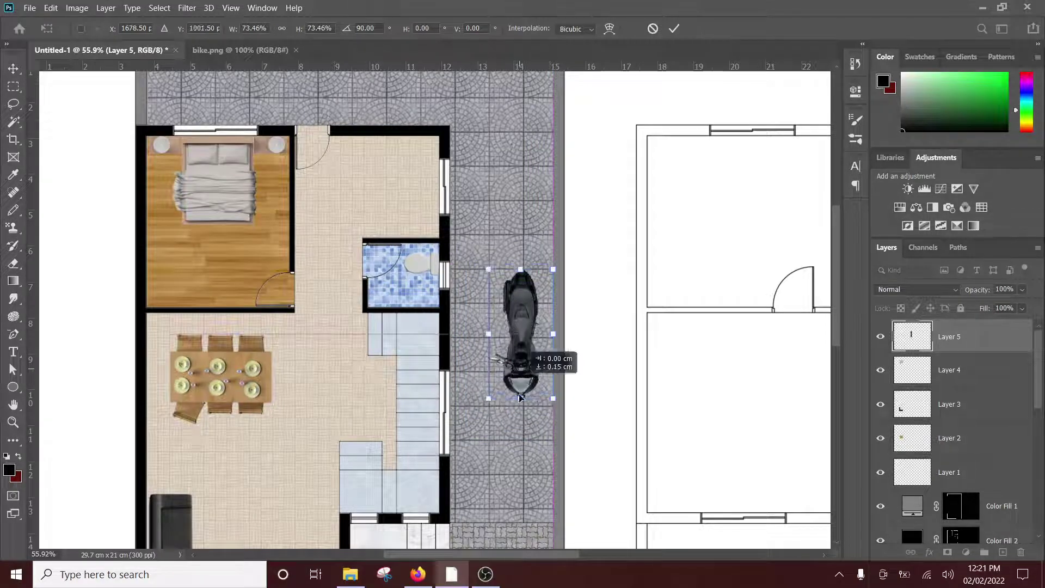
scroll(471, 412, "down", 3)
scroll(470, 412, "up", 4)
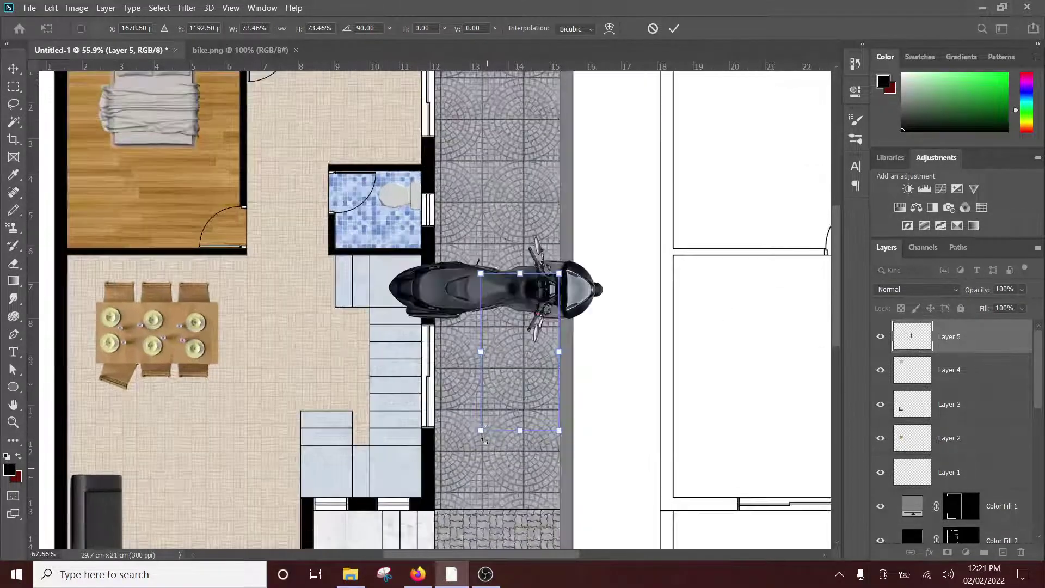
left_click_drag(488, 420, 495, 405)
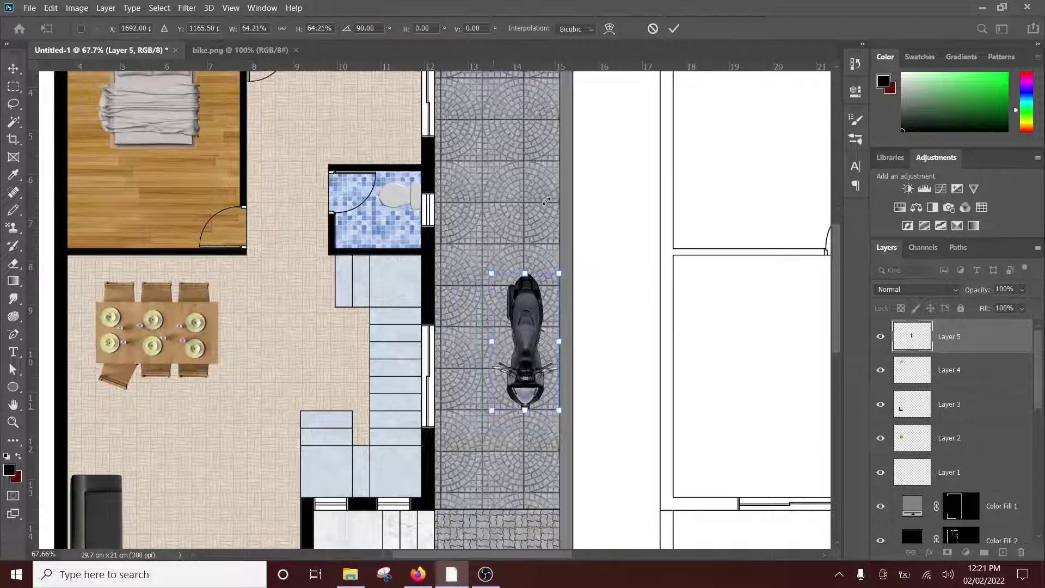
left_click(672, 28)
Move the motorbike further down the paved strip into its final spot
scroll(435, 275, "down", 2)
scroll(436, 275, "up", 3)
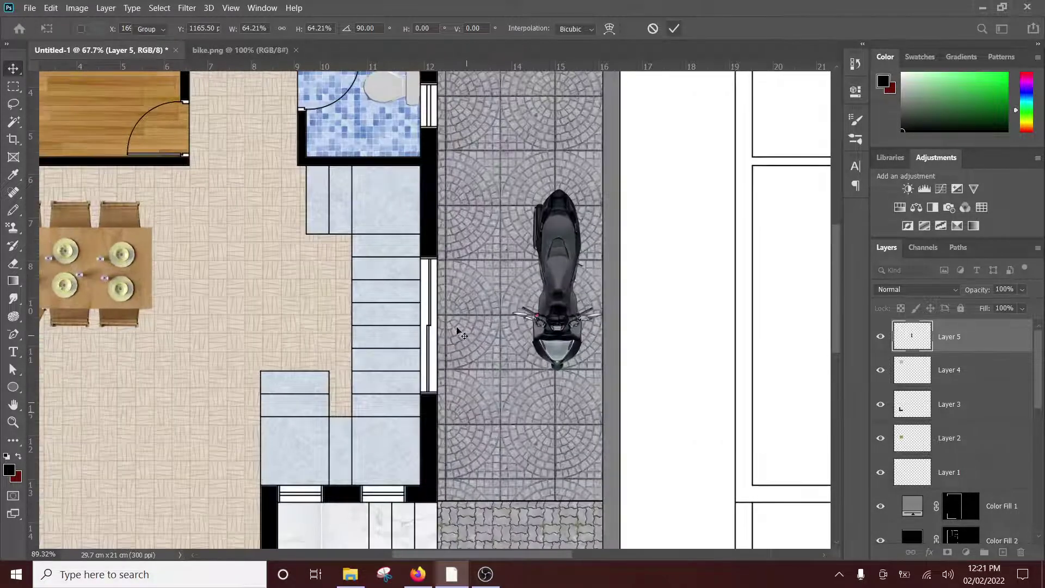
left_click_drag(562, 337, 562, 422)
scroll(544, 327, "down", 2)
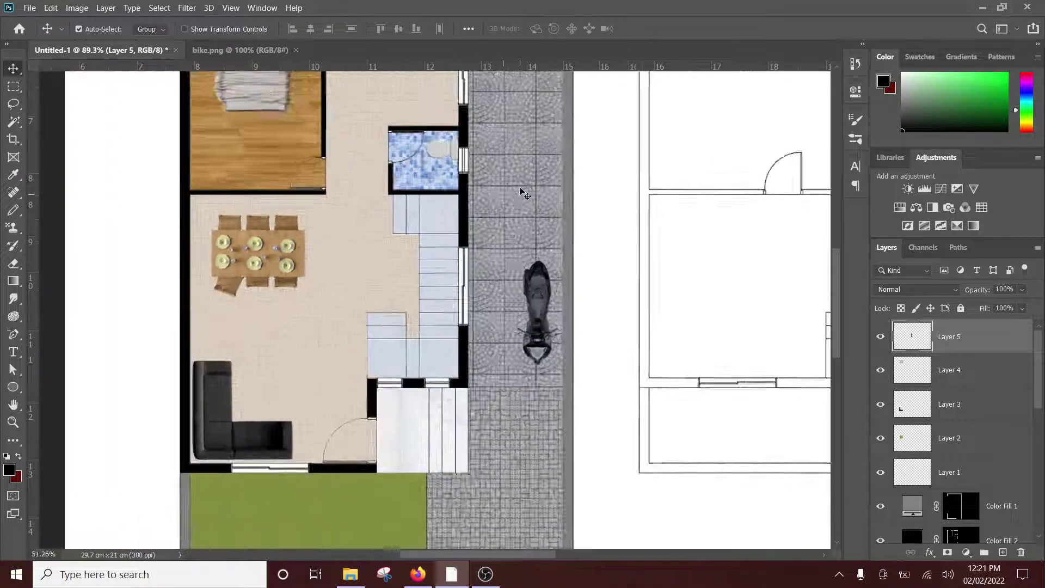
scroll(548, 332, "down", 2)
scroll(516, 278, "up", 3)
scroll(516, 277, "down", 2)
scroll(517, 294, "down", 1)
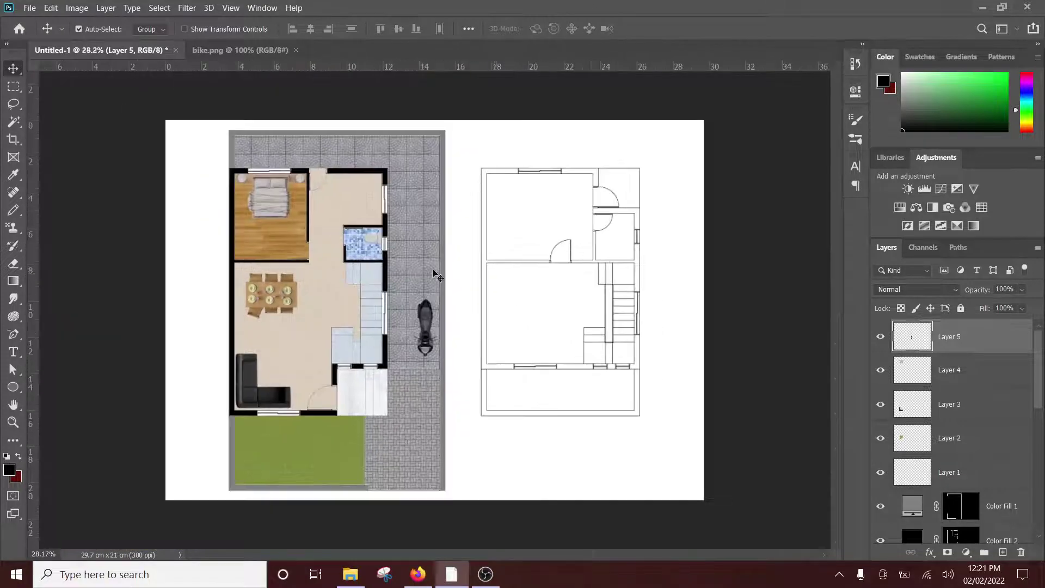
scroll(427, 357, "up", 1)
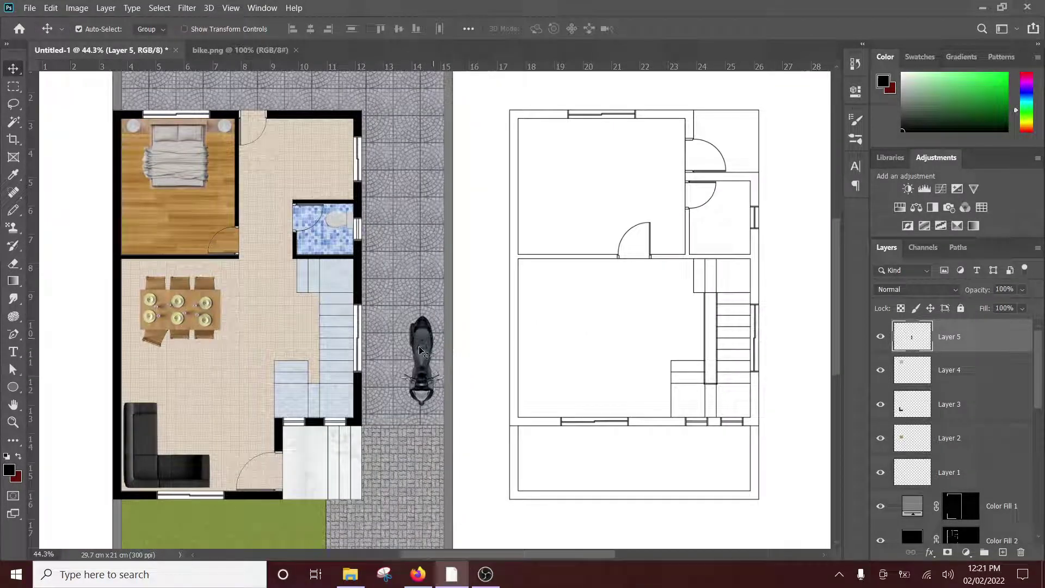
left_click_drag(428, 361, 426, 371)
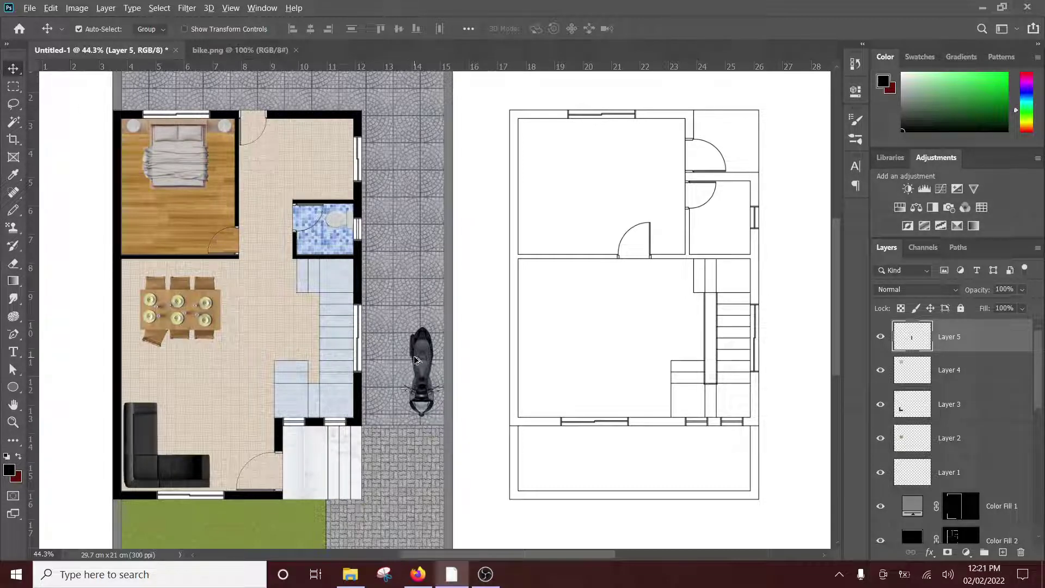
Try placing a motorbike copy above the original, then undo both copies
left_click_drag(414, 360, 415, 241)
scroll(392, 280, "down", 2)
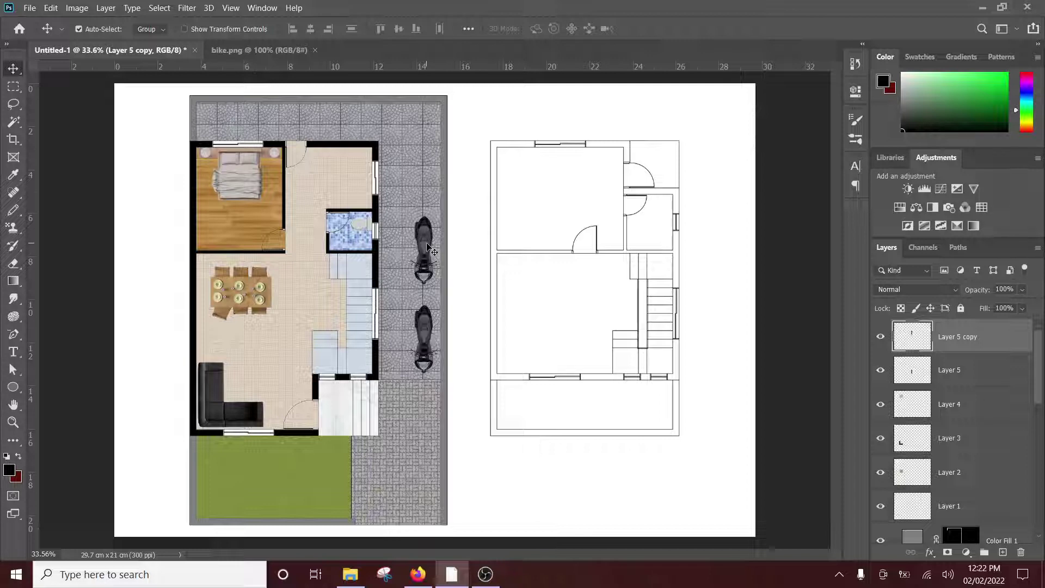
left_click_drag(428, 247, 419, 167)
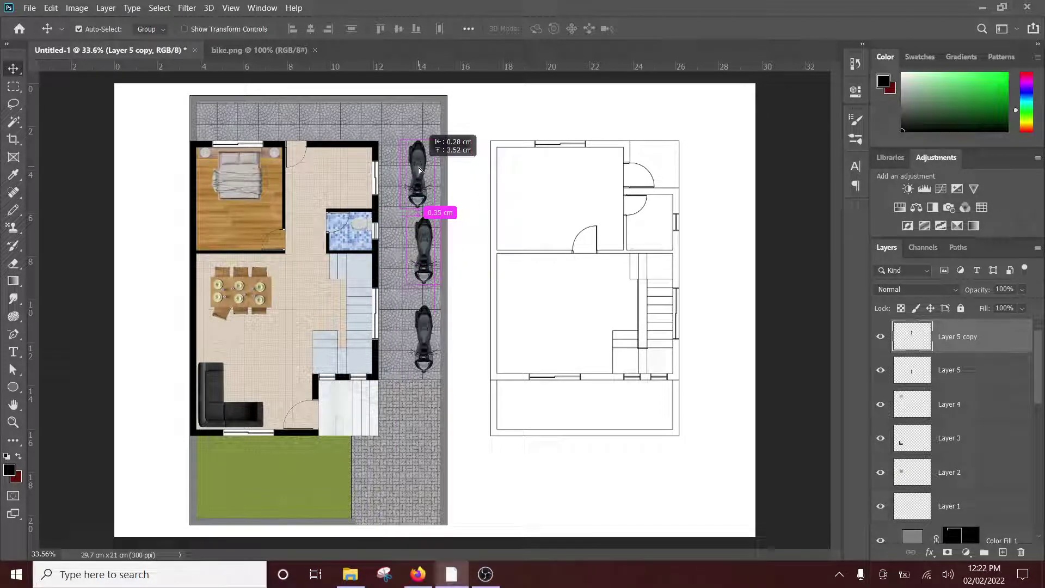
left_click_drag(419, 167, 425, 163)
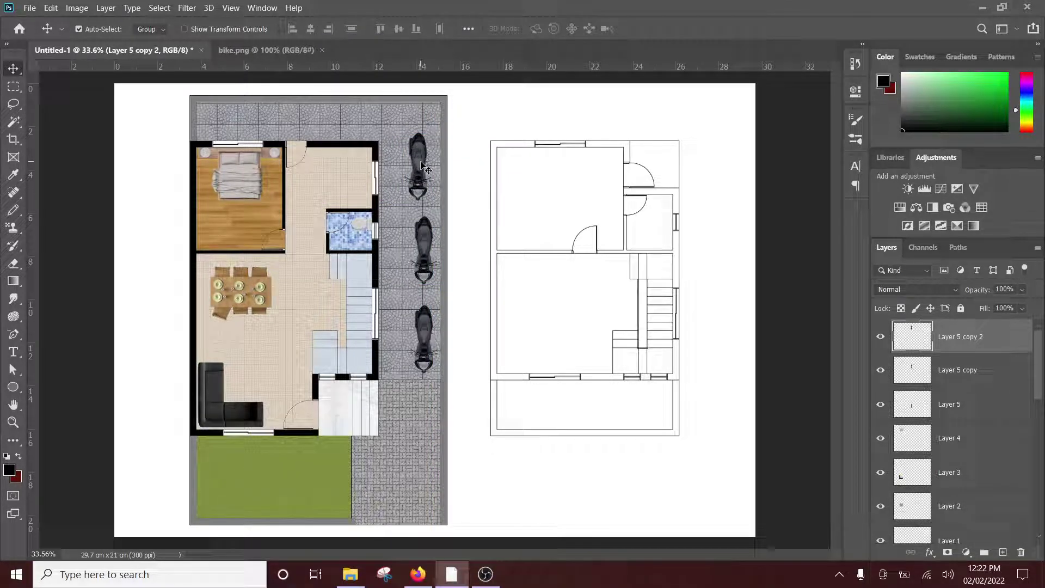
key("ctrl+z")
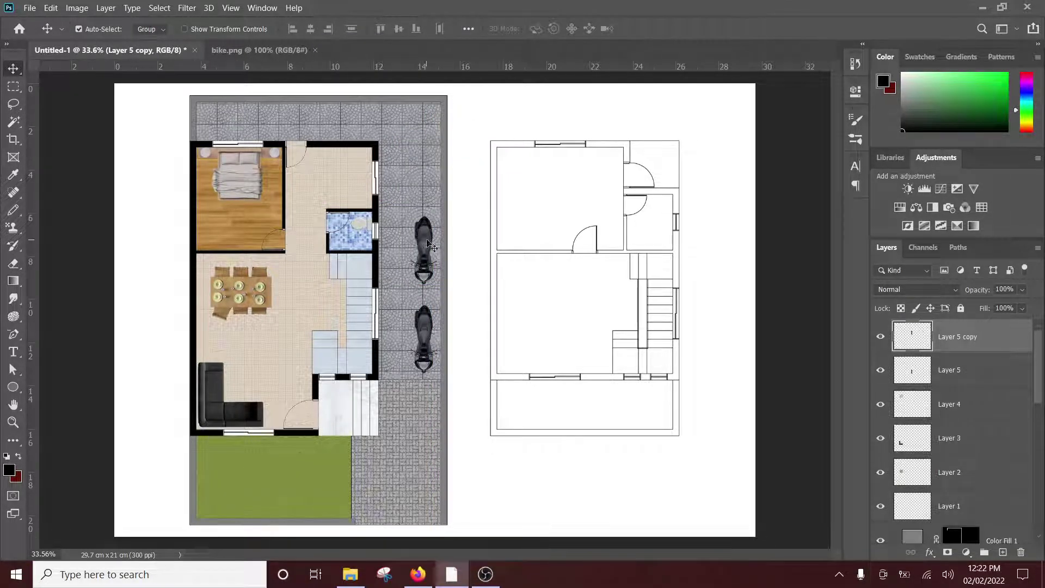
key("ctrl+z")
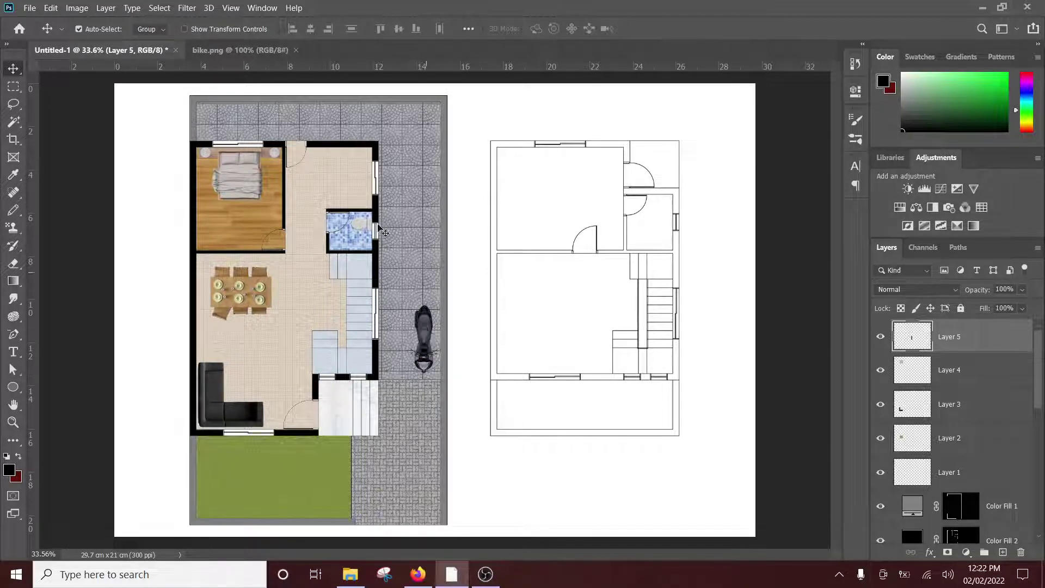
scroll(431, 310, "down", 1)
scroll(957, 403, "down", 2)
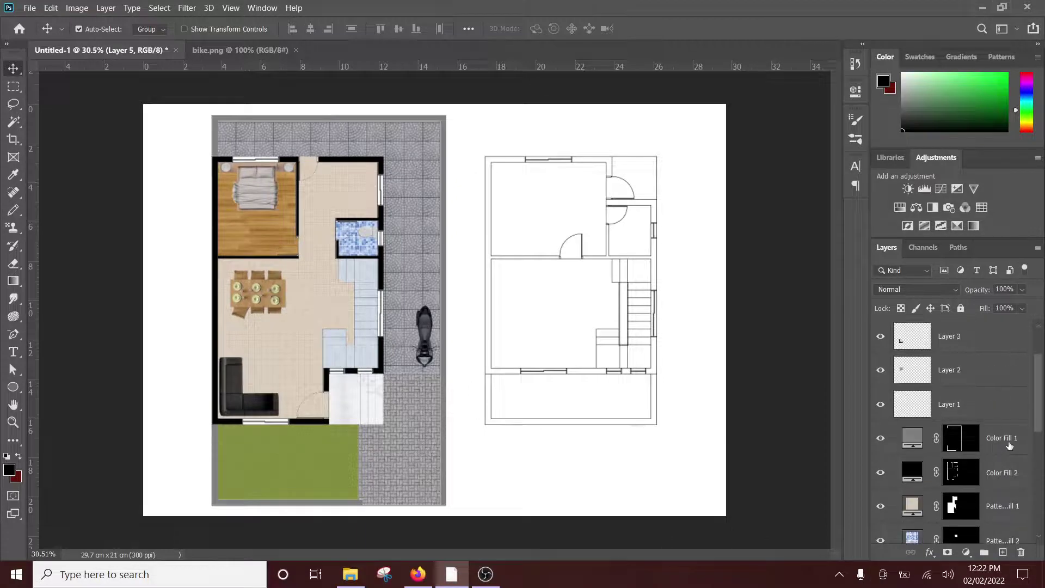
Give Color Fill 1 a drop shadow at about 75% opacity with increased distance
left_click(1010, 446)
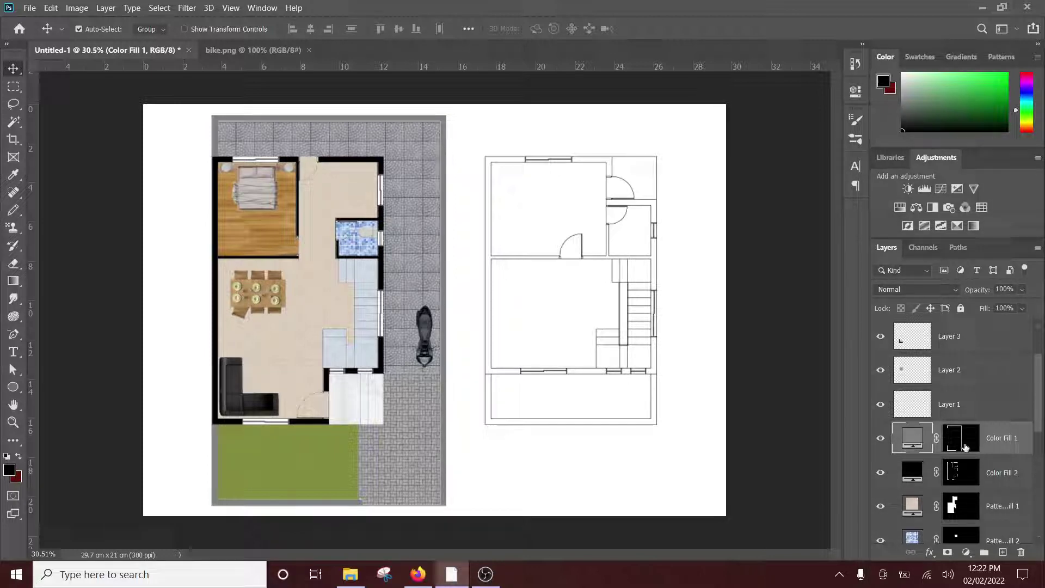
right_click(1010, 437)
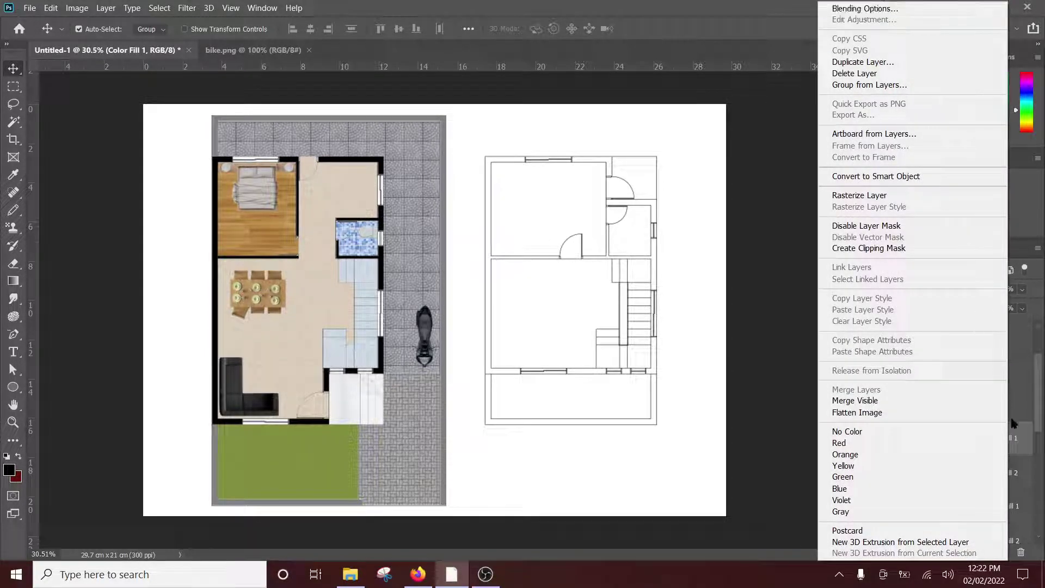
left_click(1015, 440)
left_click(930, 552)
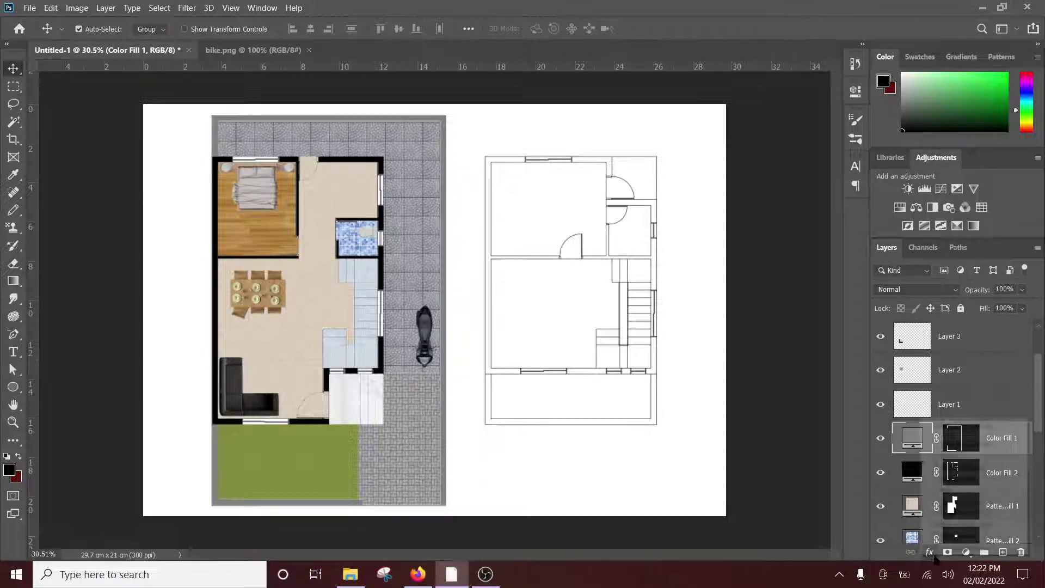
left_click(882, 442)
left_click(881, 441)
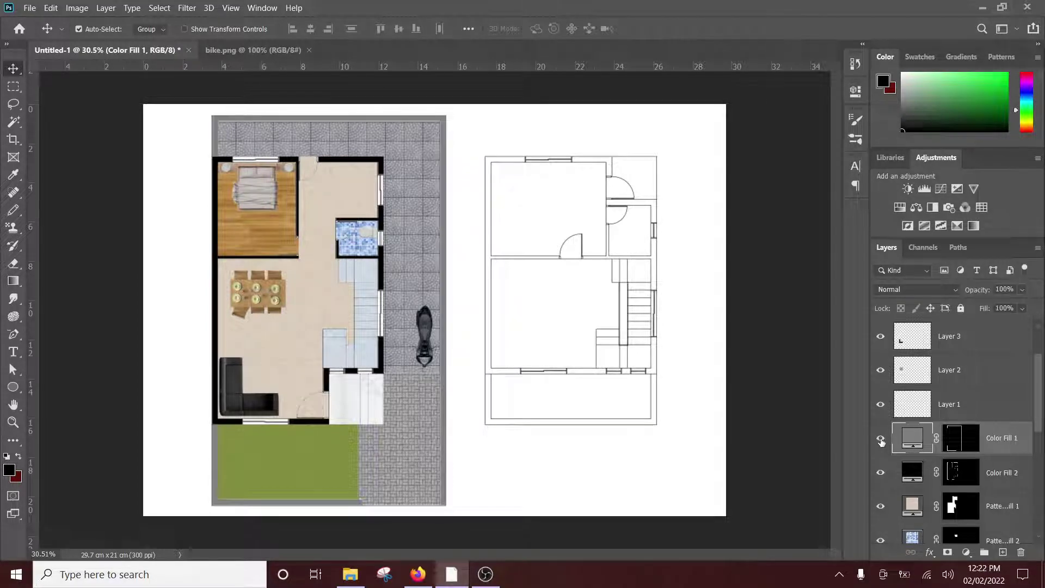
left_click(929, 552)
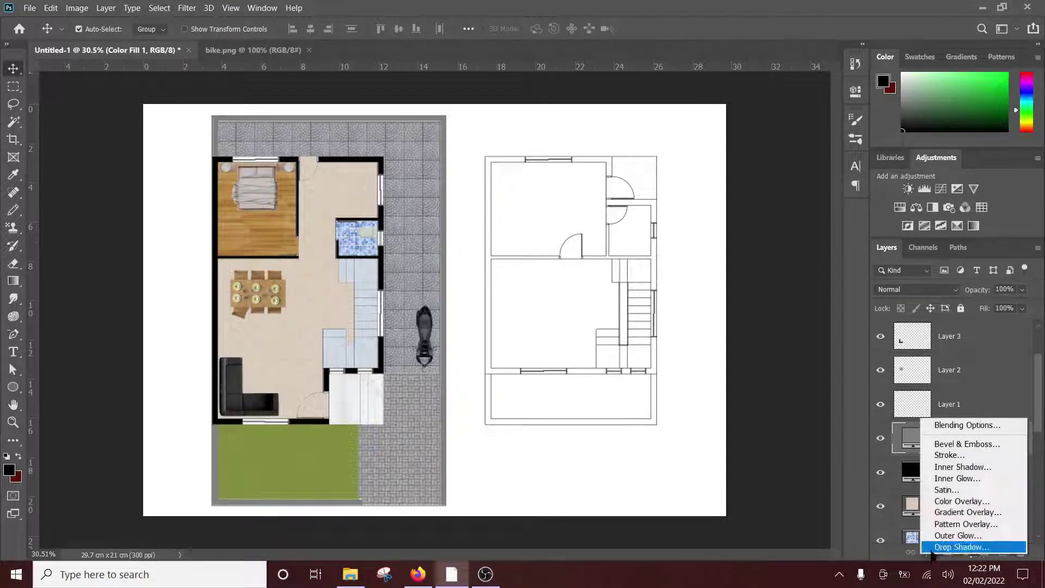
left_click(961, 546)
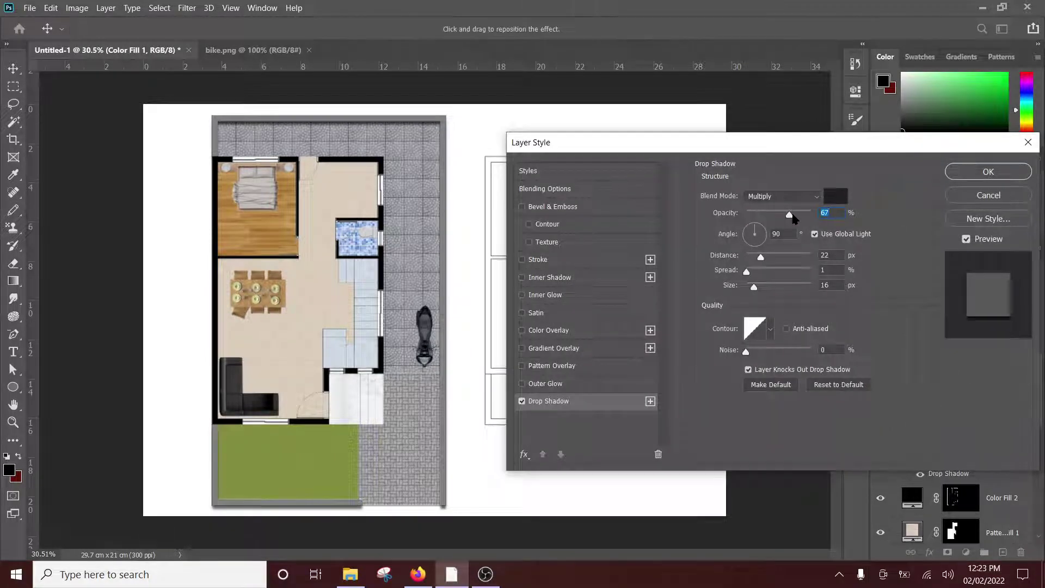
left_click_drag(788, 214, 764, 232)
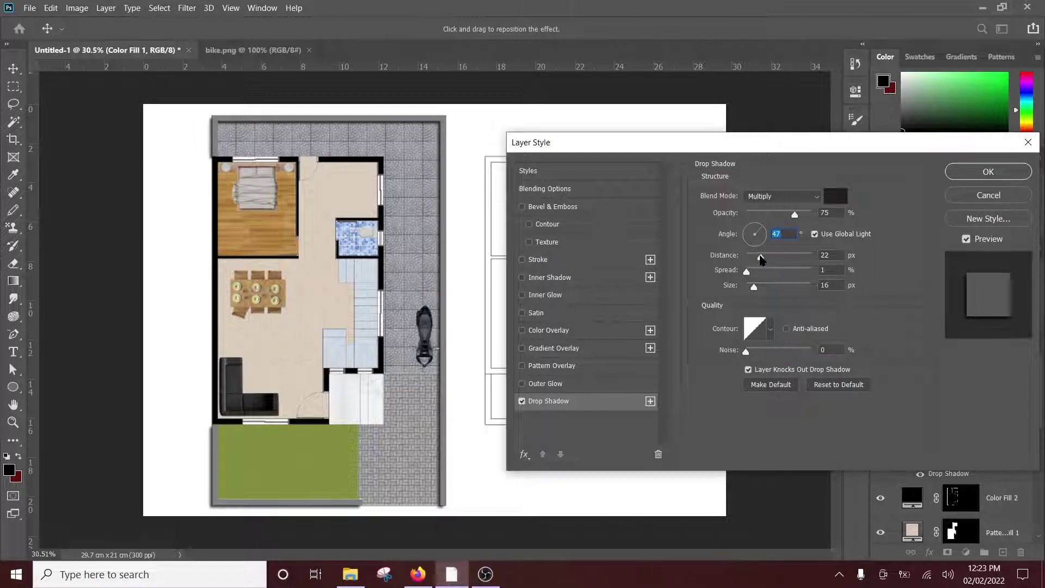
mouse_move(760, 260)
left_mouse_down()
mouse_move(776, 261)
mouse_move(757, 287)
left_mouse_up()
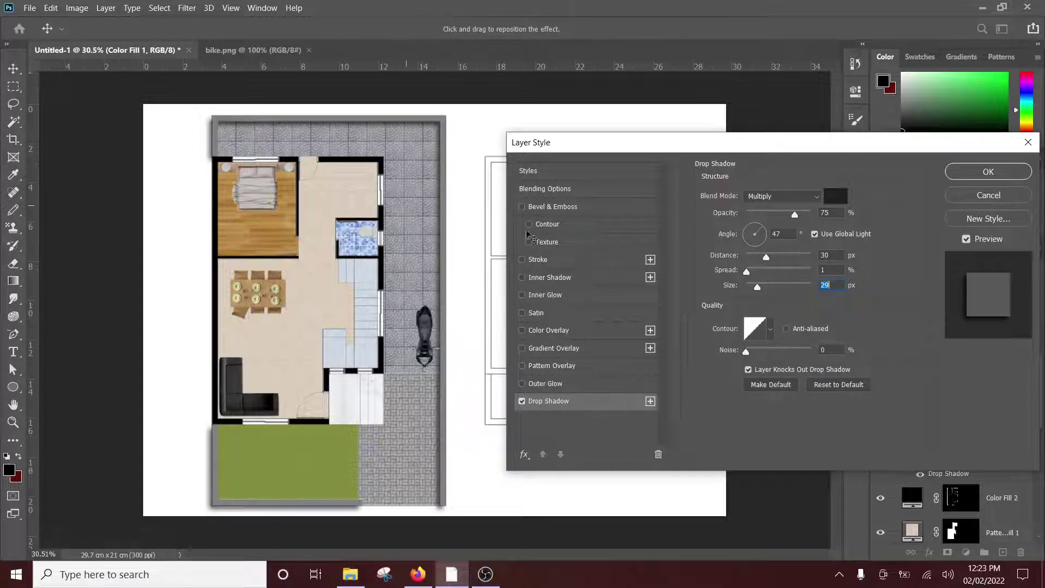
left_click(988, 171)
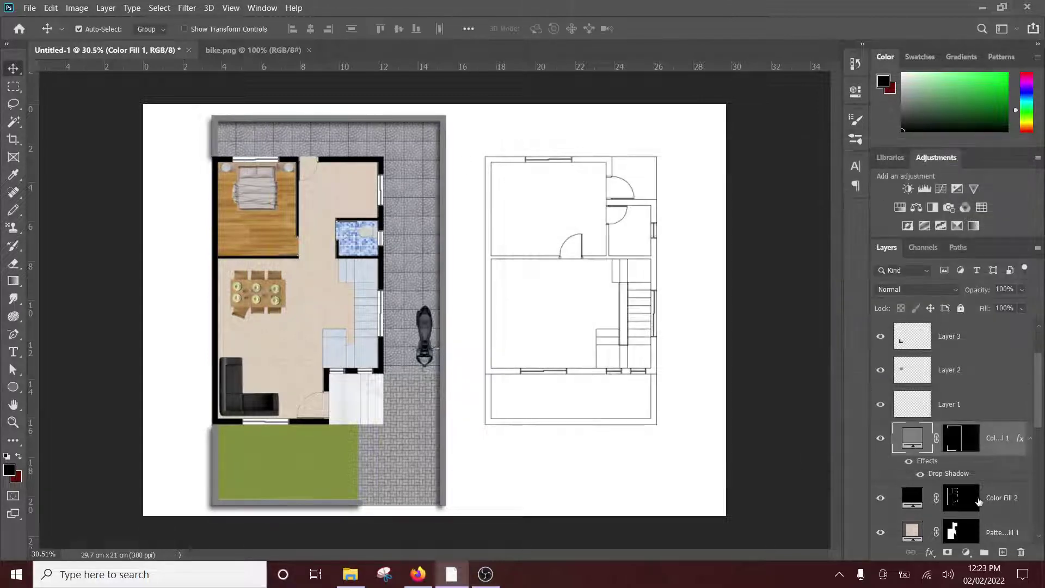
Turn on a drop shadow for the black walls of Color Fill 2
left_click(880, 499)
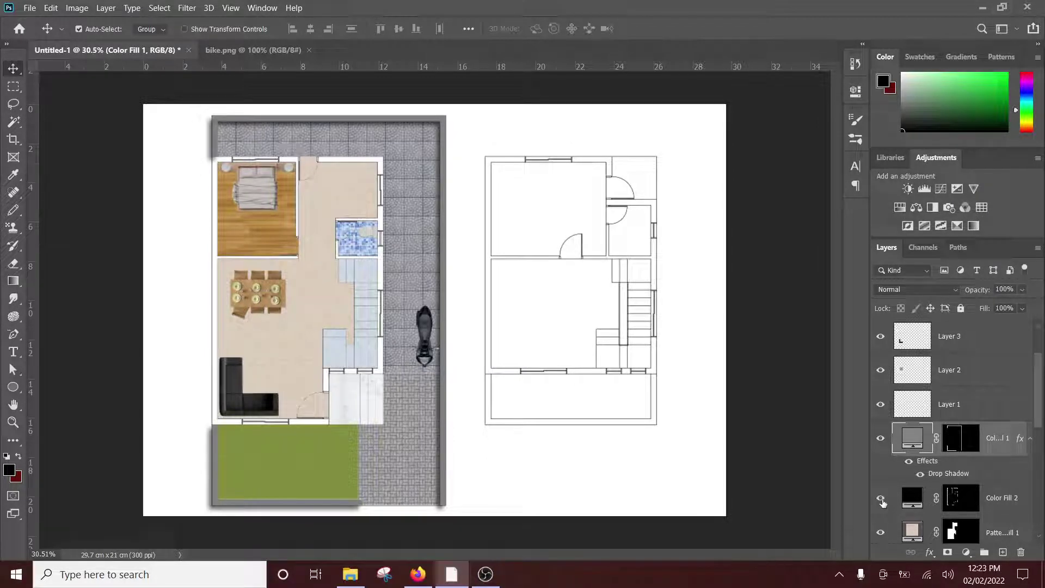
left_click(881, 498)
right_click(1023, 503)
left_click(927, 11)
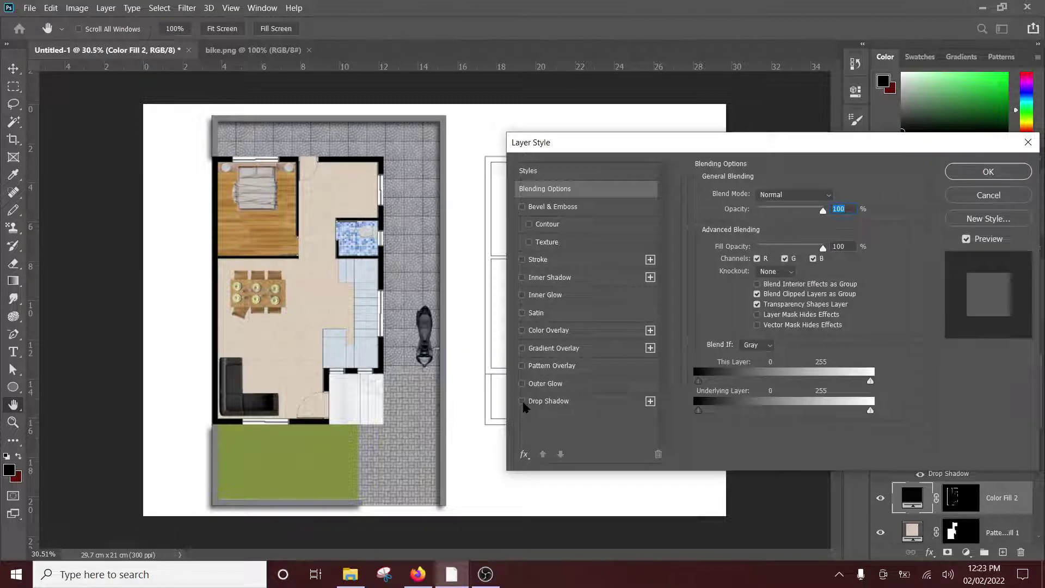
left_click(522, 401)
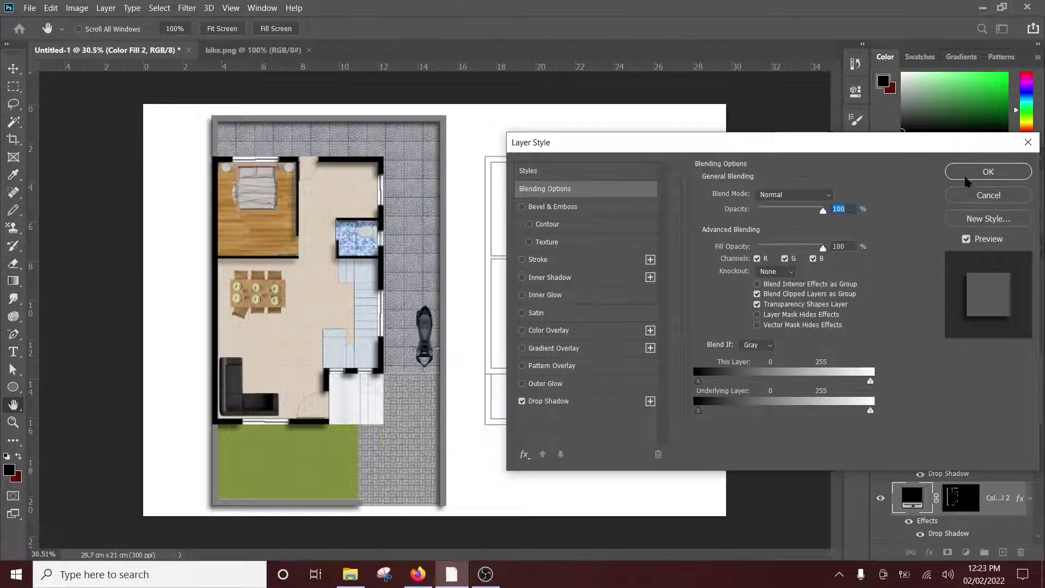
left_click(989, 172)
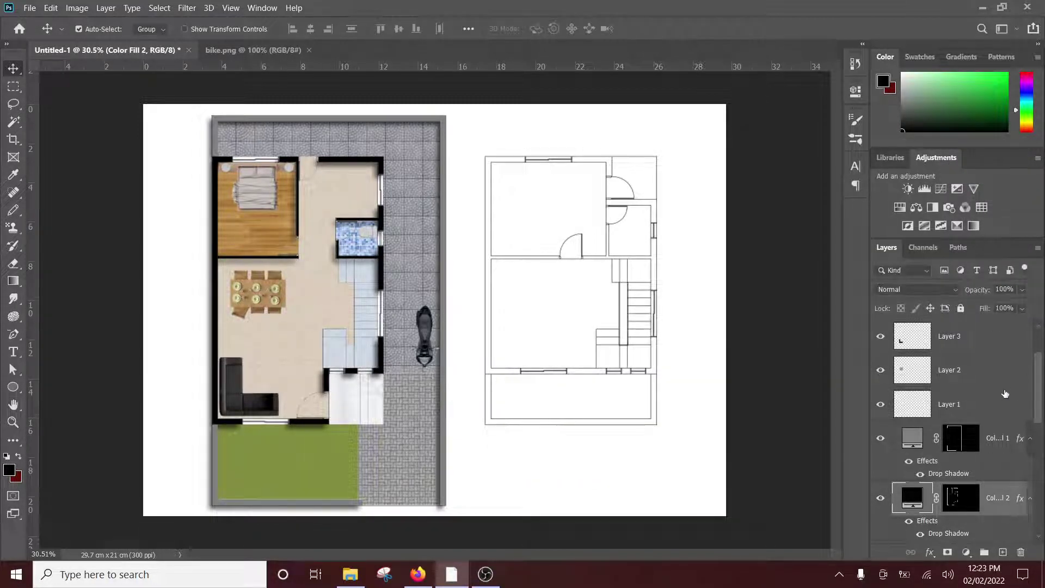
scroll(997, 385, "up", 2)
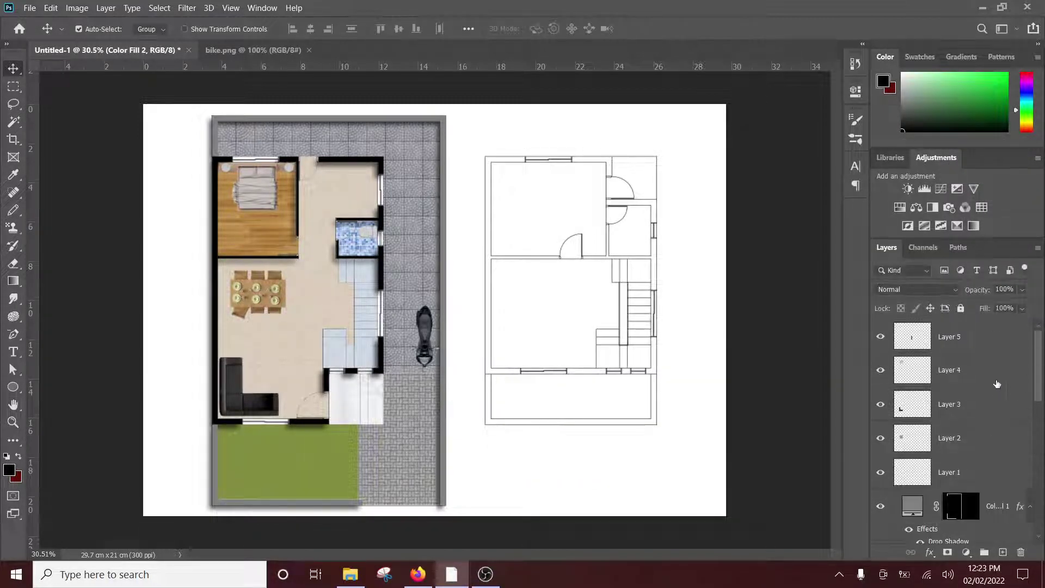
Select Layers 1 through 5 holding the furniture and motorbike
left_click(988, 349)
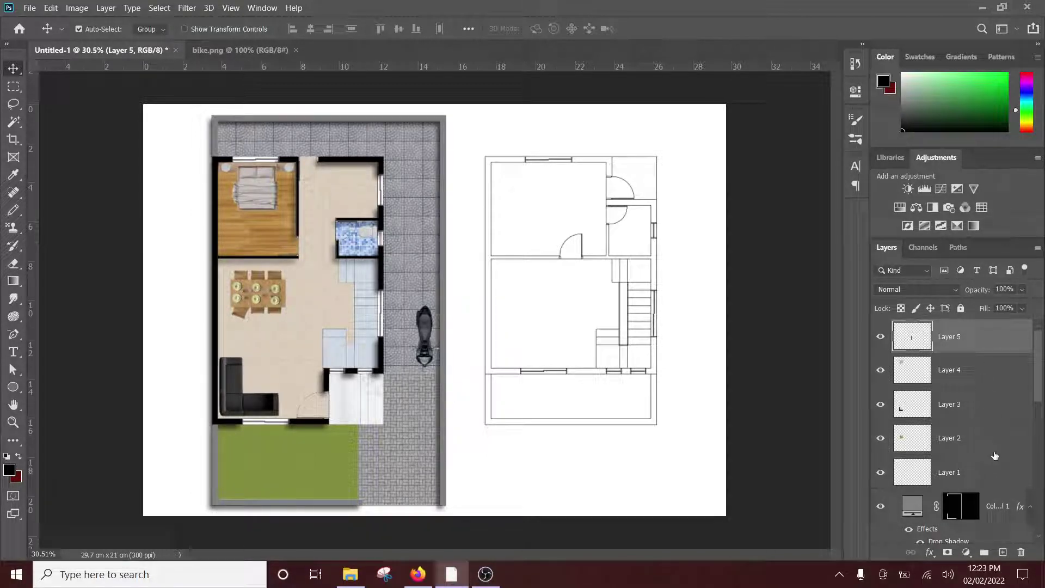
left_click(1004, 467)
left_click(997, 428)
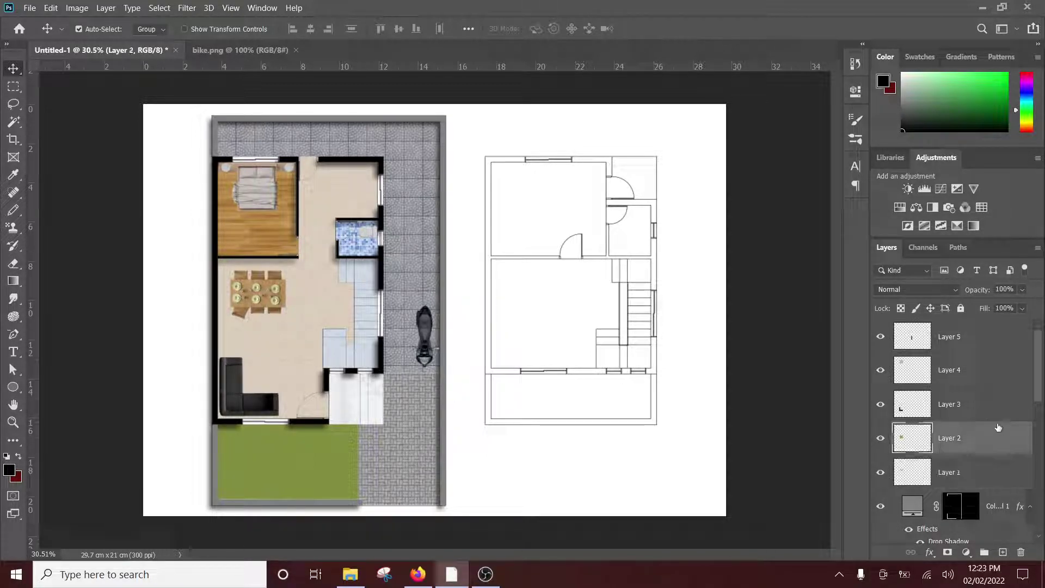
left_click(997, 477)
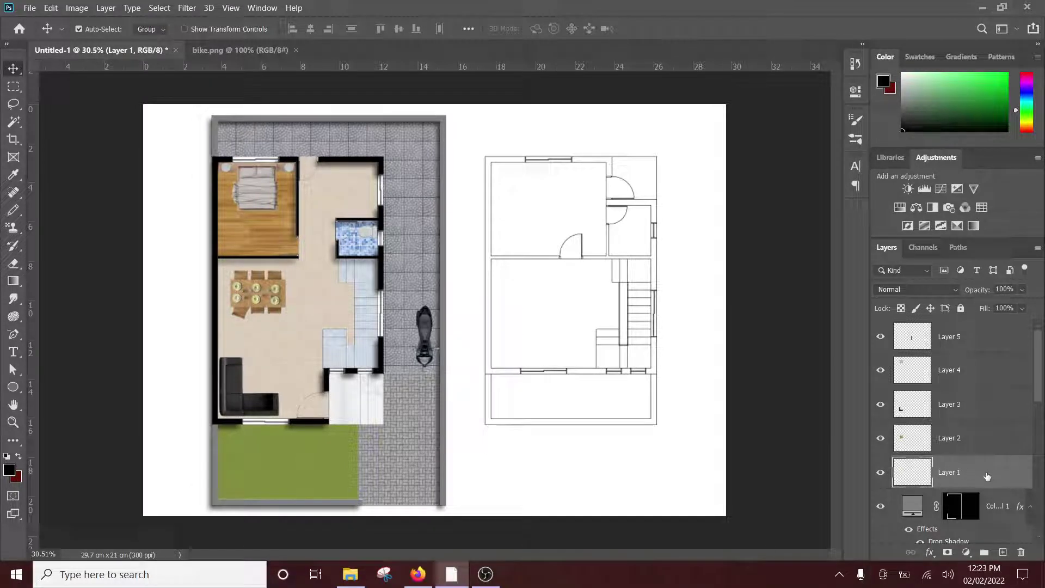
left_click(996, 438, "shift")
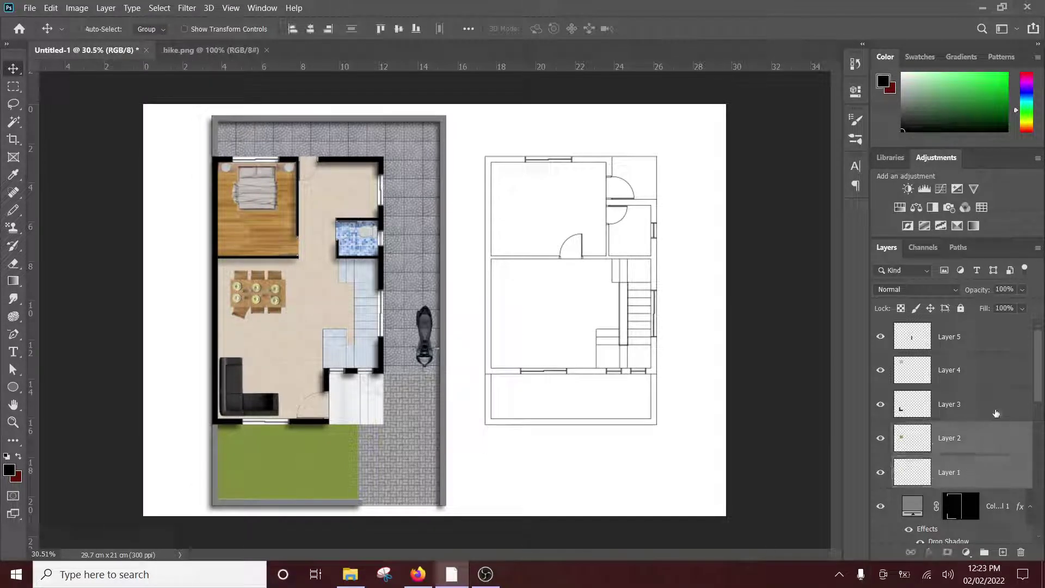
left_click(997, 405, "shift")
left_click(999, 376, "shift")
left_click(999, 342, "shift")
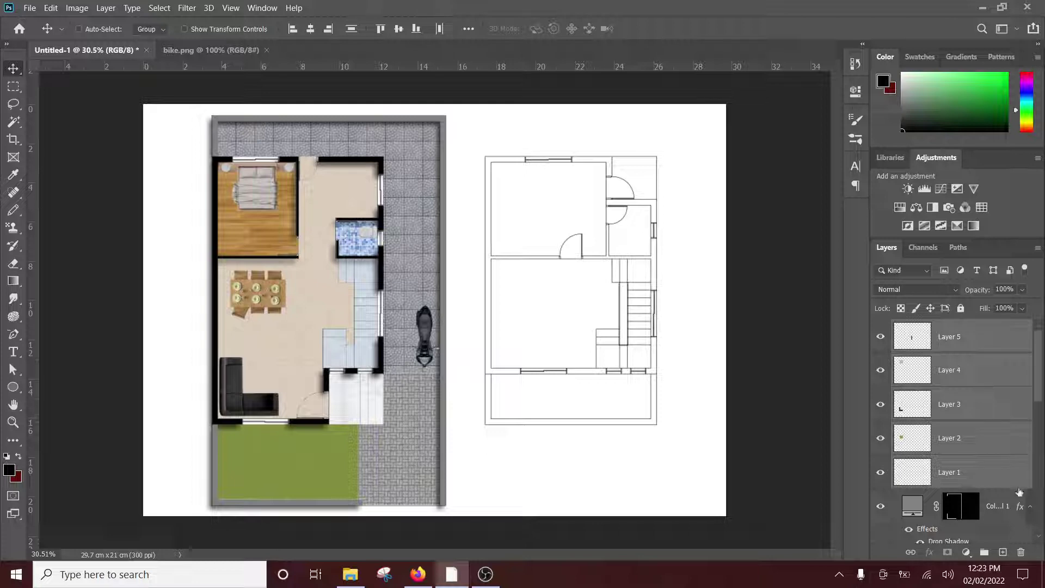
Group the selected layers and name the group 'furniture'
left_click(985, 552)
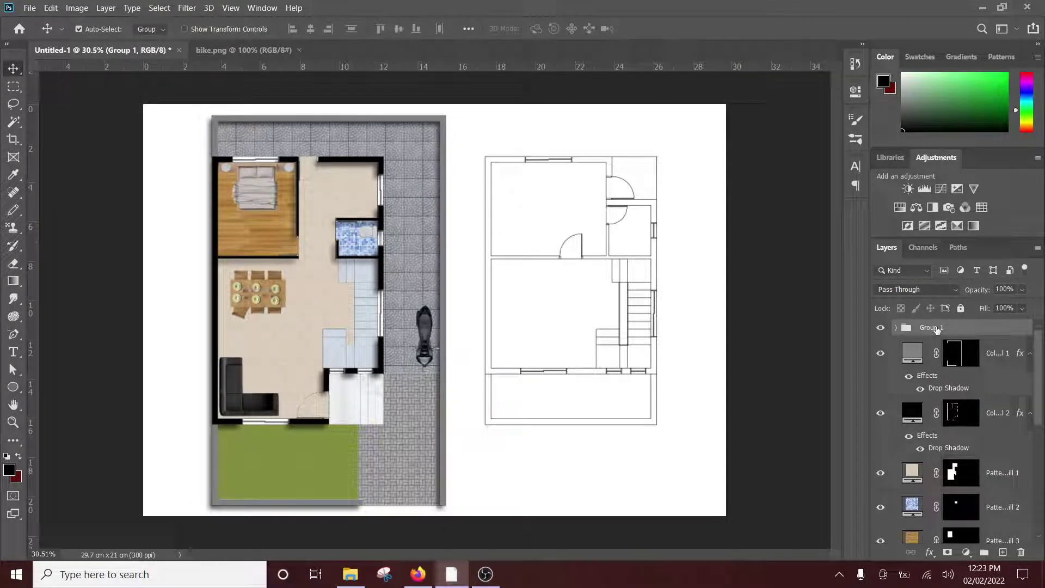
double_click(936, 328)
type("furnitu")
type("re")
key("Return")
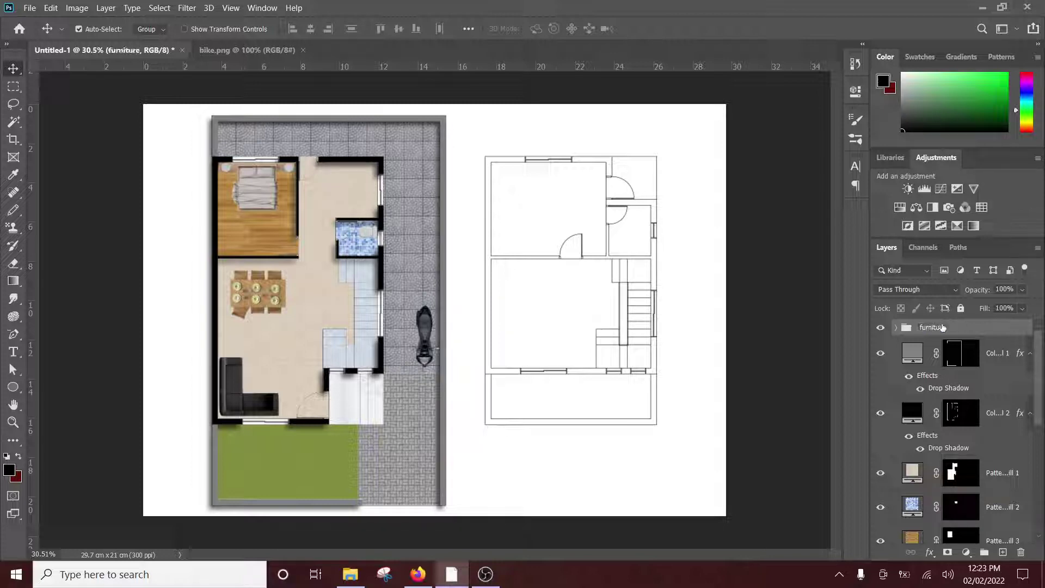
left_click(880, 328)
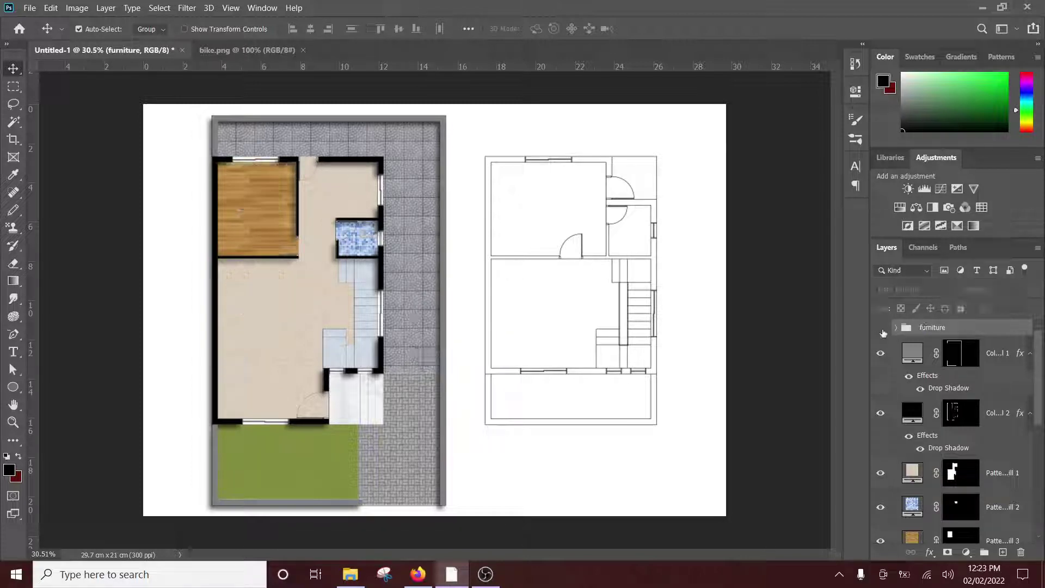
left_click(881, 328)
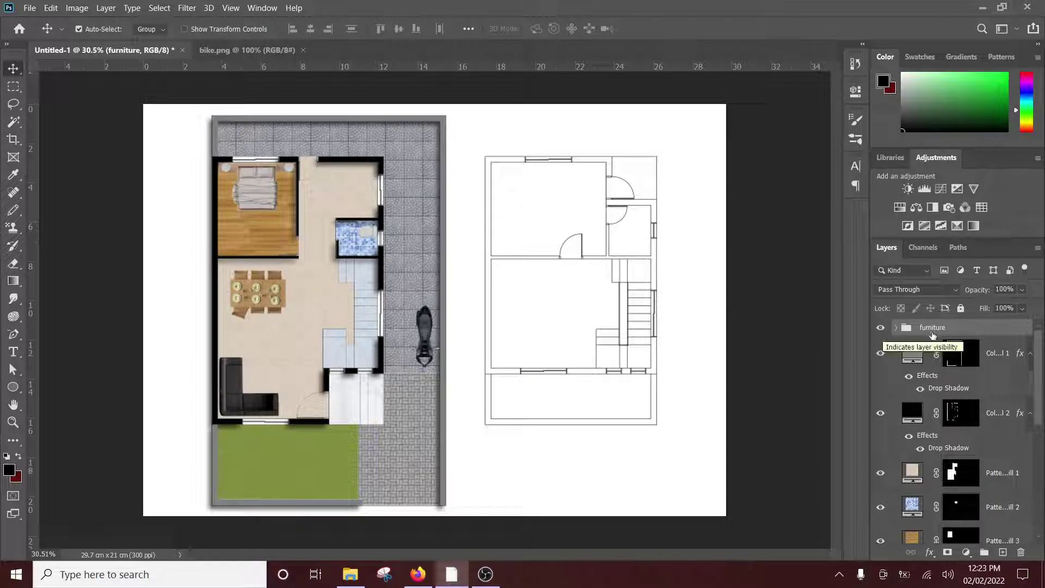
Give the furniture group a drop shadow with 12 px distance and 5 px size
left_click(929, 552)
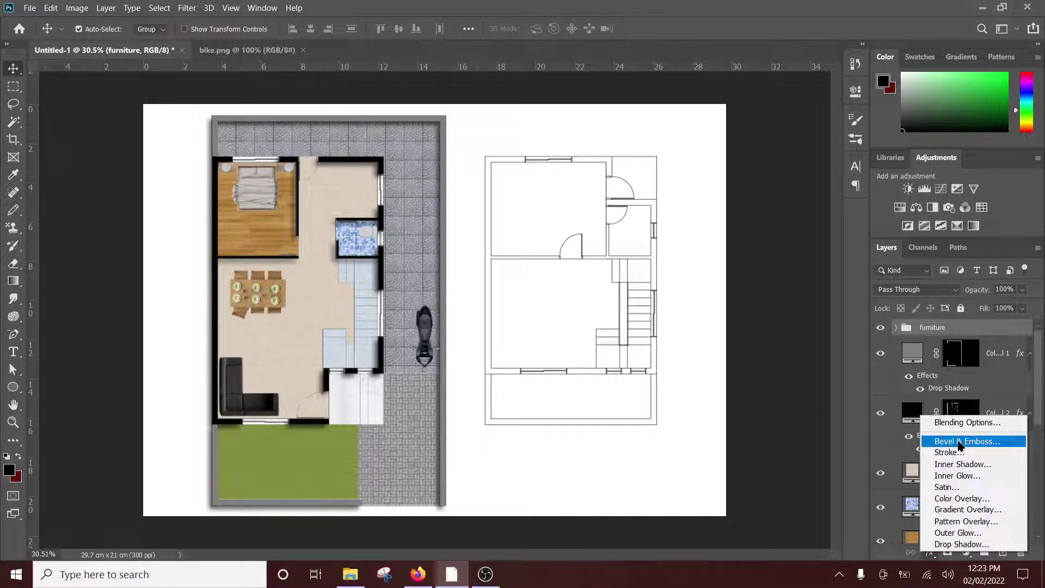
left_click(961, 544)
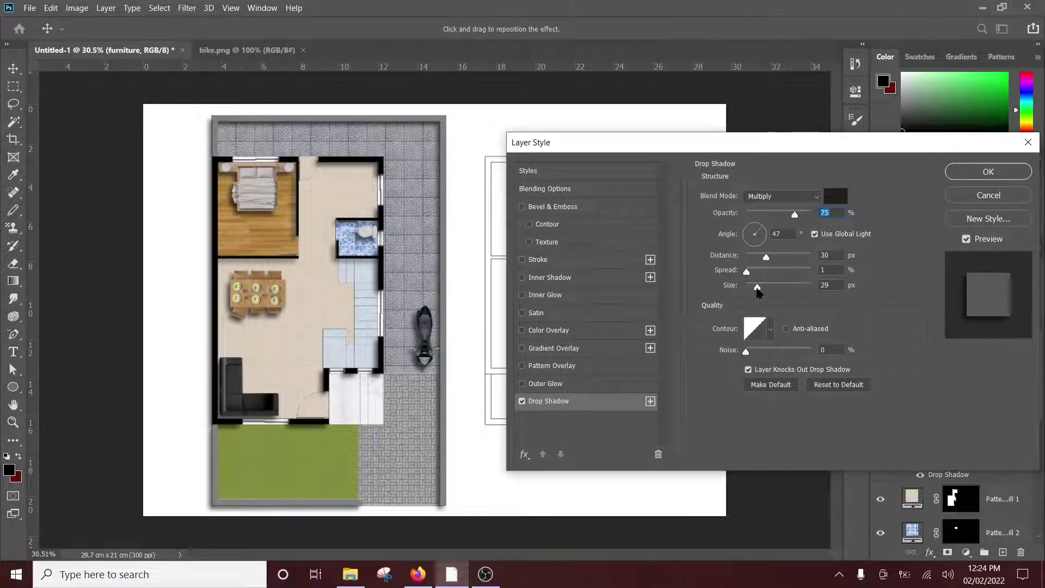
left_click_drag(757, 288, 753, 256)
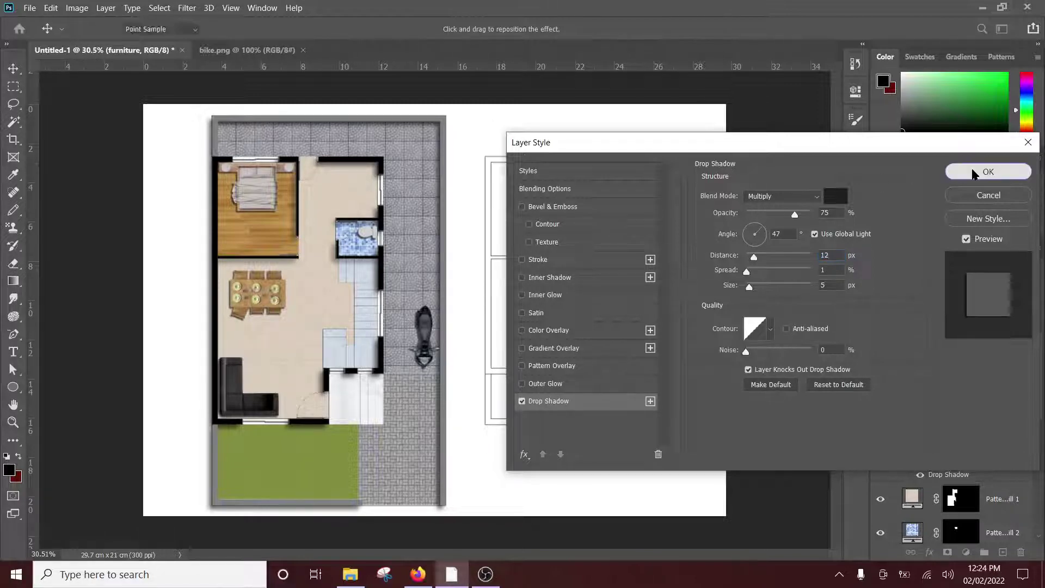
left_click(974, 171)
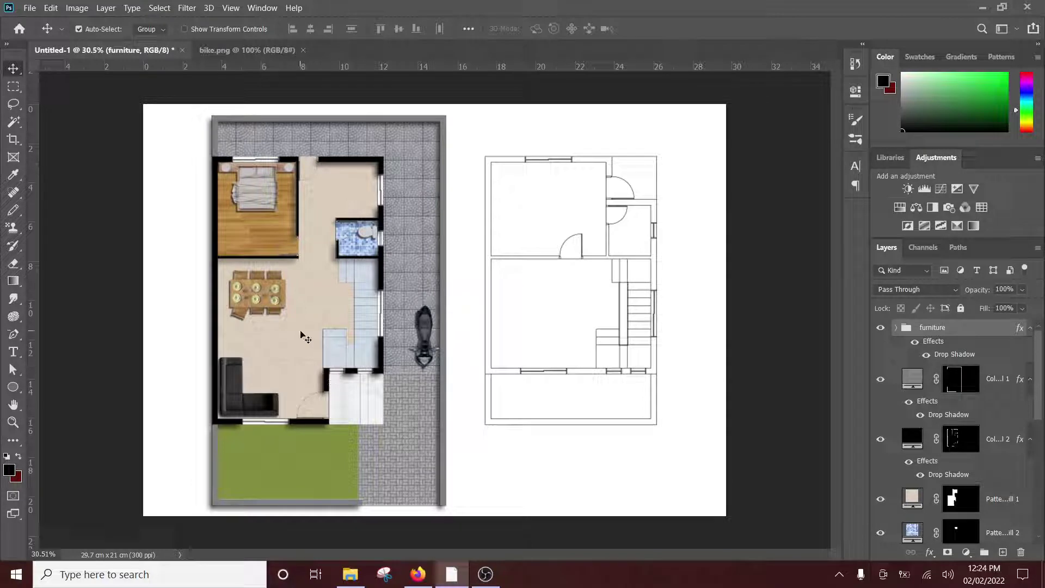
scroll(1004, 385, "down", 1)
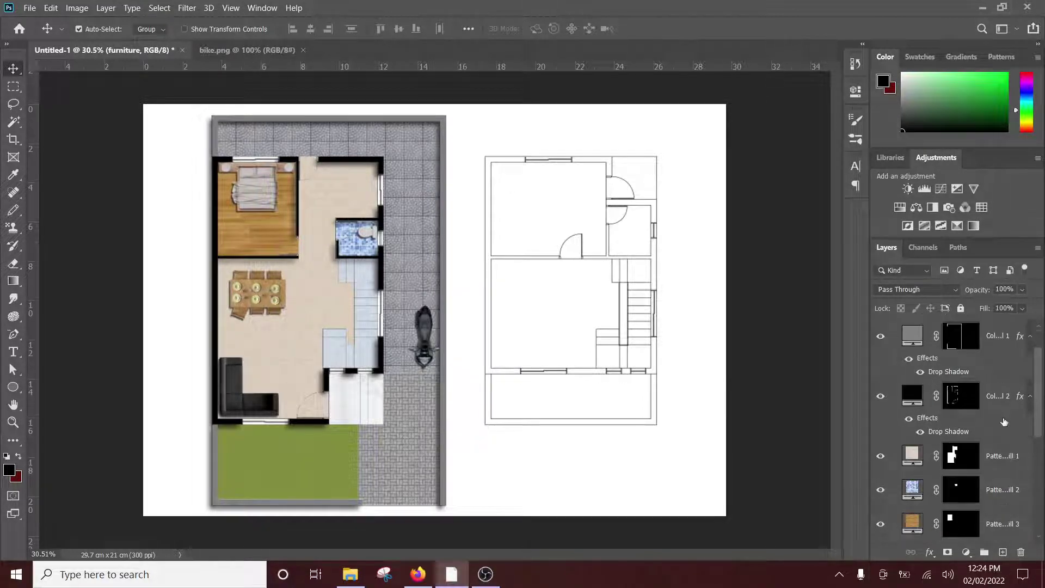
scroll(1004, 423, "down", 1)
Add a black (000000) inner shadow to Pattern Fill 1 with reduced opacity and 68 px size
left_click(1006, 427)
right_click(1005, 427)
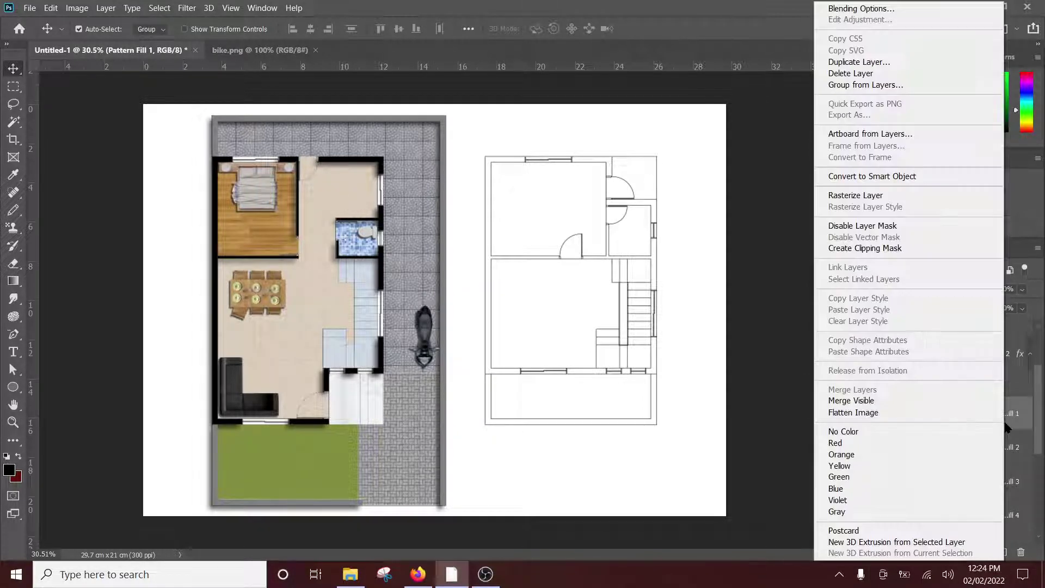
left_click(871, 11)
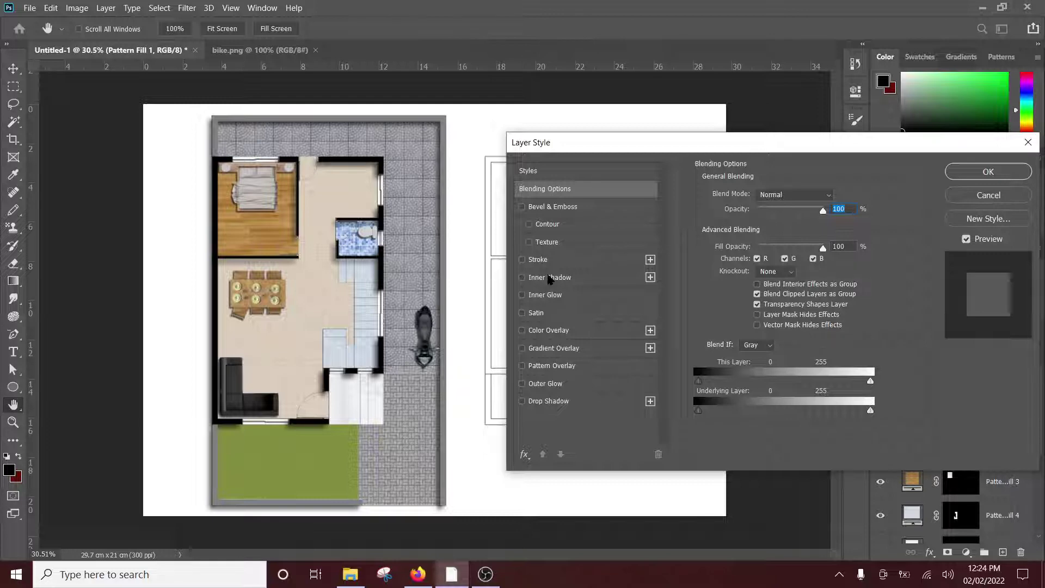
left_click(548, 280)
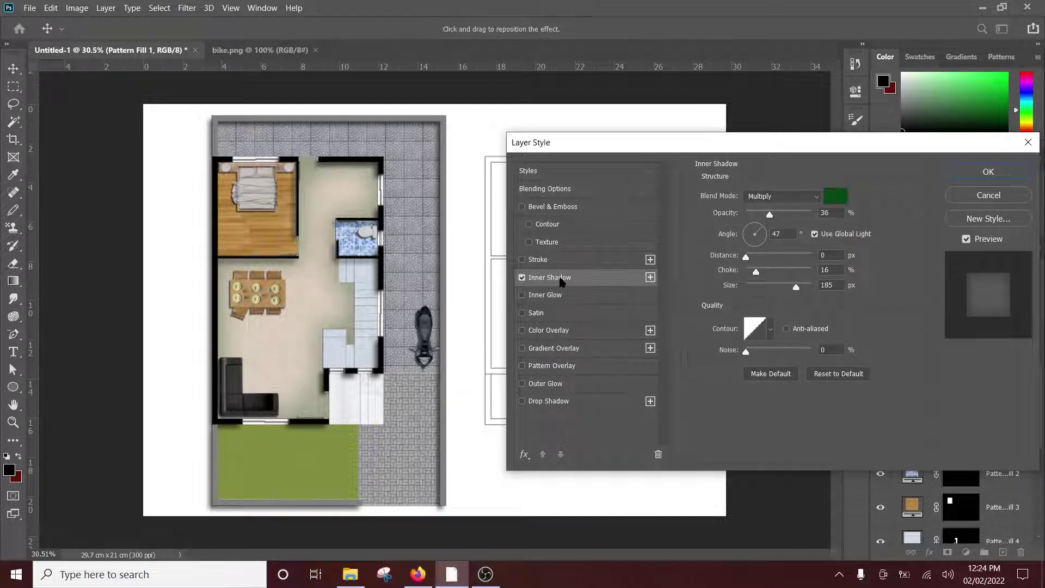
left_click(838, 195)
type("000000")
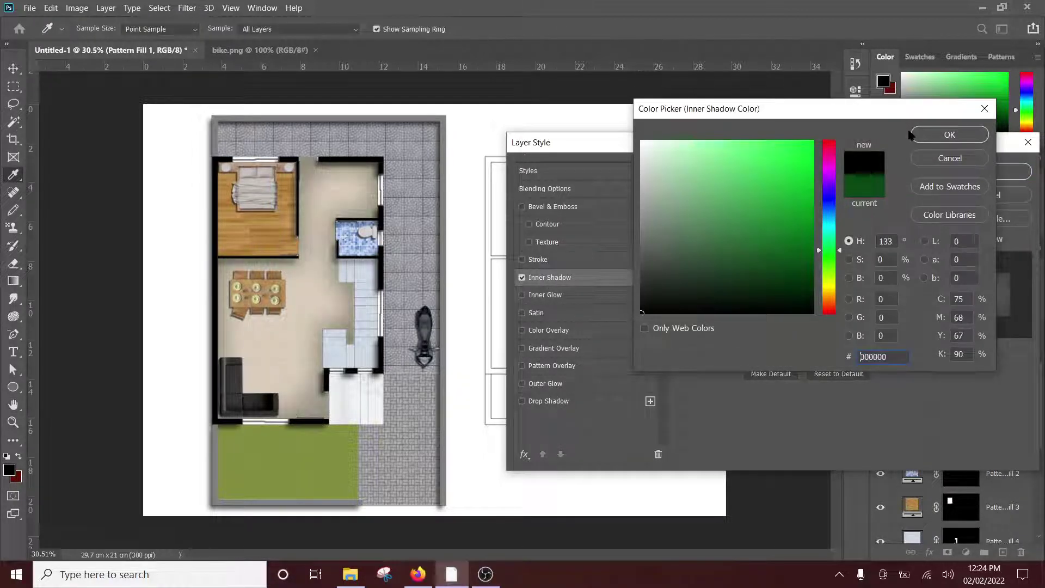
key("Return")
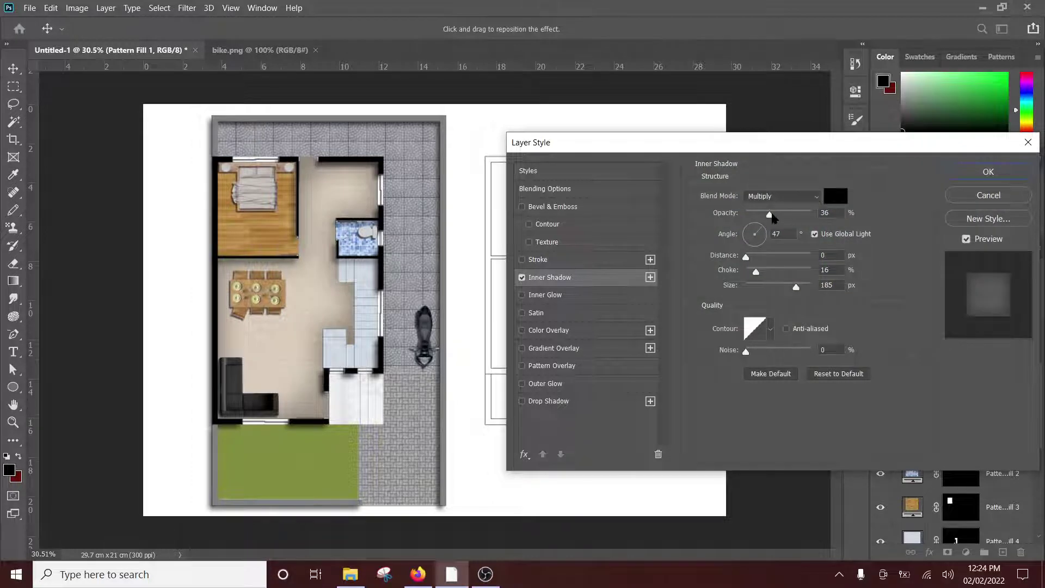
mouse_move(772, 214)
left_mouse_down()
mouse_move(781, 215)
mouse_move(762, 221)
left_mouse_up()
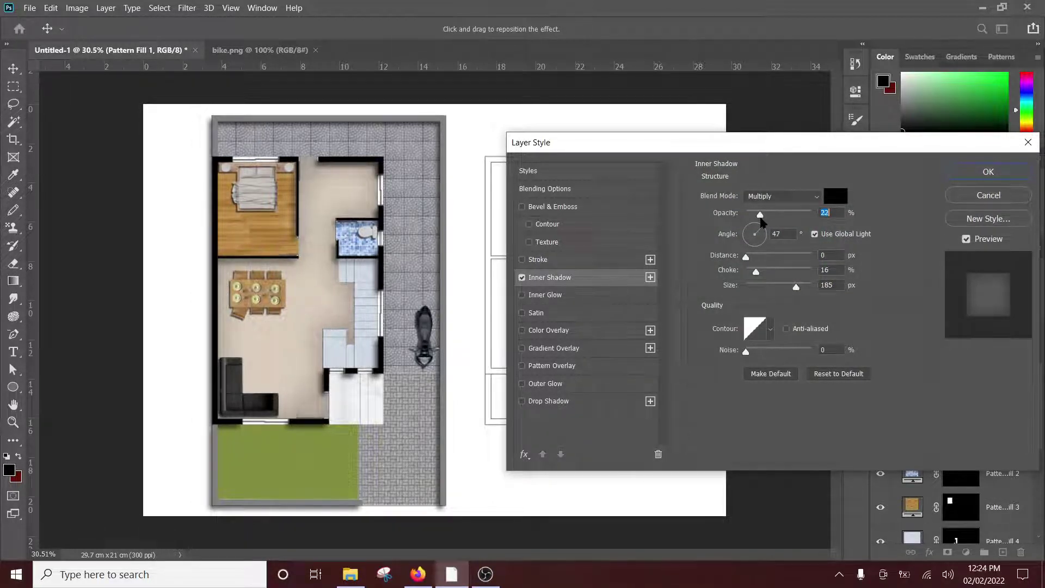
left_click_drag(795, 286, 766, 286)
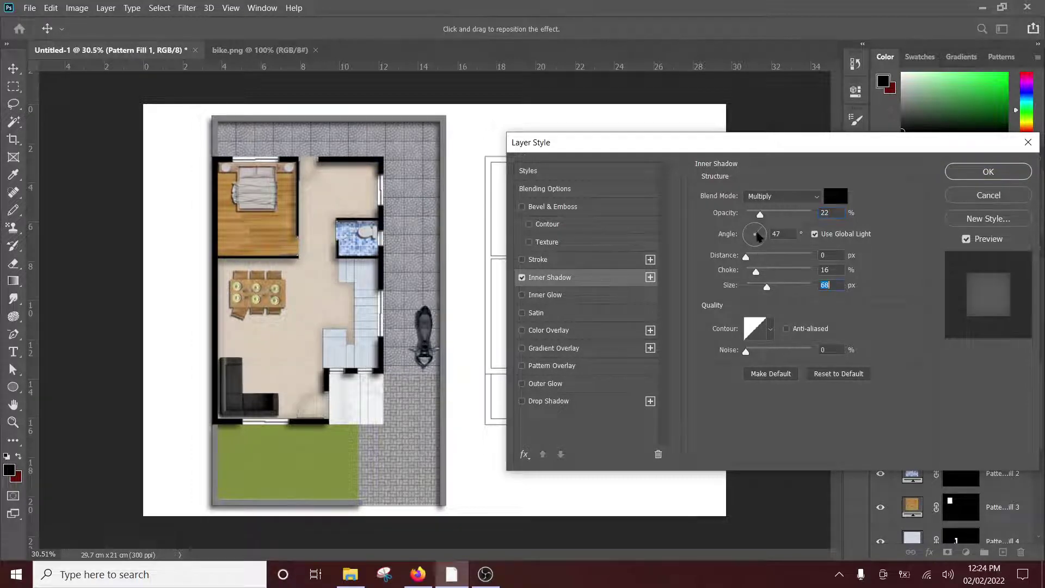
mouse_move(761, 217)
left_mouse_down()
mouse_move(773, 220)
mouse_move(763, 218)
left_mouse_up()
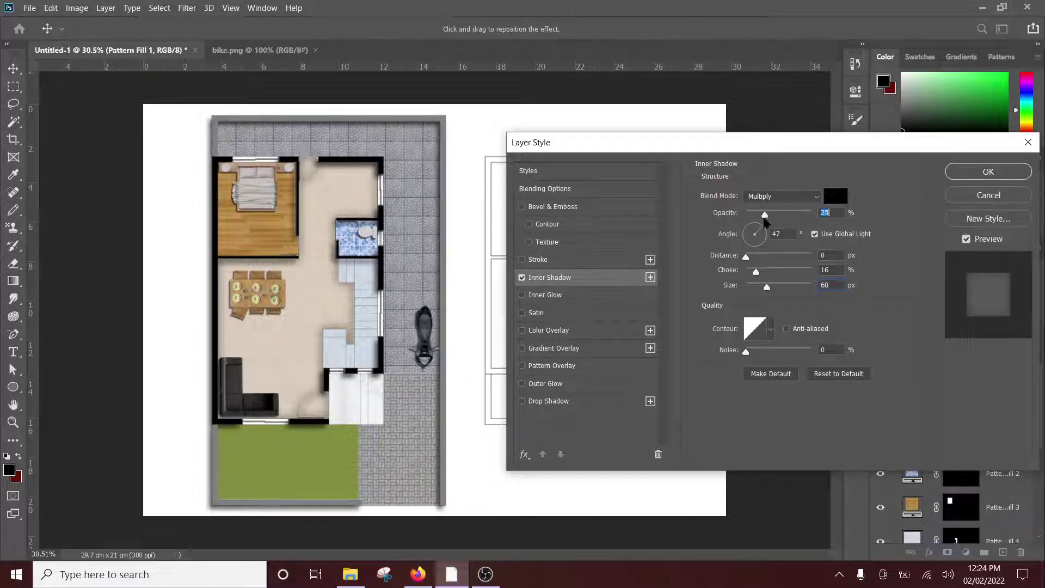
left_click(966, 175)
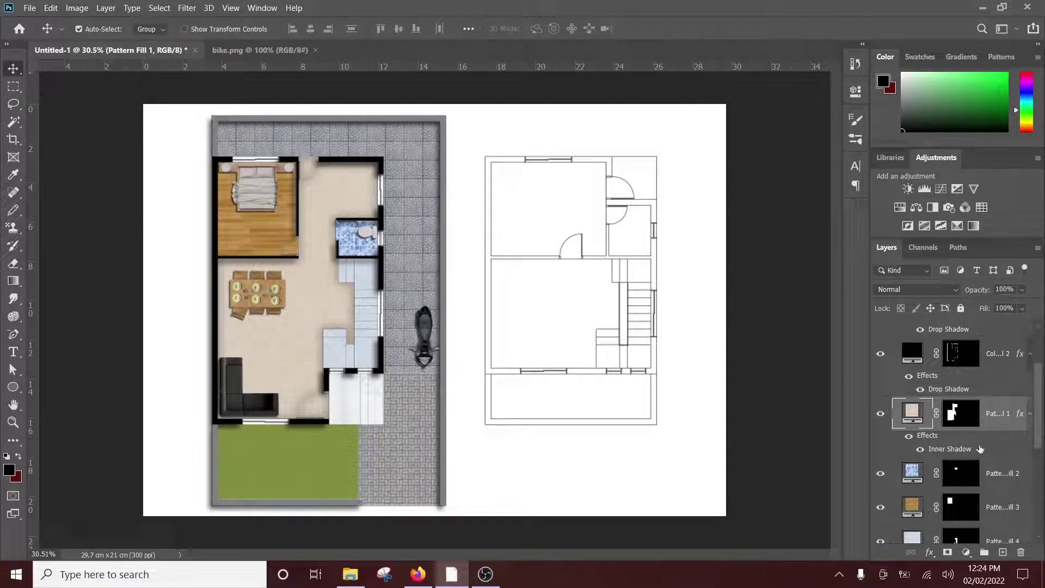
scroll(958, 414, "up", 2)
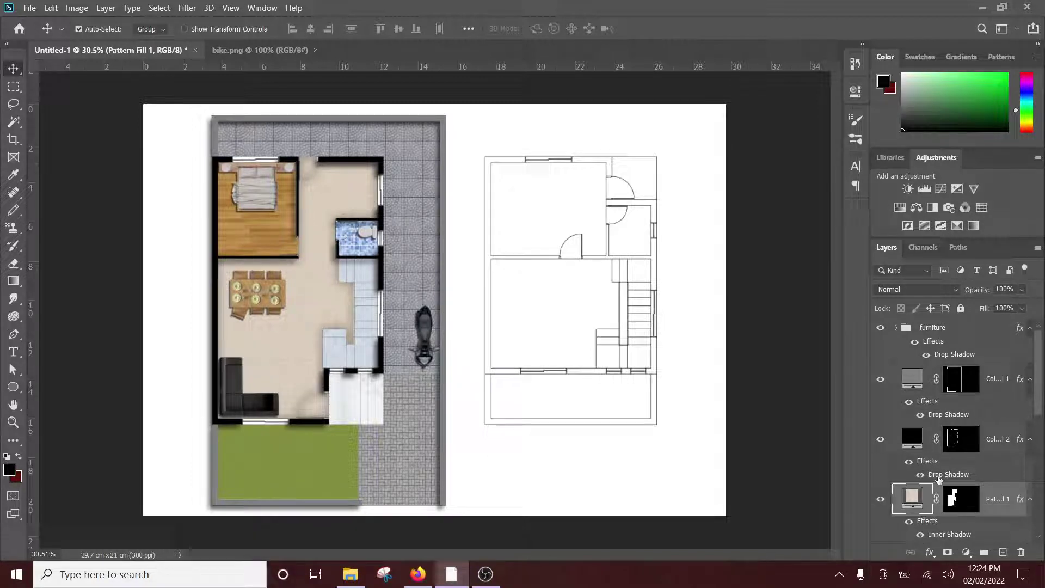
Enlarge Color Fill 2's drop shadow size to 59 px
double_click(938, 478)
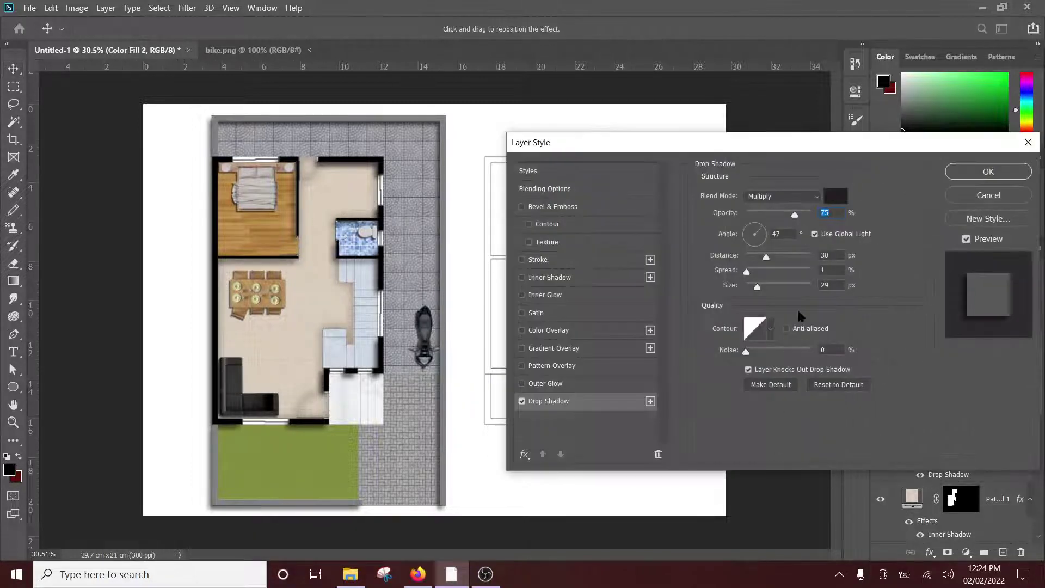
mouse_move(757, 286)
left_mouse_down()
mouse_move(767, 287)
mouse_move(756, 256)
left_mouse_up()
left_click(974, 172)
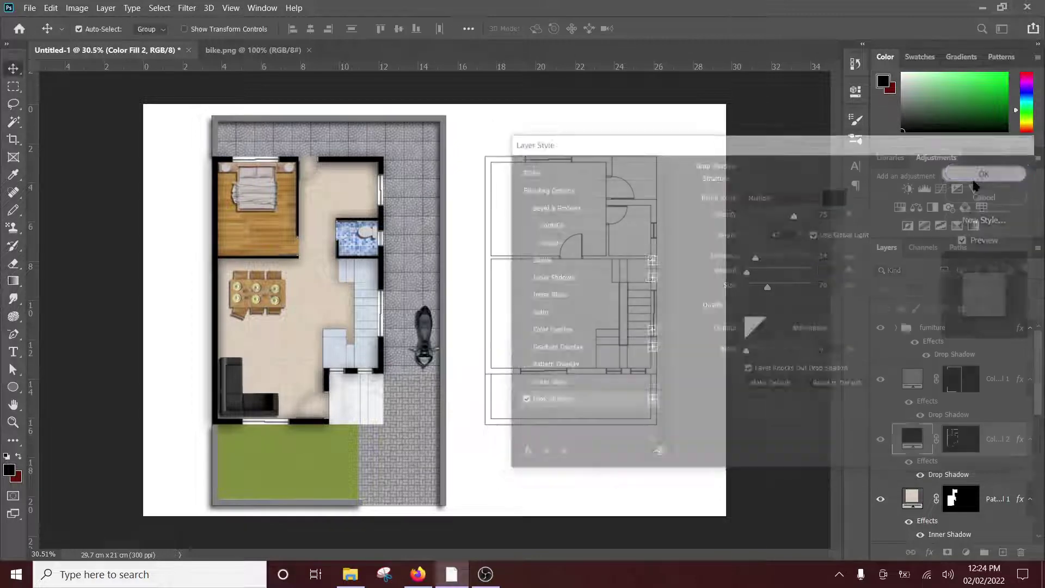
scroll(956, 384, "down", 1)
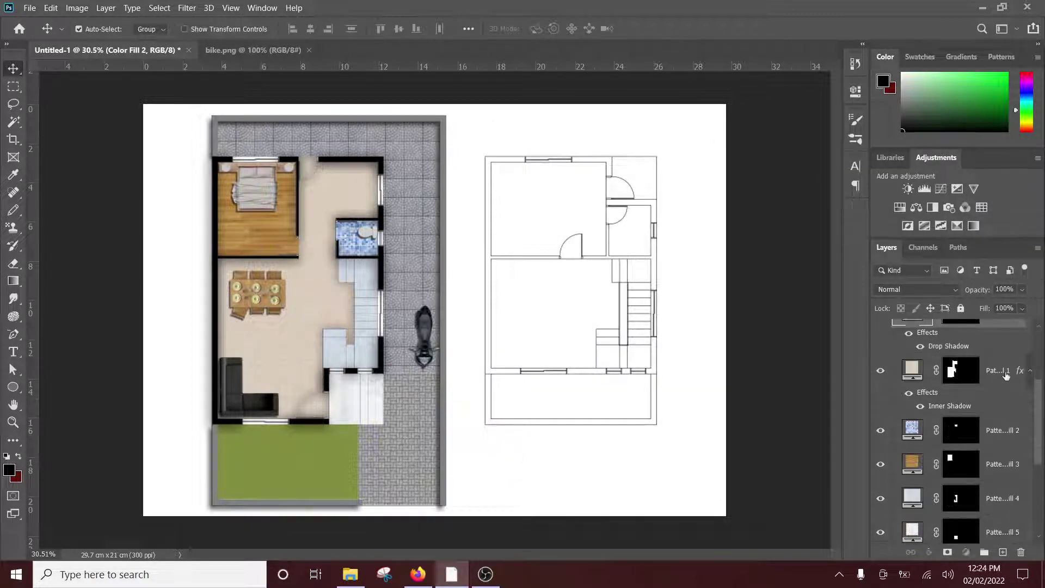
Add a black inner shadow to Pattern Fill 2 at 24% opacity and 32 px size
left_click(933, 381)
left_click(882, 376)
left_click(882, 376)
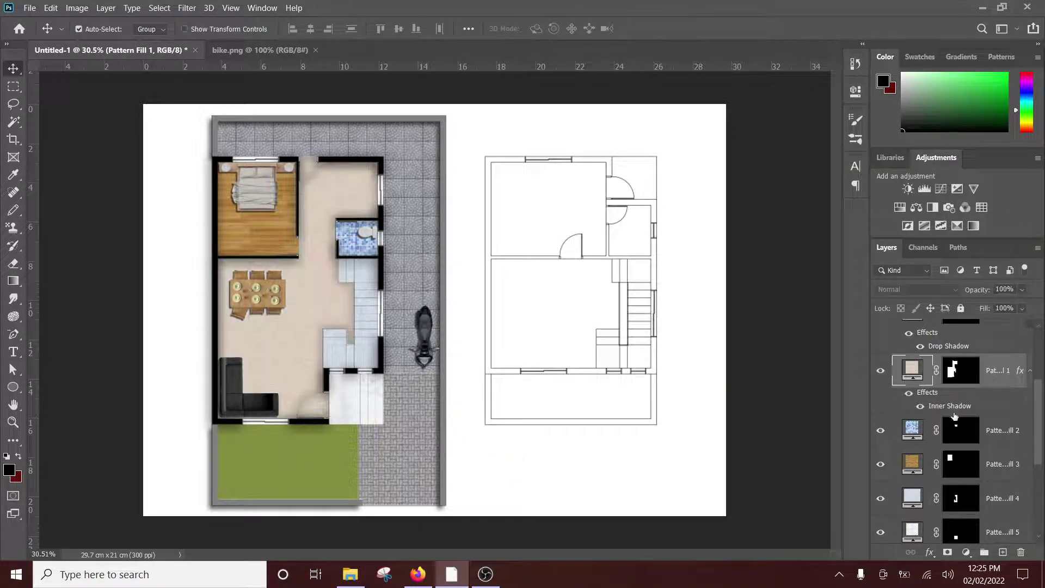
left_click(882, 431)
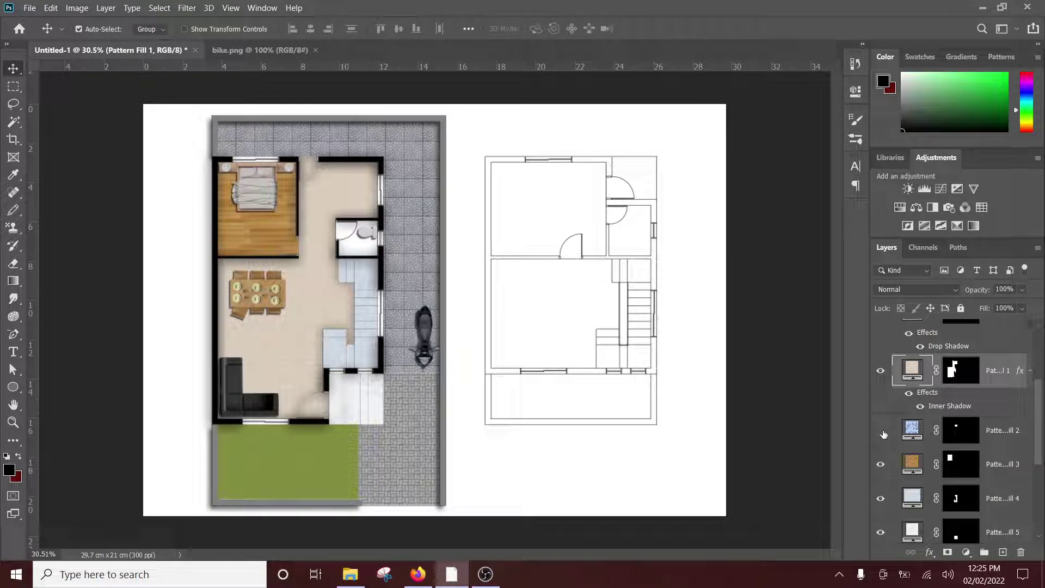
right_click(1015, 440)
left_click(857, 9)
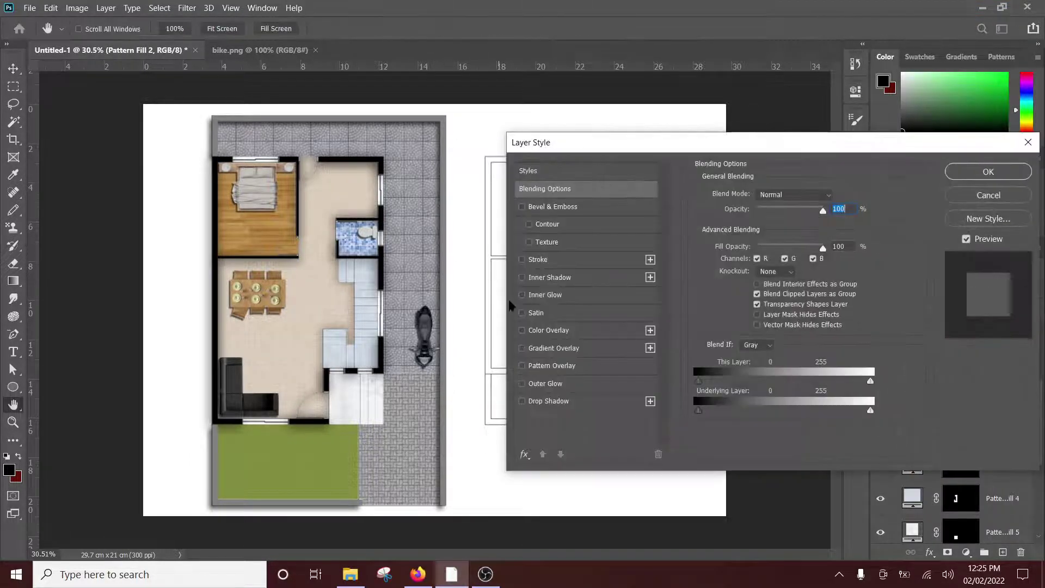
left_click(535, 277)
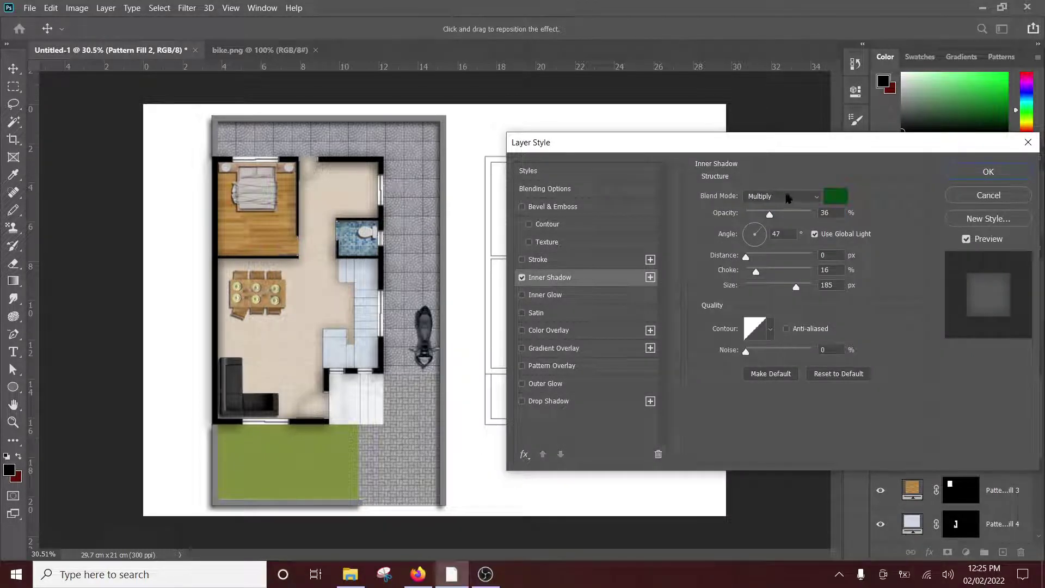
left_click(835, 196)
left_click(922, 133)
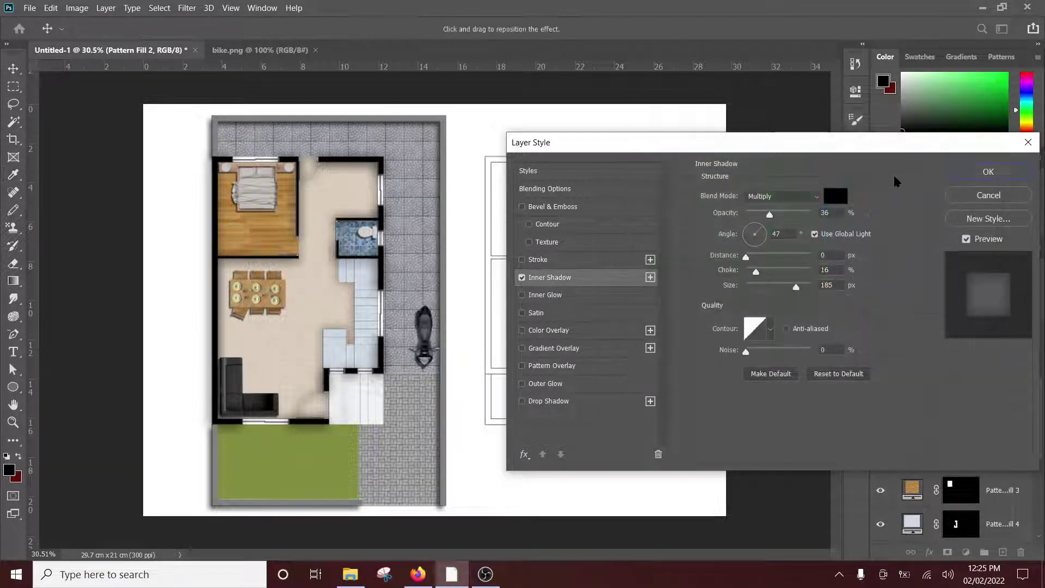
left_click_drag(769, 214, 761, 214)
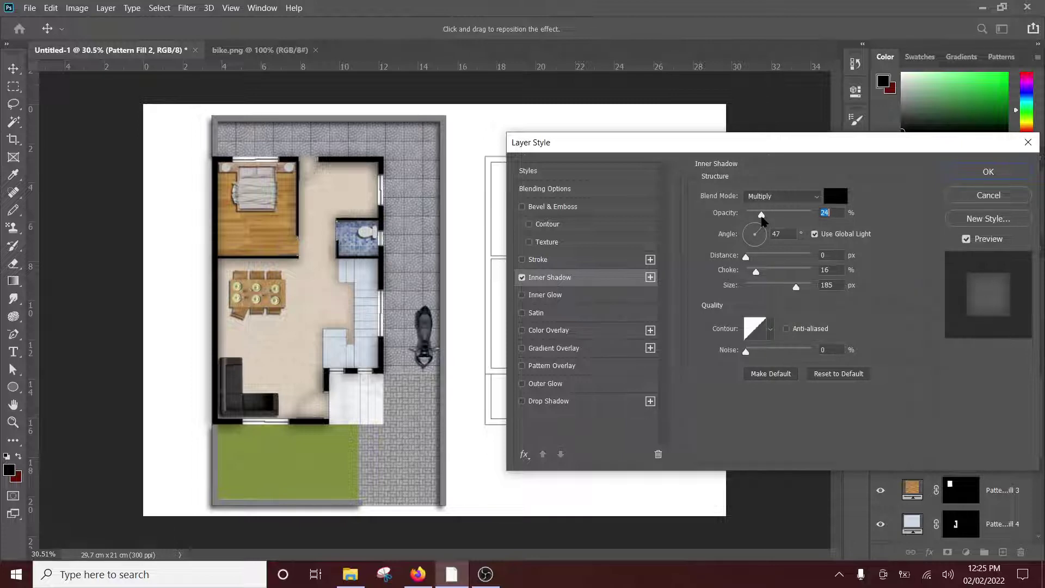
left_click_drag(779, 287, 757, 287)
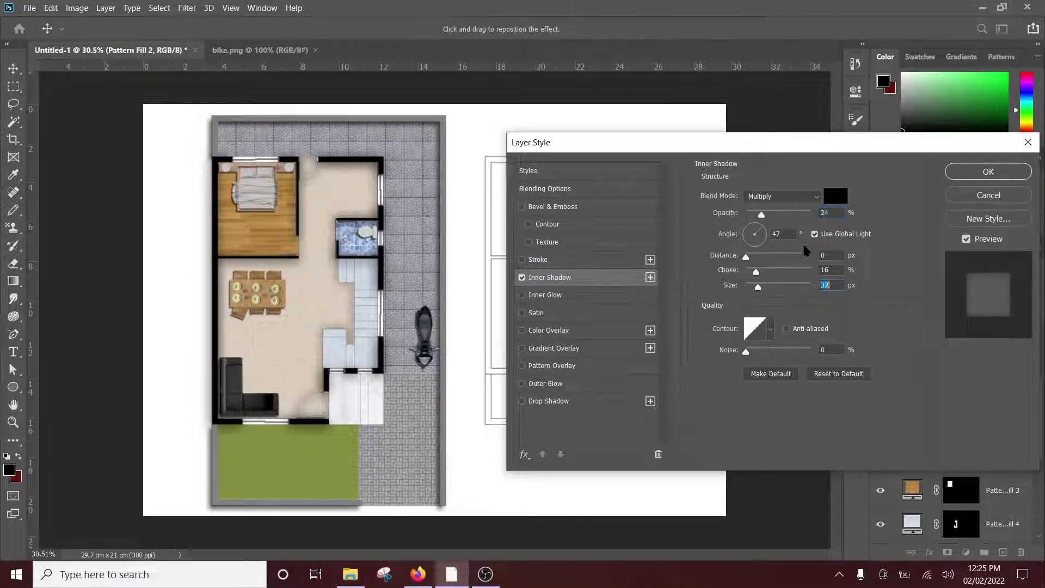
left_click(979, 172)
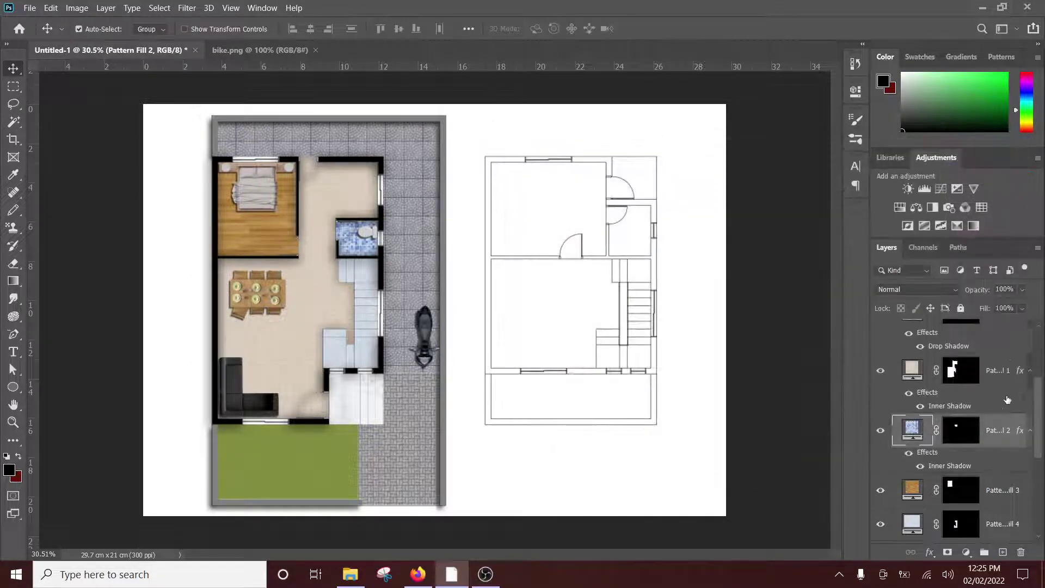
Add an inner shadow to Pattern Fill 3 at 36% opacity
left_click(1007, 489)
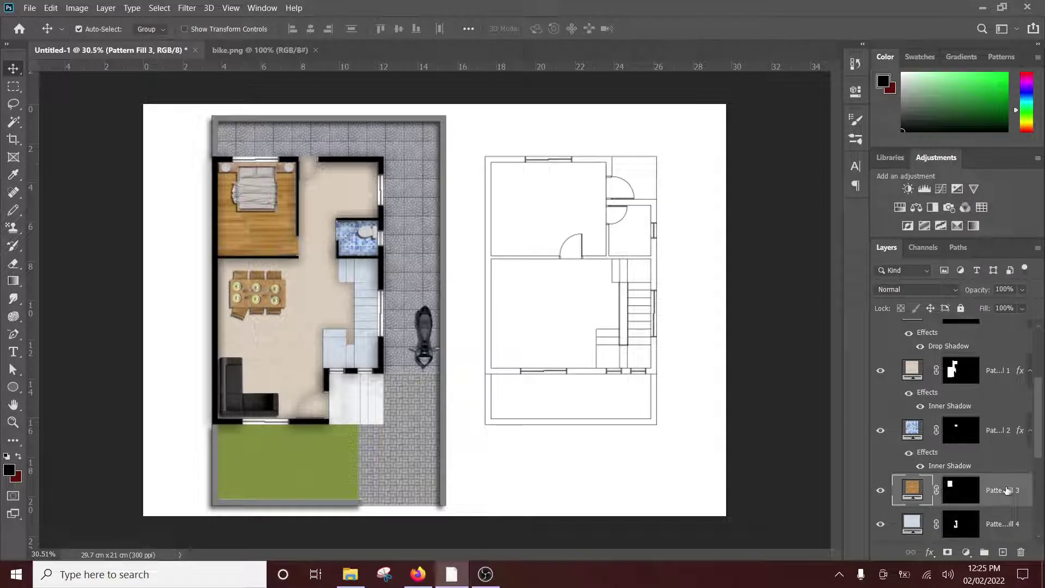
left_click(930, 552)
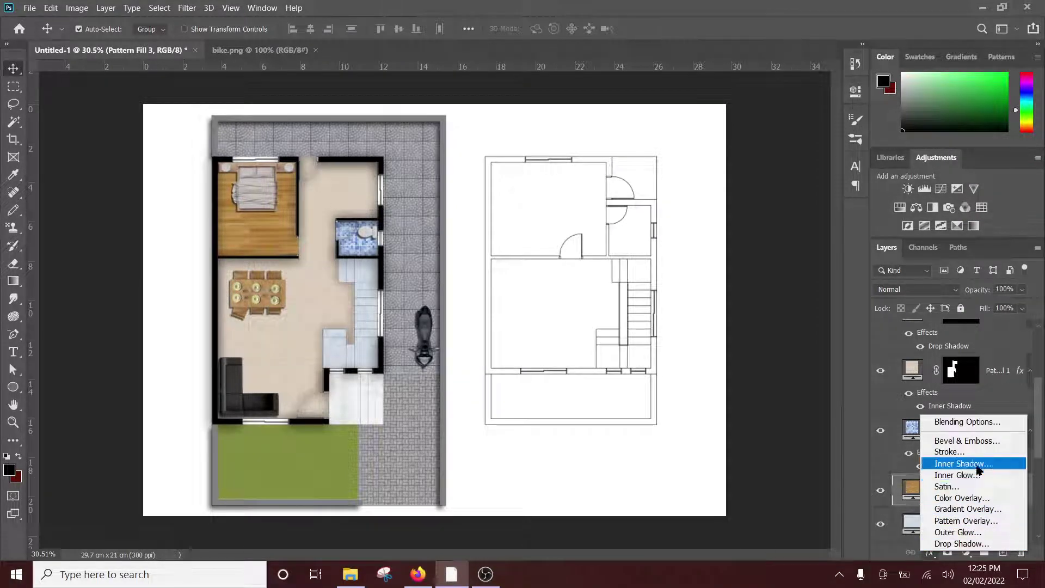
left_click(962, 463)
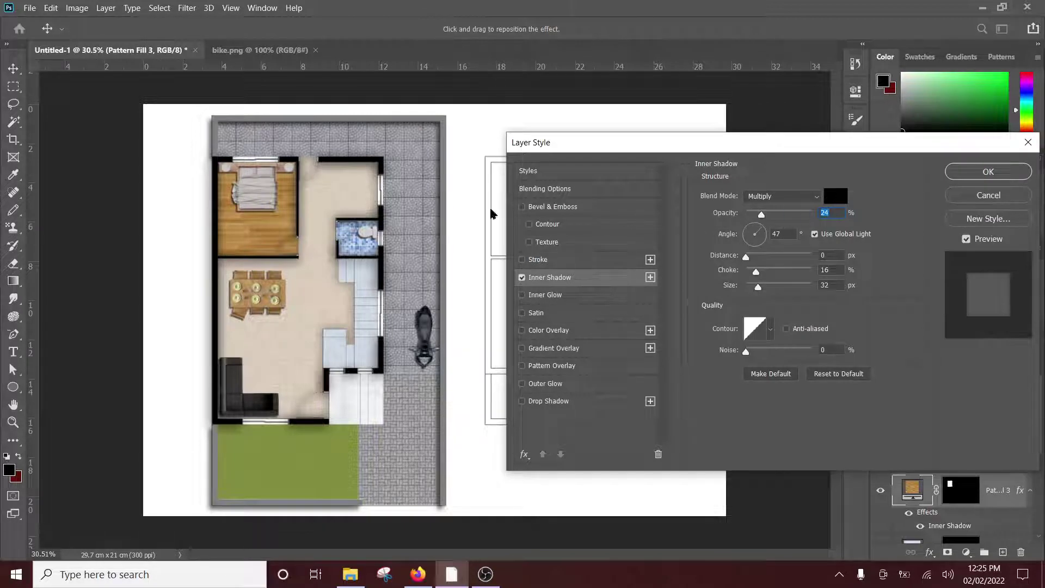
left_click_drag(761, 214, 770, 216)
left_click(1009, 174)
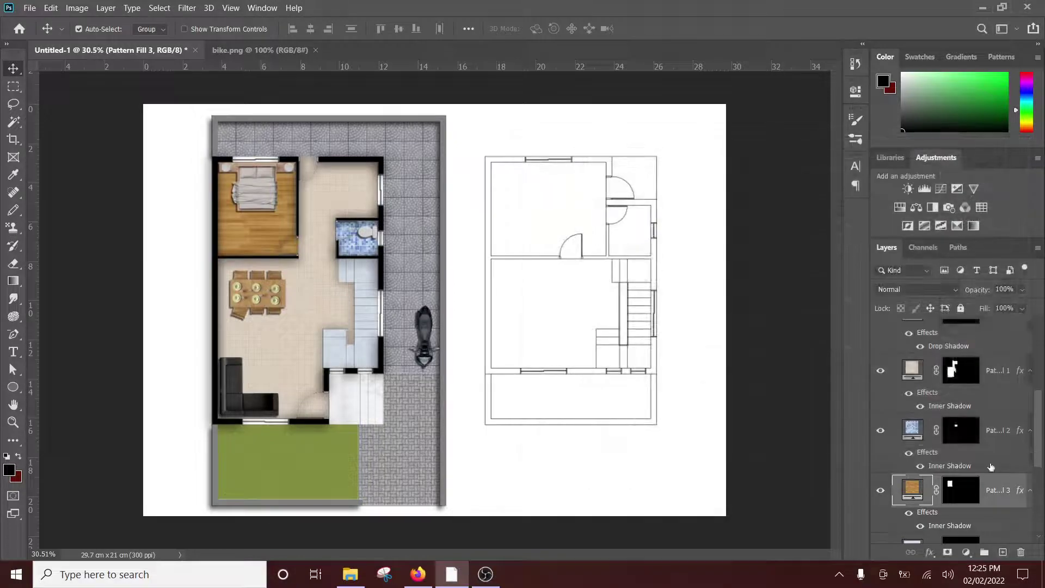
scroll(990, 467, "down", 3)
Add an inner shadow to Pattern Fill 4 at 28% opacity, 16% choke, 4 px size
right_click(1006, 383)
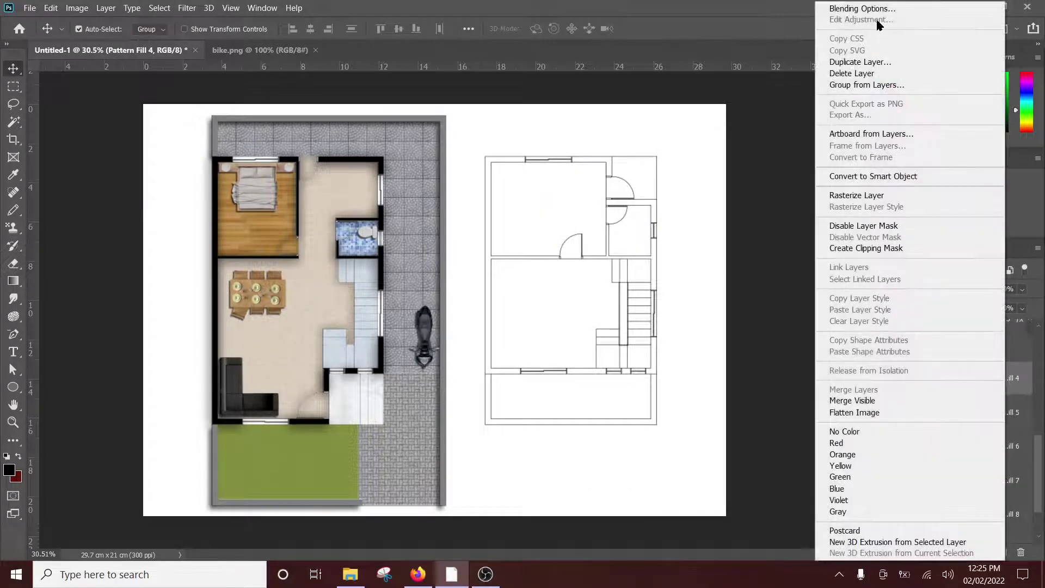
left_click(862, 9)
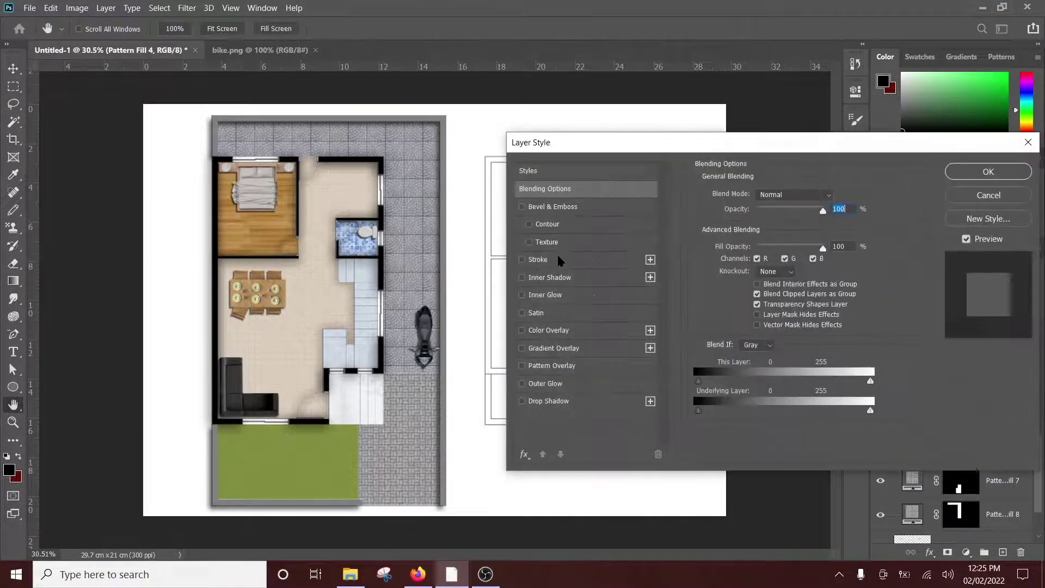
left_click(551, 277)
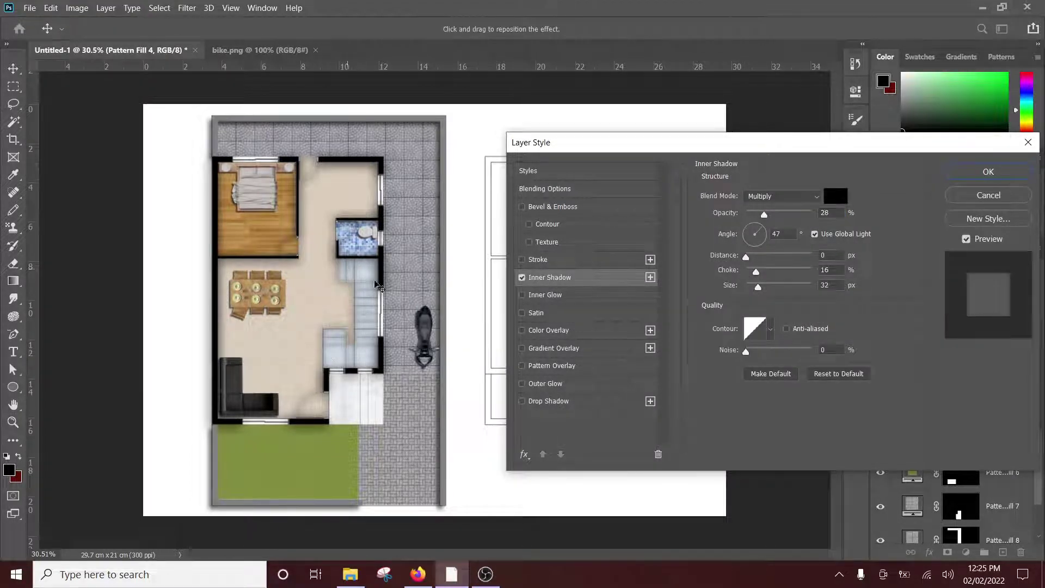
left_click_drag(757, 287, 750, 295)
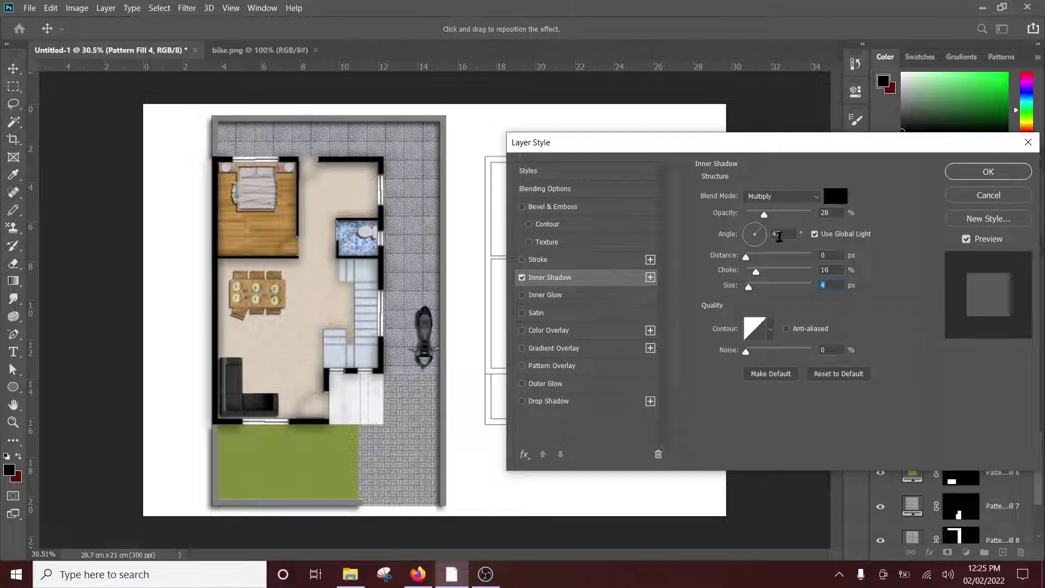
left_click(972, 173)
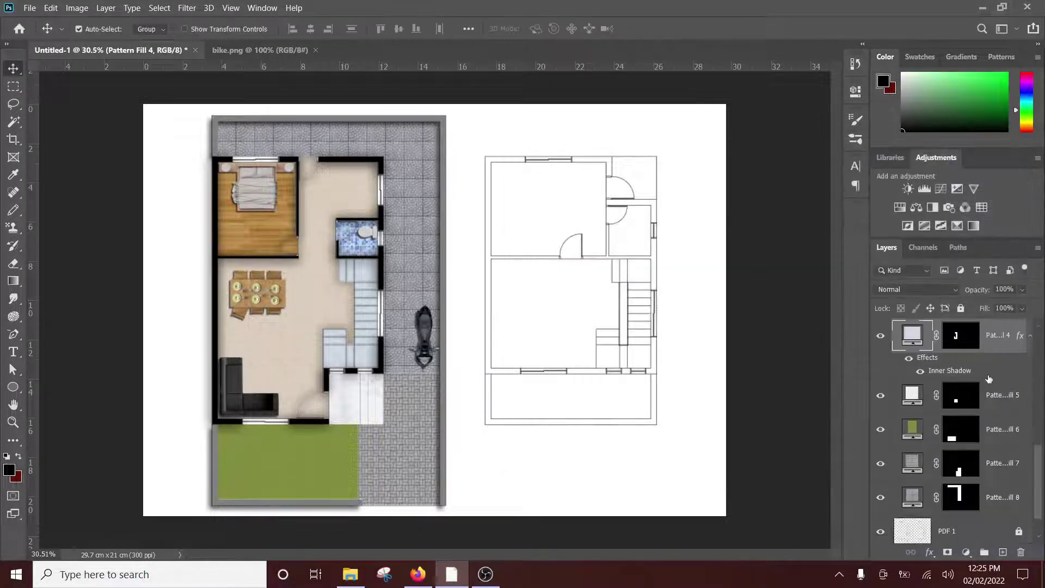
Add an inner shadow to Pattern Fill 5
left_click(890, 396)
left_click(887, 398)
right_click(1022, 398)
key("Escape")
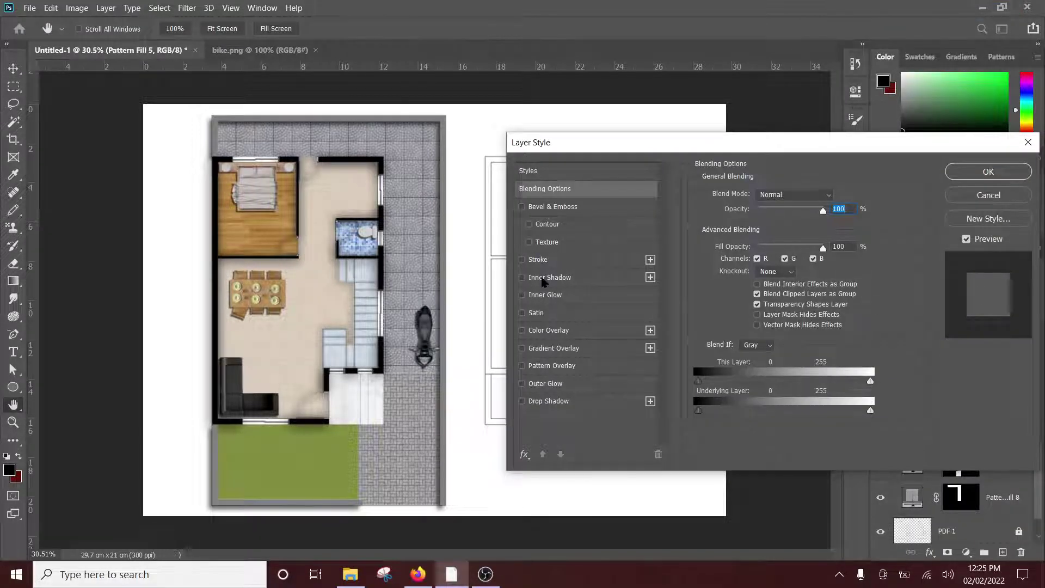
left_click(592, 280)
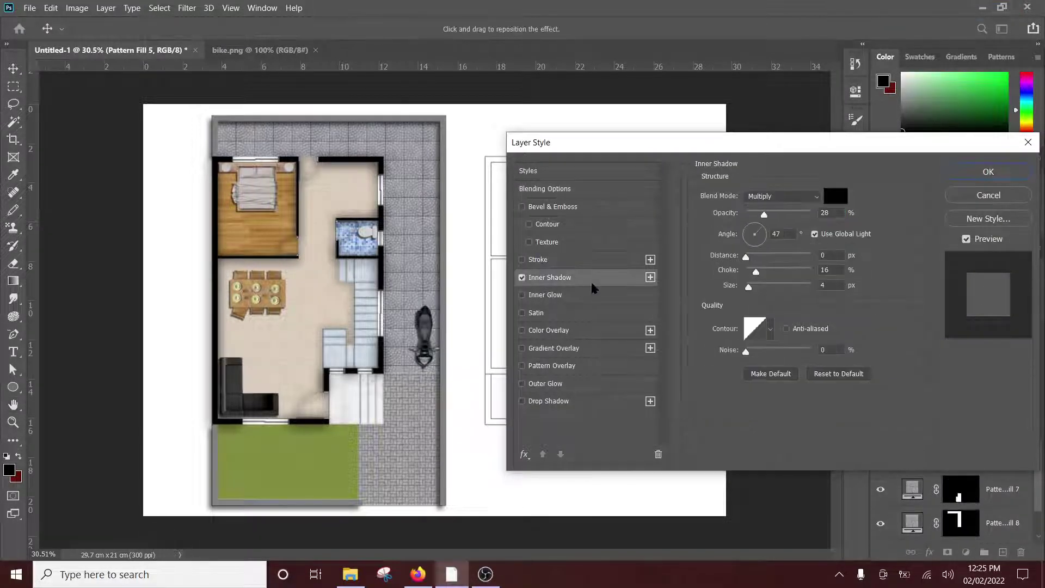
left_click(975, 173)
Add an inner shadow to Pattern Fill 6 with 103 px size and 34% opacity
left_click(1000, 469)
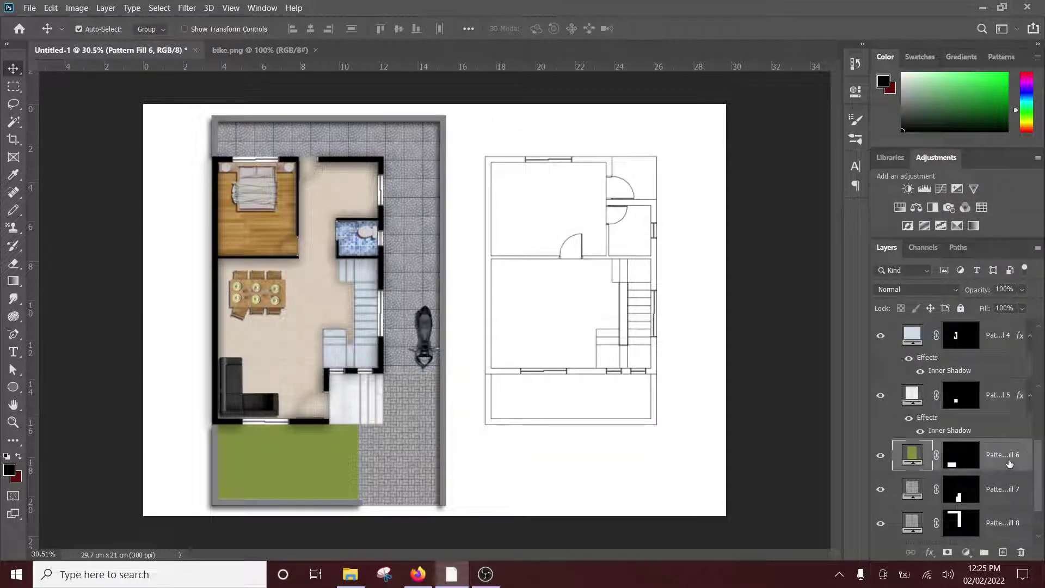
right_click(1007, 467)
left_click(920, 9)
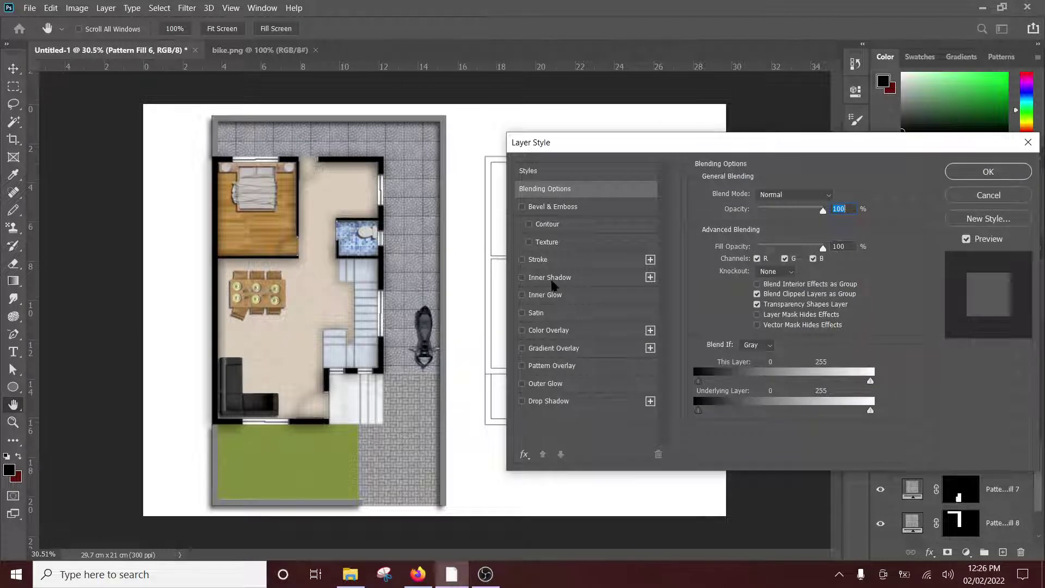
left_click(551, 282)
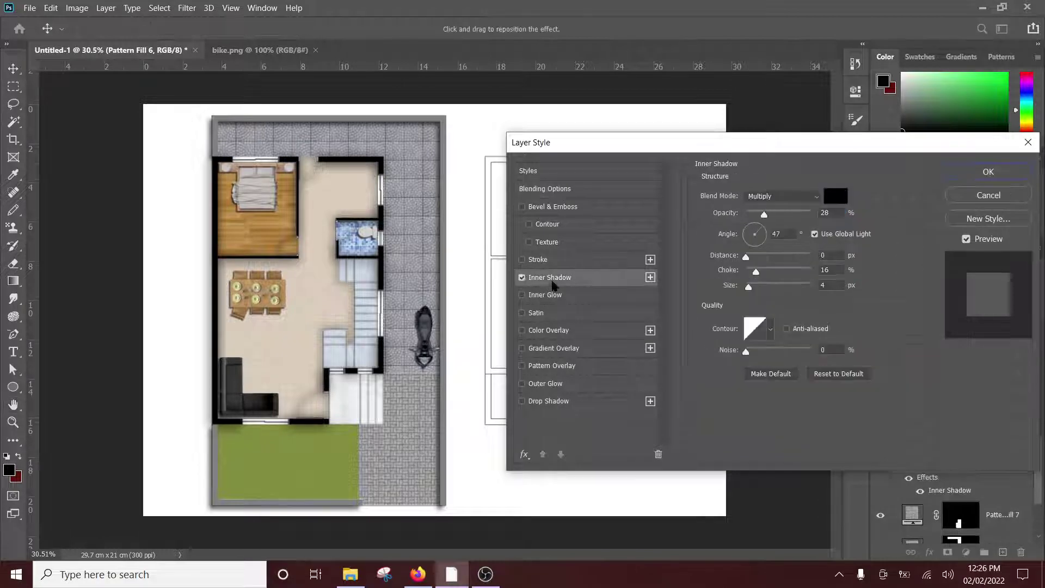
left_click(745, 256)
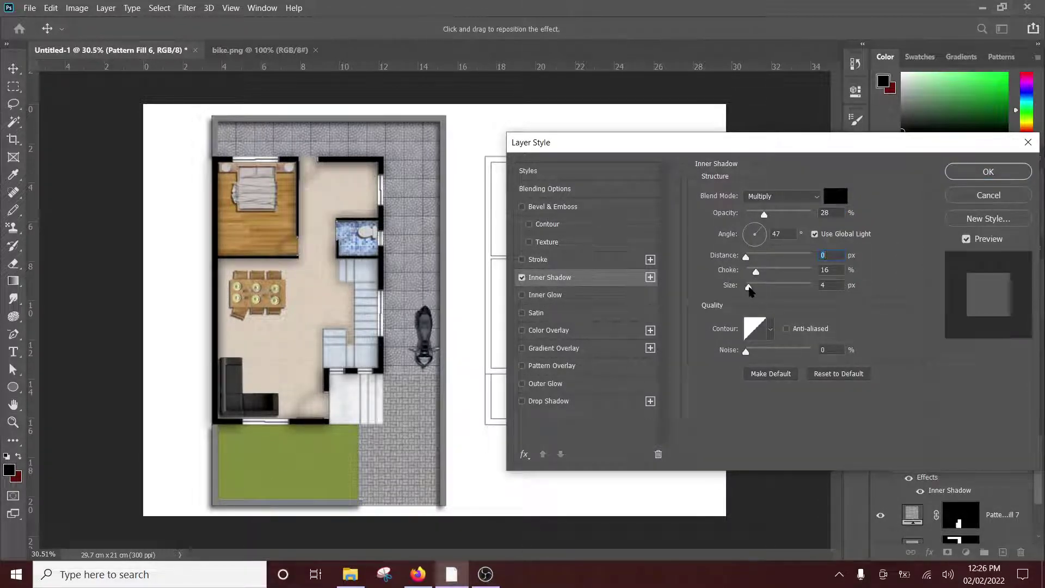
left_click_drag(749, 287, 778, 287)
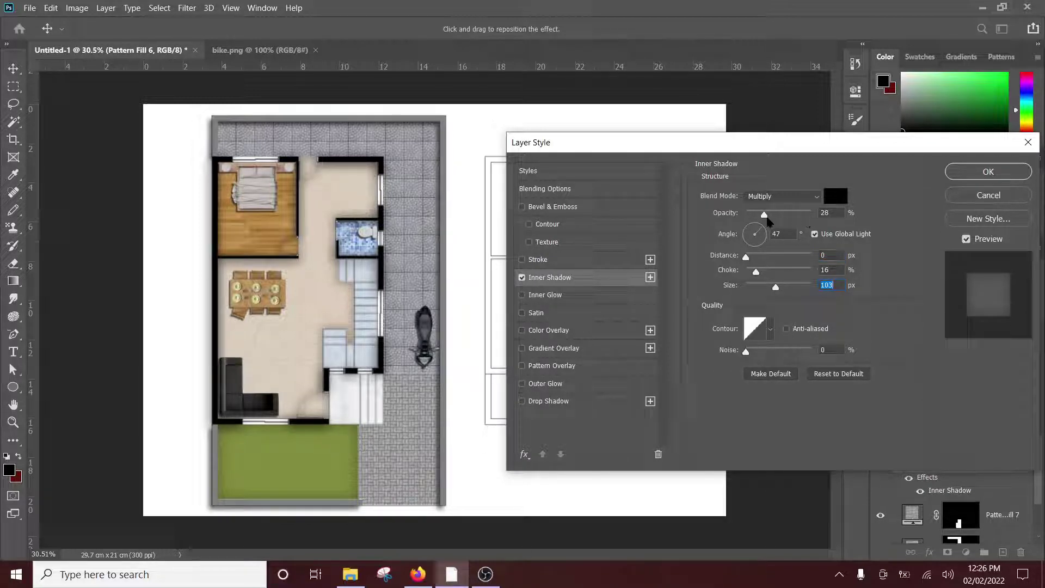
left_click_drag(764, 214, 768, 215)
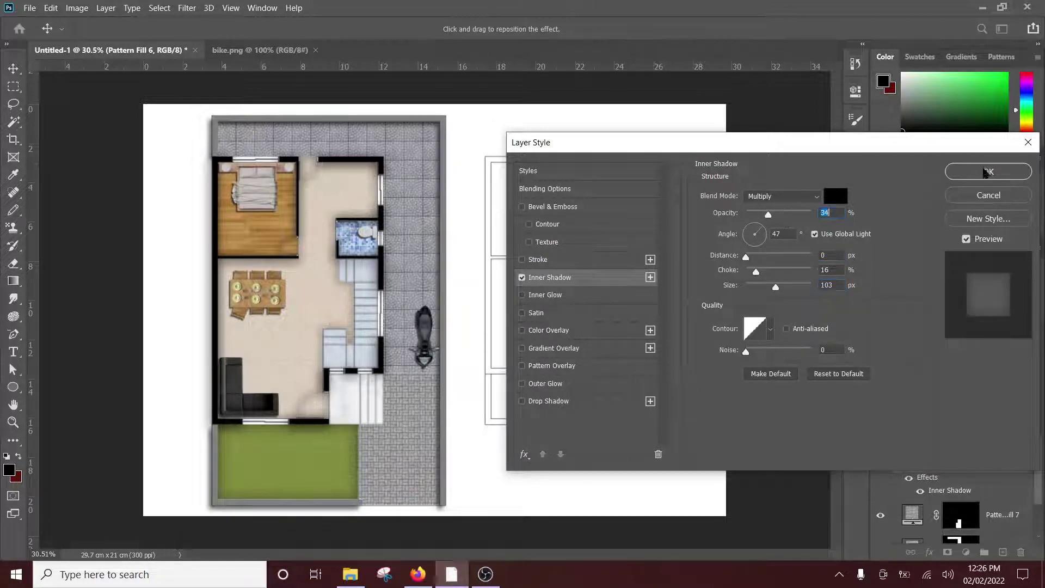
left_click(986, 172)
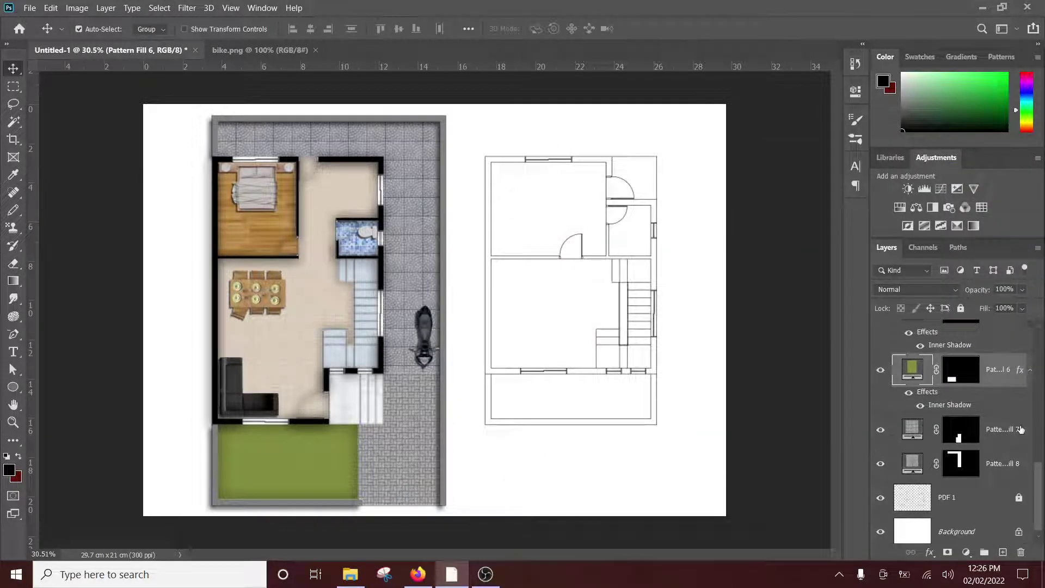
Add the same inner shadow to Pattern Fills 7 and 8
left_click(1004, 430)
right_click(1004, 430)
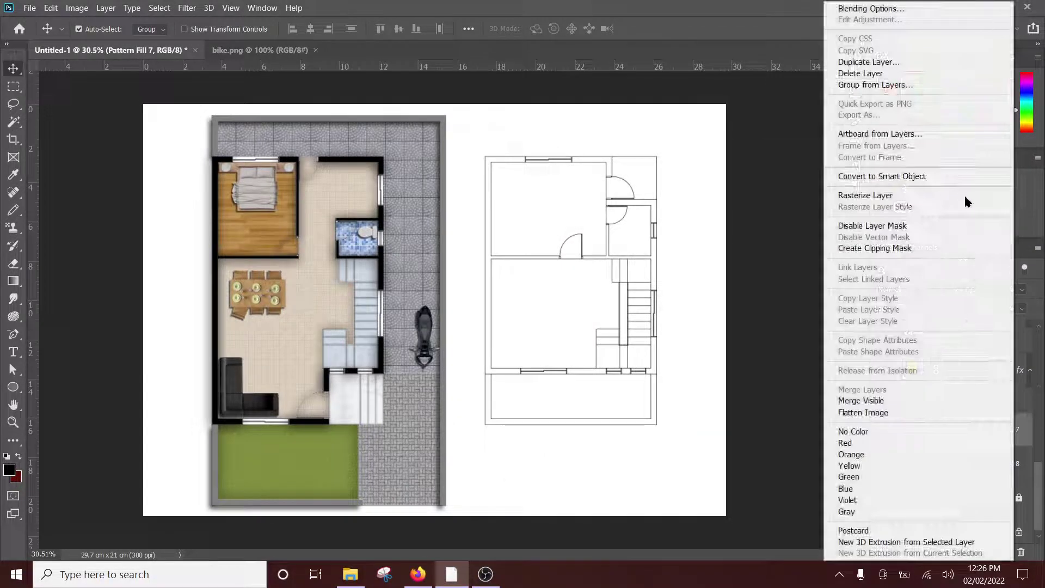
left_click(901, 9)
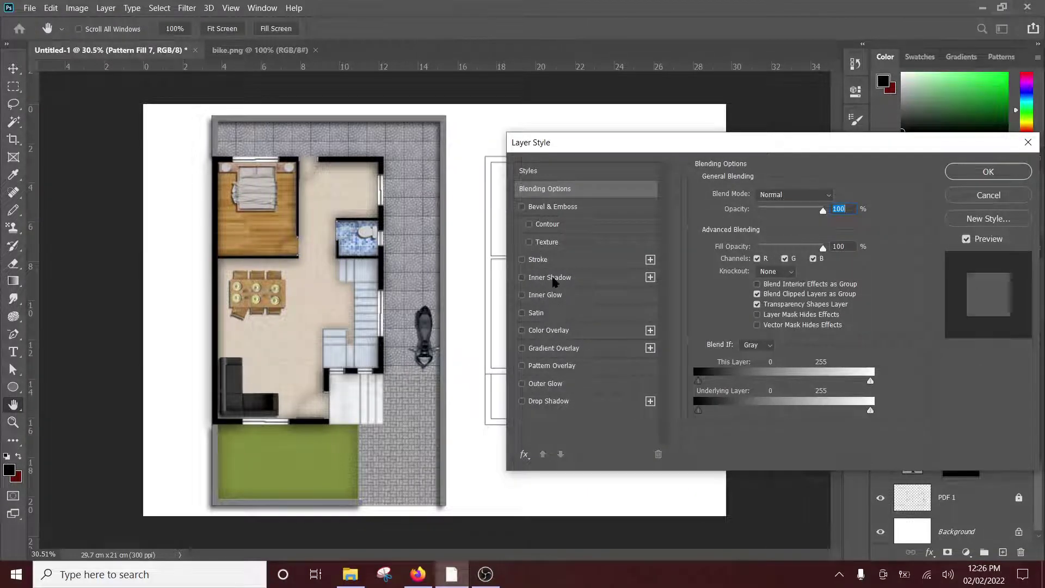
left_click(552, 278)
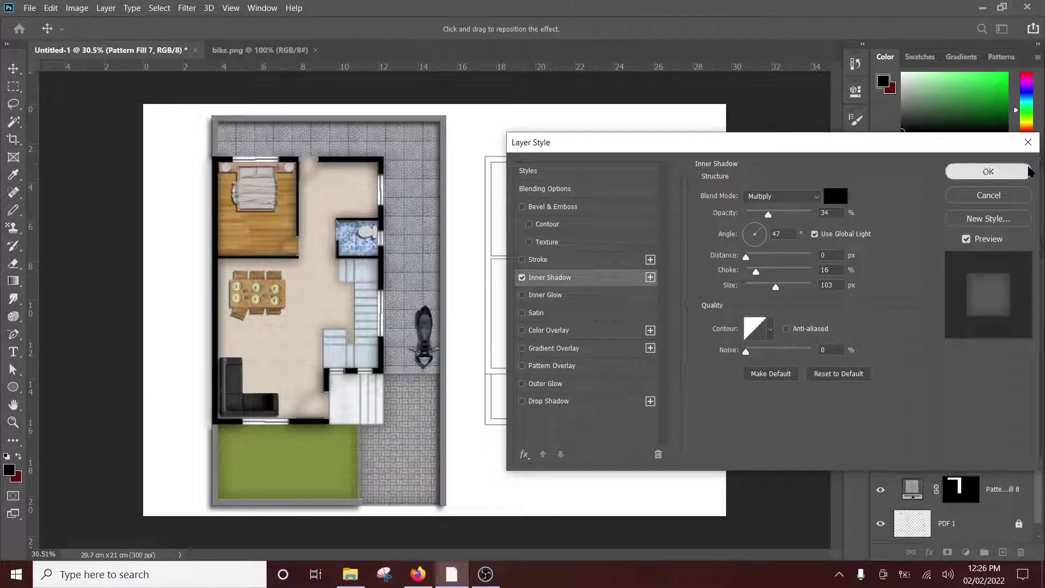
left_click(1025, 172)
right_click(1008, 490)
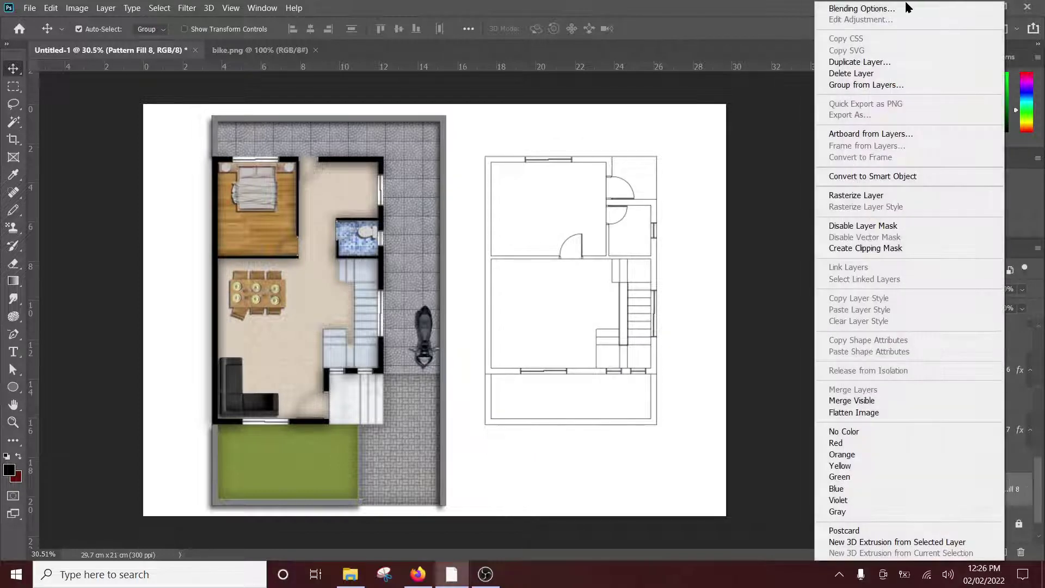
left_click(862, 8)
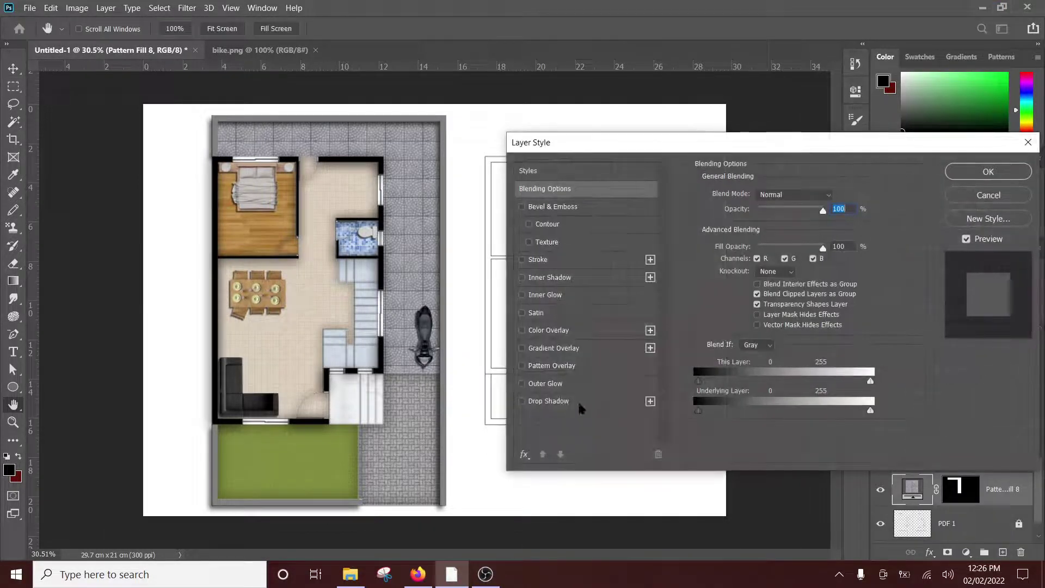
left_click(551, 278)
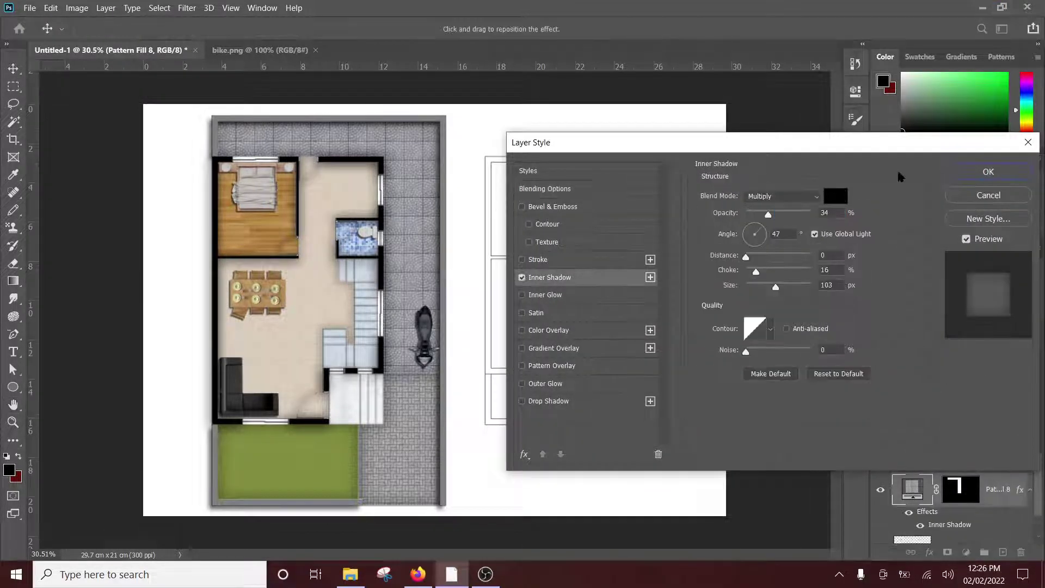
left_click(987, 173)
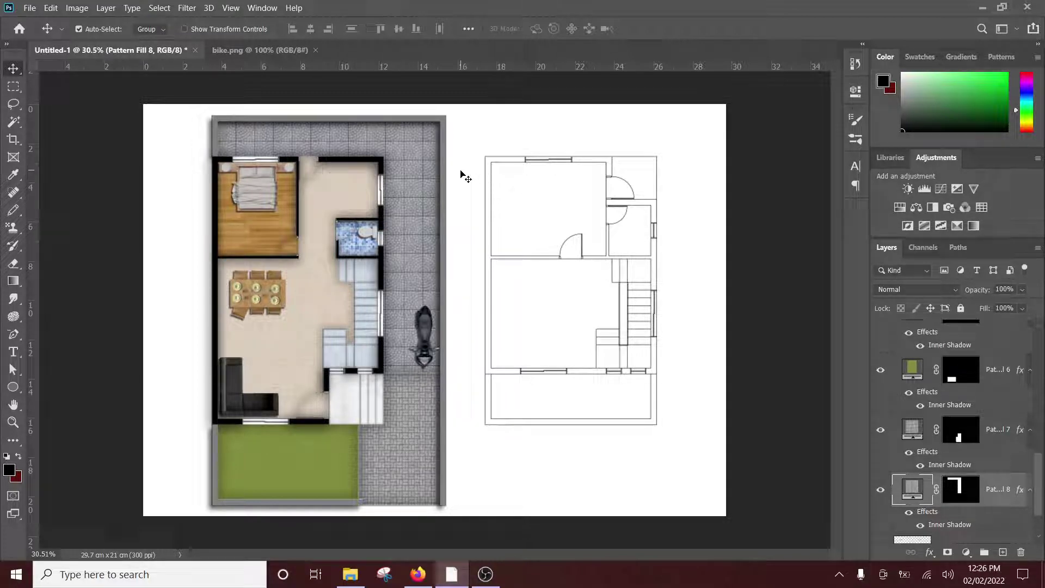
Save As 'plan' on the Desktop in Photoshop format
left_click(30, 7)
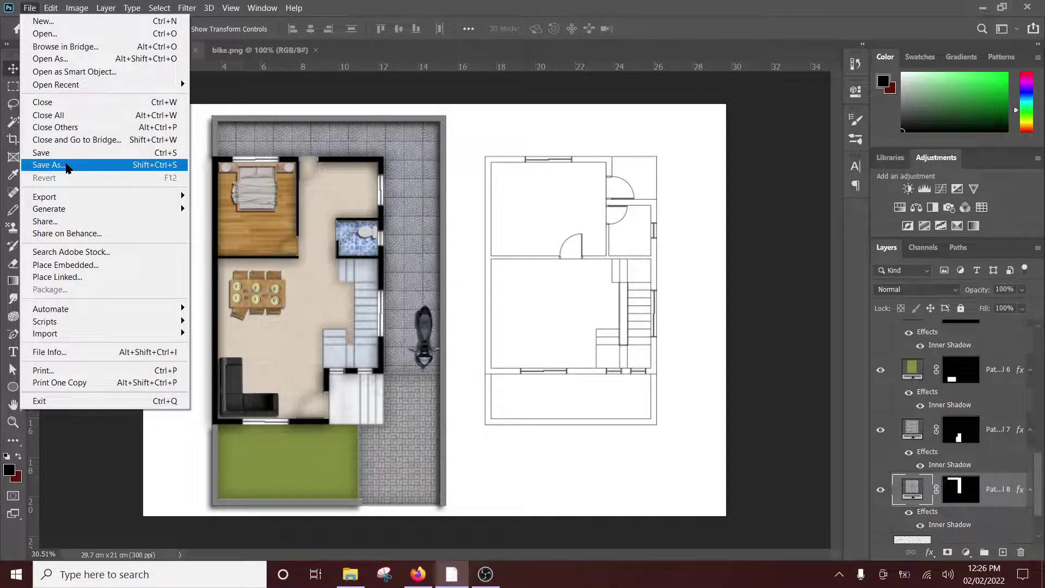
left_click(66, 157)
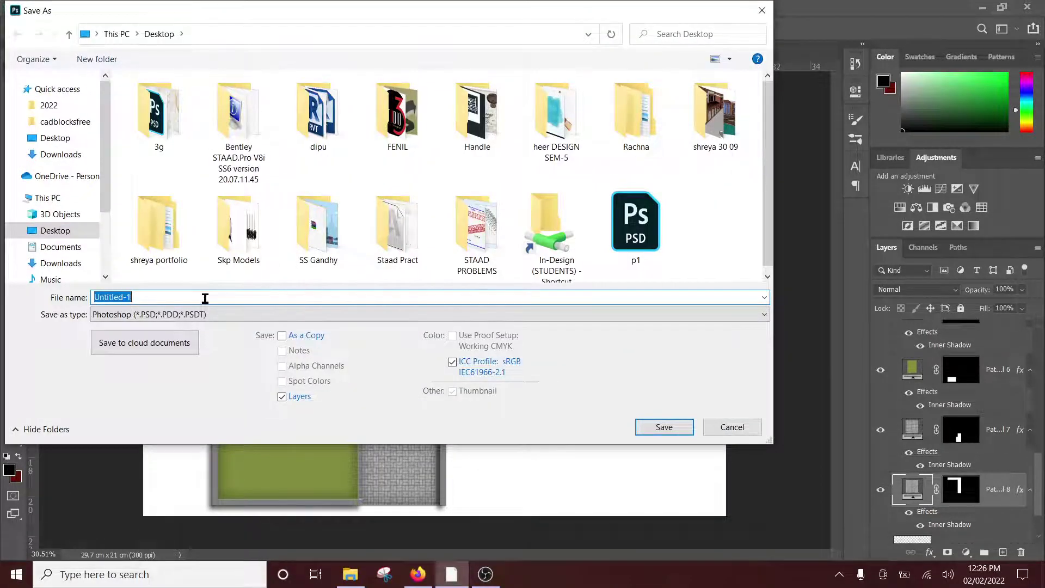
type("plan")
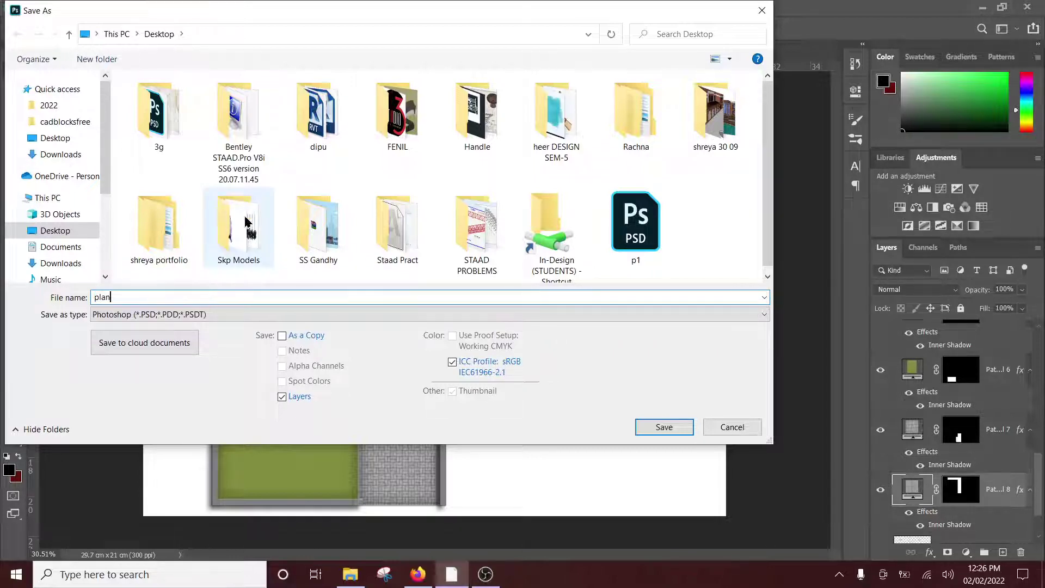
left_click(653, 426)
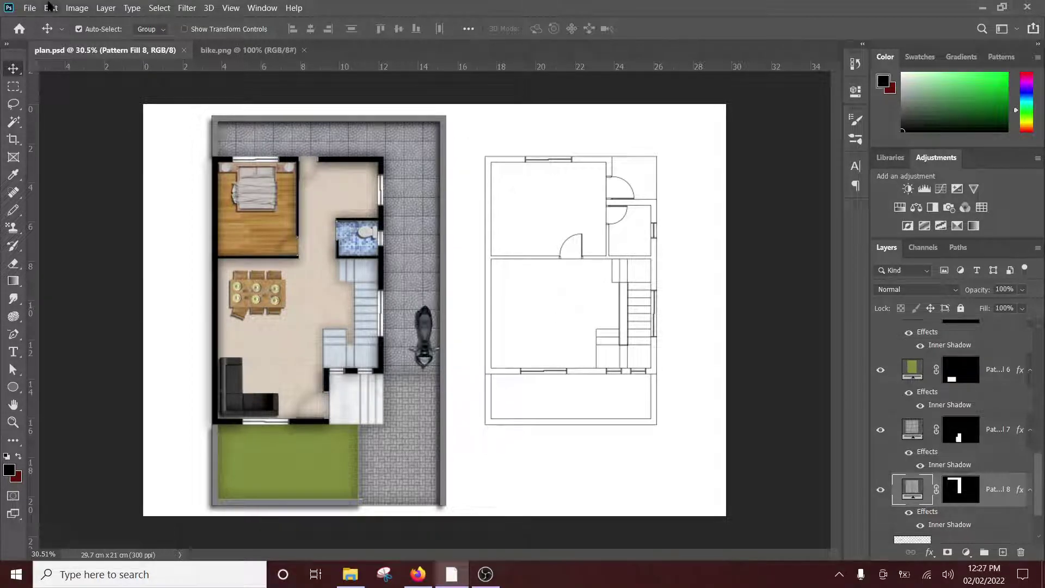
Save As Photoshop PDF without layers, named 'plan pdf', and confirm the PDF settings
left_click(30, 8)
left_click(75, 167)
left_click(348, 314)
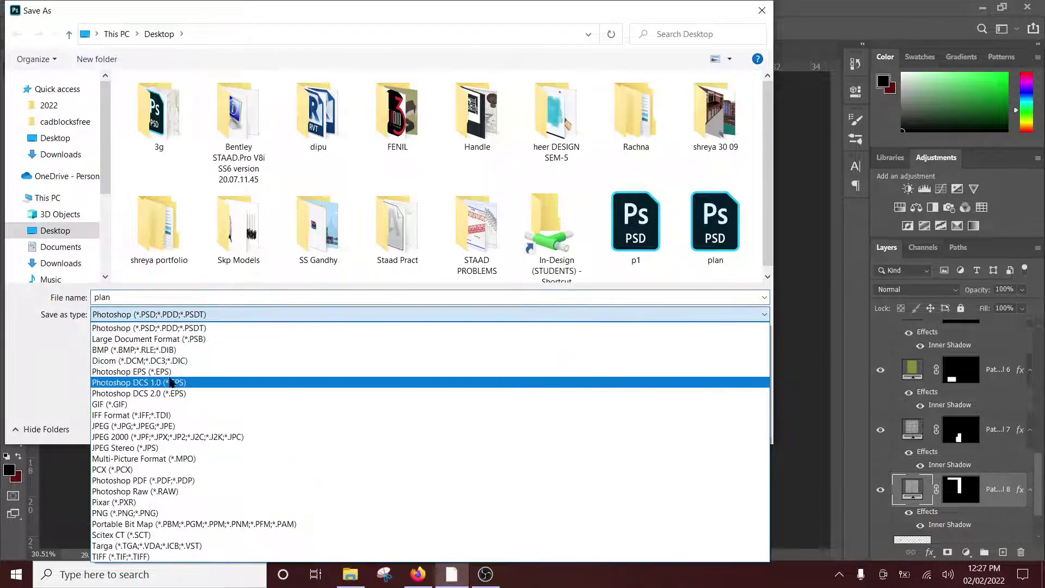
left_click(174, 481)
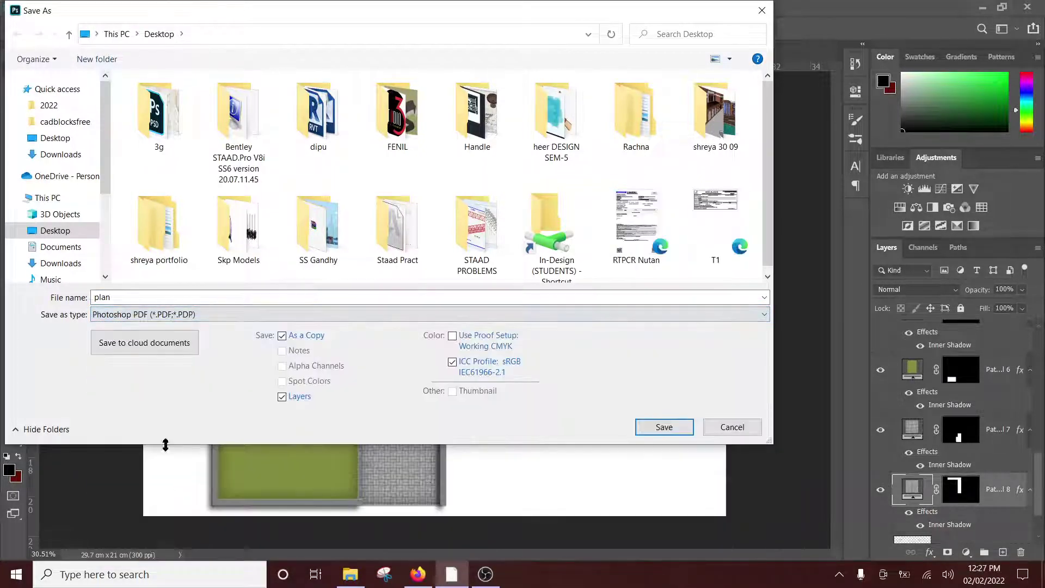
left_click(281, 396)
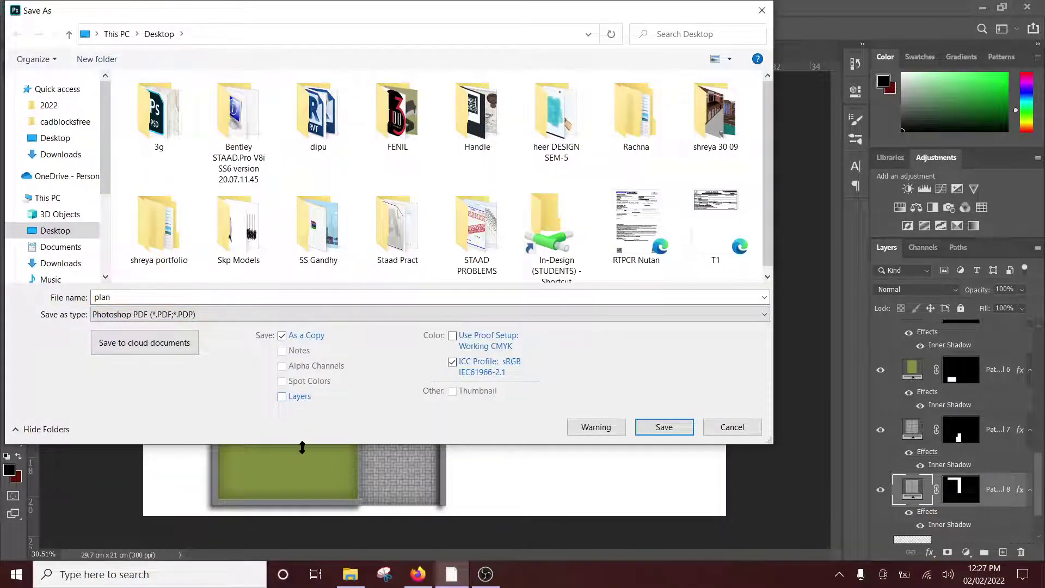
left_click(175, 299)
left_click(178, 299)
type("pdf")
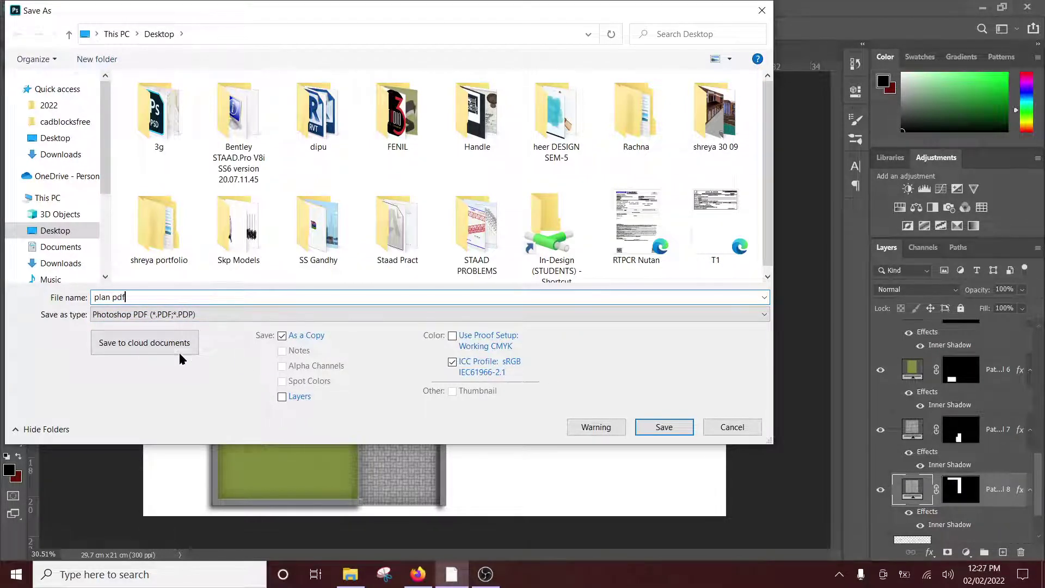
left_click(656, 431)
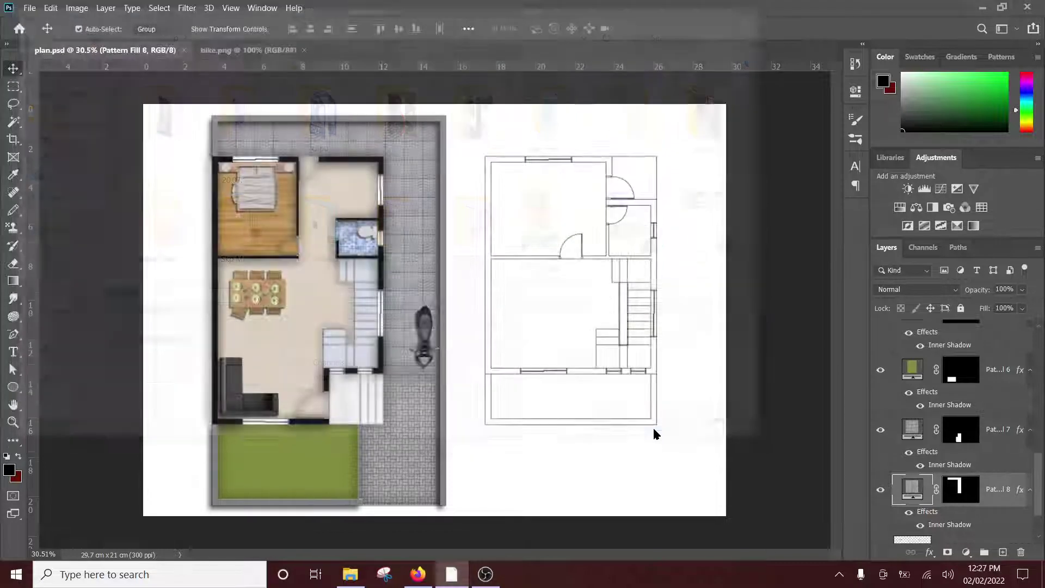
left_click(646, 405)
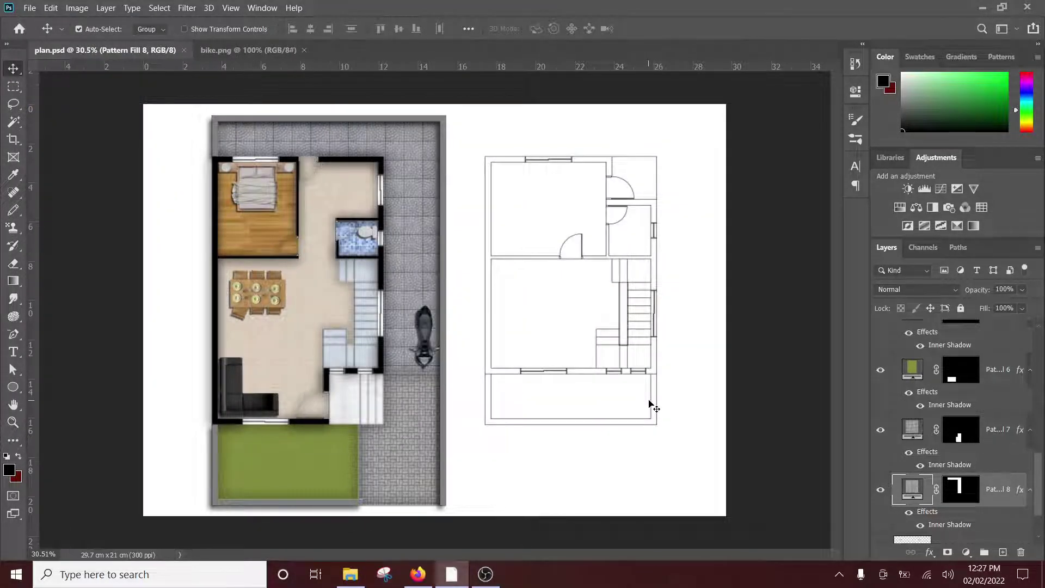
left_click(1042, 572)
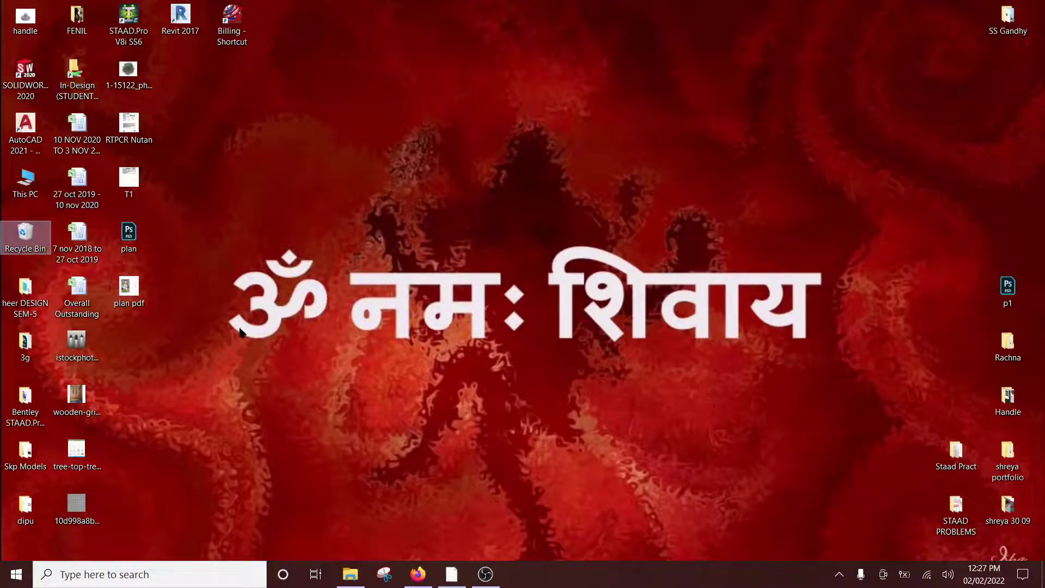
left_click(133, 291)
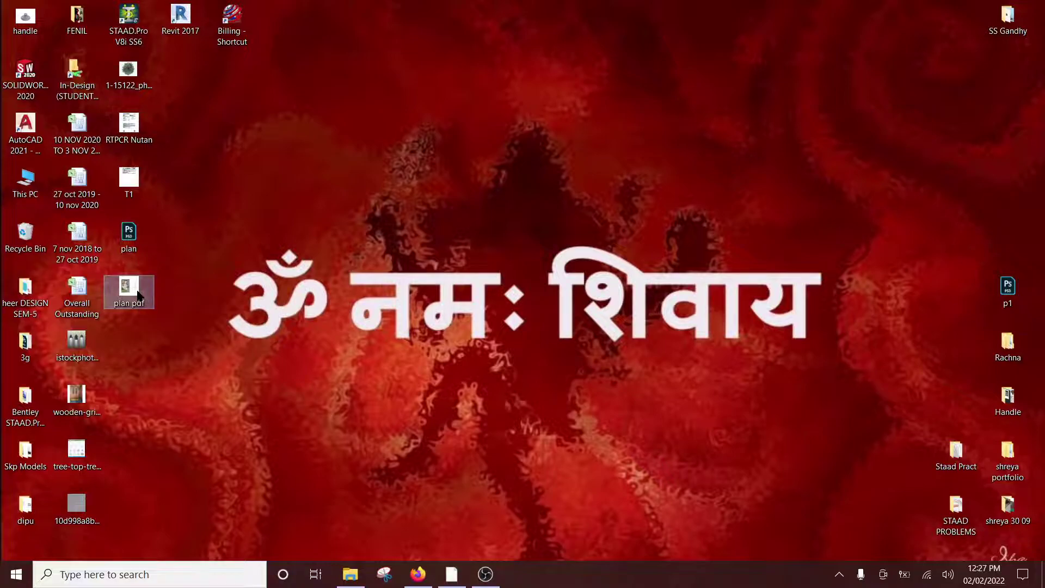
double_click(138, 295)
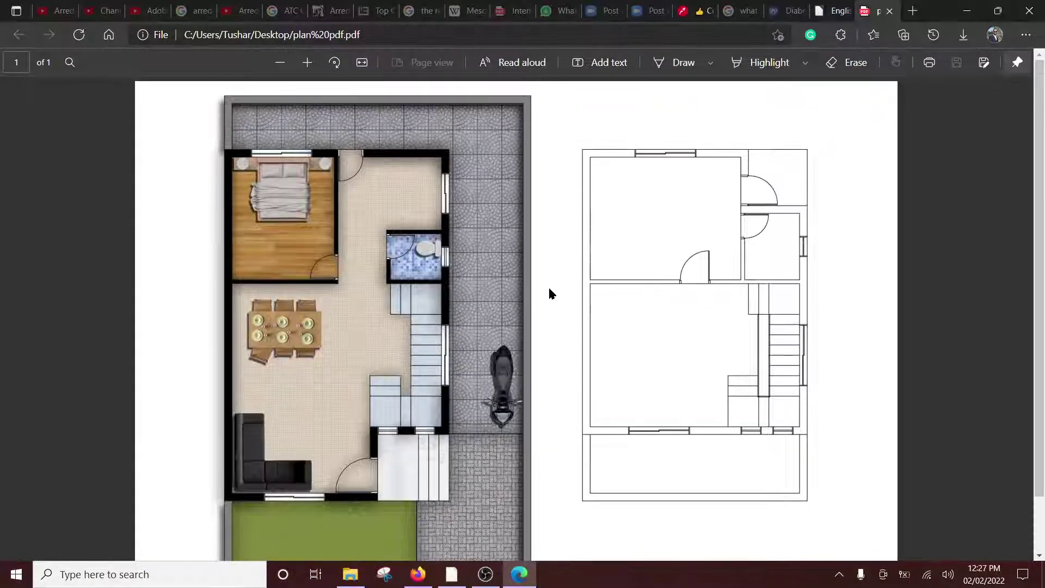
left_click(838, 11)
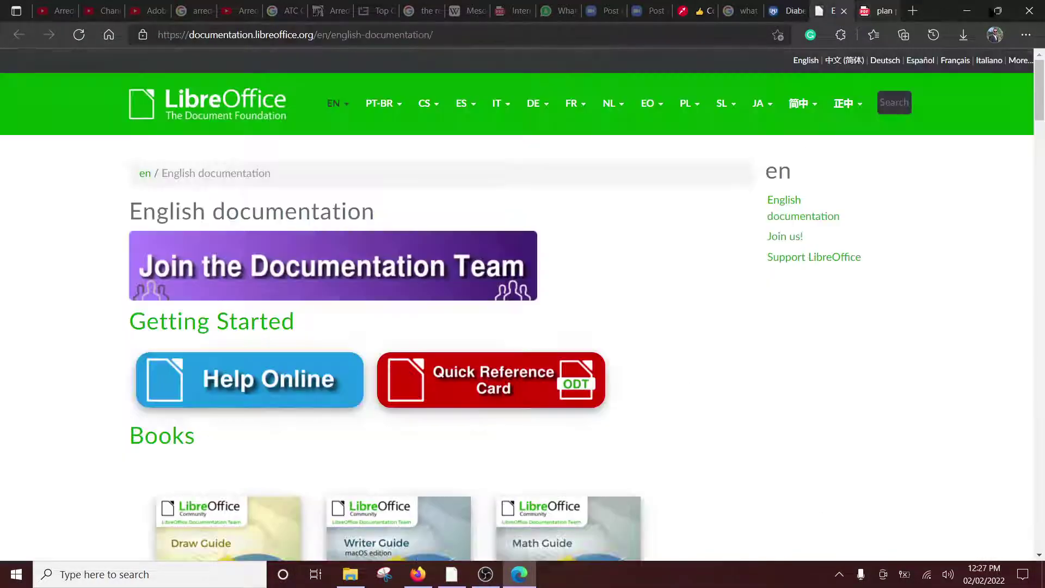
left_click(967, 11)
double_click(129, 288)
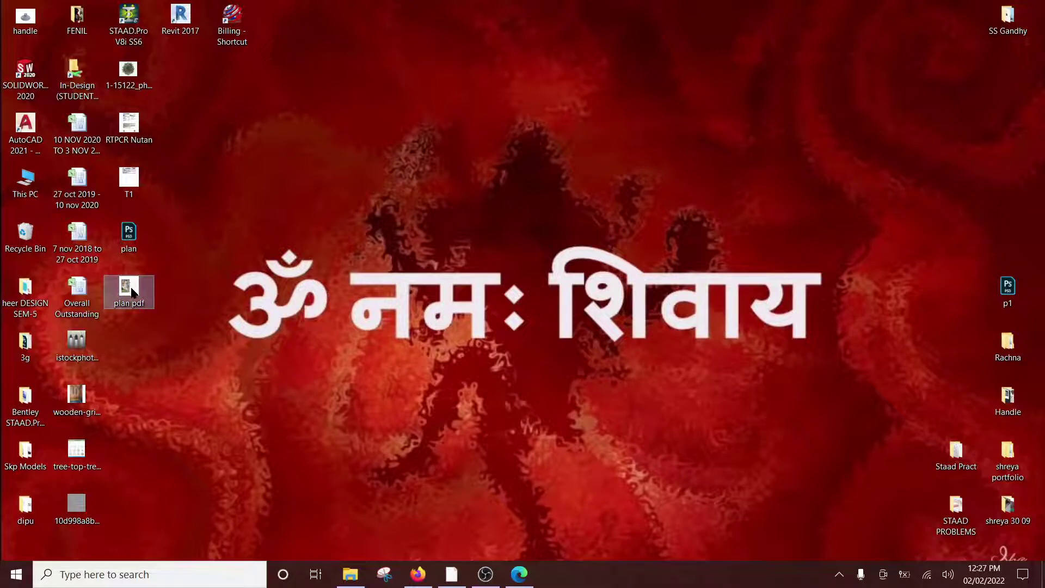
right_click(132, 292)
left_click(61, 548)
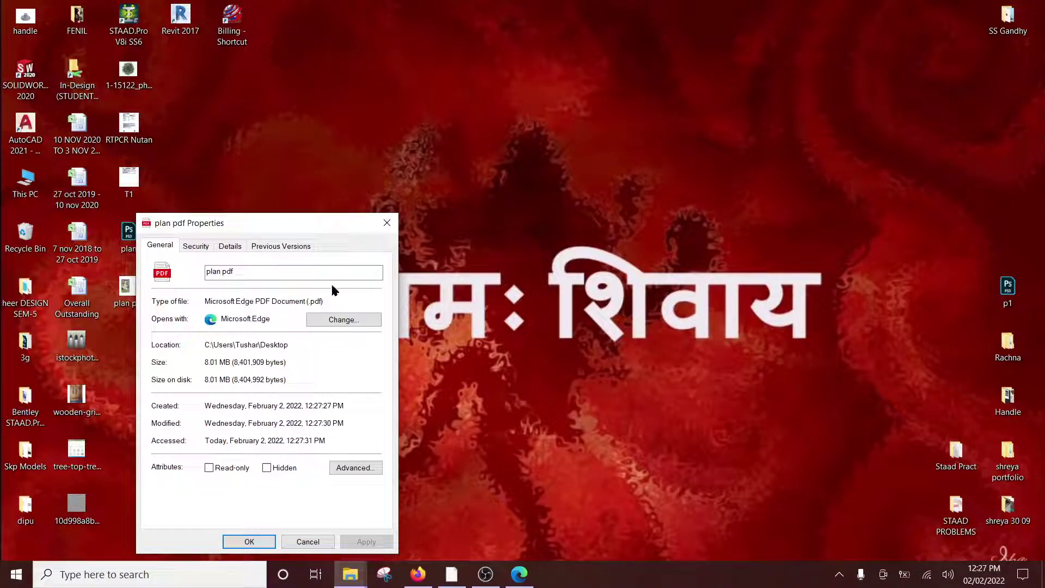
left_click(387, 222)
left_click(519, 574)
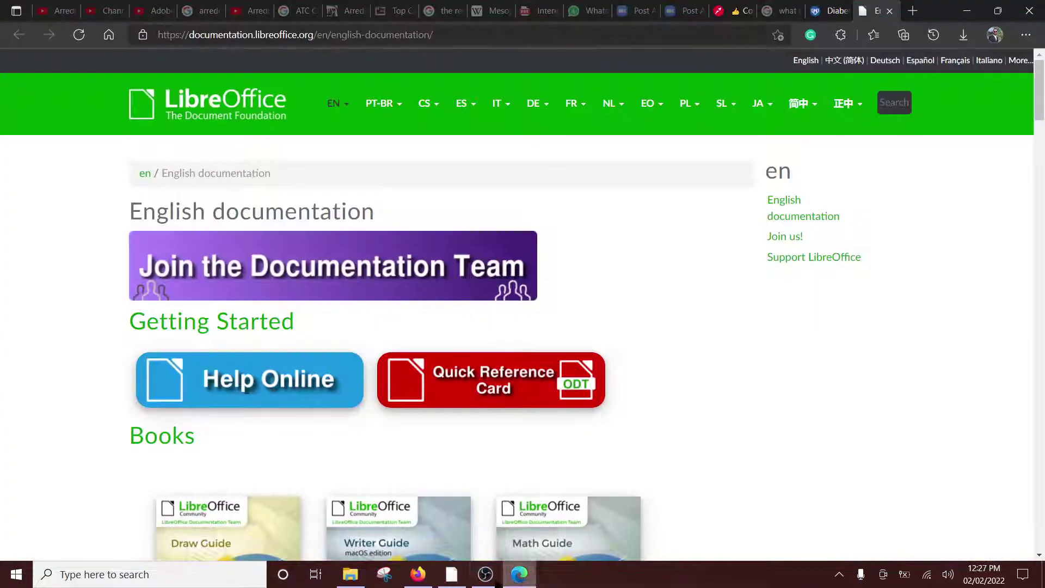
left_click(451, 574)
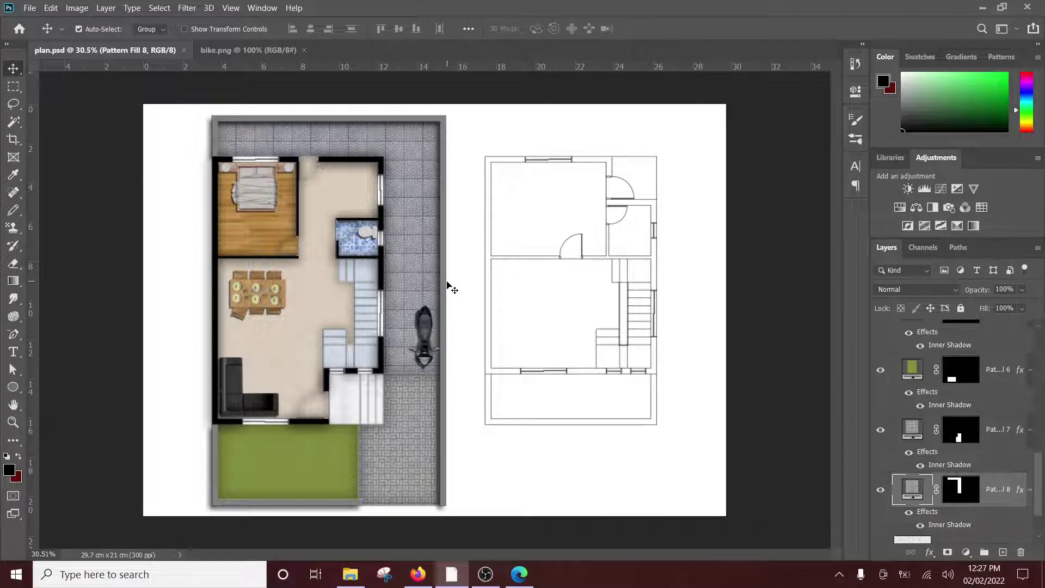
Start printing with Microsoft Print to PDF in landscape orientation
left_click(29, 8)
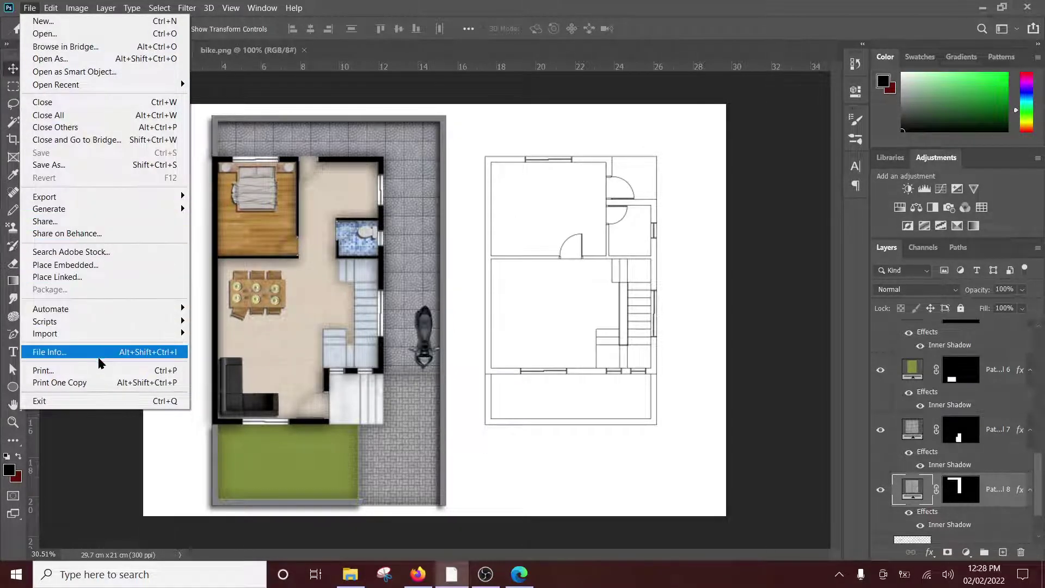
left_click(100, 374)
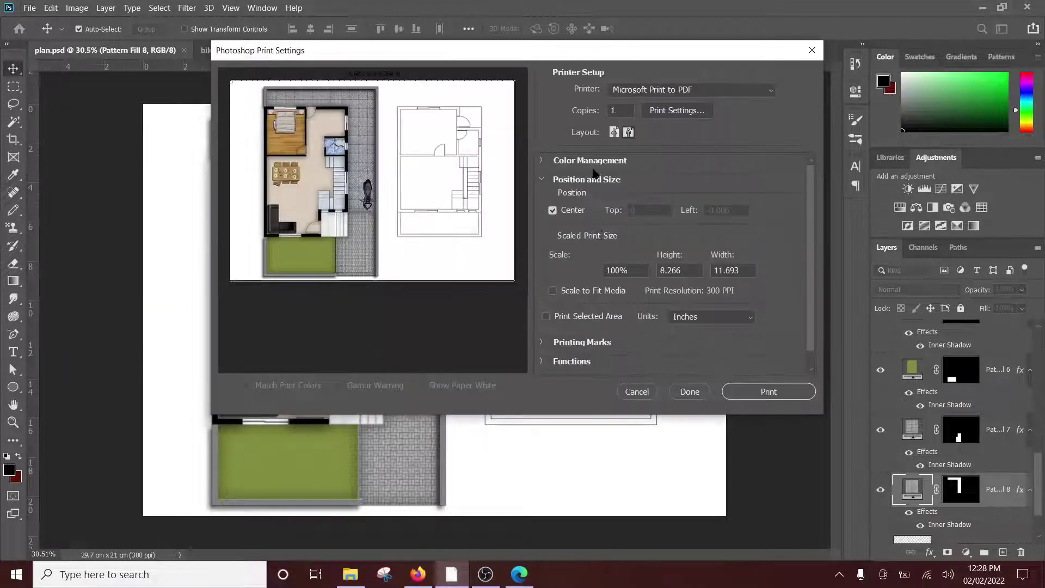
scroll(607, 163, "up", 1)
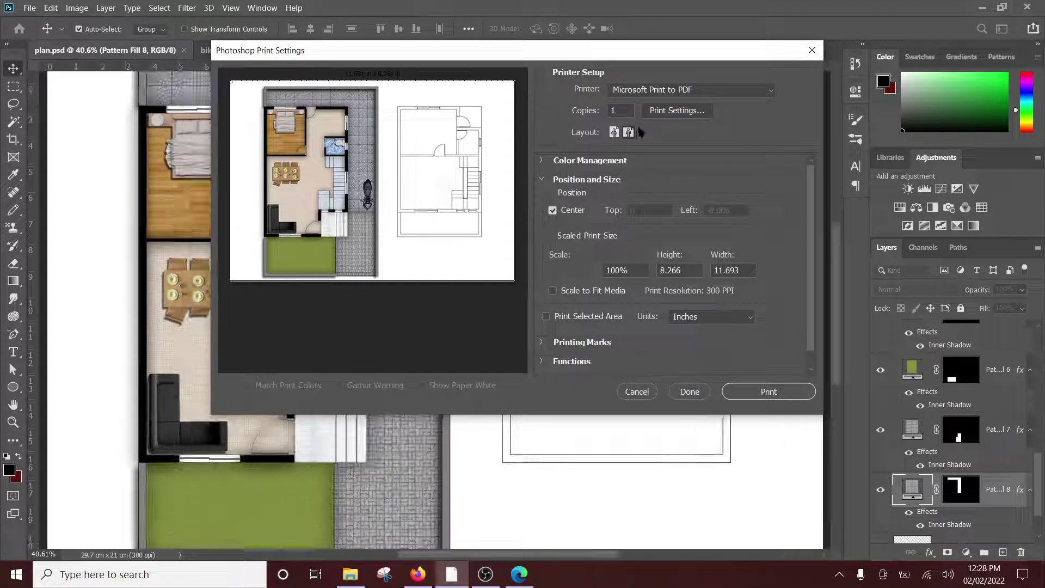
left_click(699, 92)
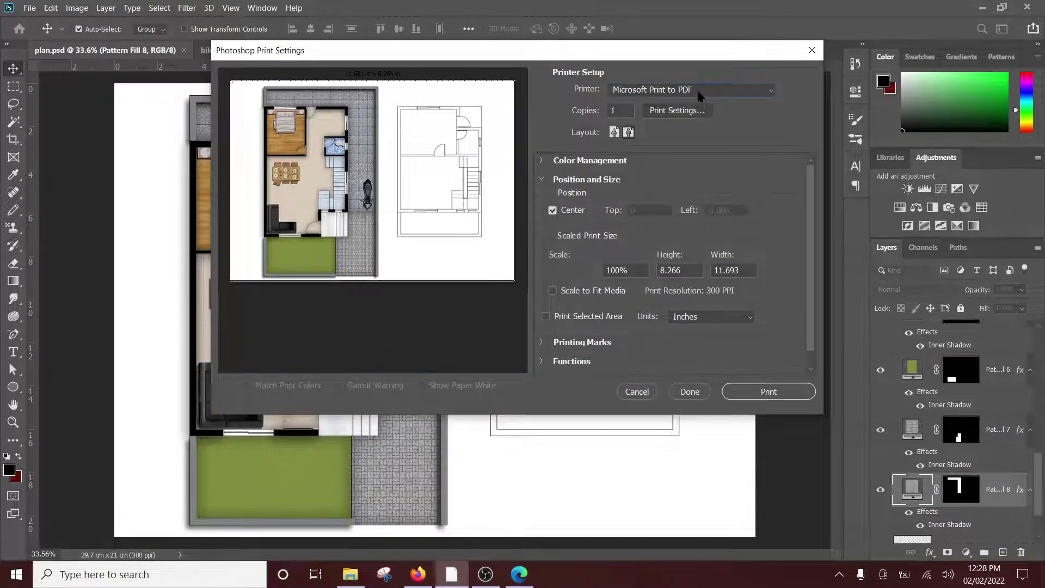
left_click_drag(647, 68, 820, 91)
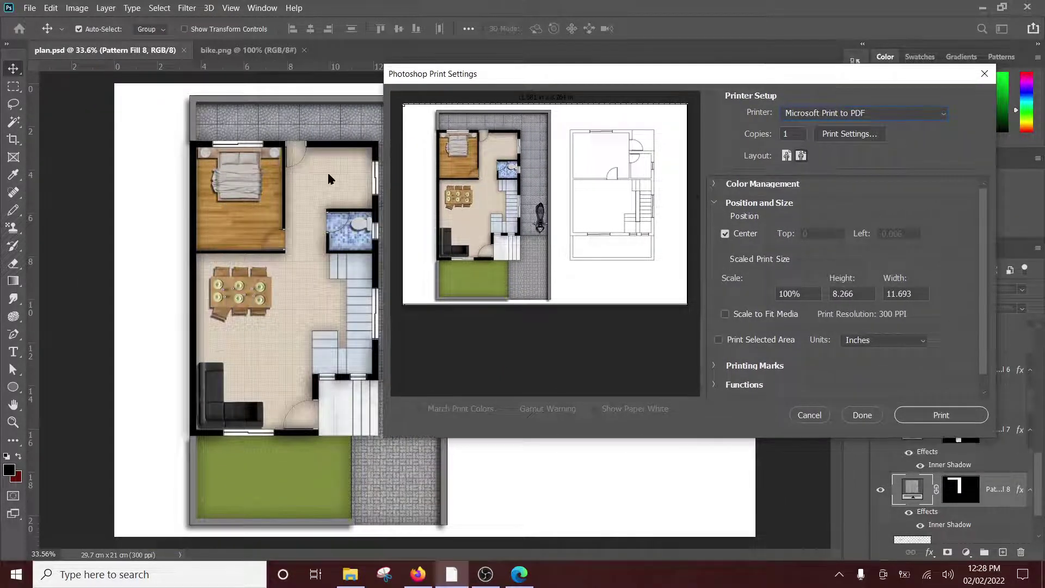
left_click(804, 156)
left_click(801, 155)
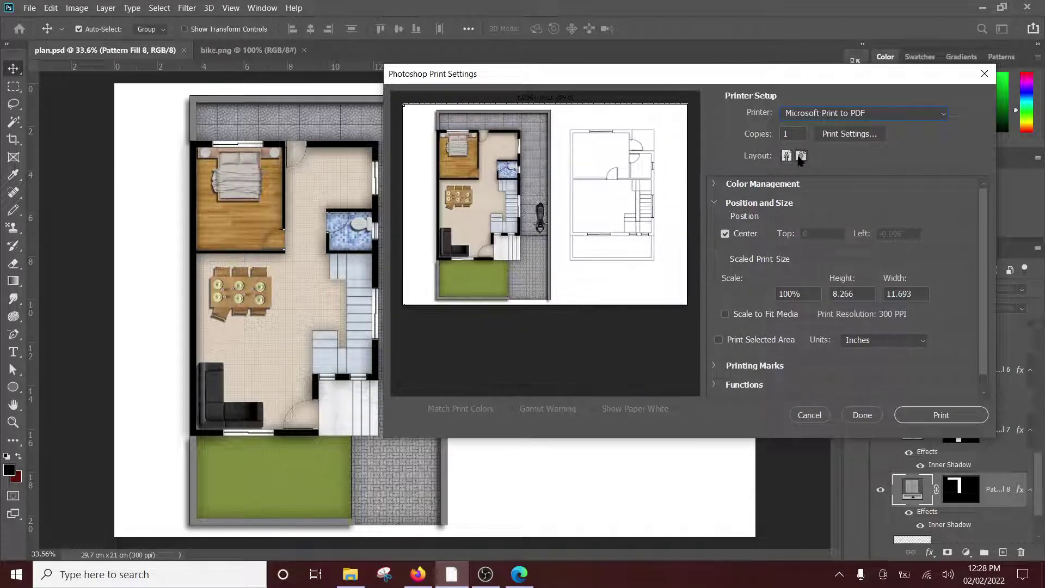
Set the PDF printer's advanced paper size to A4
left_click(846, 138)
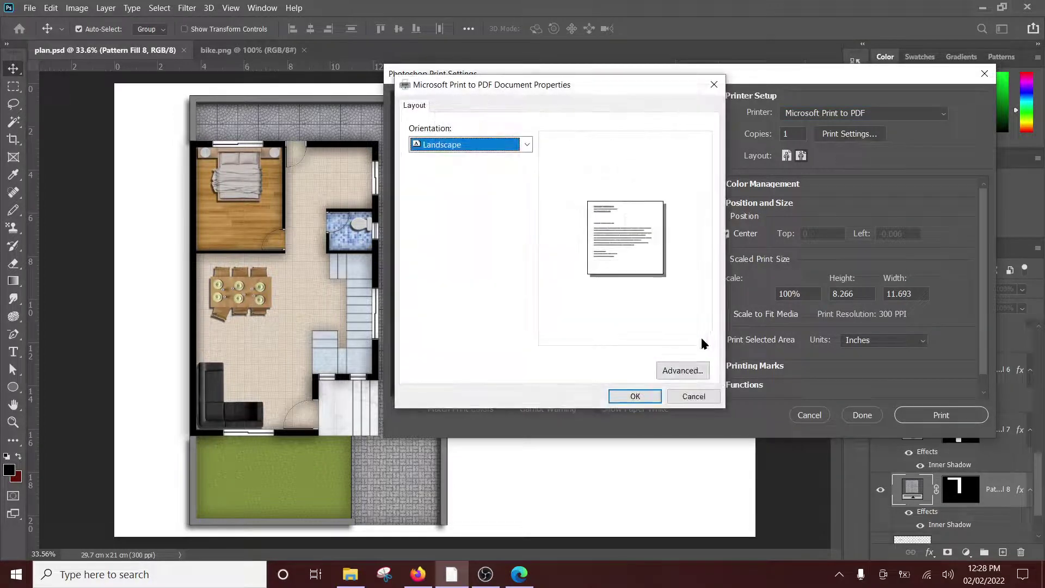
left_click(691, 365)
left_click(548, 179)
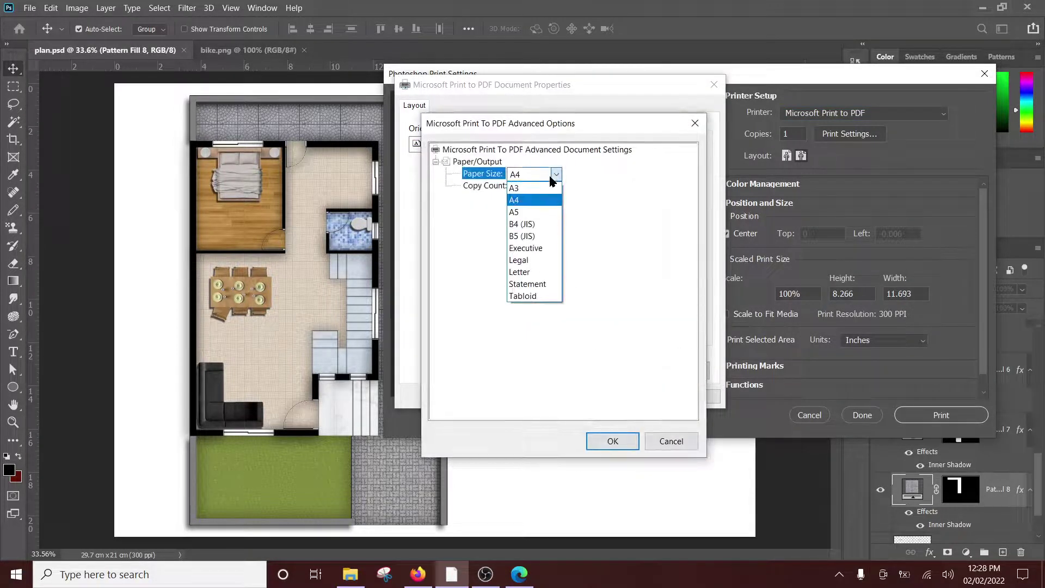
left_click(612, 441)
left_click(634, 397)
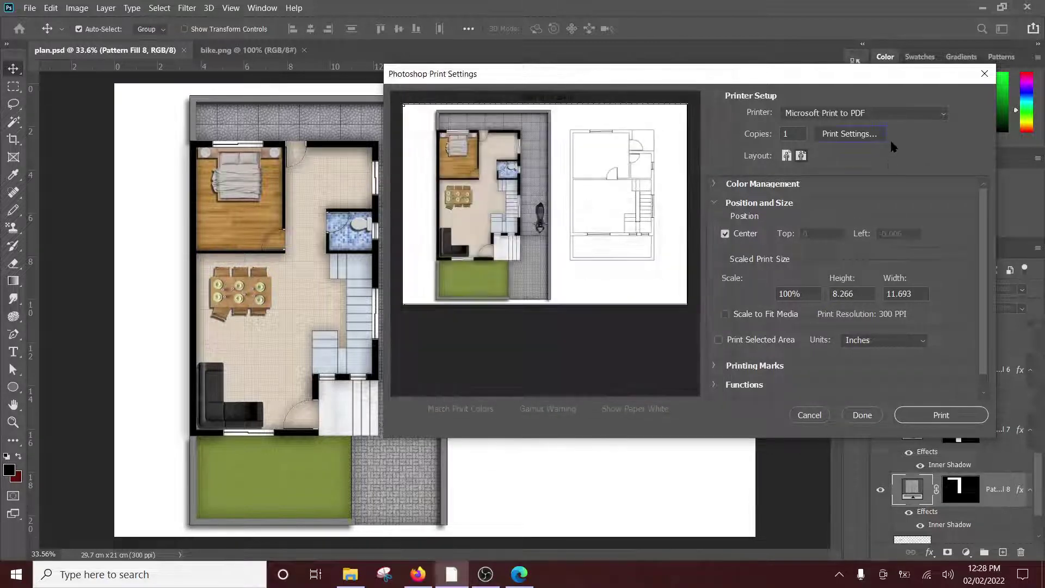
scroll(918, 198, "down", 1)
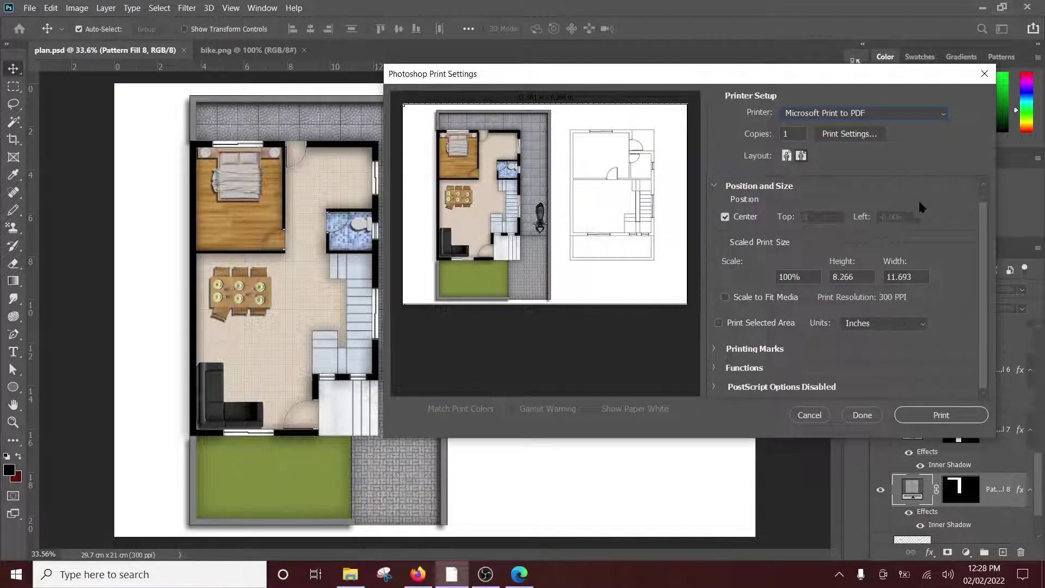
scroll(919, 185, "down", 1)
scroll(917, 194, "up", 2)
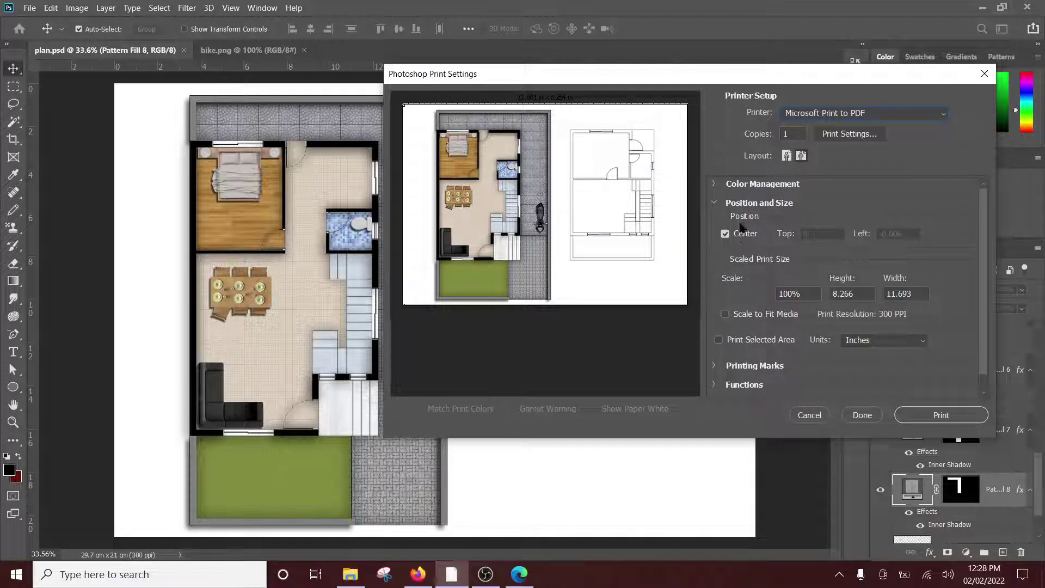
Scale the plan to fit the media and print it as 'print pdf' on the Desktop
left_click(732, 316)
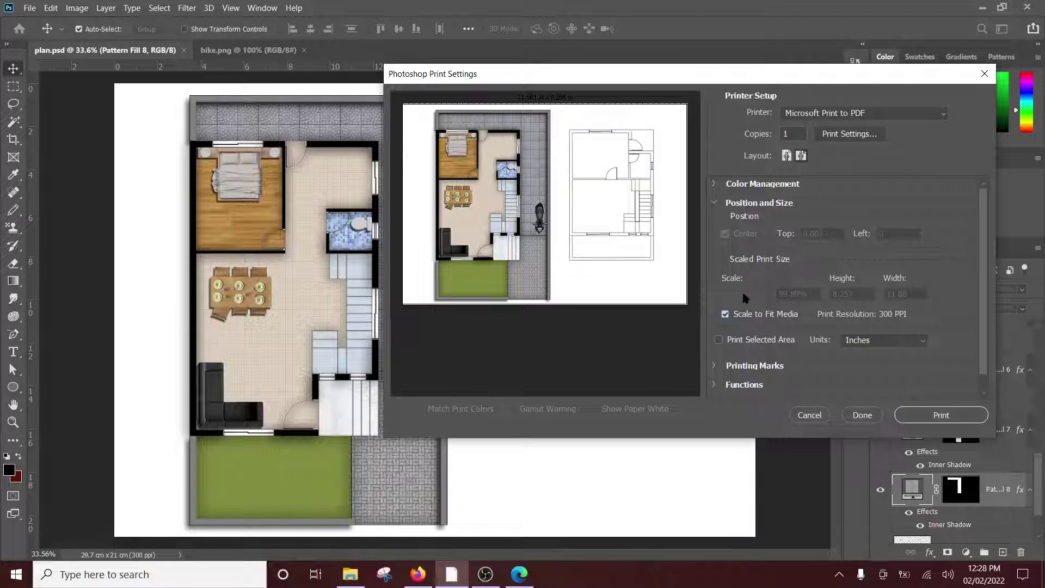
left_click(921, 422)
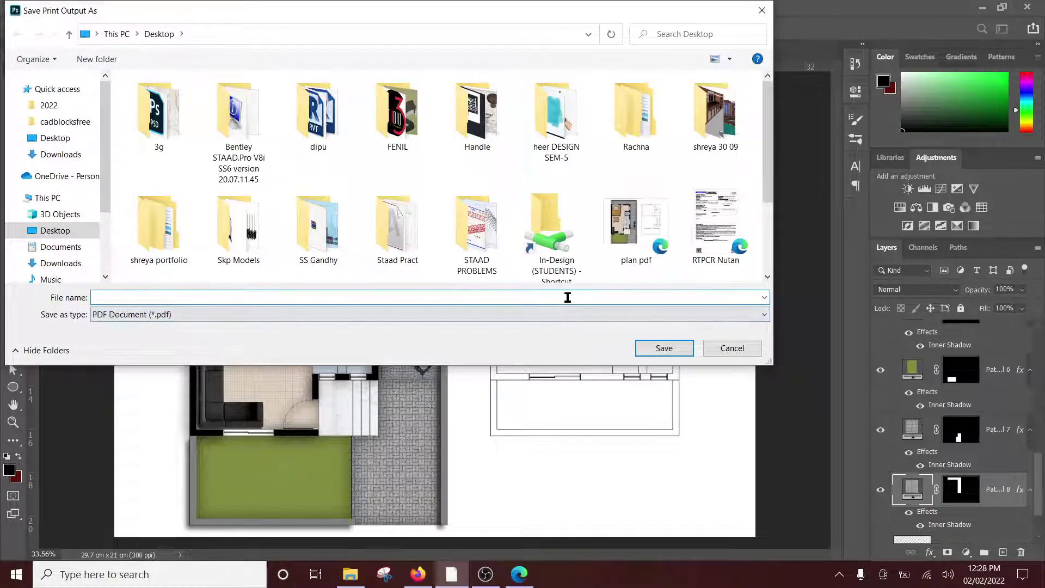
type("pri")
type("p")
type("df")
left_click(643, 344)
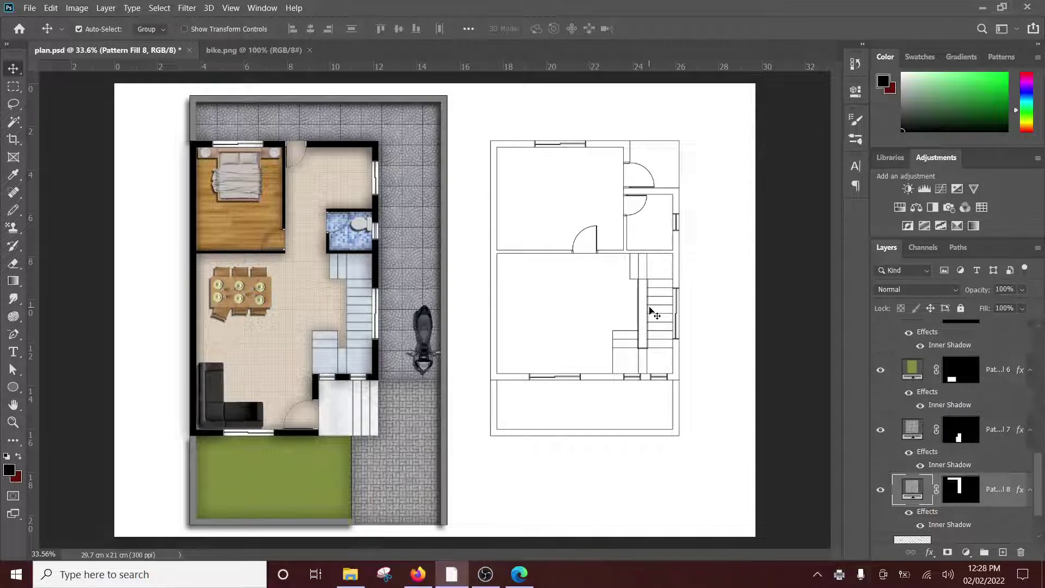
scroll(650, 311, "up", 1)
scroll(650, 311, "up", 1)
scroll(650, 311, "down", 2)
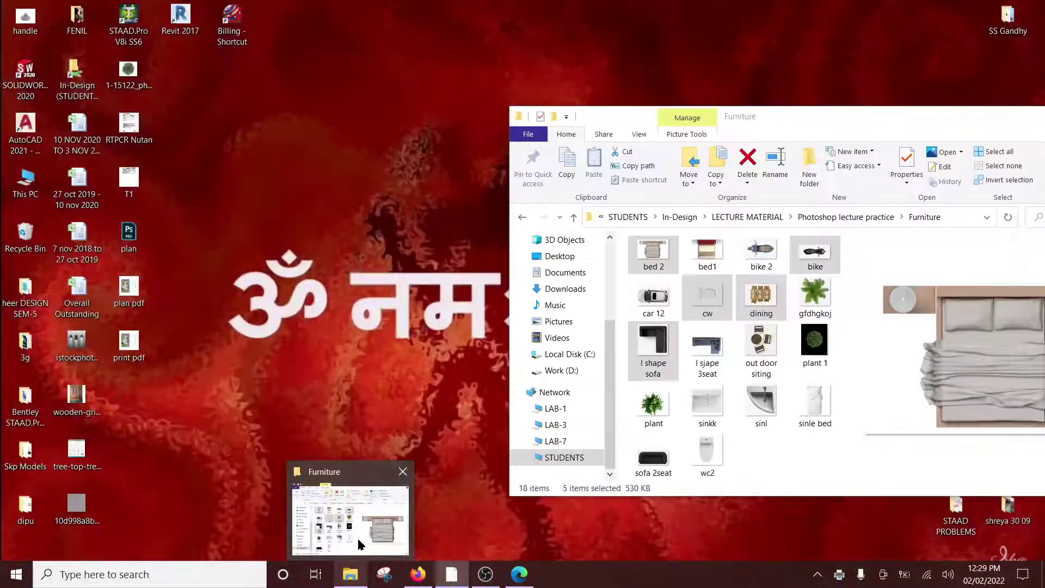
left_click(358, 537)
left_click(560, 256)
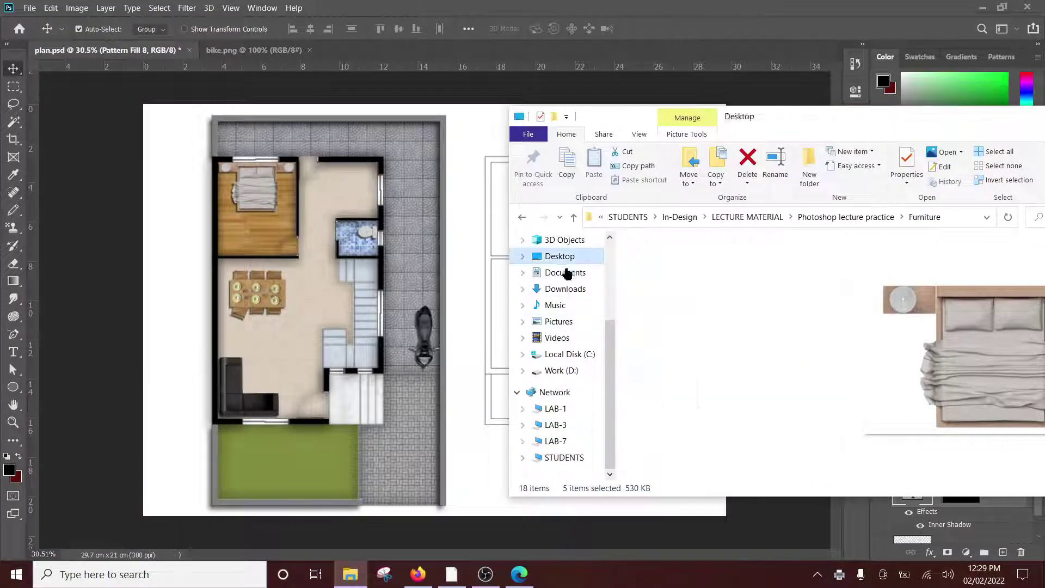
double_click(996, 117)
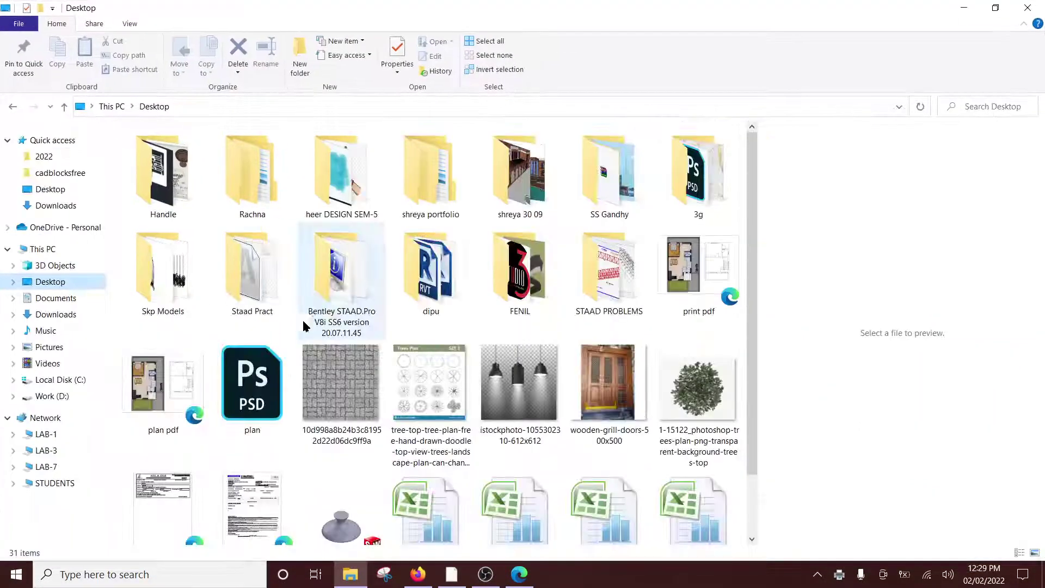
scroll(302, 319, "down", 5)
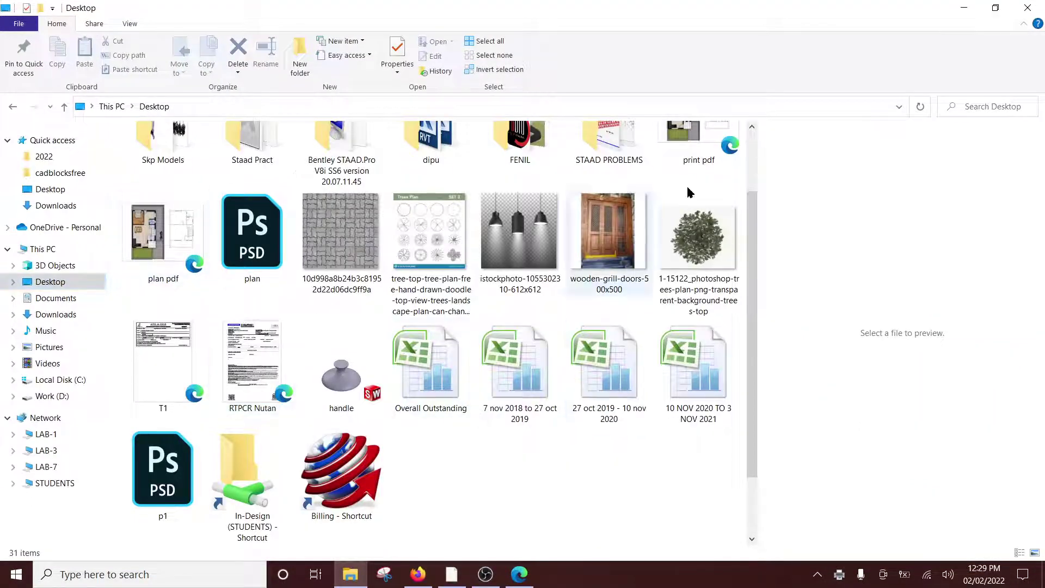
left_click(716, 153)
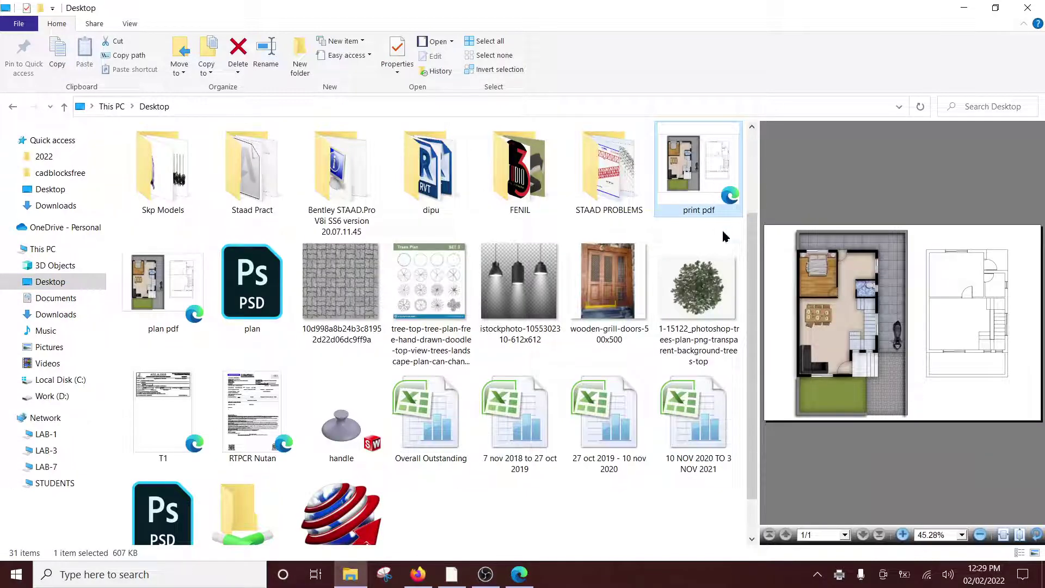
left_click(163, 287)
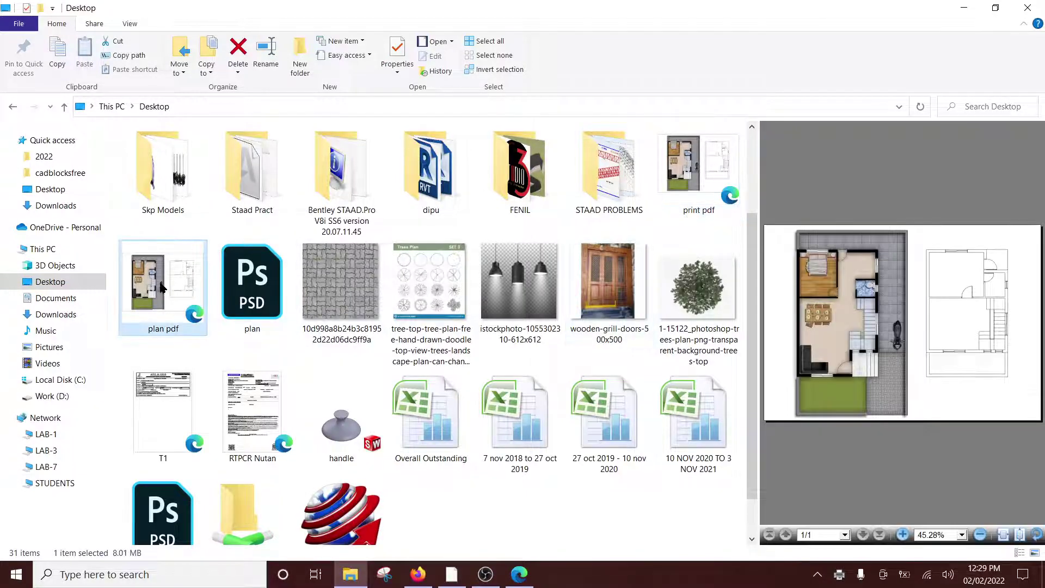
left_click(719, 172)
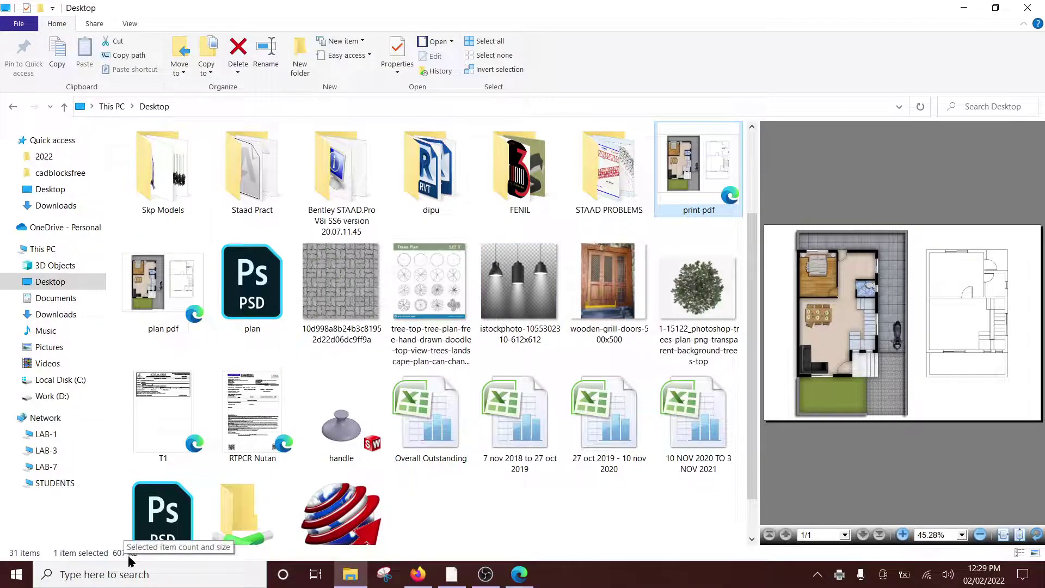
left_click(155, 304)
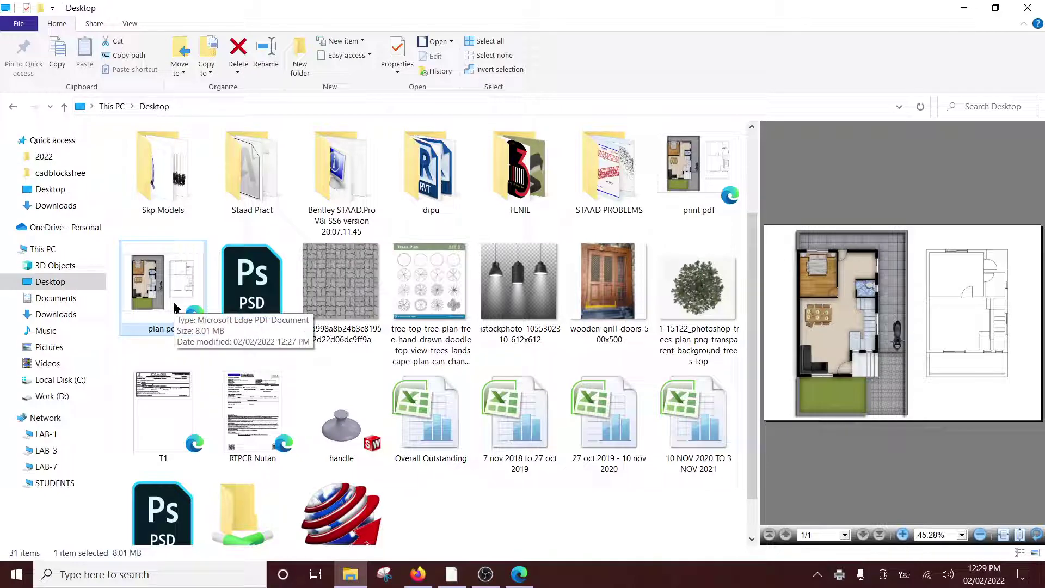
left_click(709, 174)
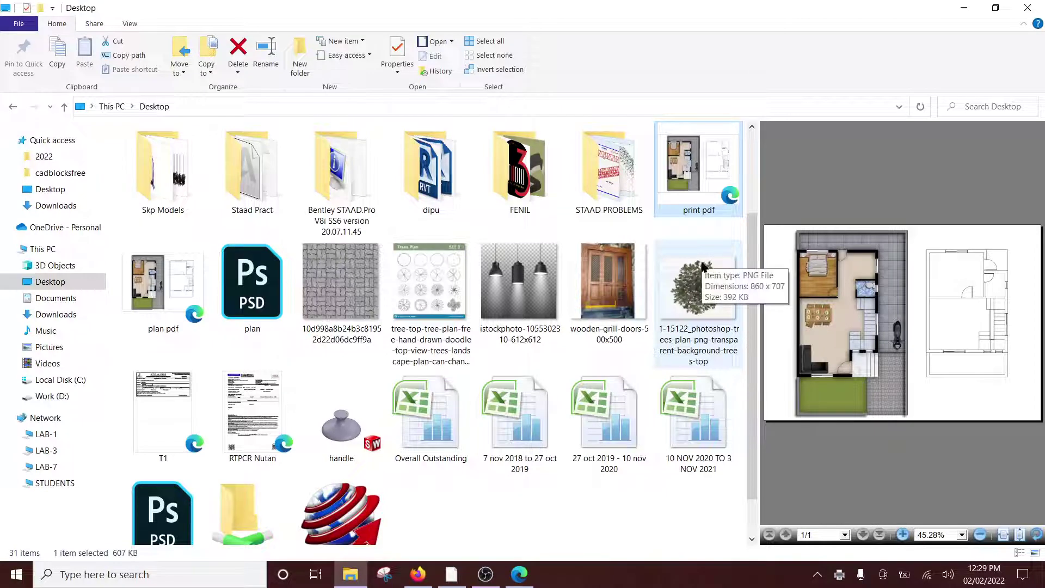
left_click(966, 9)
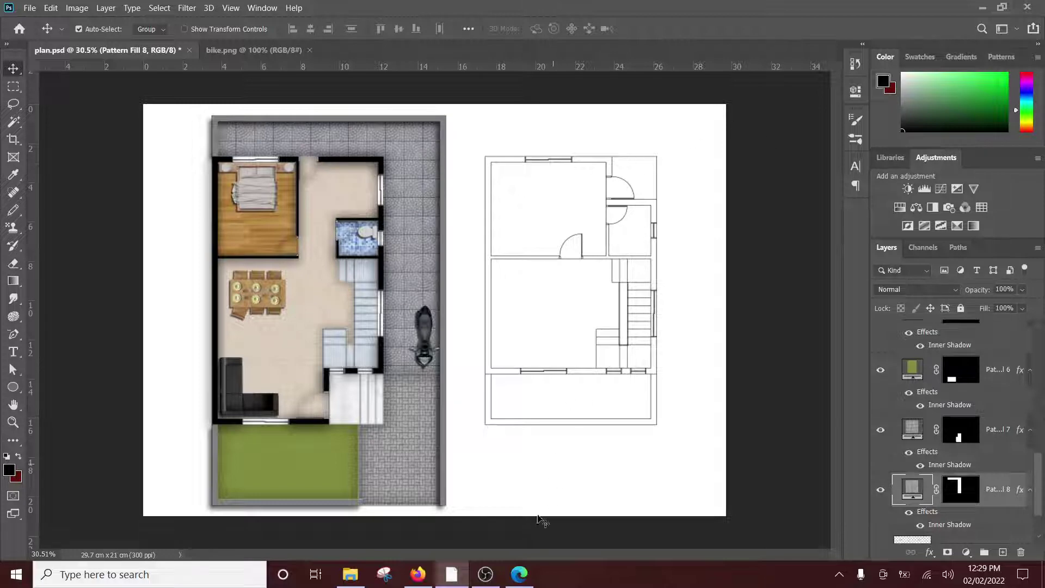
mouse_move(485, 573)
left_click(489, 580)
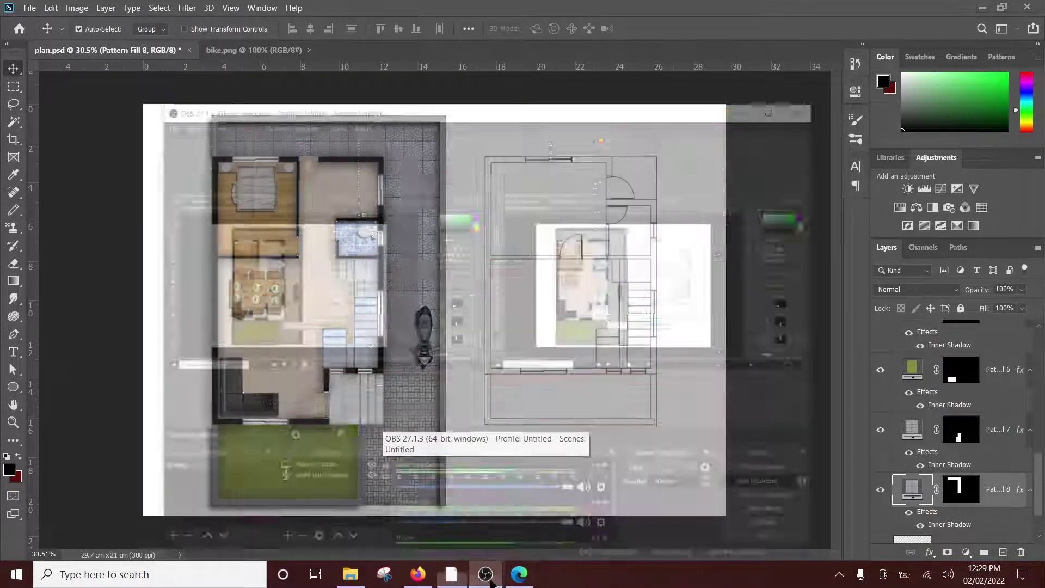